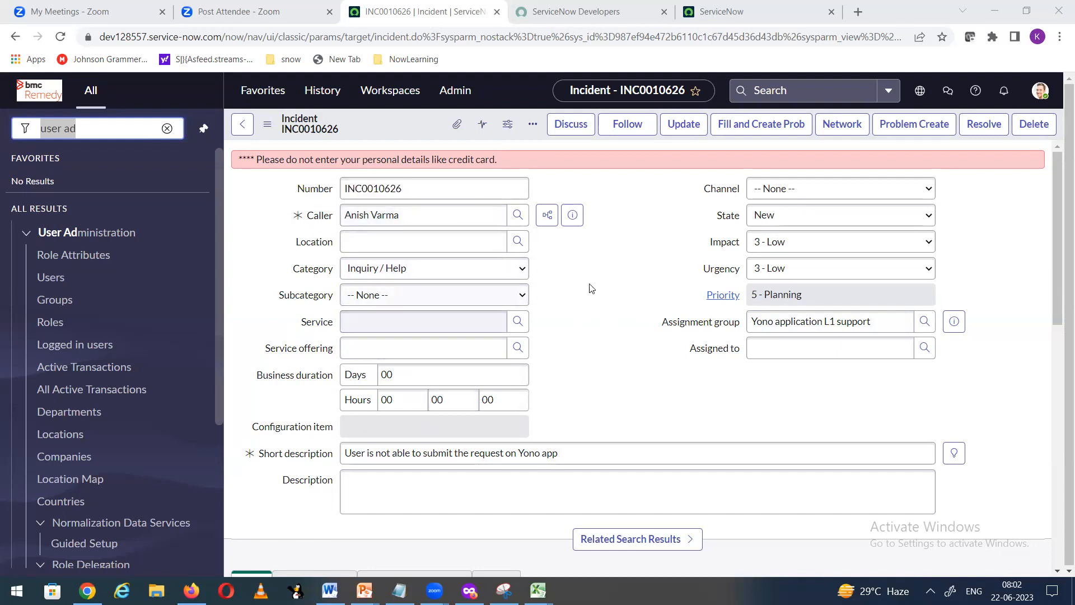
- Review the open incident form from its main fields down to the notes and activities
scroll(571, 306, down, 6)
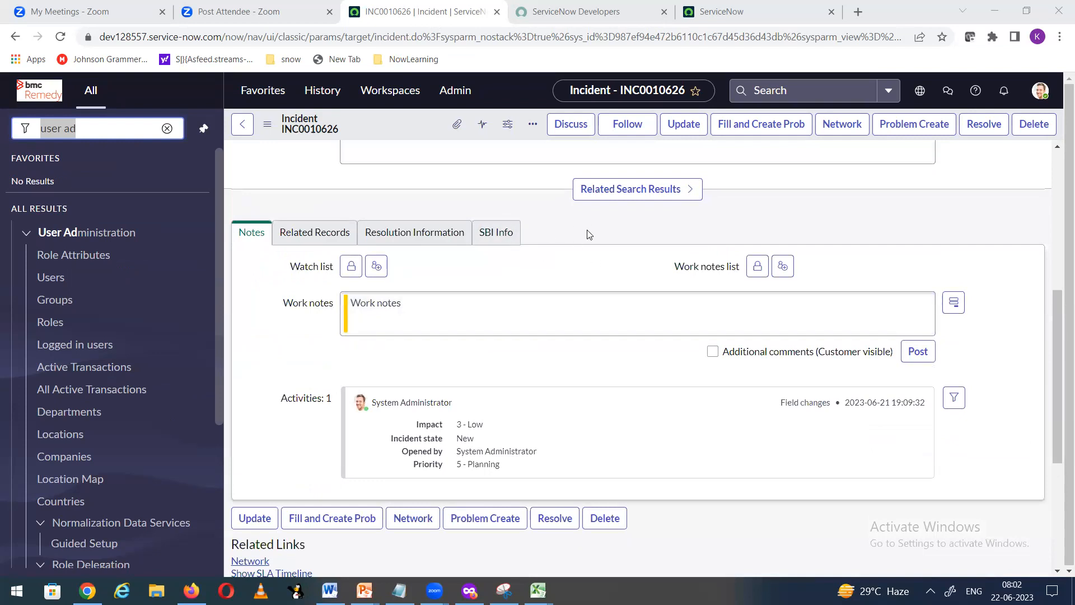
scroll(549, 290, up, 4)
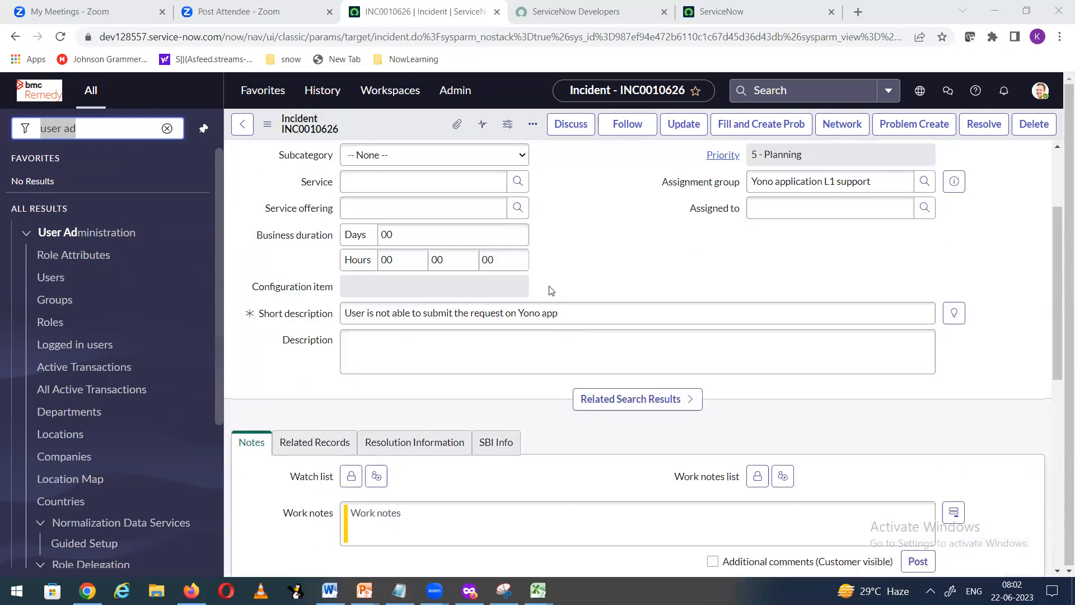
scroll(549, 290, up, 3)
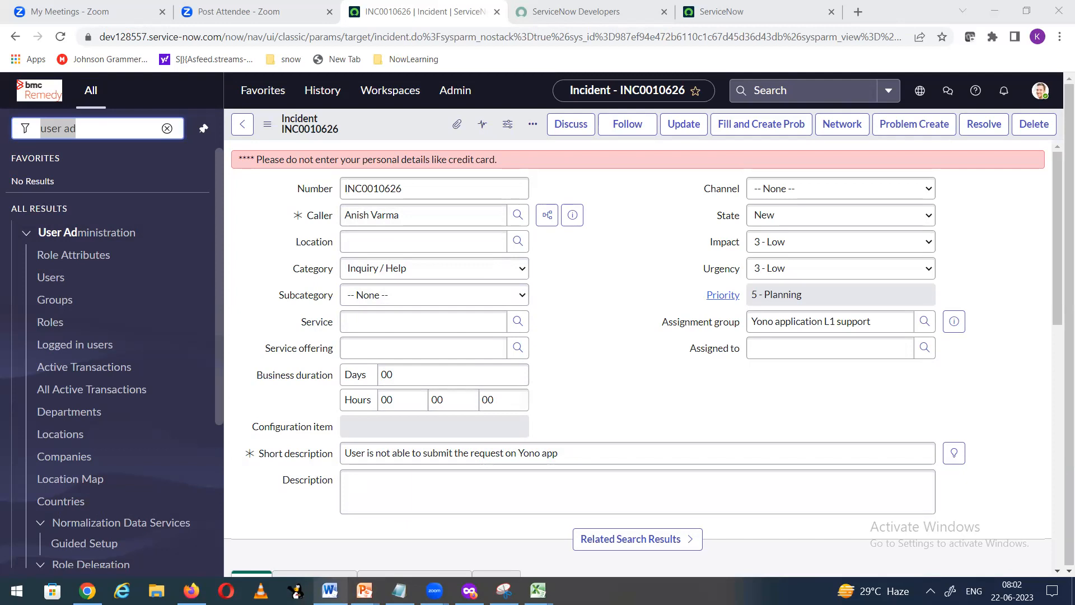
- Switch to the Word document Snow Demo Doc2_v3 and search it for "update set"
scroll(375, 385, down, 15)
scroll(375, 387, up, 3)
scroll(375, 386, down, 10)
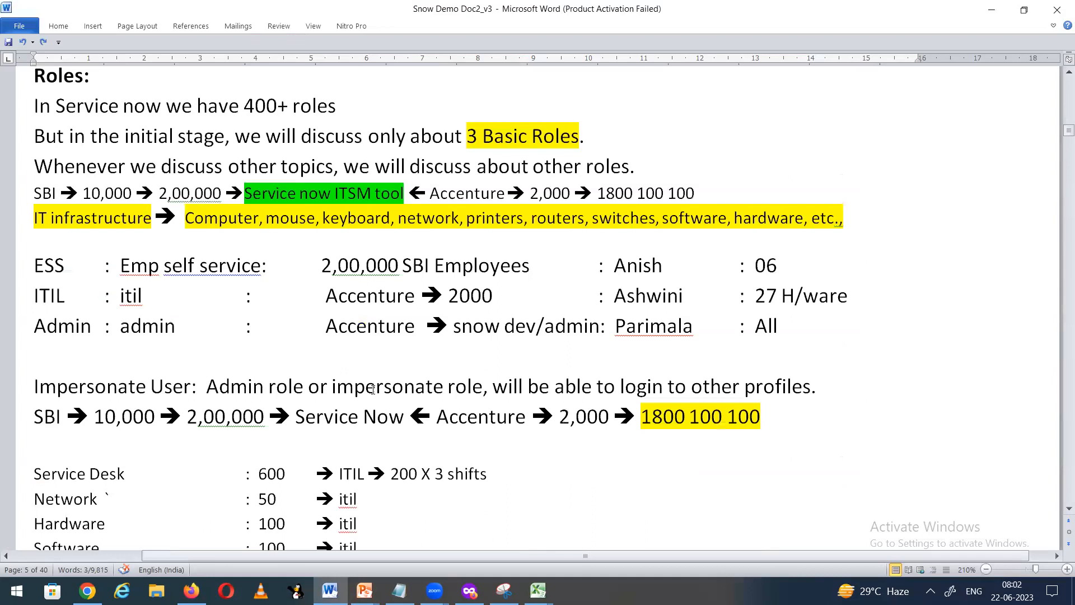
scroll(372, 389, down, 4)
scroll(375, 383, down, 10)
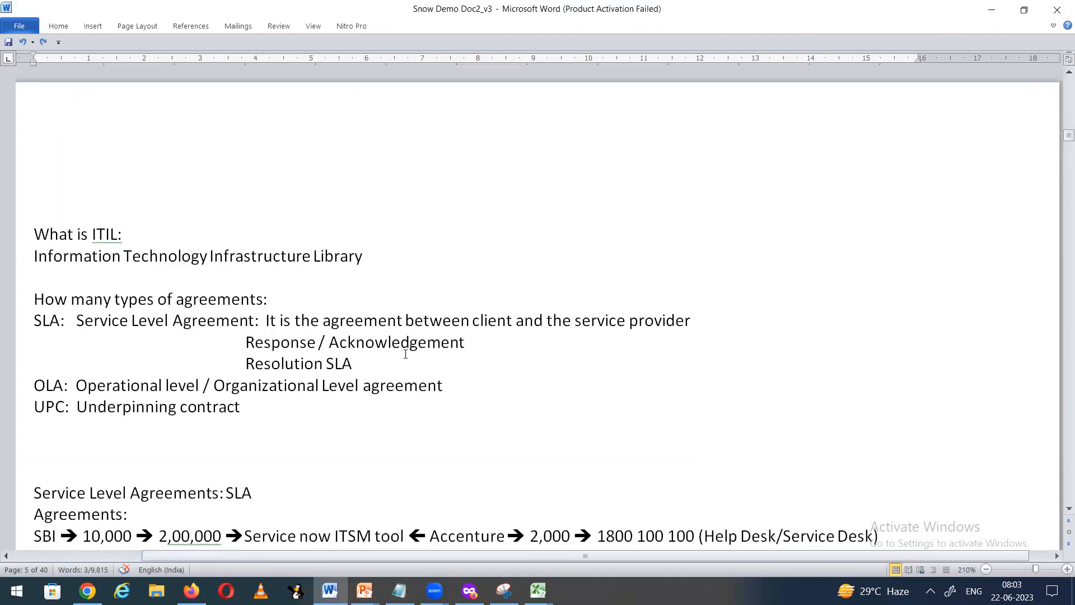
scroll(412, 349, down, 4)
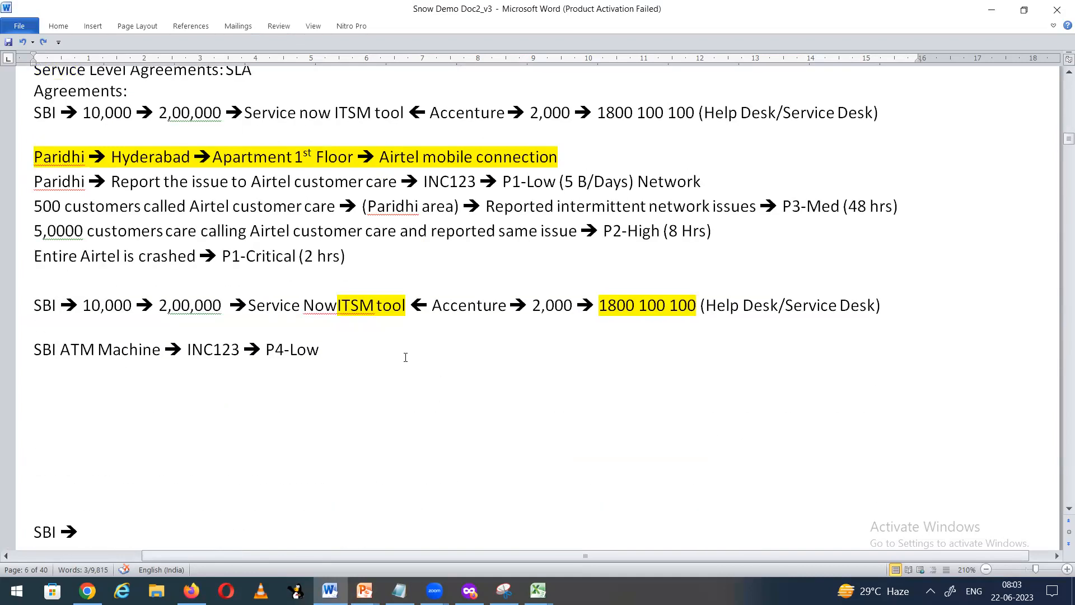
scroll(424, 388, down, 11)
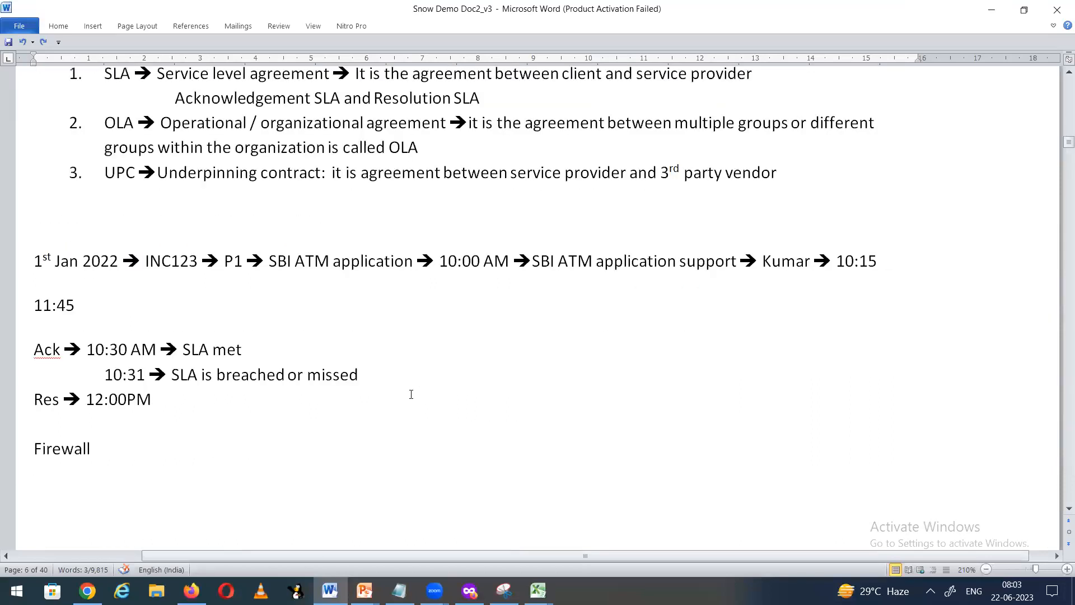
key(ctrl+f)
text(update set)
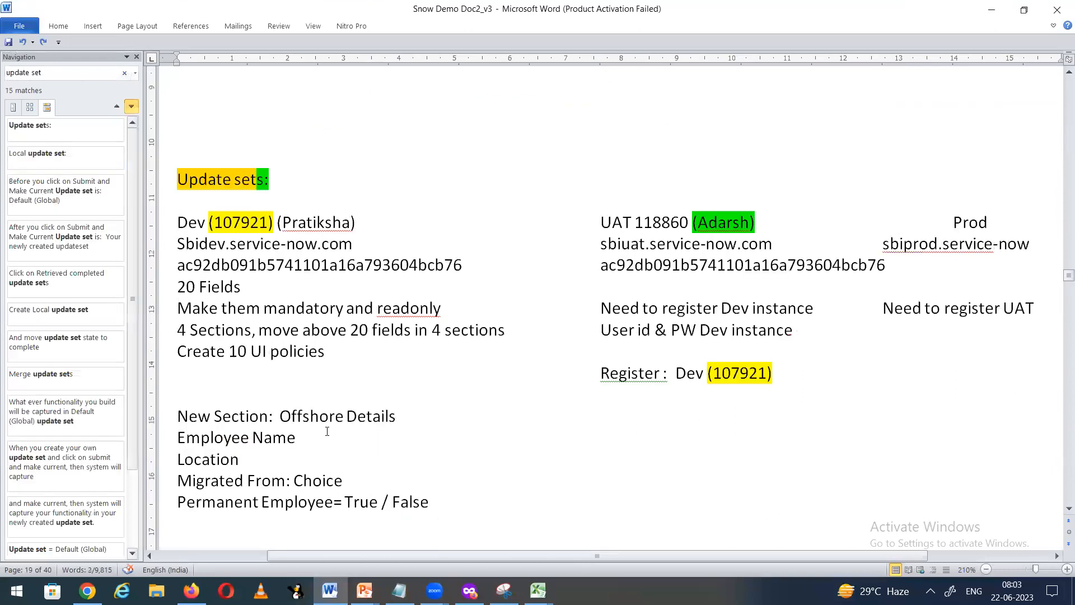
- Highlight the Dev, UAT and Prod environment headings one after another in the Update sets notes
click(565, 253)
drag(178, 223, 314, 224)
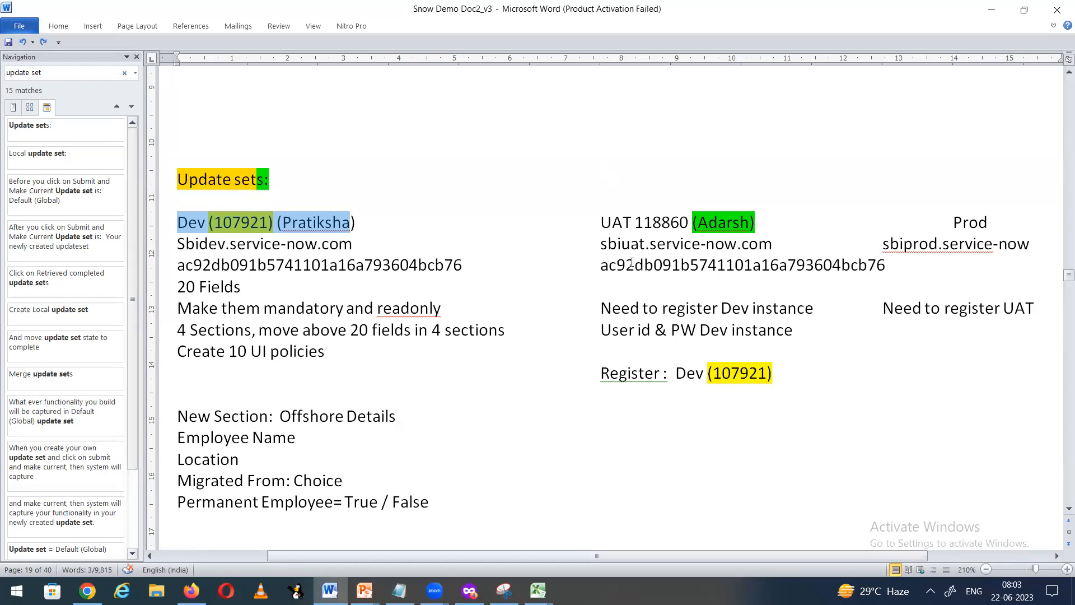
drag(600, 222, 761, 226)
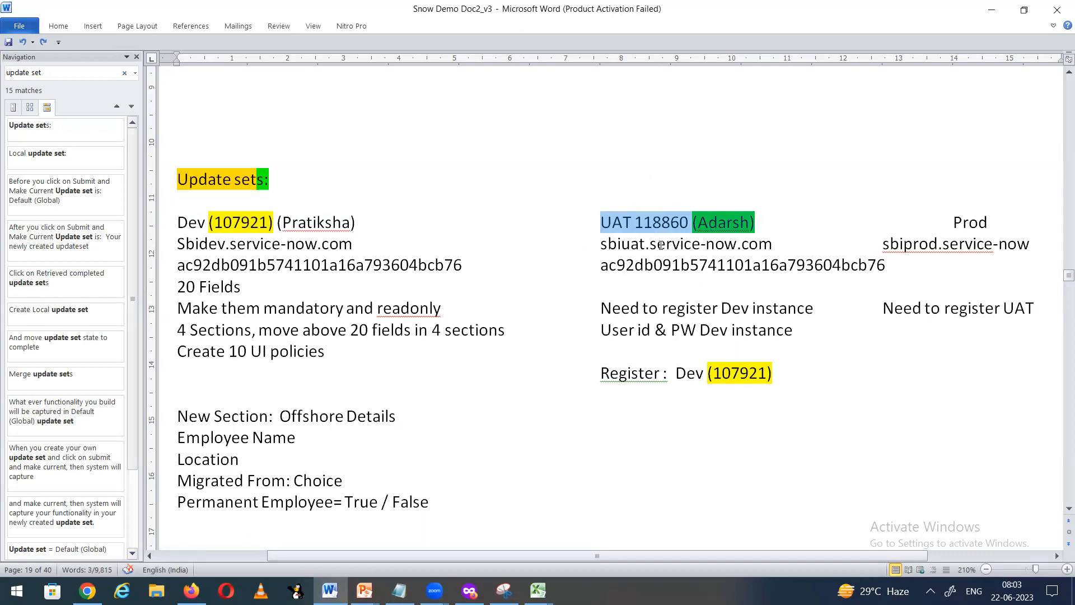
click(930, 144)
drag(953, 223, 988, 222)
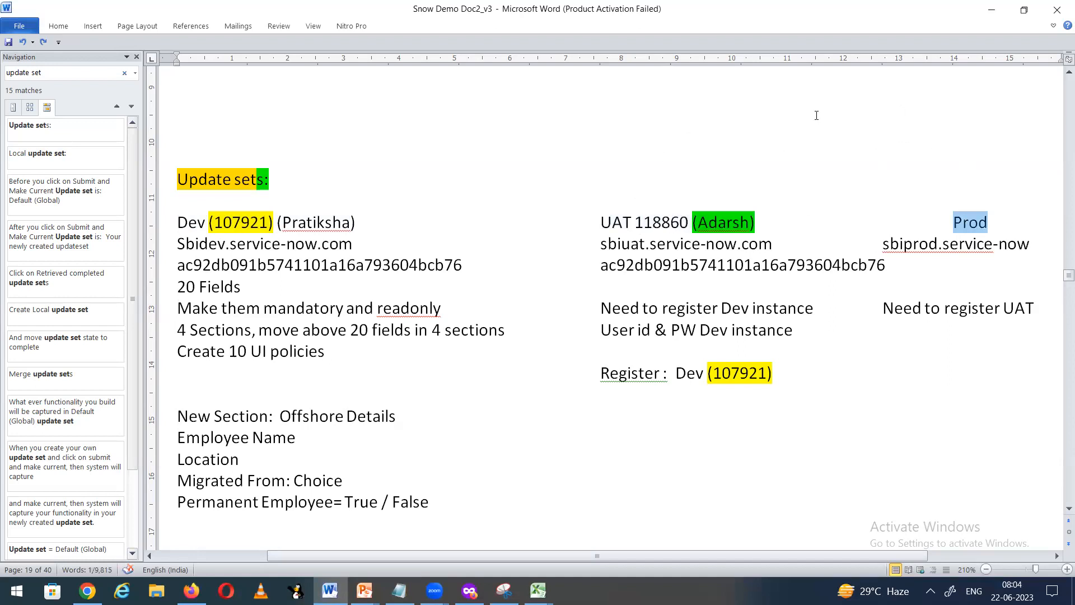
click(953, 223)
drag(952, 223, 999, 223)
click(459, 180)
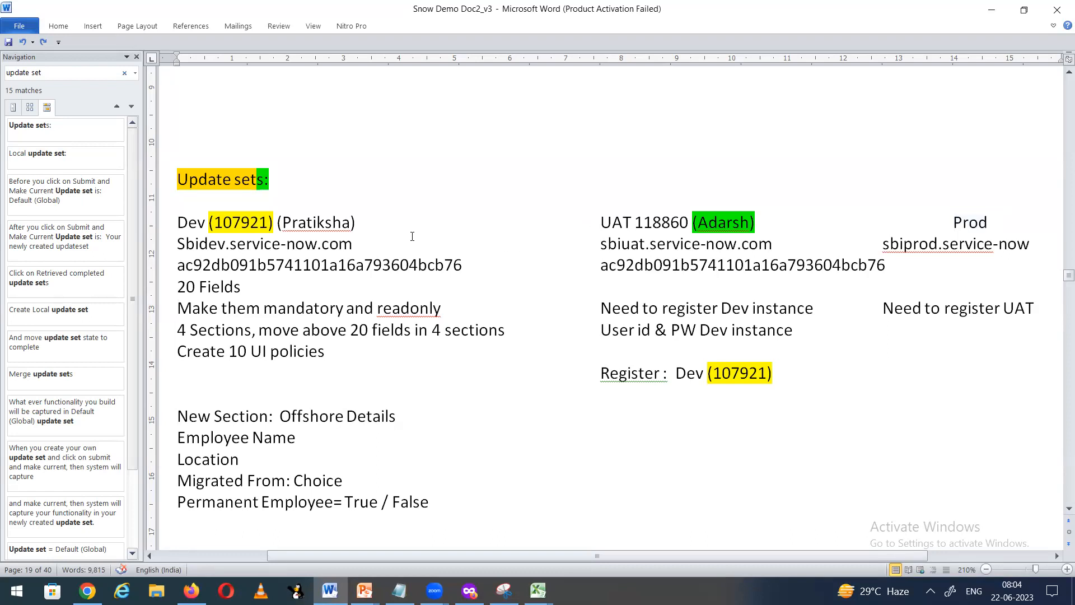
- Go over the Update sets title again together with the UAT and Dev instance headings below it
drag(179, 177, 287, 188)
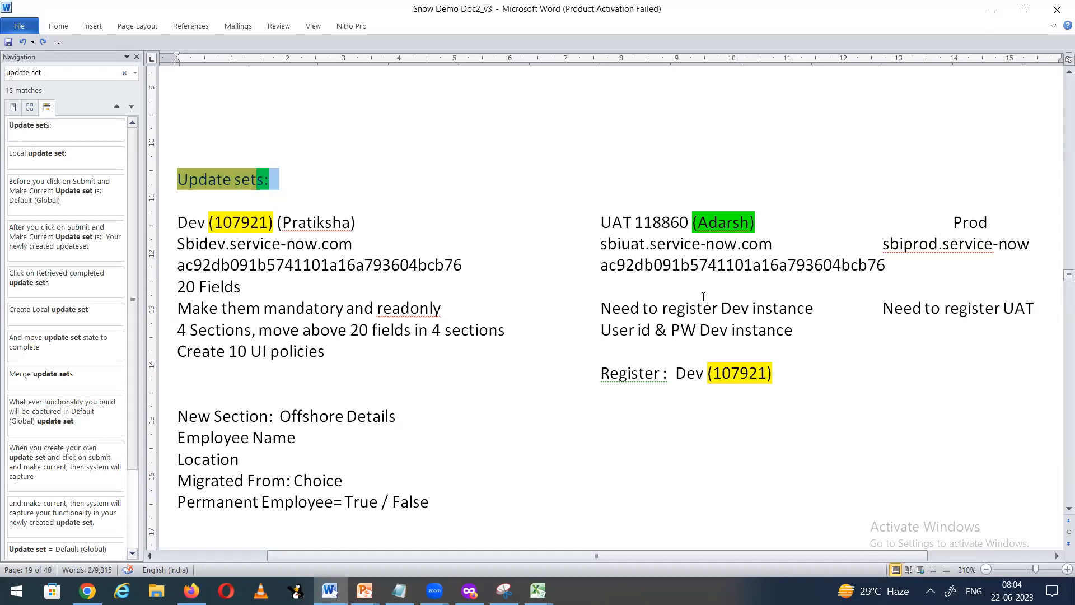
scroll(416, 403, down, 3)
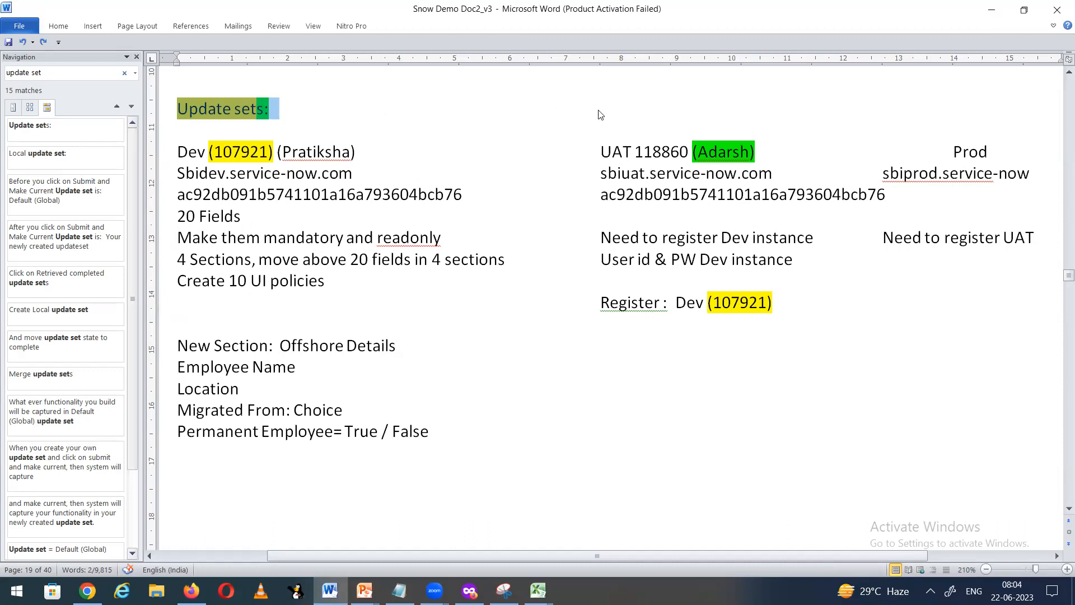
drag(602, 150, 753, 152)
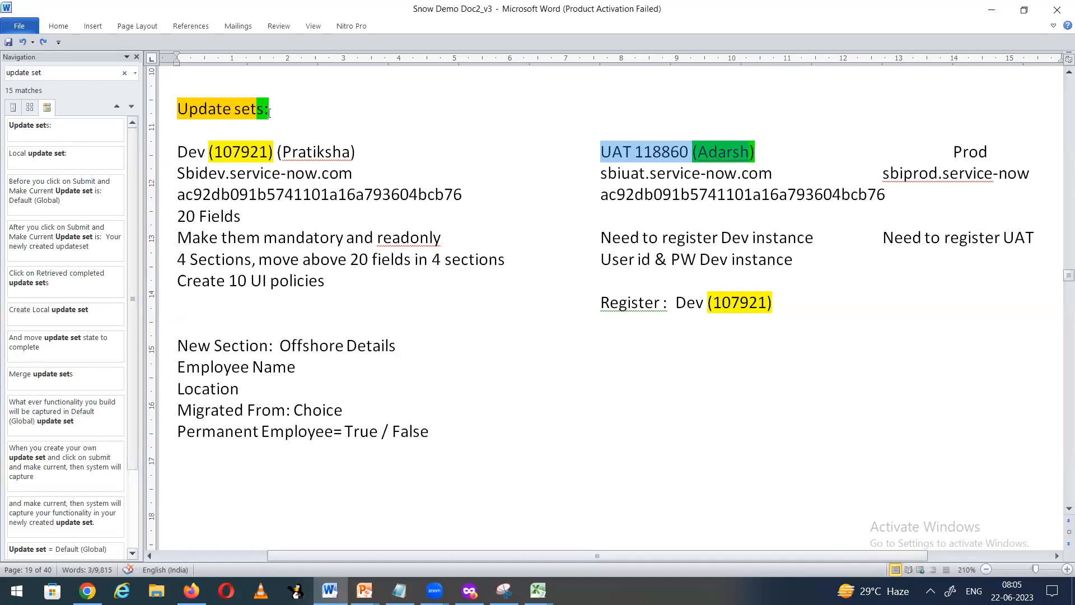
click(198, 120)
drag(178, 108, 300, 107)
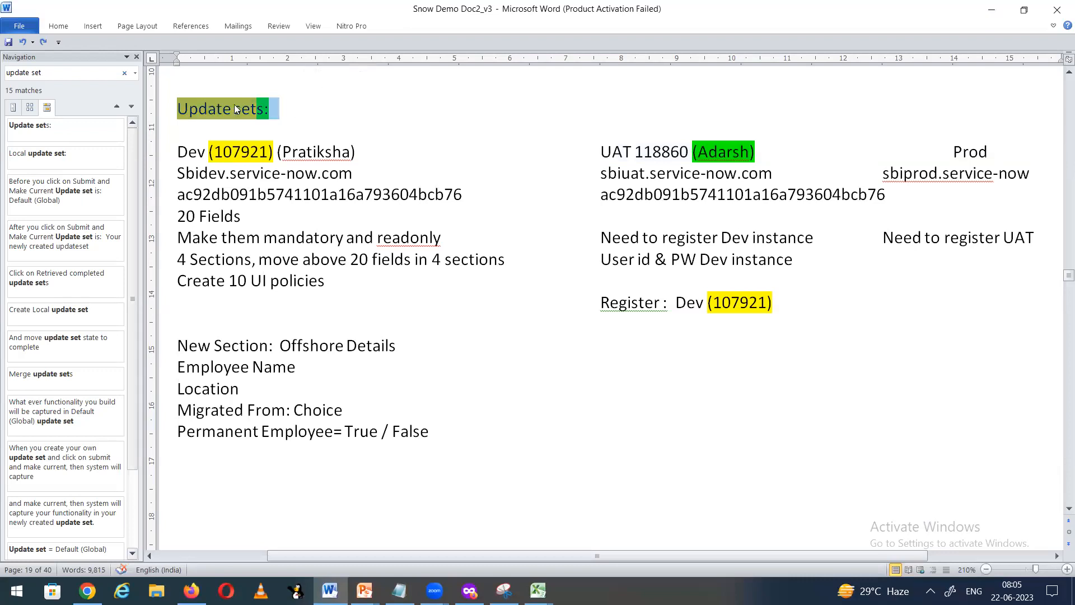
drag(178, 152, 358, 152)
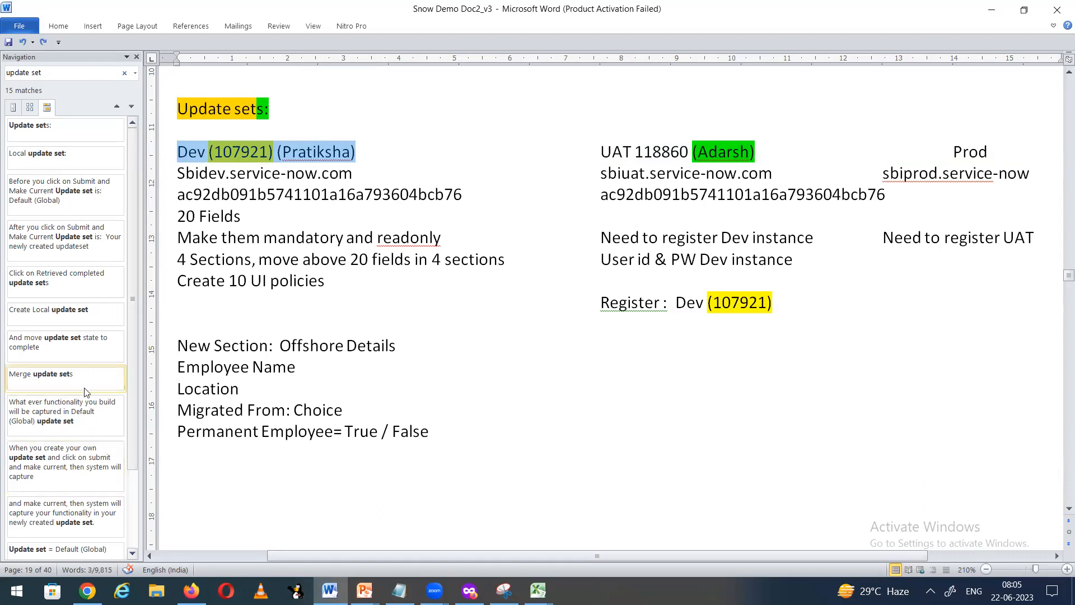
- Compare the Dev, UAT and Prod instance URLs by highlighting each one in the notes
drag(183, 174, 294, 176)
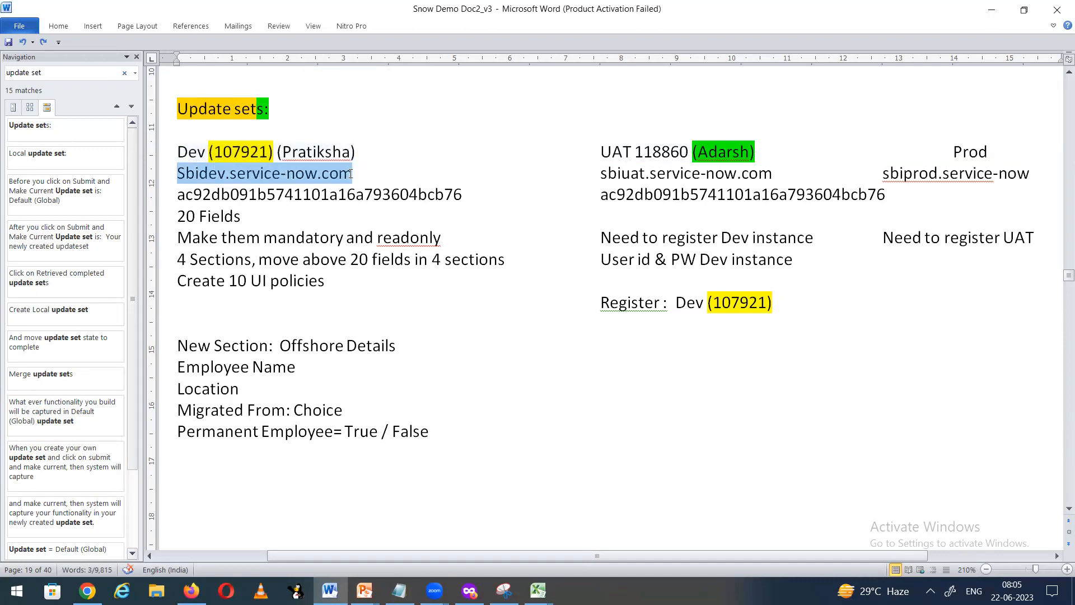
click(598, 173)
drag(599, 173, 804, 174)
drag(878, 174, 1030, 175)
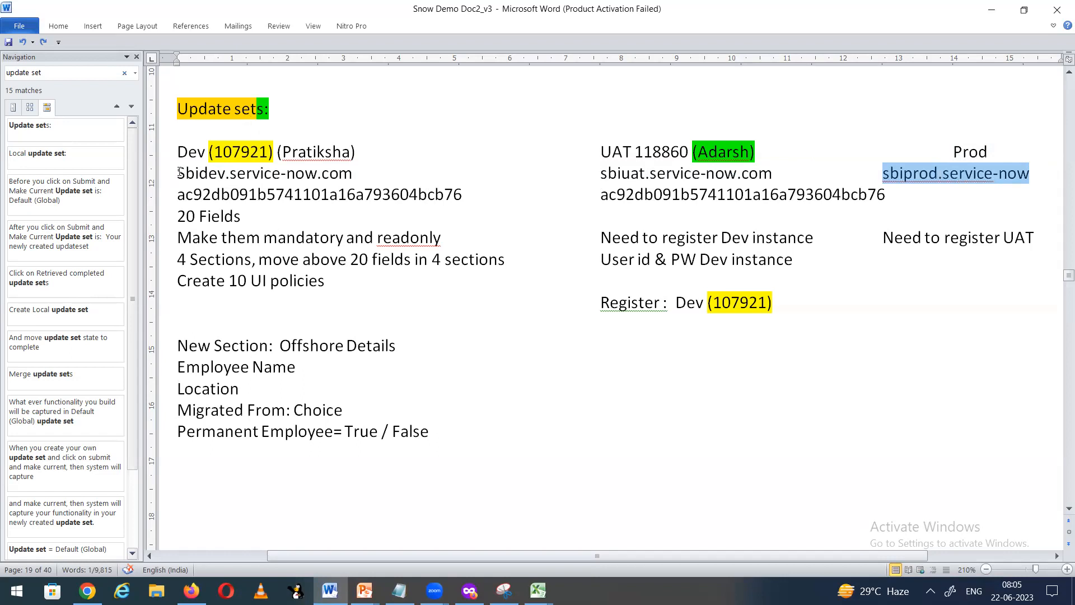
drag(179, 173, 359, 171)
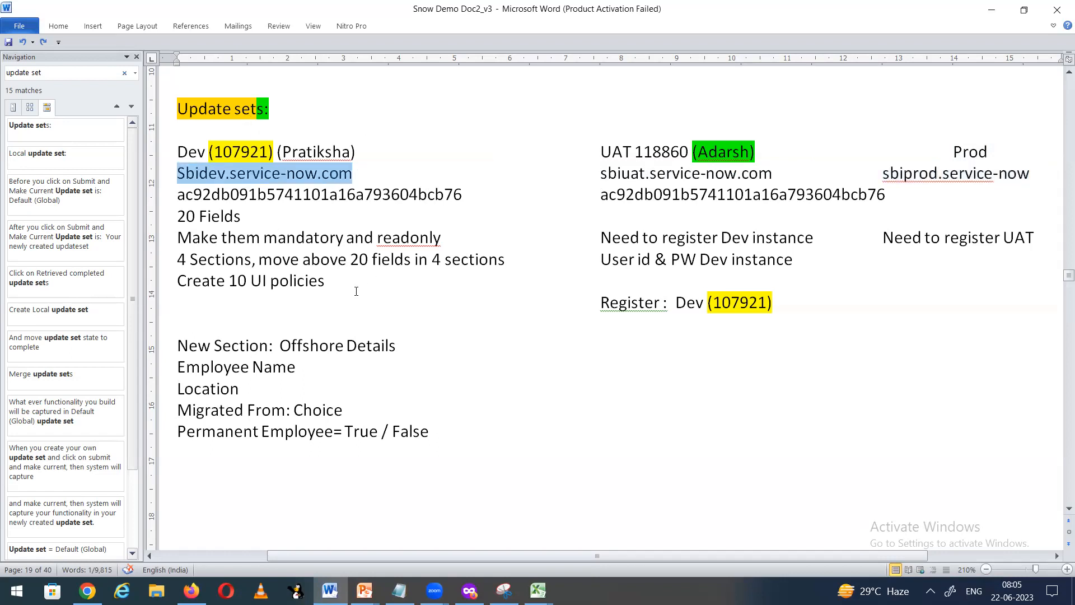
drag(598, 173, 773, 174)
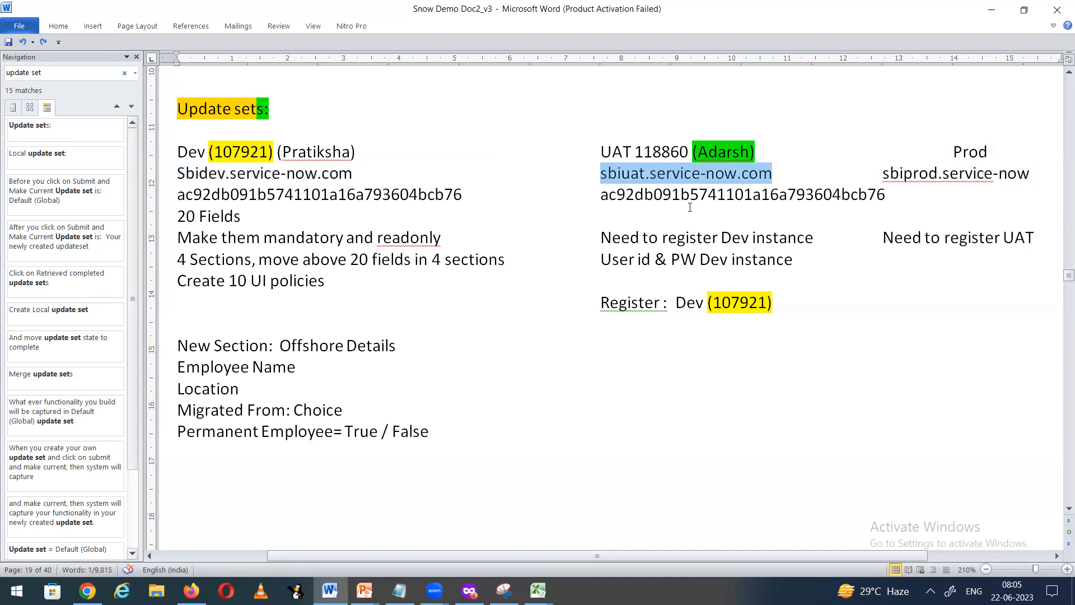
drag(878, 181, 1026, 177)
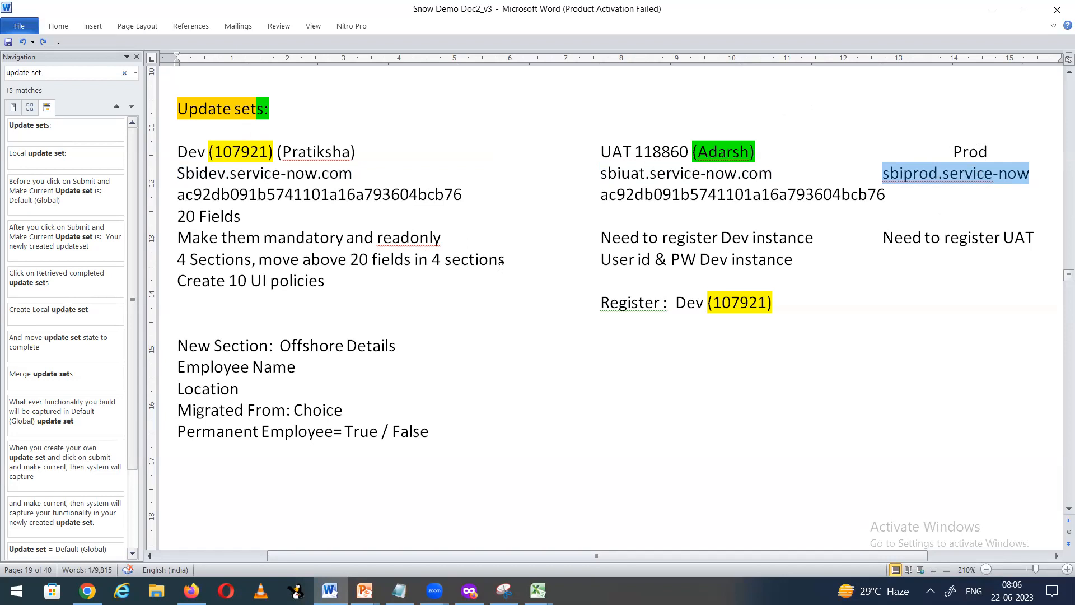
click(421, 305)
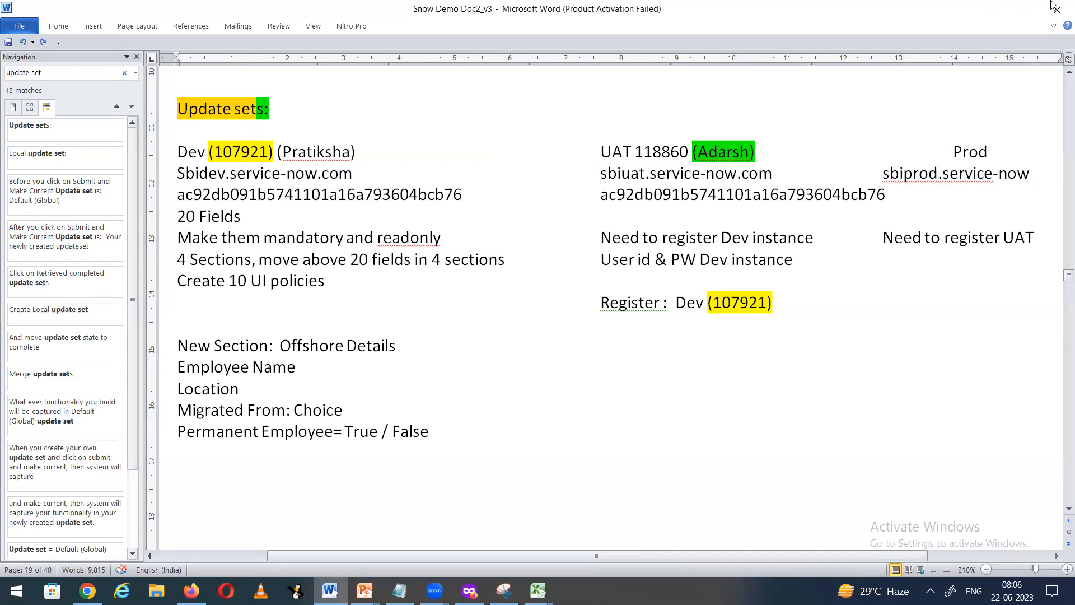
- Examine the two methods for moving functionality between instances further down the notes, highlighting the Xml and Update sources lines
scroll(564, 347, down, 1)
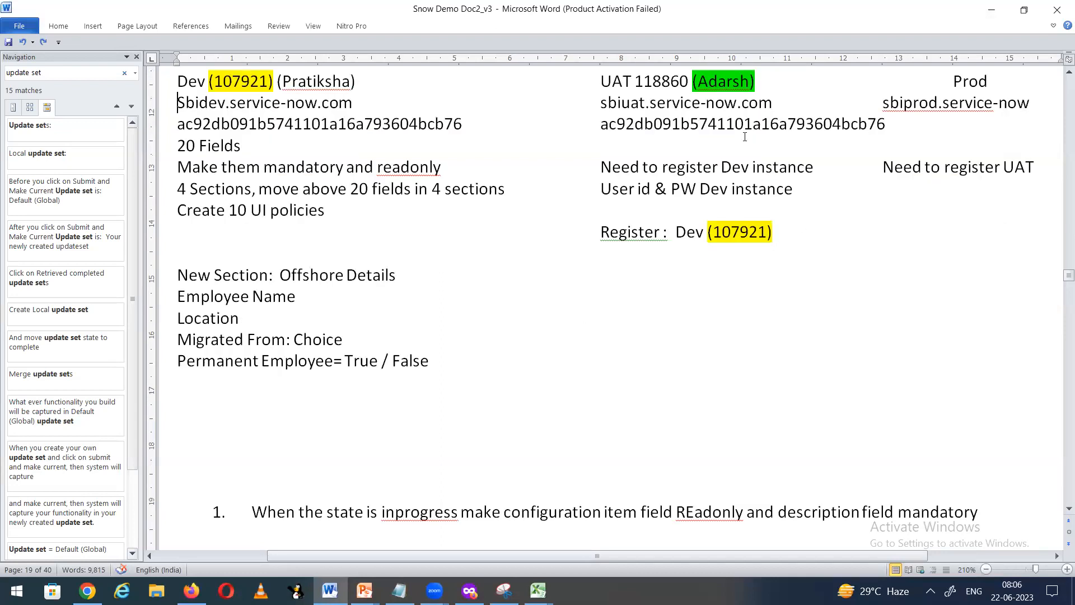
click(991, 10)
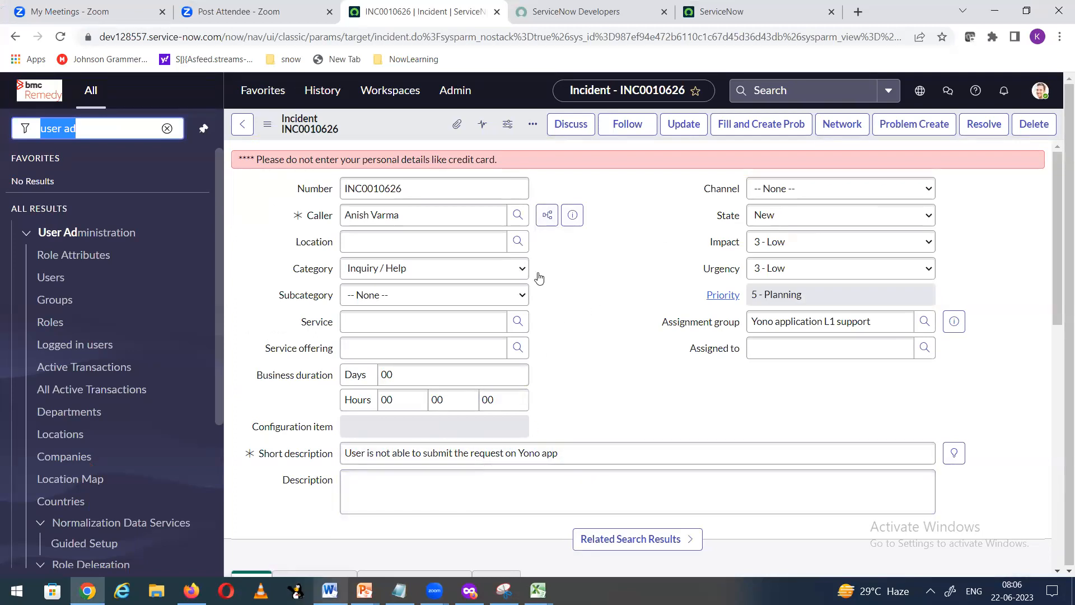
click(330, 590)
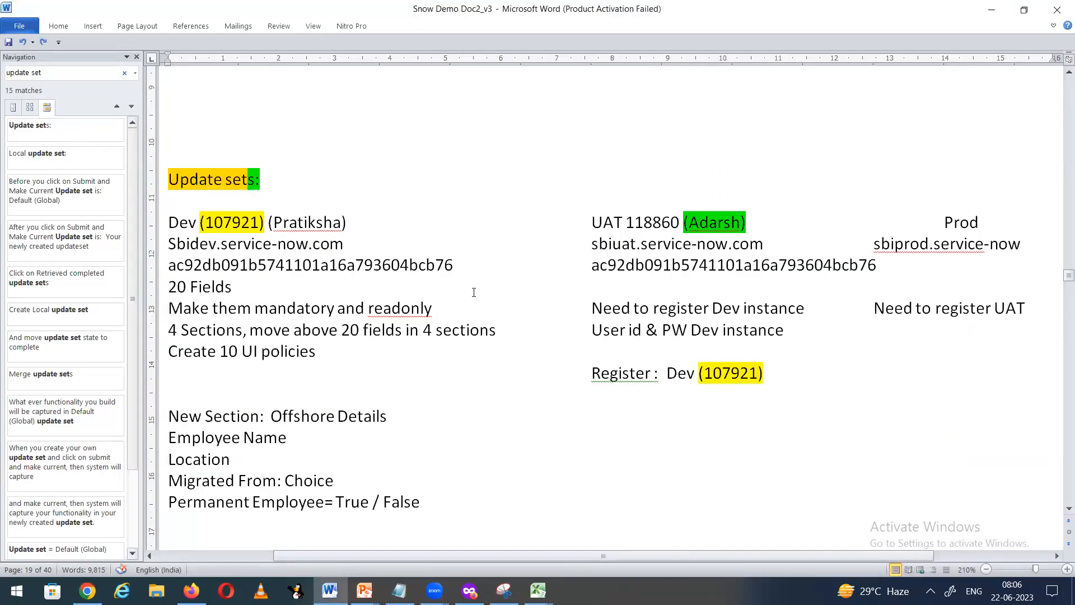
scroll(474, 292, down, 8)
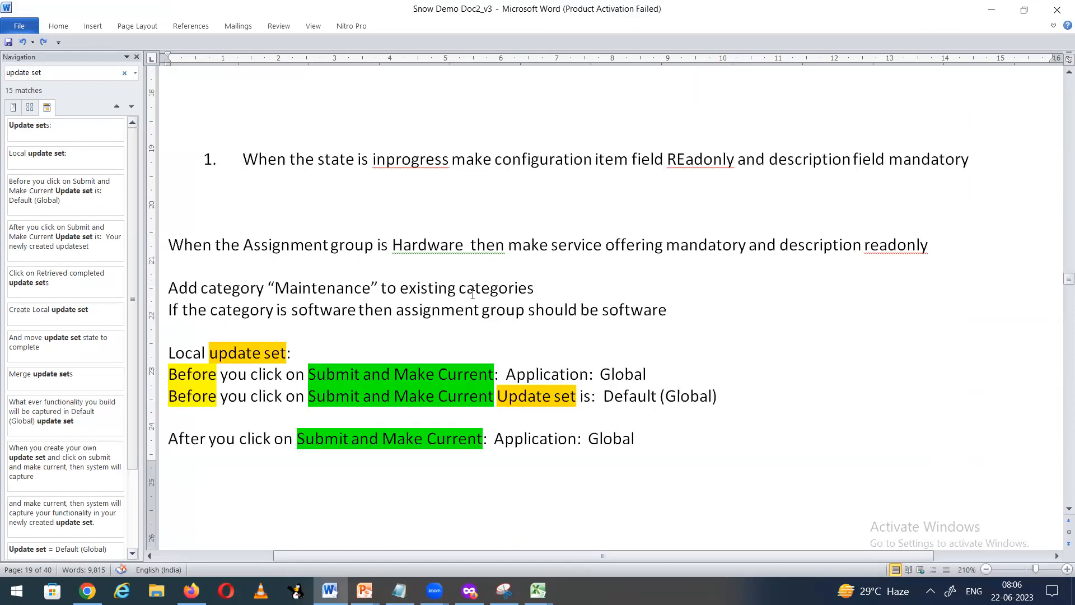
scroll(472, 291, down, 10)
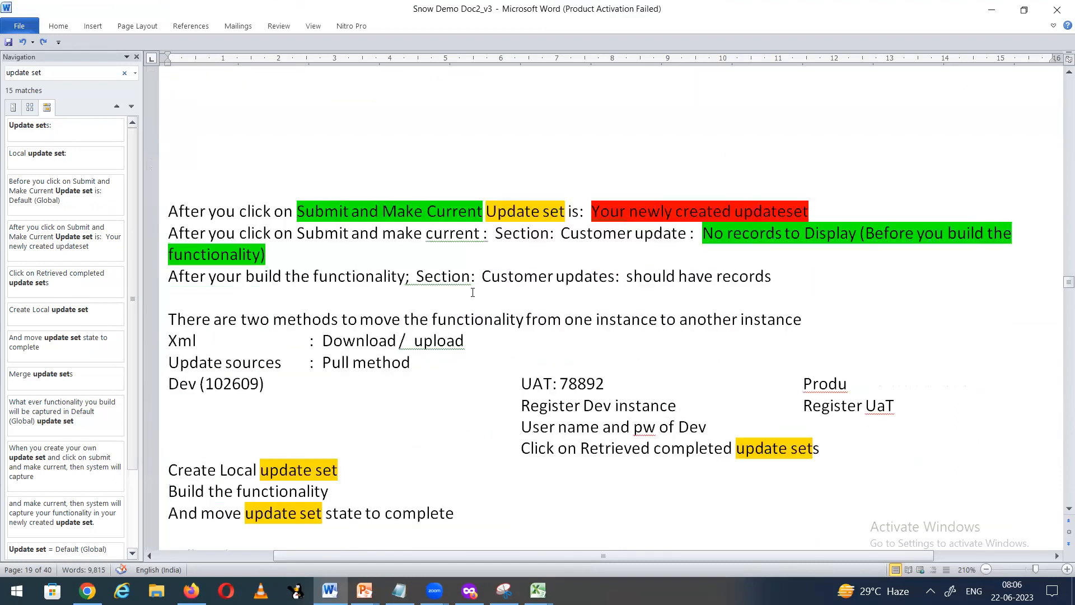
scroll(472, 291, down, 1)
double_click(173, 269)
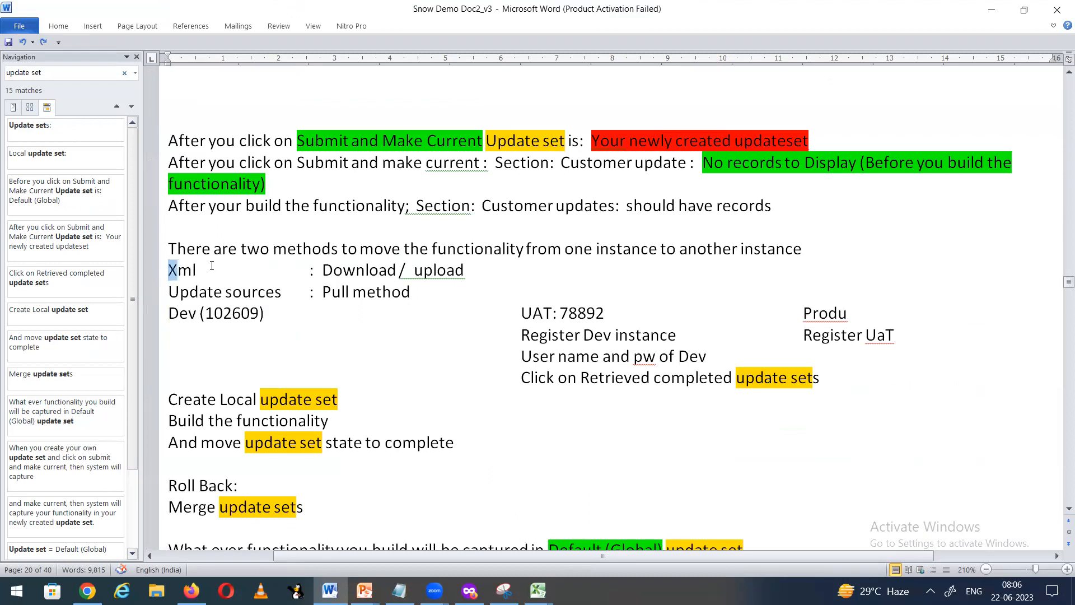
click(173, 291)
drag(188, 291, 420, 292)
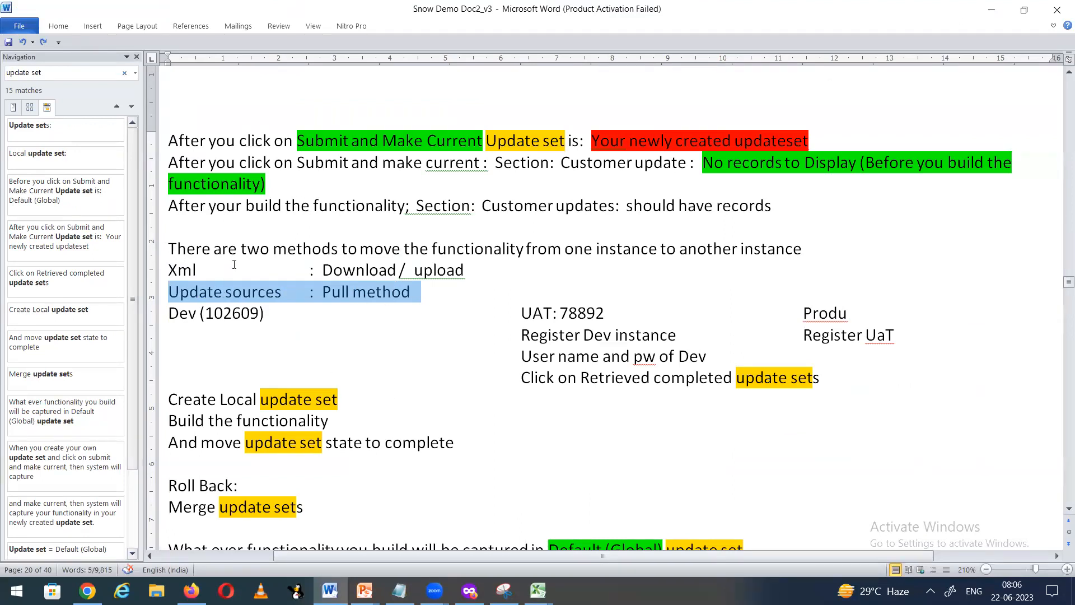
- Switch back to ServiceNow in Chrome, glance at the second instance, and filter the first instance's application navigator by "problem"
click(992, 12)
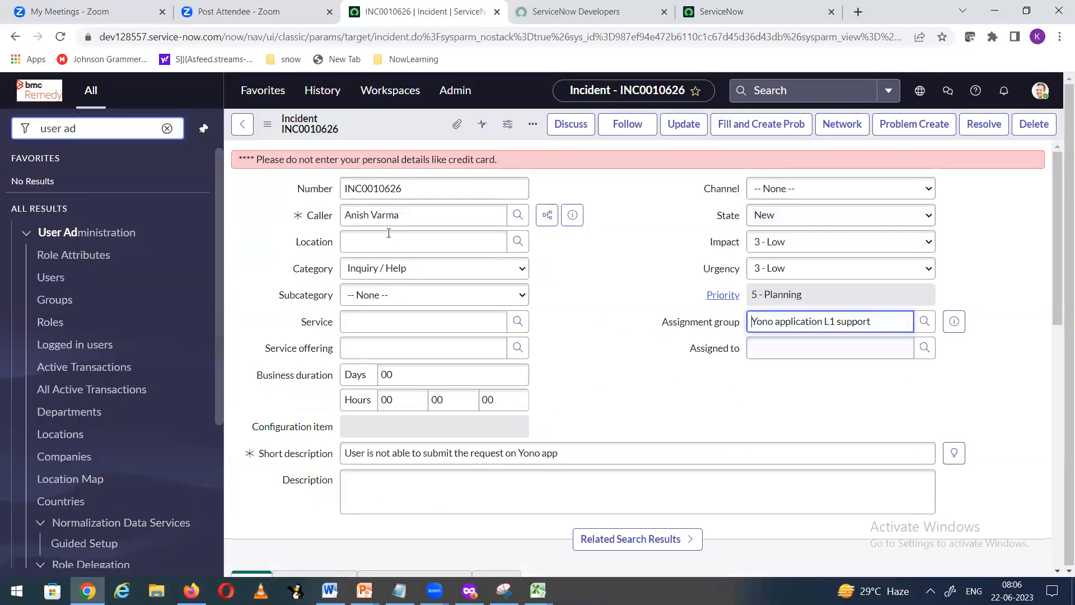
click(175, 130)
click(174, 130)
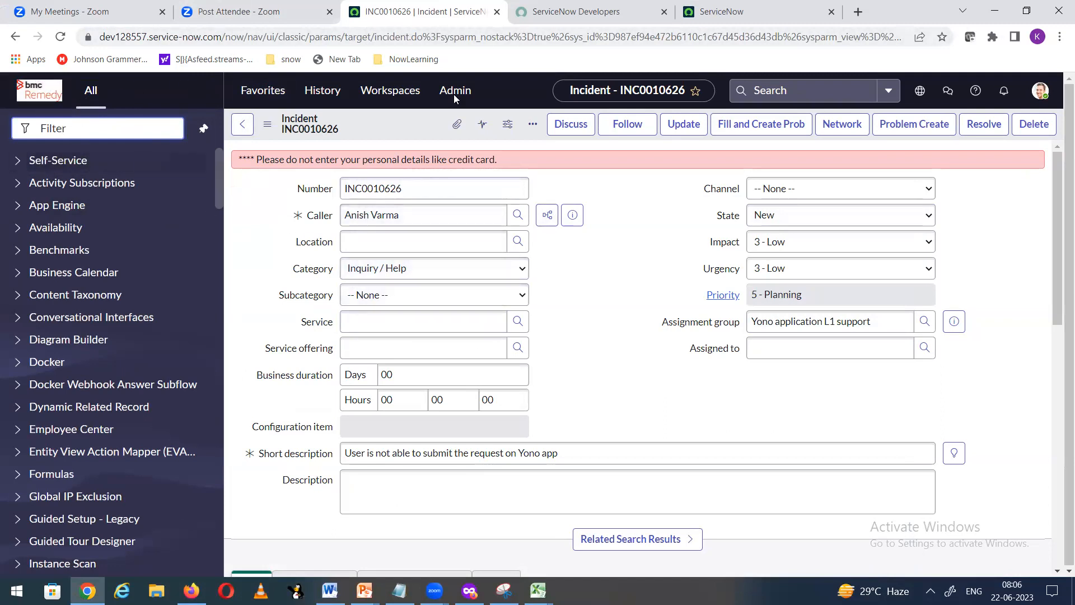
click(697, 17)
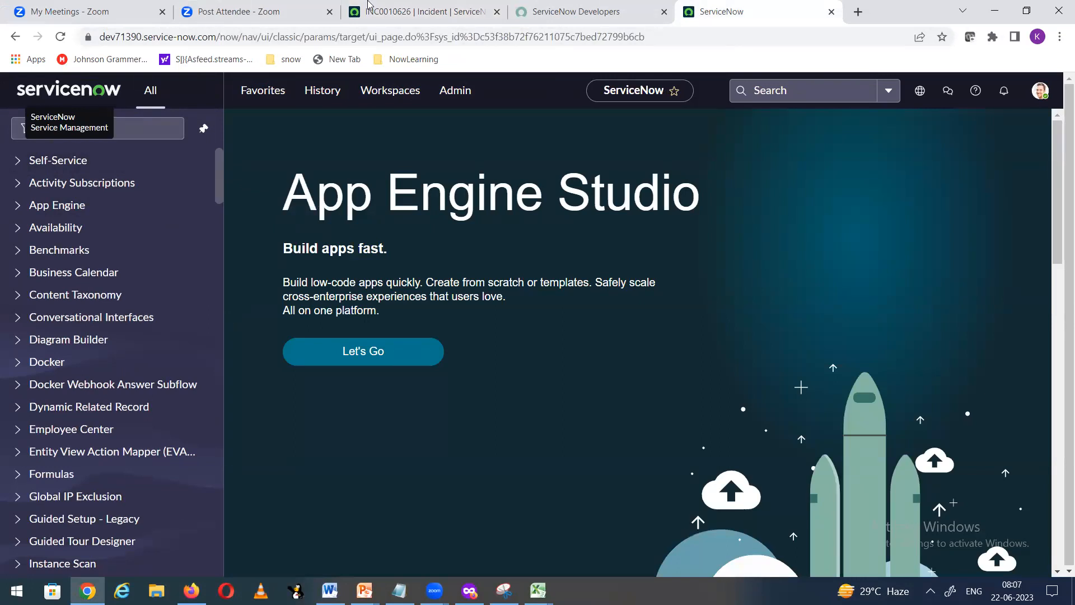
click(389, 13)
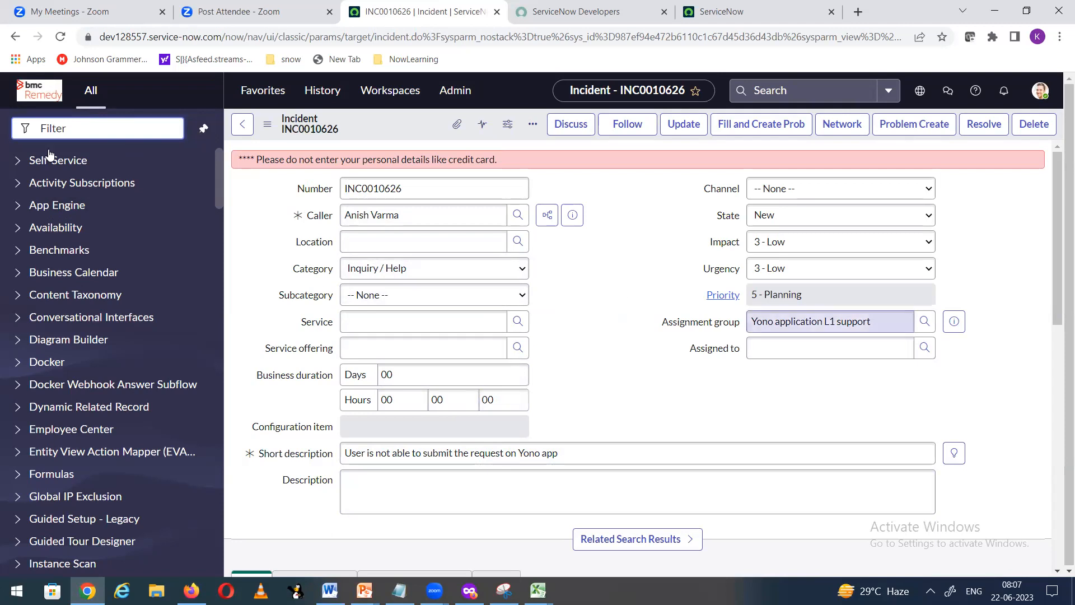
text(problem)
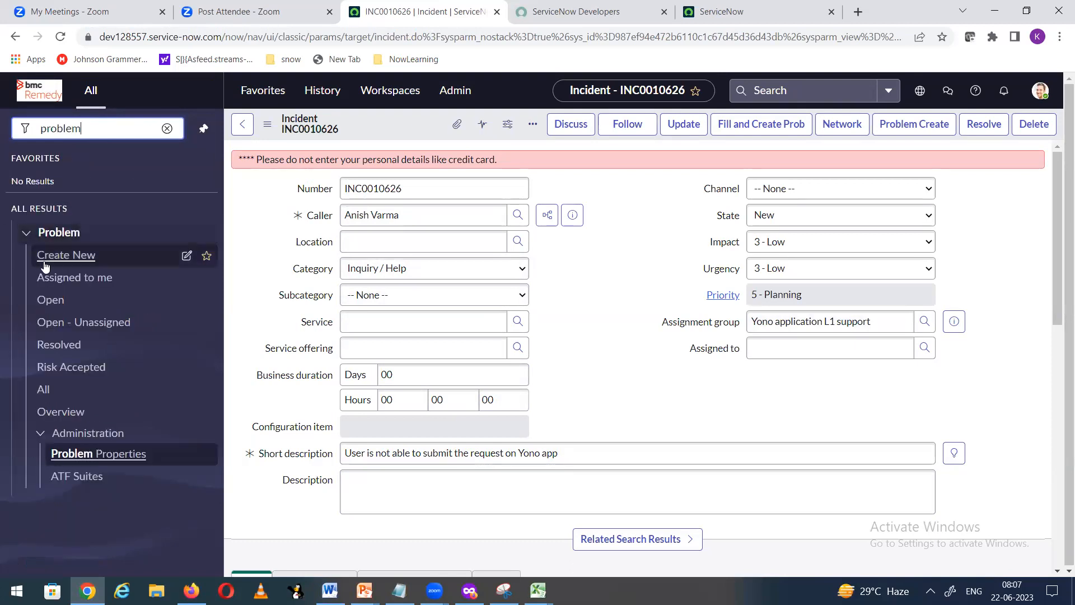
- Open a new problem record in the first instance and examine its Analysis Information section, including the Workaround and Cause notes fields
click(70, 255)
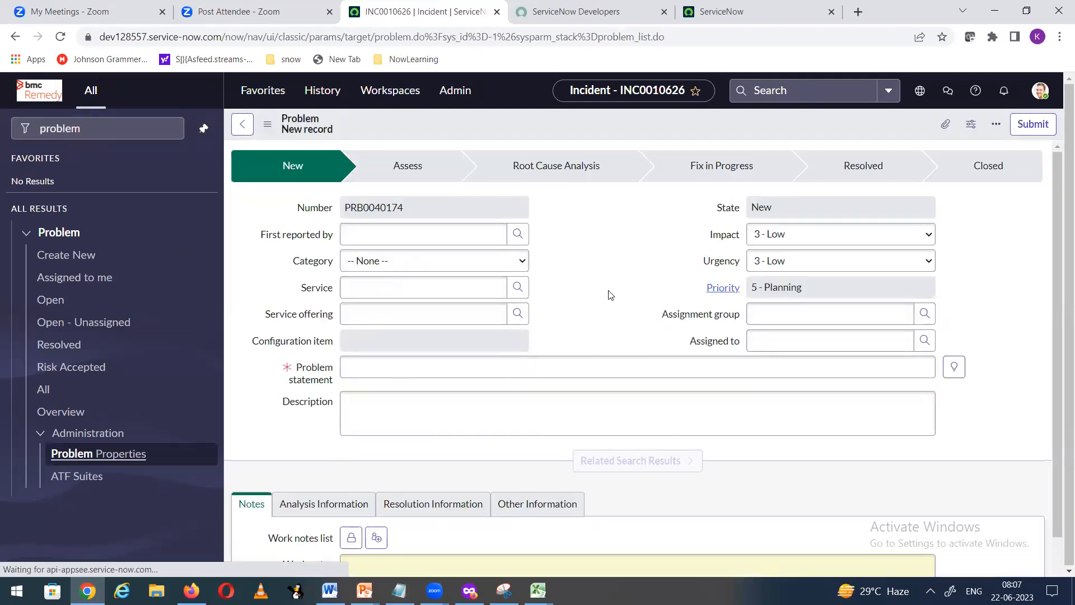
scroll(610, 294, down, 1)
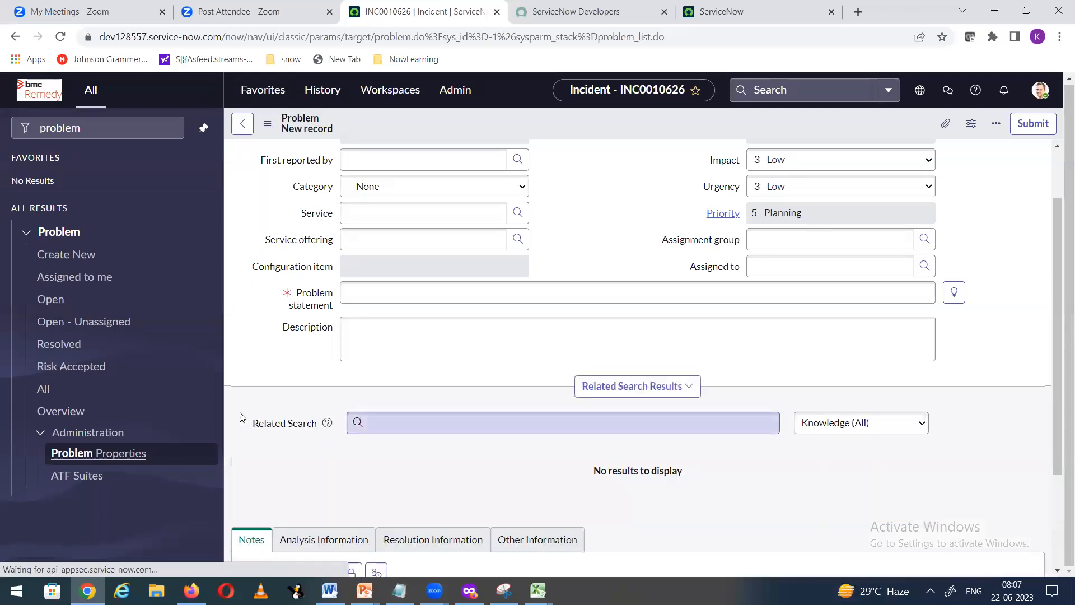
scroll(321, 364, down, 2)
click(303, 400)
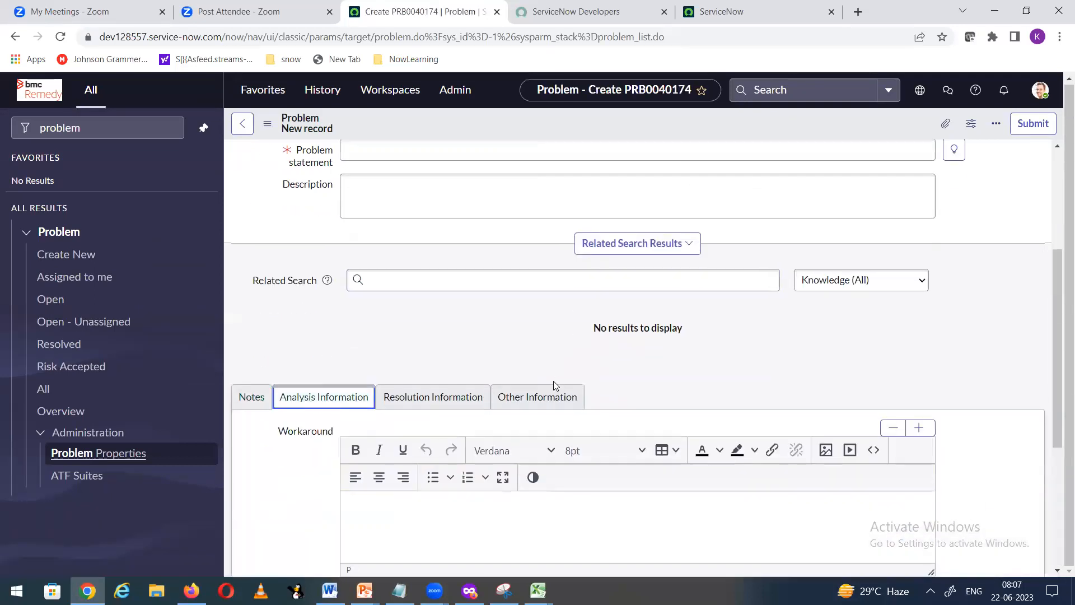
scroll(350, 302, down, 4)
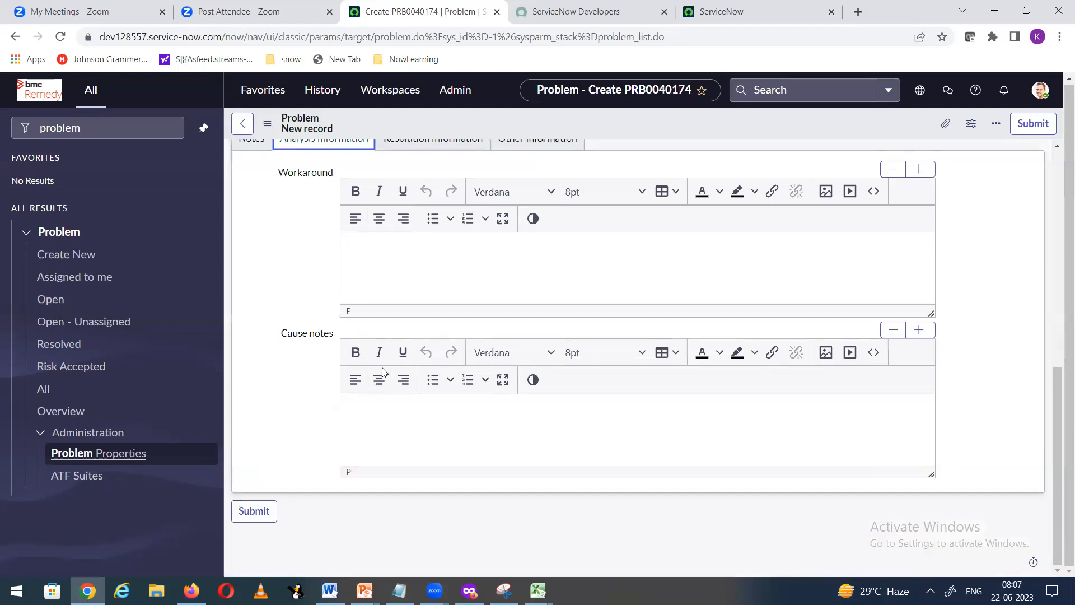
scroll(380, 374, up, 1)
scroll(336, 448, down, 1)
click(425, 237)
- Switch to the second instance, filter its application navigator by "problem" and open a new problem record
click(756, 11)
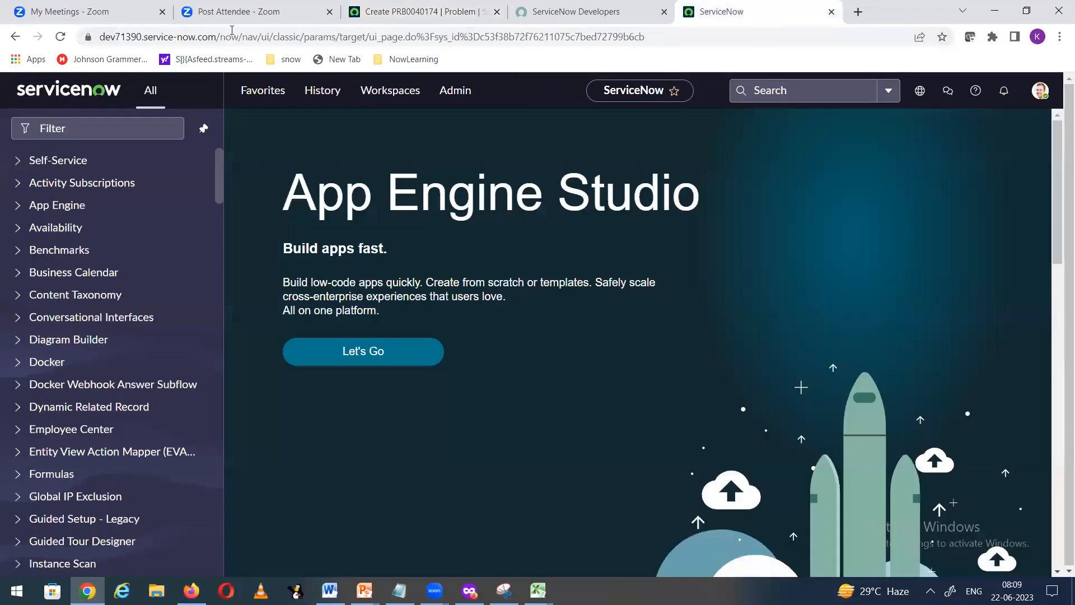
click(98, 128)
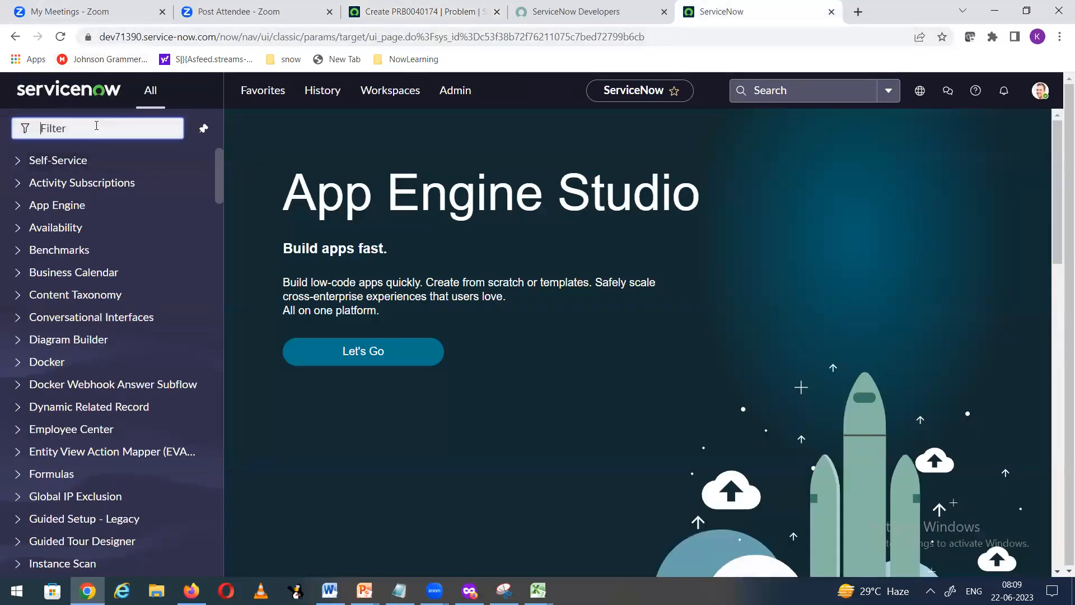
text(problem)
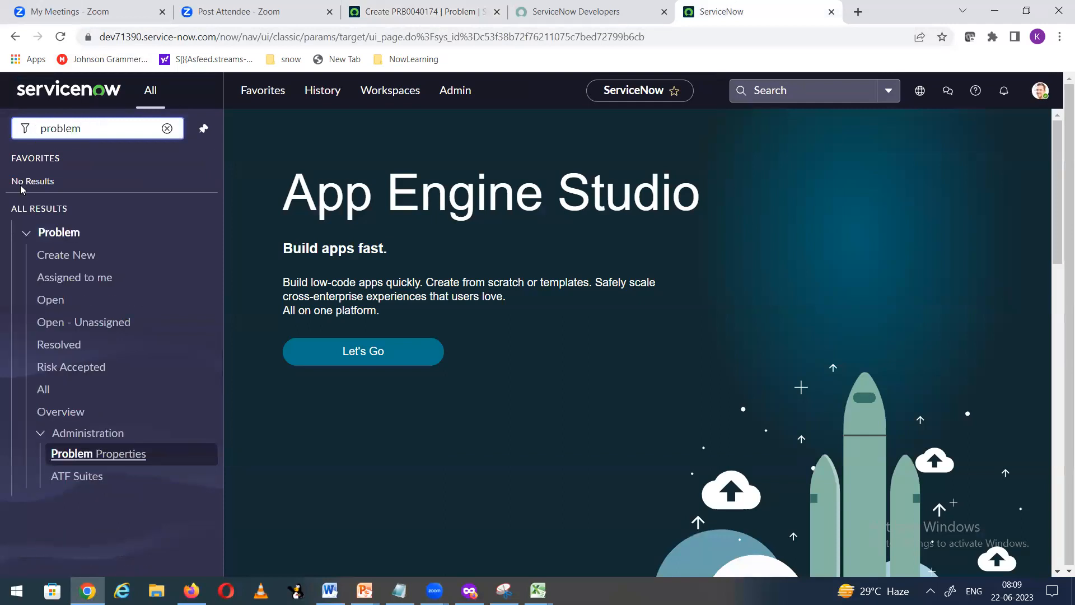
click(61, 256)
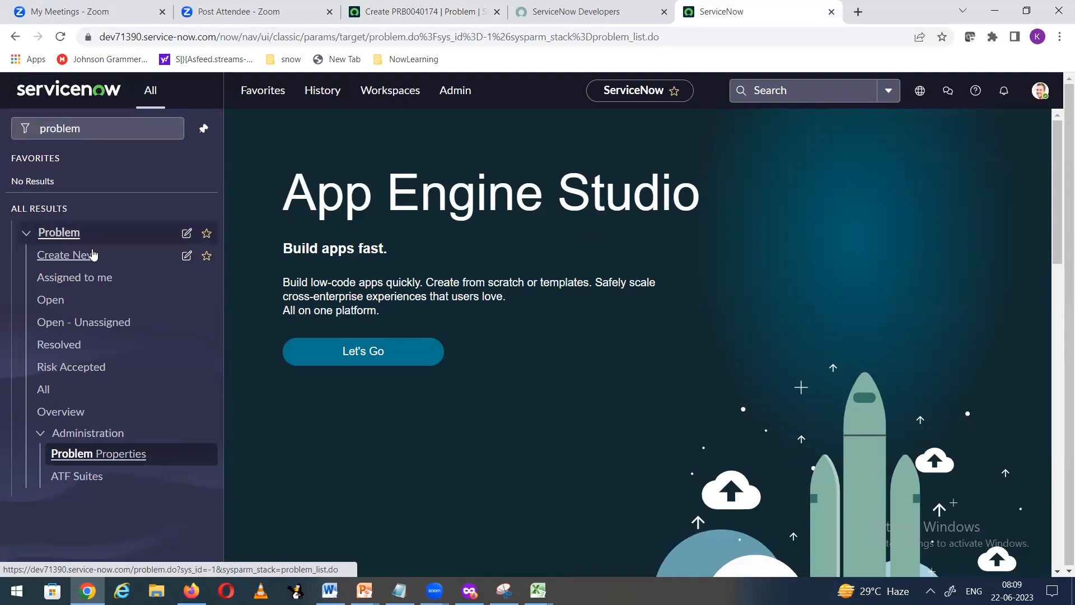
click(63, 259)
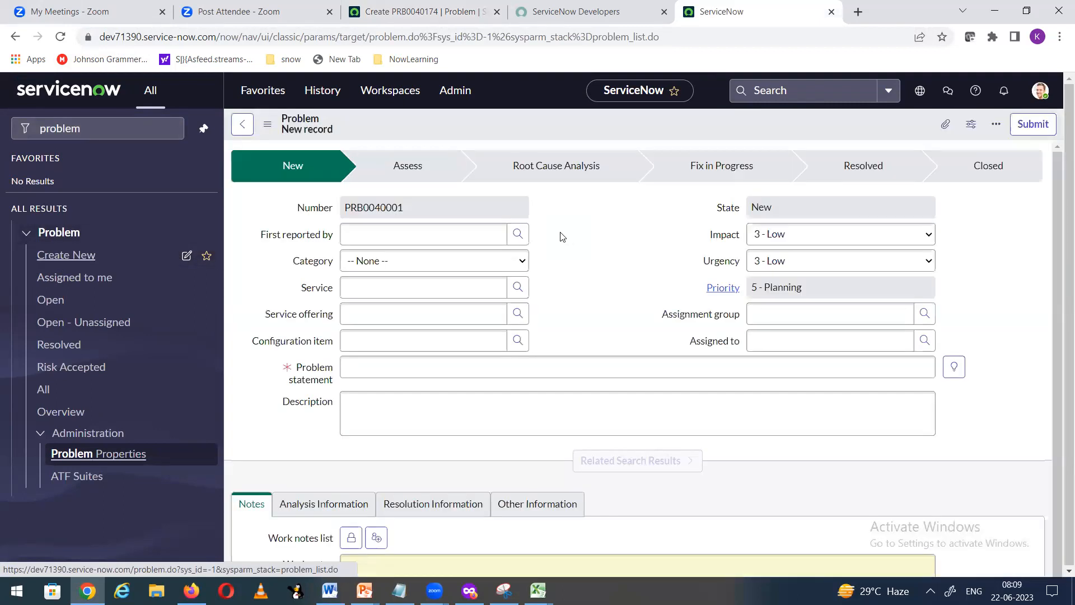
- Examine the Analysis Information section of the second instance's new problem form down to the end of the form
scroll(465, 405, down, 1)
click(312, 488)
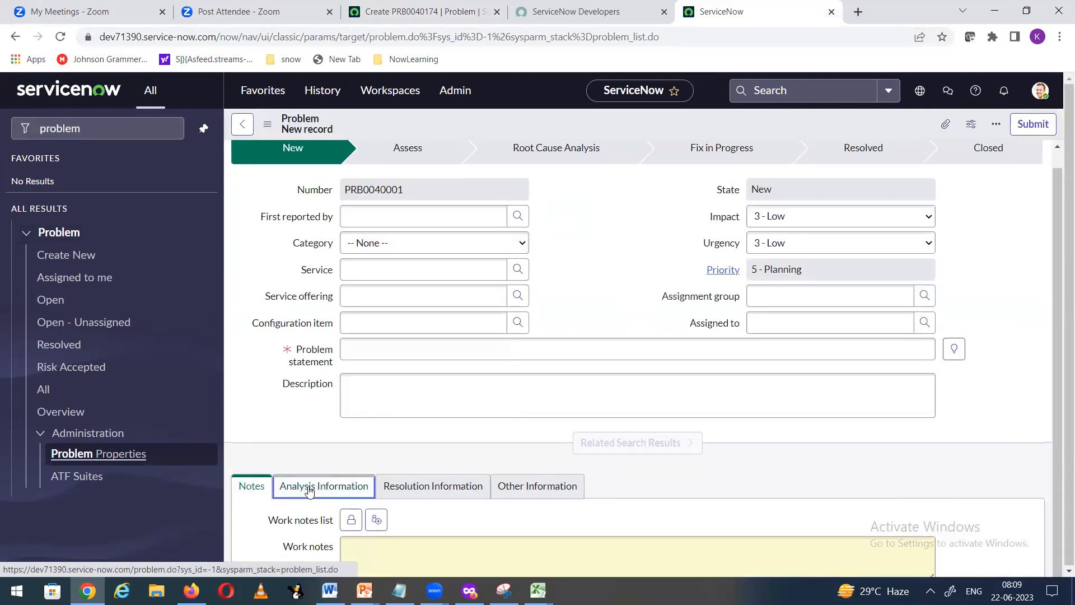
scroll(547, 394, down, 1)
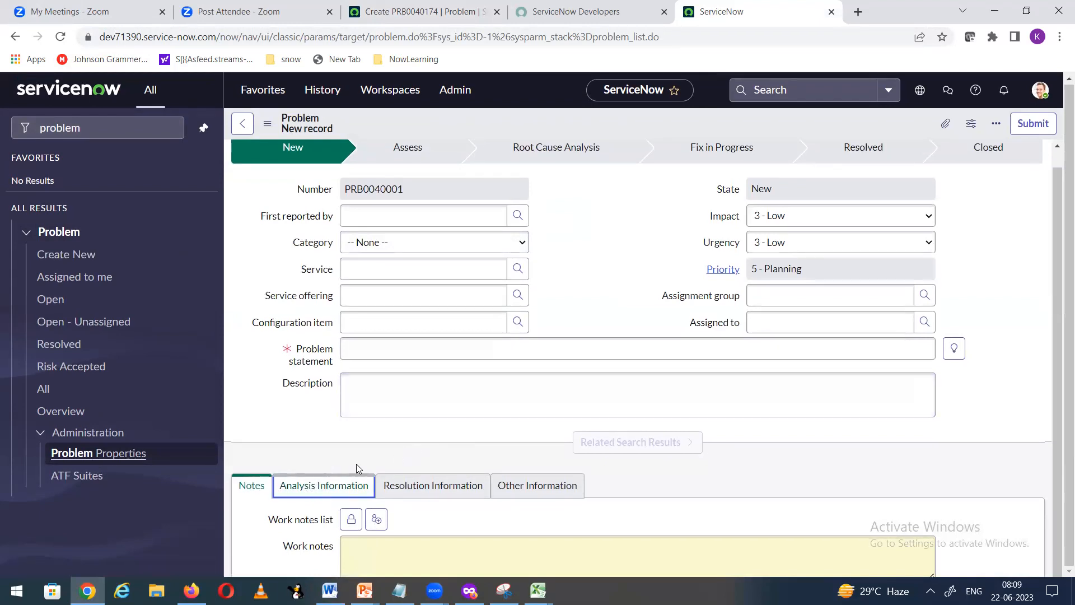
scroll(566, 412, down, 1)
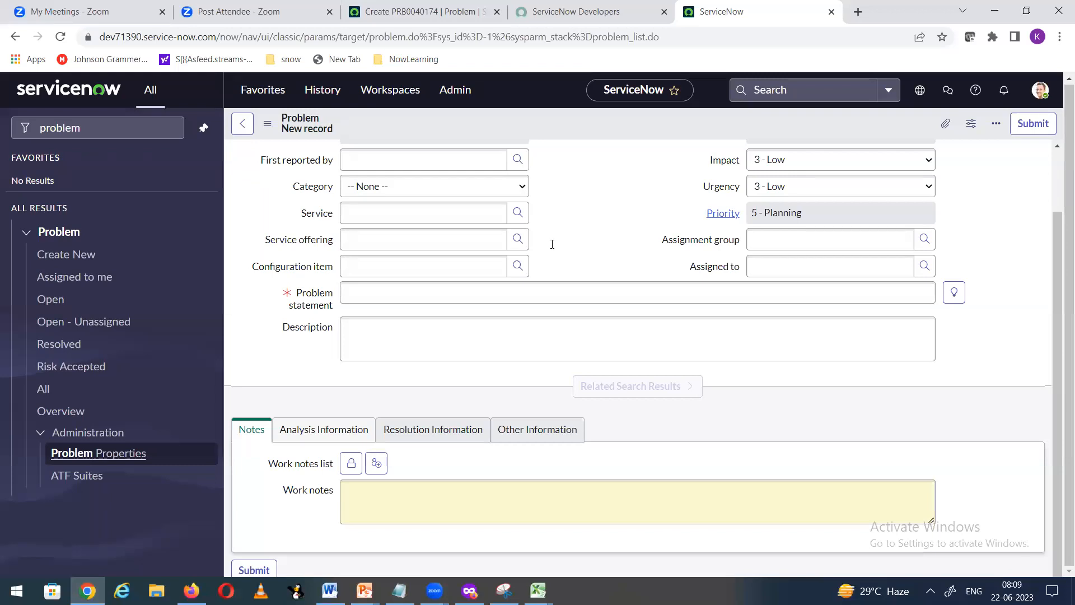
right_click(552, 244)
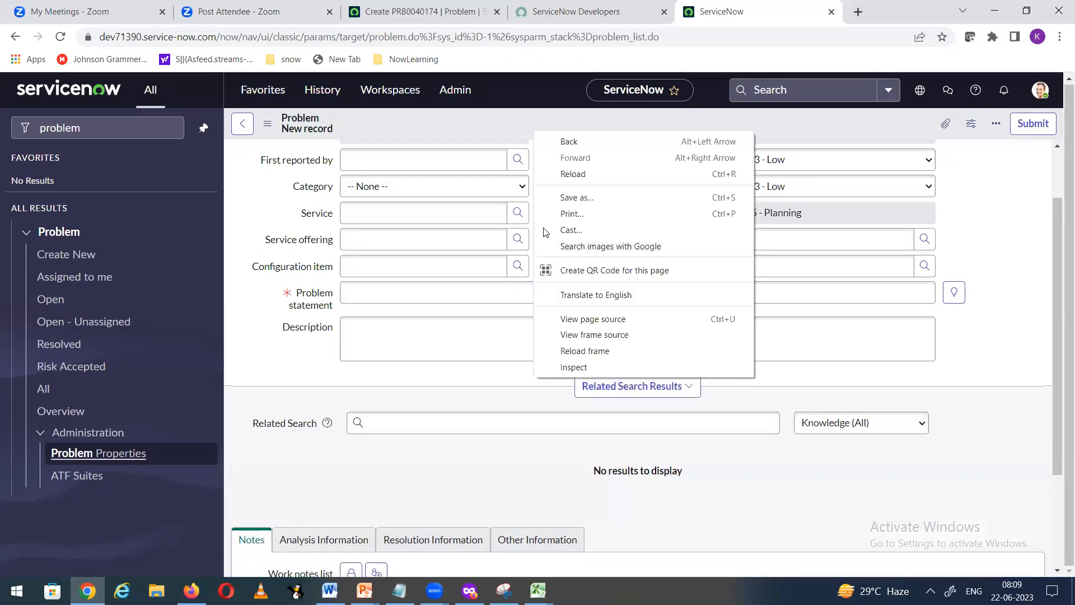
click(512, 119)
right_click(511, 119)
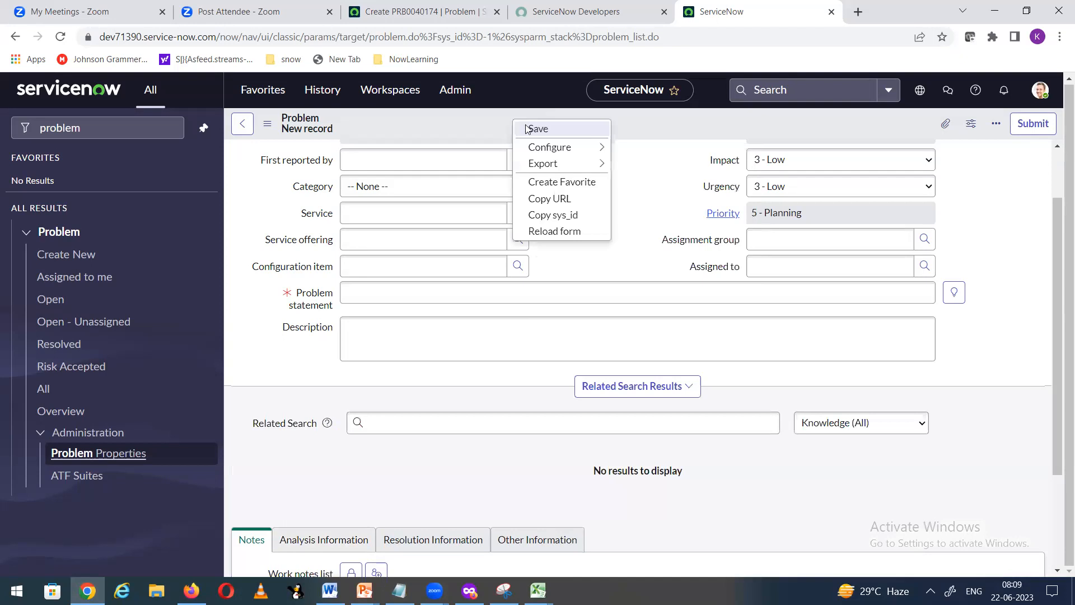
click(636, 218)
scroll(385, 439, down, 3)
click(336, 373)
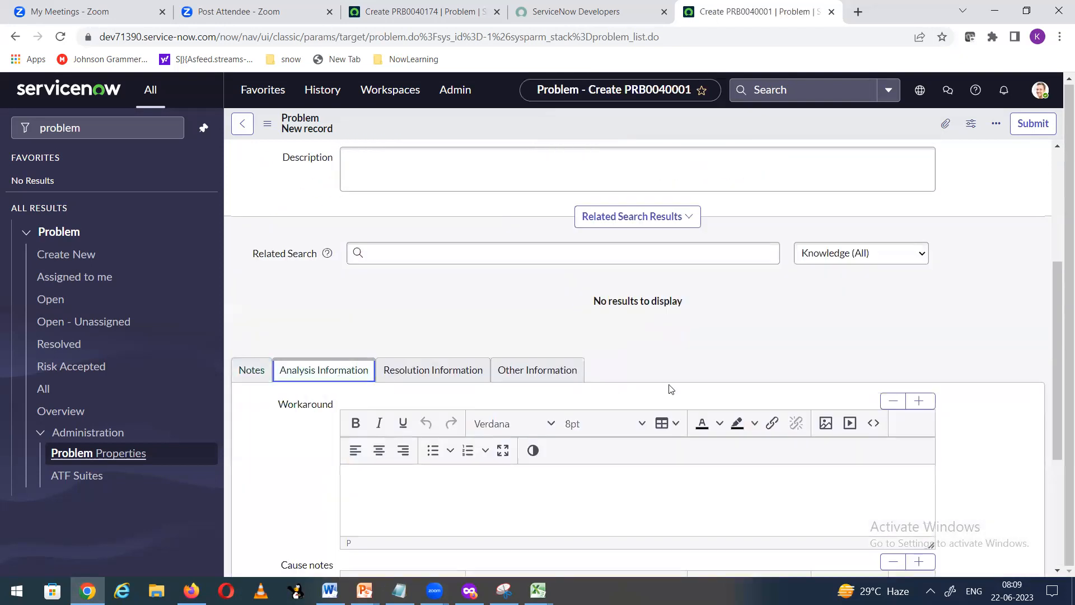
scroll(631, 410, down, 4)
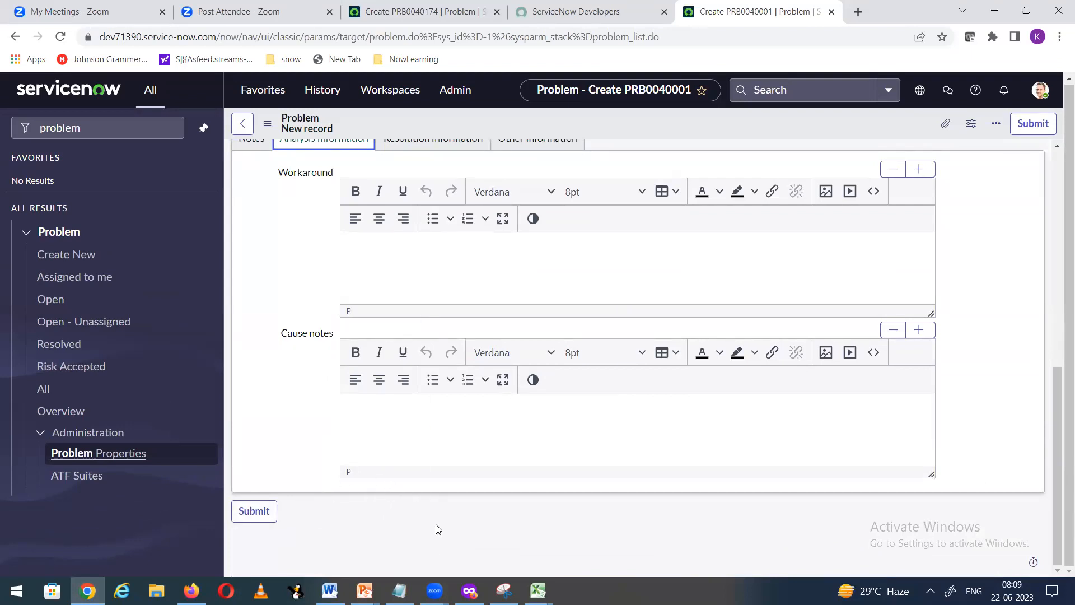
- Return to the first instance, filter its application navigator by "local upda" and open the Local Update Sets list
click(417, 11)
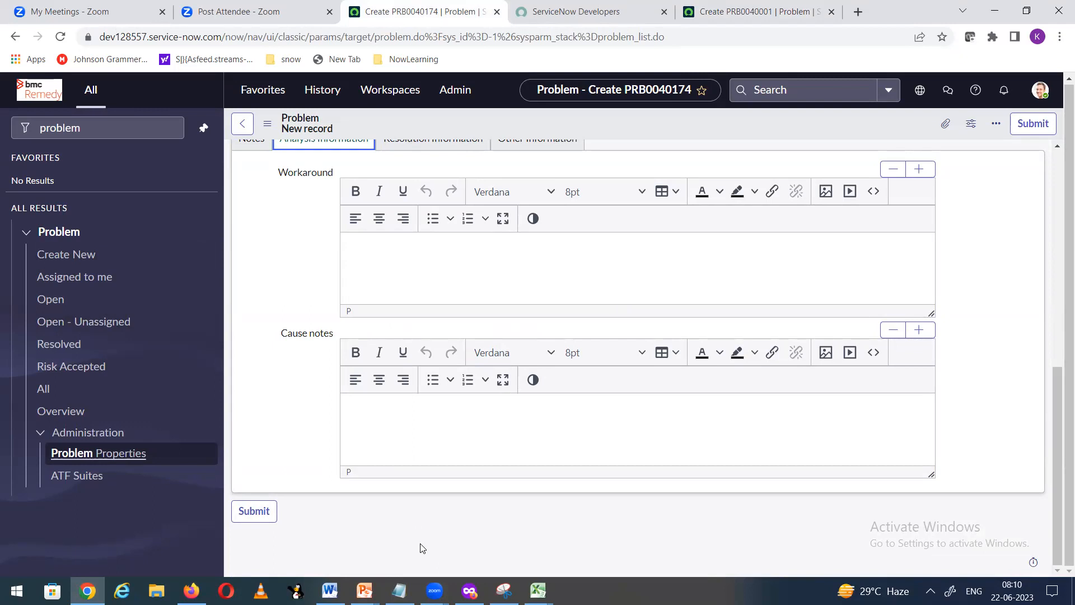
key(alt+Tab)
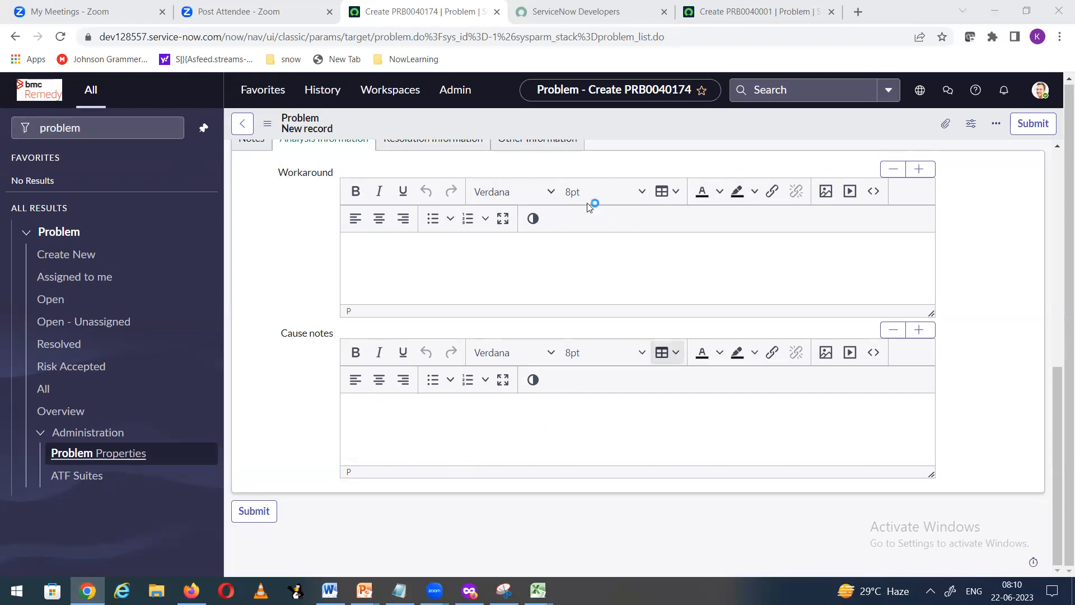
drag(102, 122, 3, 124)
text(local upda)
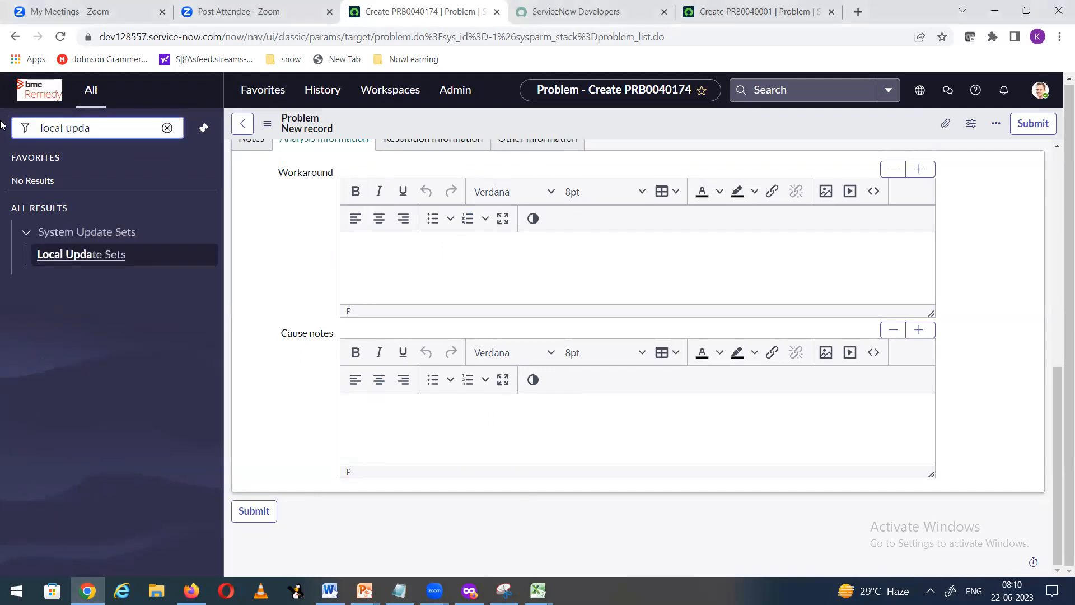
click(74, 256)
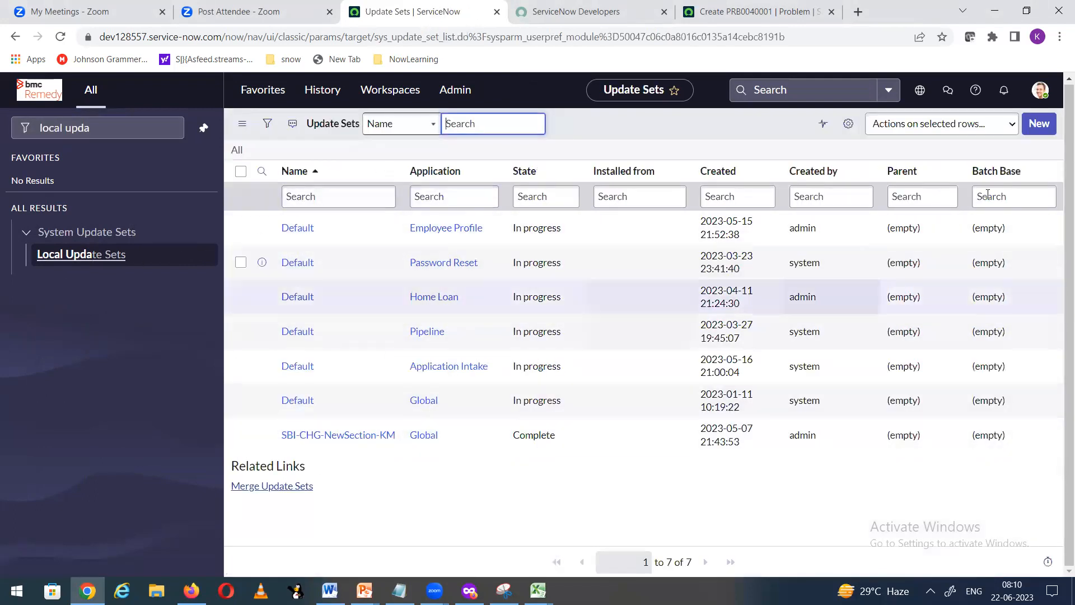
- Start a new update set record and replace the prefilled name with "SBI-Prb-"
click(1039, 124)
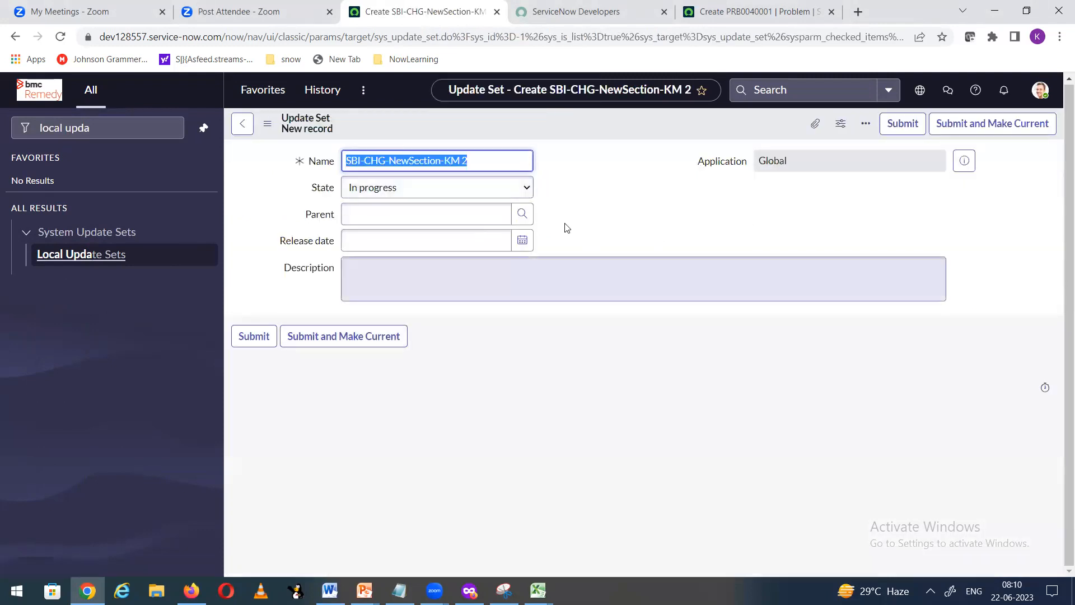
click(492, 159)
drag(492, 159, 285, 166)
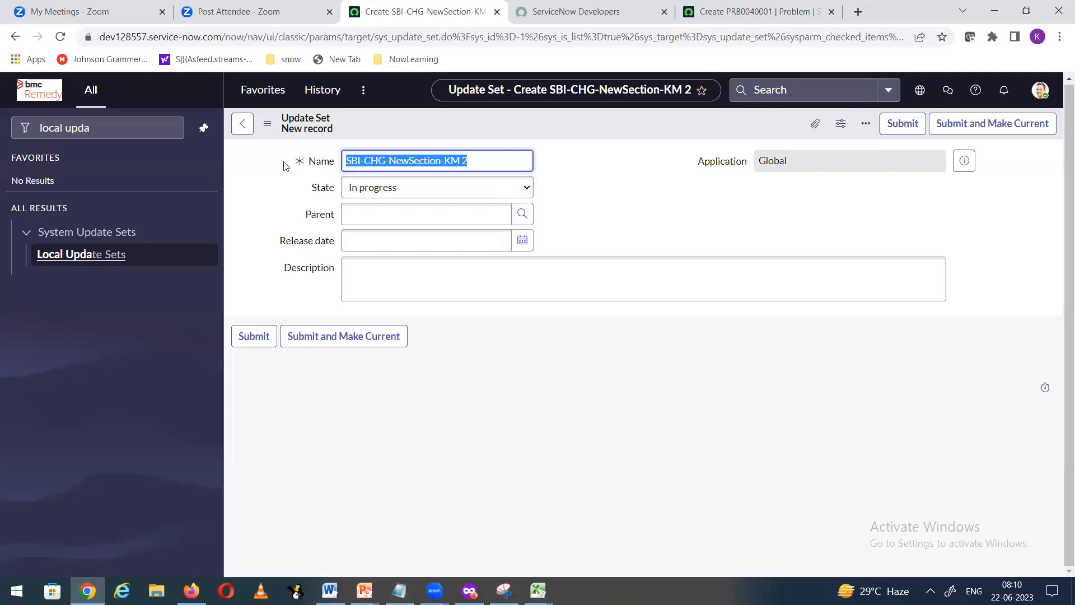
key(BackSpace)
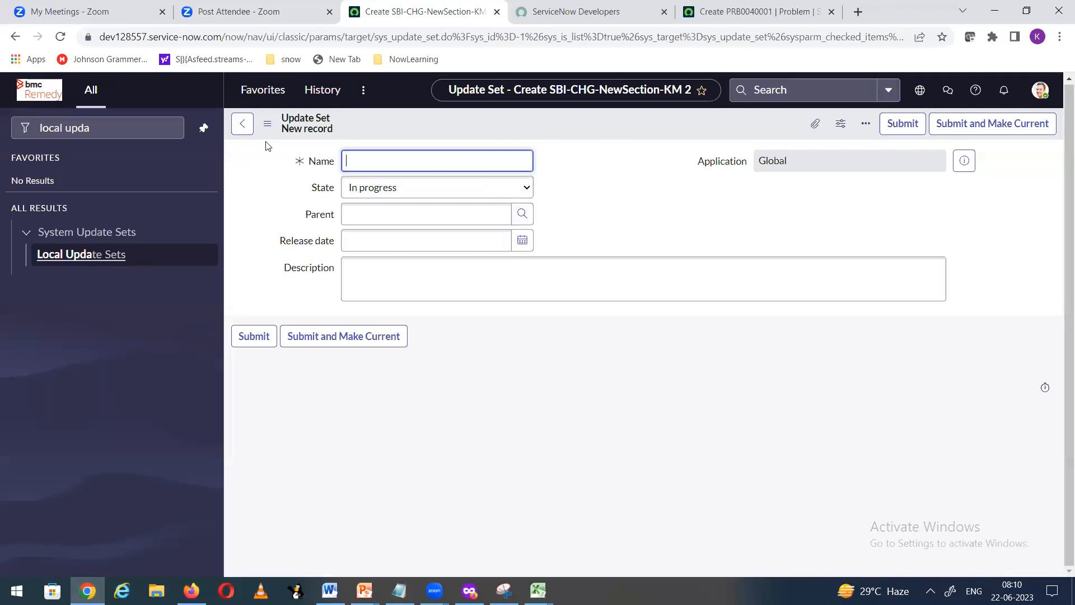
text(SBI-Prb)
- Check the problem form in the second instance and complete the update set's name as "SBI-Prb-AISec-TwoFeilds-KM"
click(750, 12)
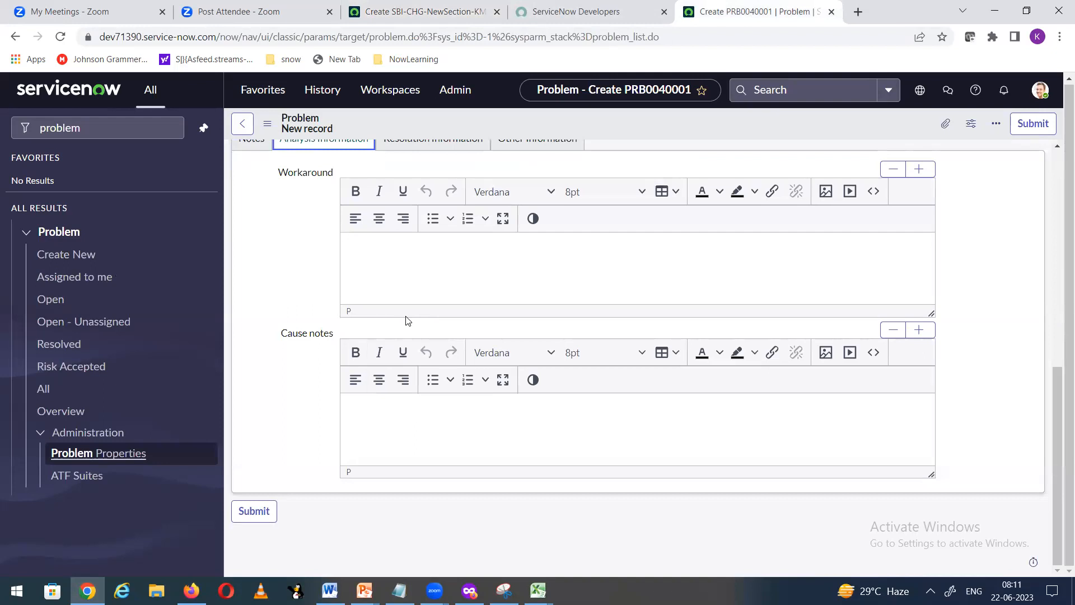
scroll(406, 320, up, 4)
click(427, 13)
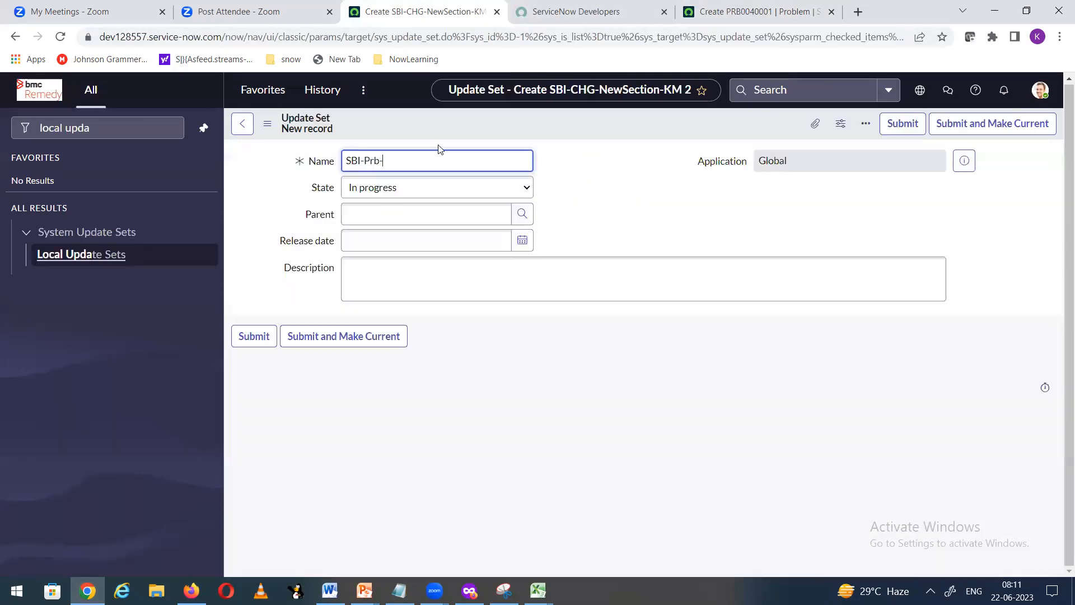
text(AISec-Tw)
key(BackSpace)
key(BackSpace)
text(TwoFeilds-KM)
drag(458, 159, 473, 159)
click(627, 191)
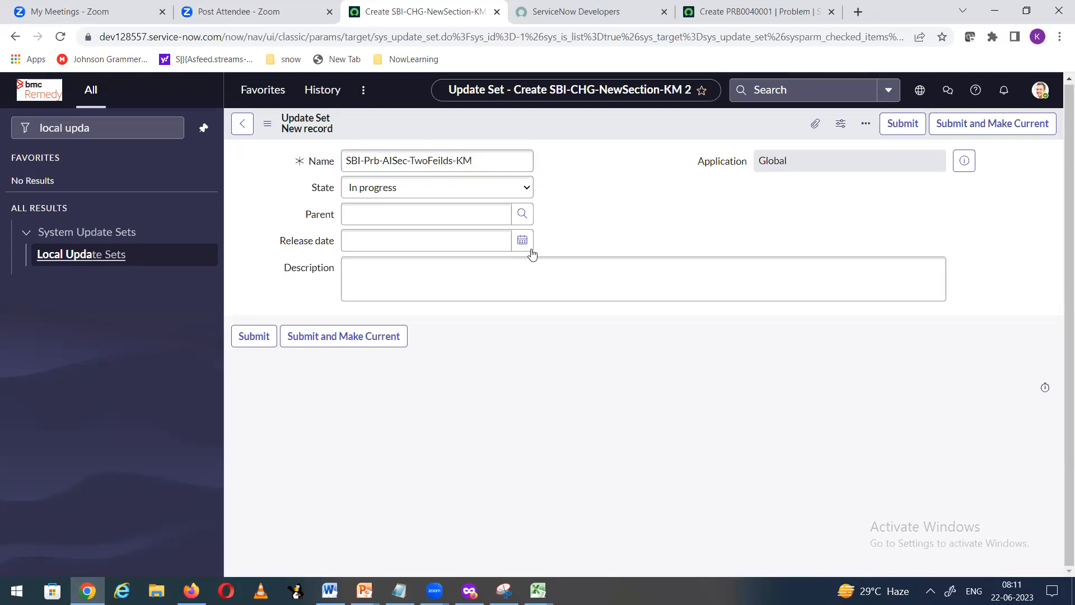
- Enter "Creating two fields" as the update set's description
click(377, 278)
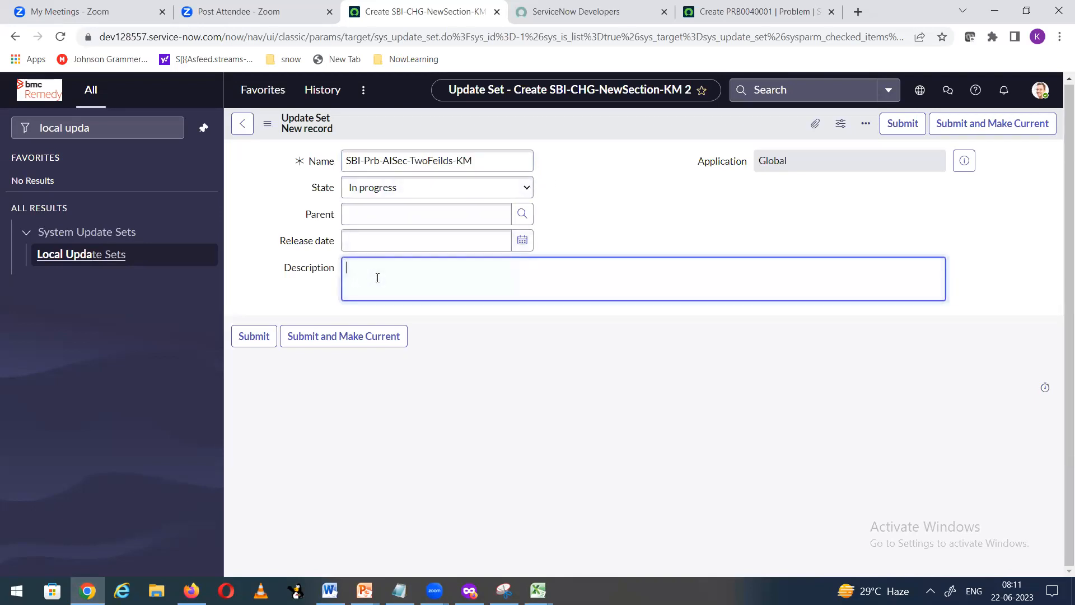
text(Creating )
text(two f)
text(eild)
key(BackSpace)
key(BackSpace)
key(BackSpace)
text(ields)
- Correct the spelling in the update set's name so it reads "SBI-Prb-AISec-TwoFields-KM"
click(432, 161)
key(Delete)
key(Delete)
key(Delete)
key(Delete)
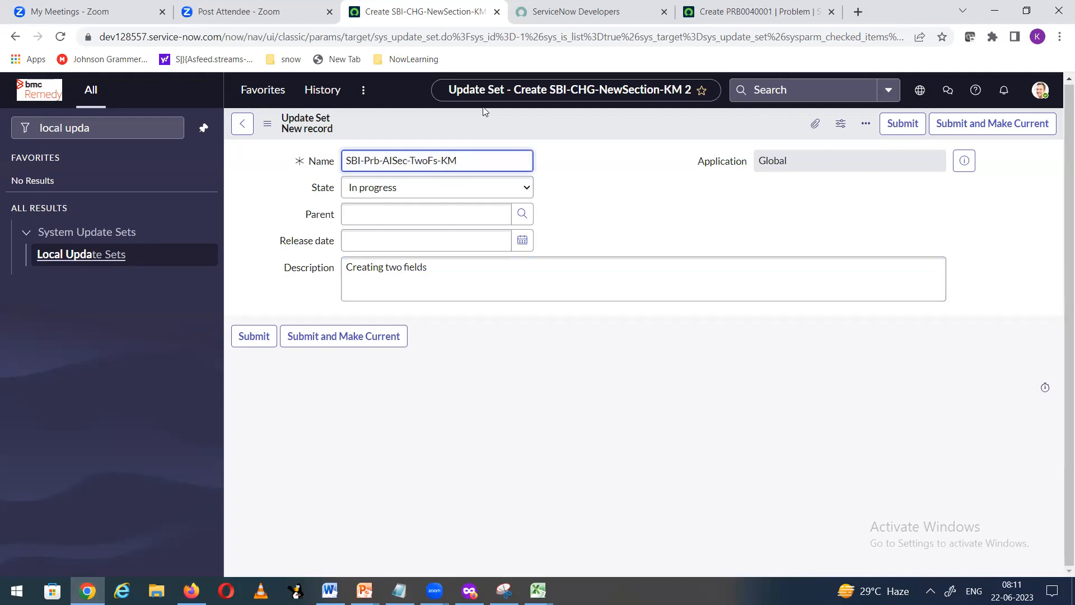
text(ield)
- Extend the description with "root cause analysis and budget allocation on Analsis information section"
click(455, 268)
text(root cause analysis )
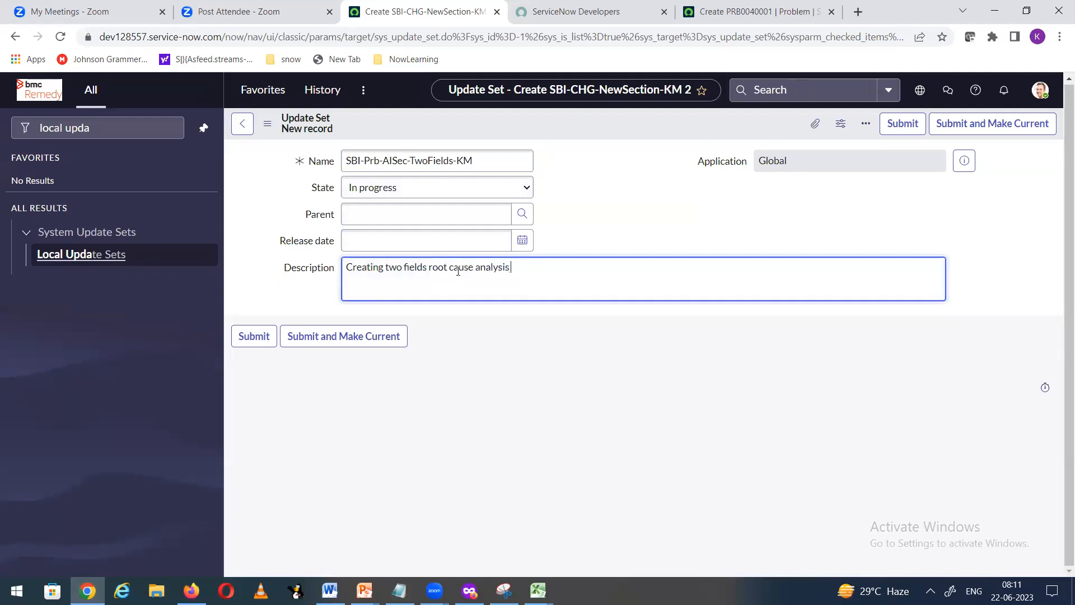
text(and budget allocation on Analsis information section)
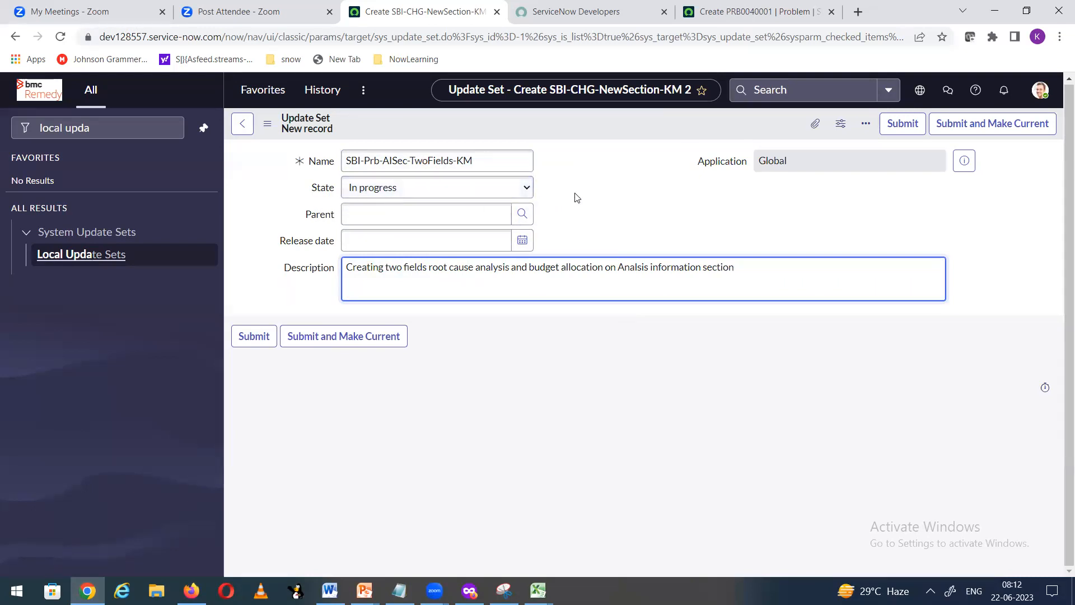
- Check which update set is currently active, and submit the new update set while making it the current one
click(918, 91)
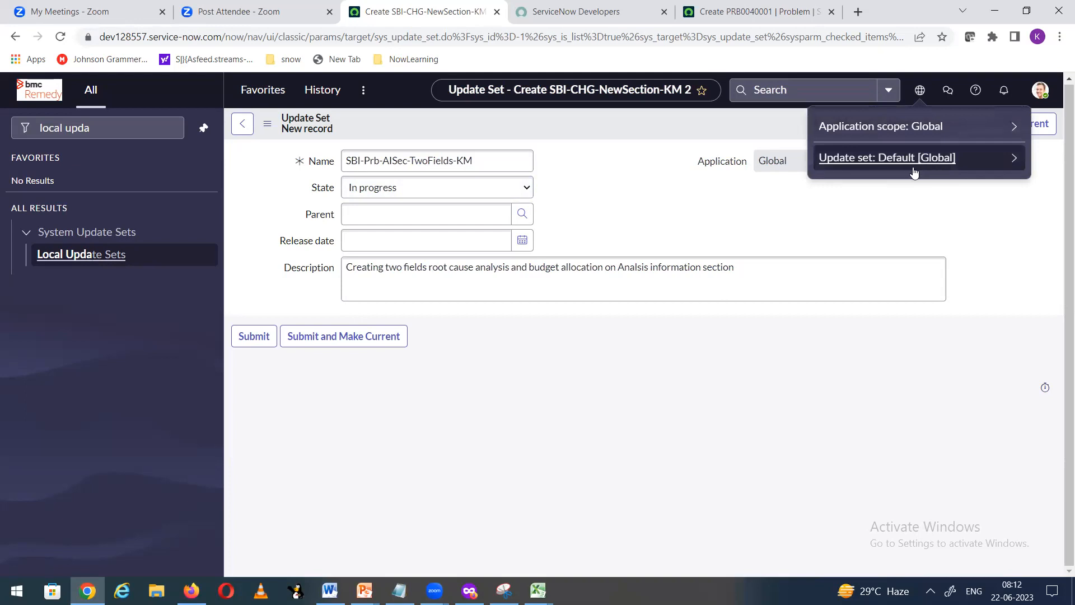
click(641, 181)
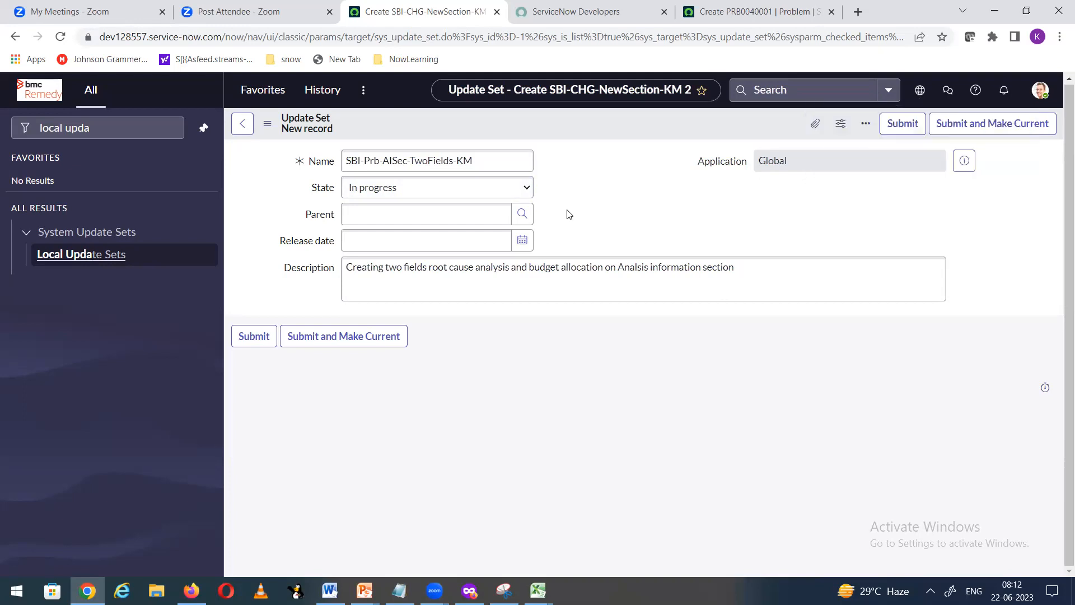
click(344, 346)
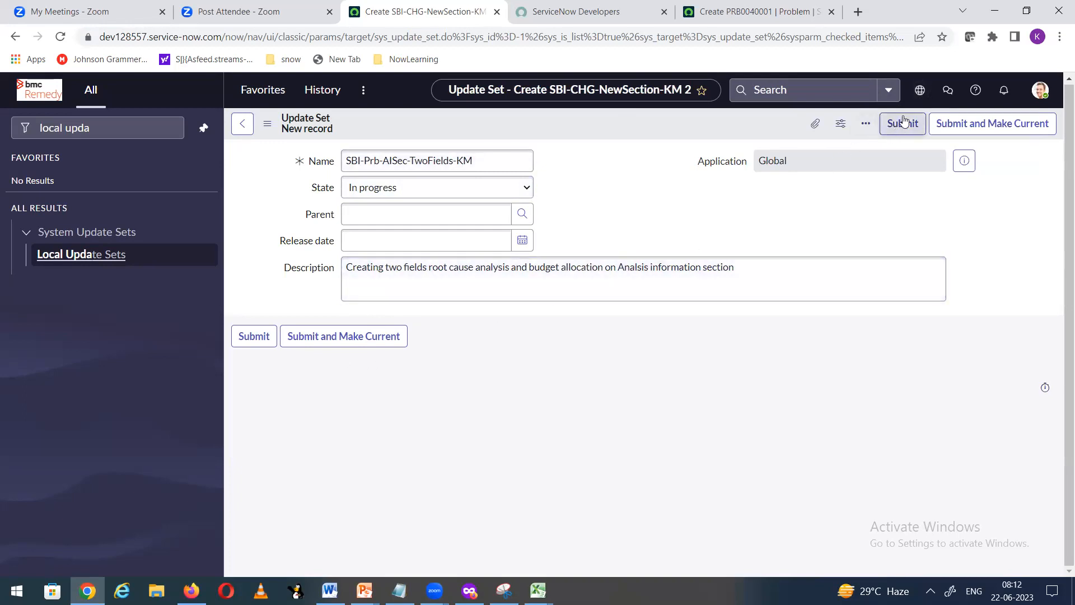
click(921, 90)
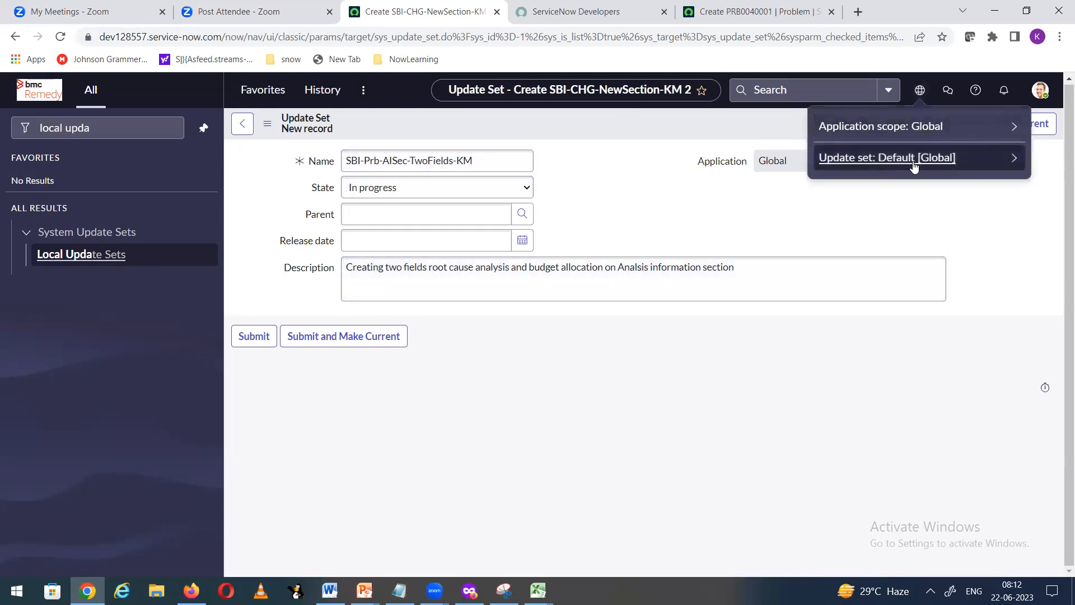
click(338, 339)
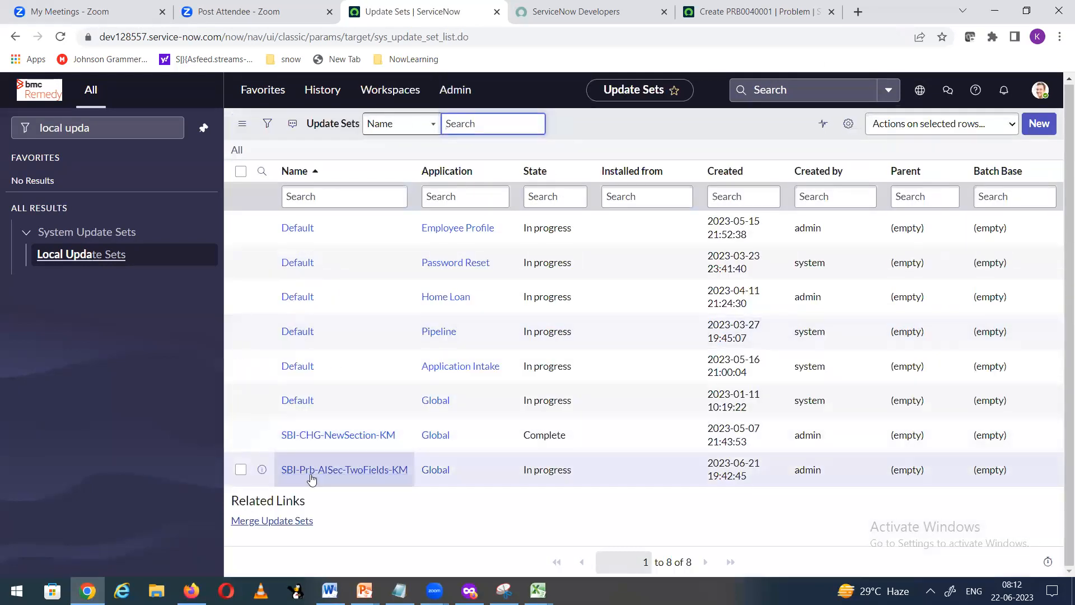
- Open the SBI-Prb-AISec-TwoFields-KM update set, check it against the currently active update set, and examine its customer updates
click(328, 472)
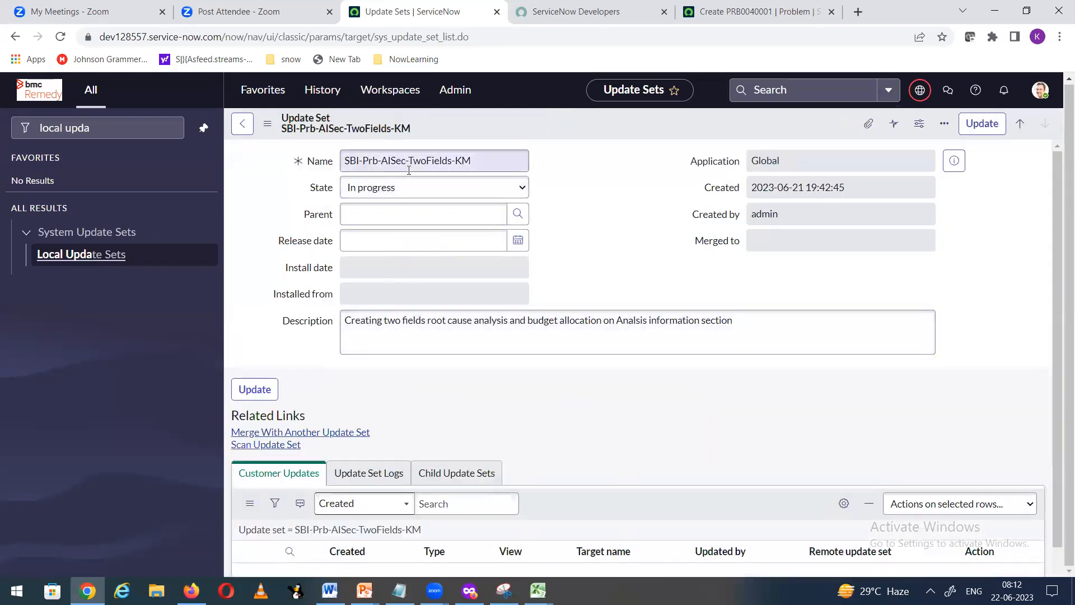
click(921, 93)
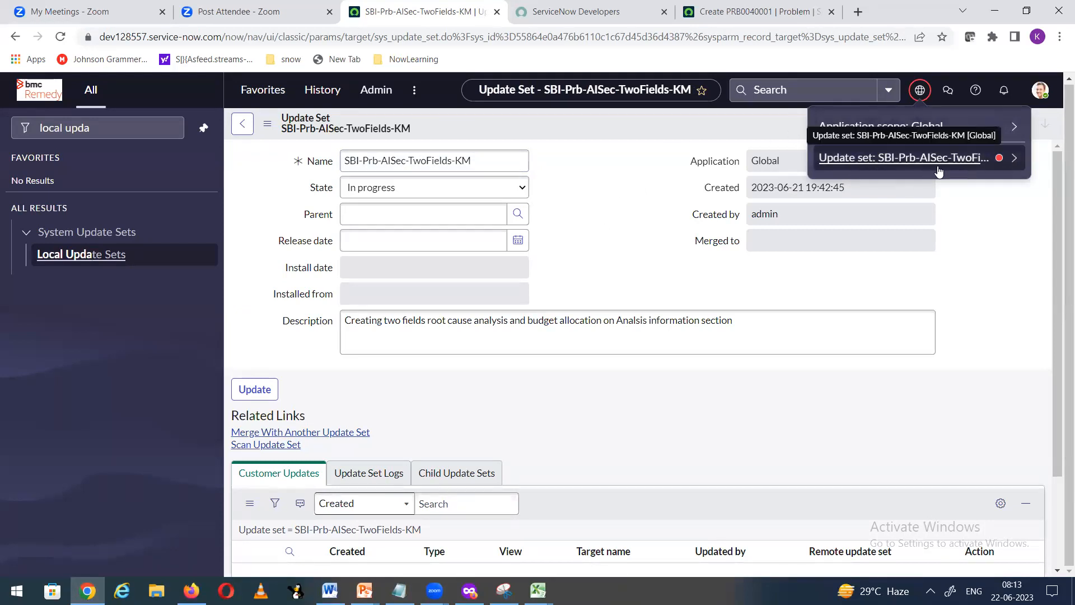
triple_click(472, 162)
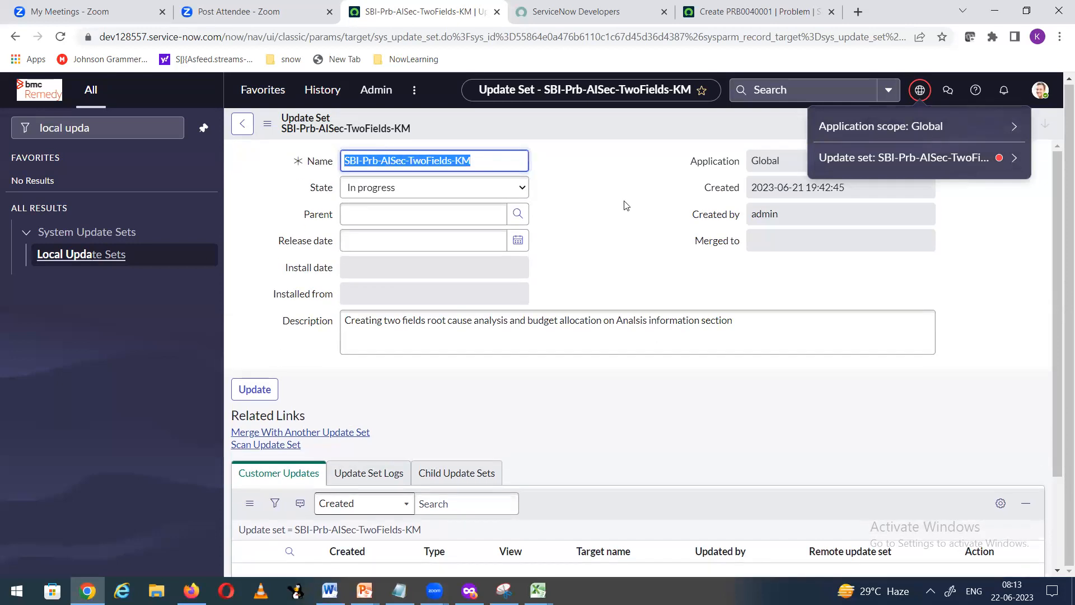
click(626, 206)
scroll(362, 241, down, 3)
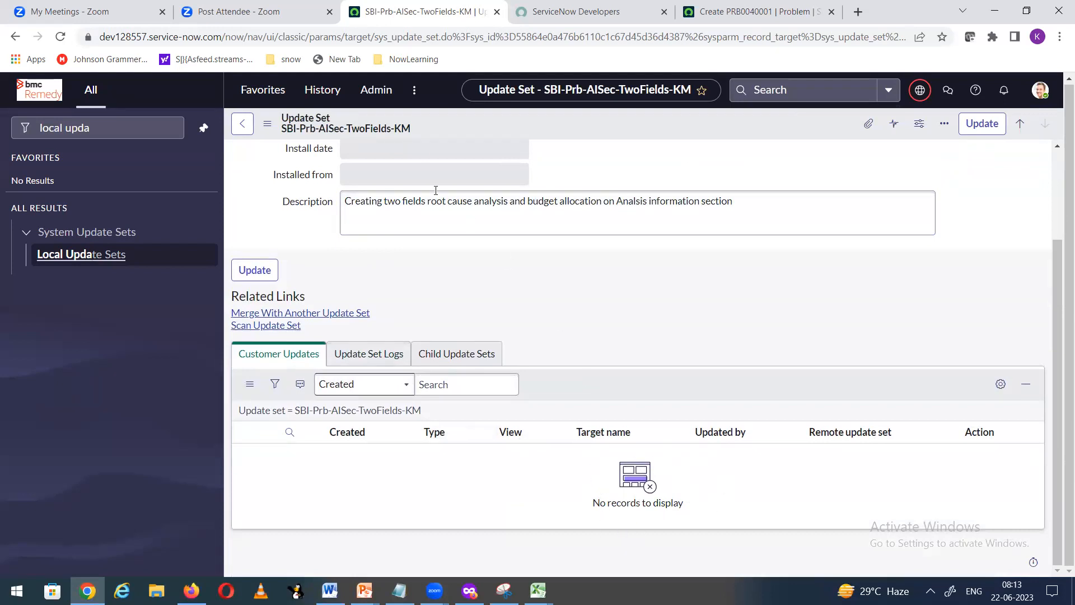
- Duplicate the update set's browser tab and open a new Problem record form in the copy
right_click(417, 16)
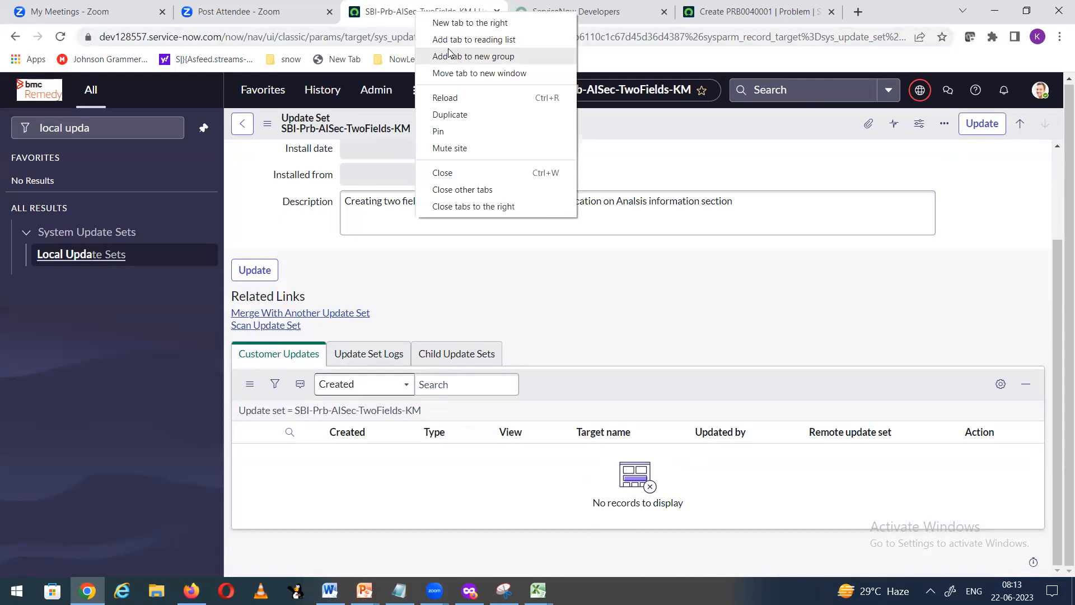
click(457, 119)
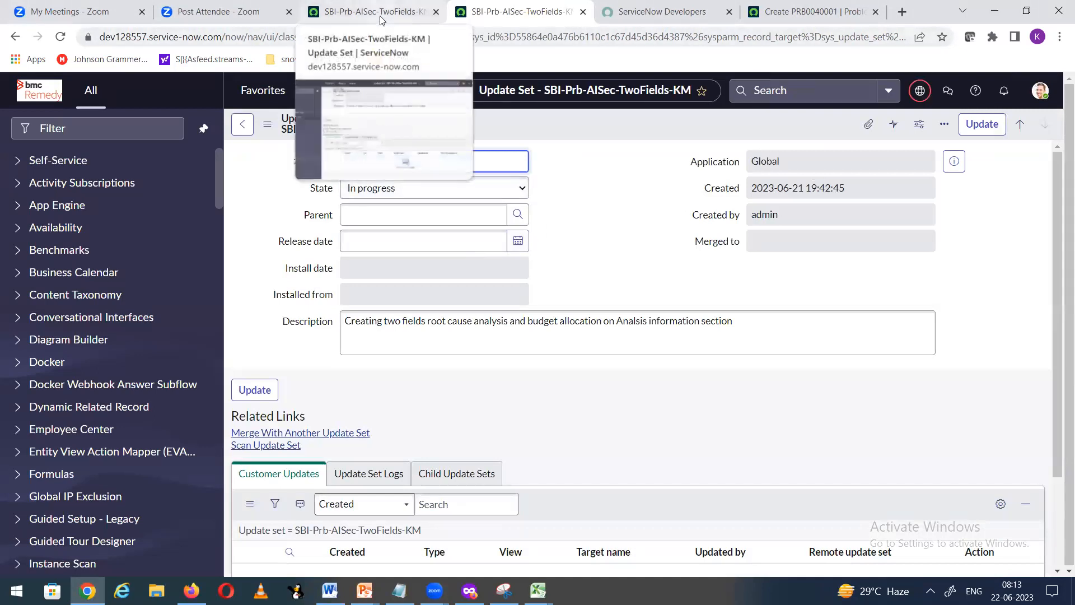
click(118, 131)
text(problem)
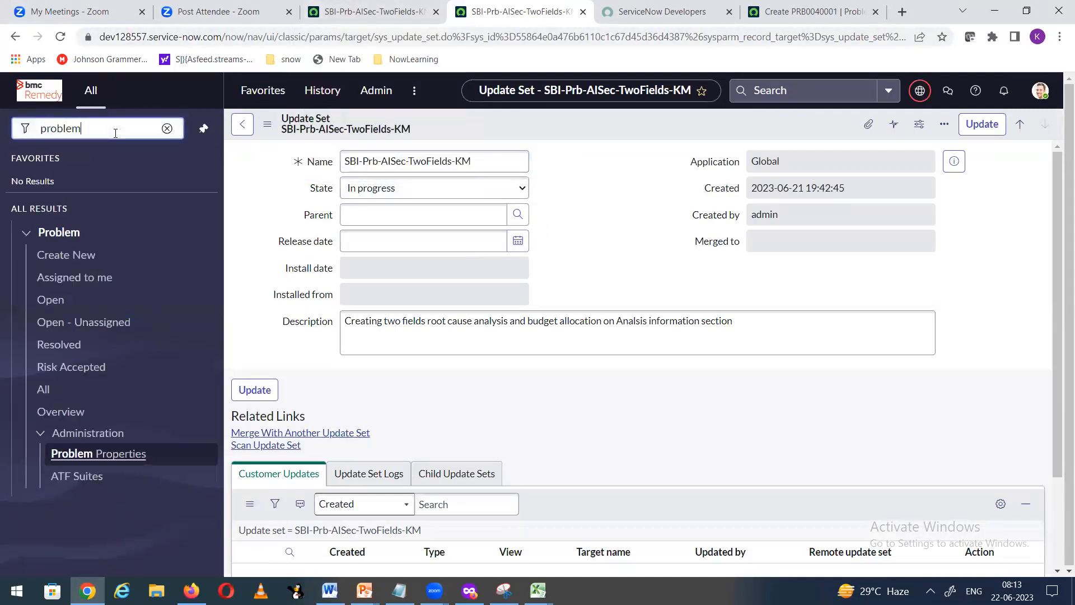
click(92, 257)
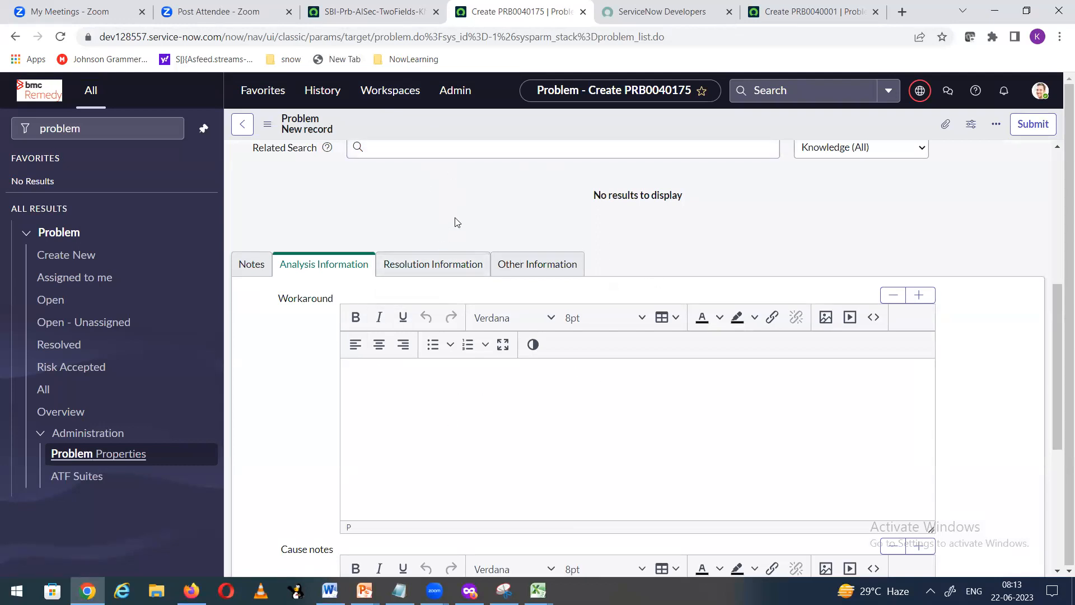
- Recheck the update set's customer updates, and open the form layout configuration of the new Problem record
click(373, 14)
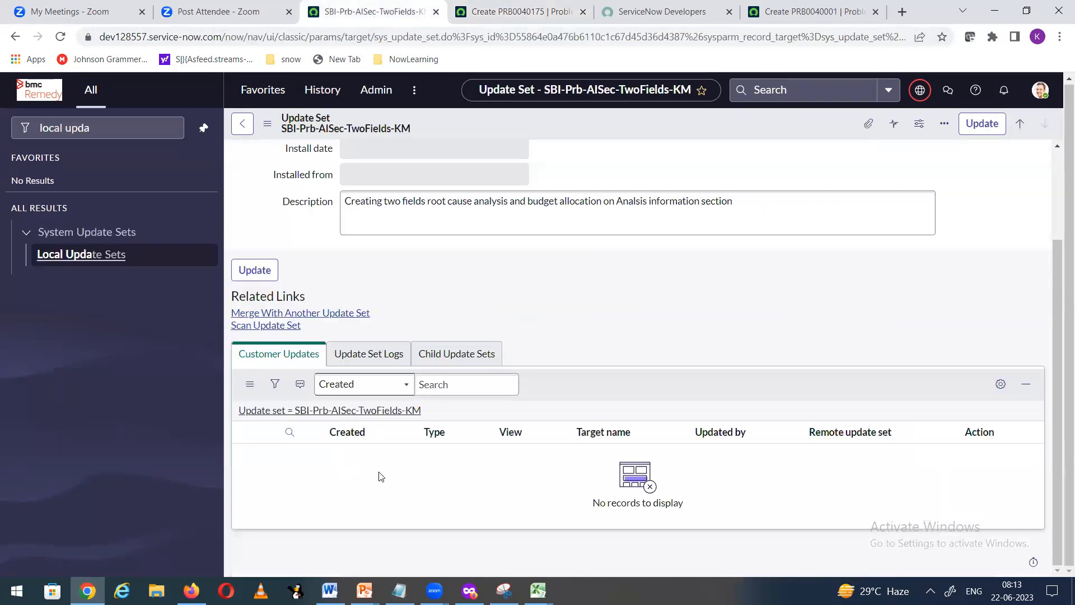
click(475, 12)
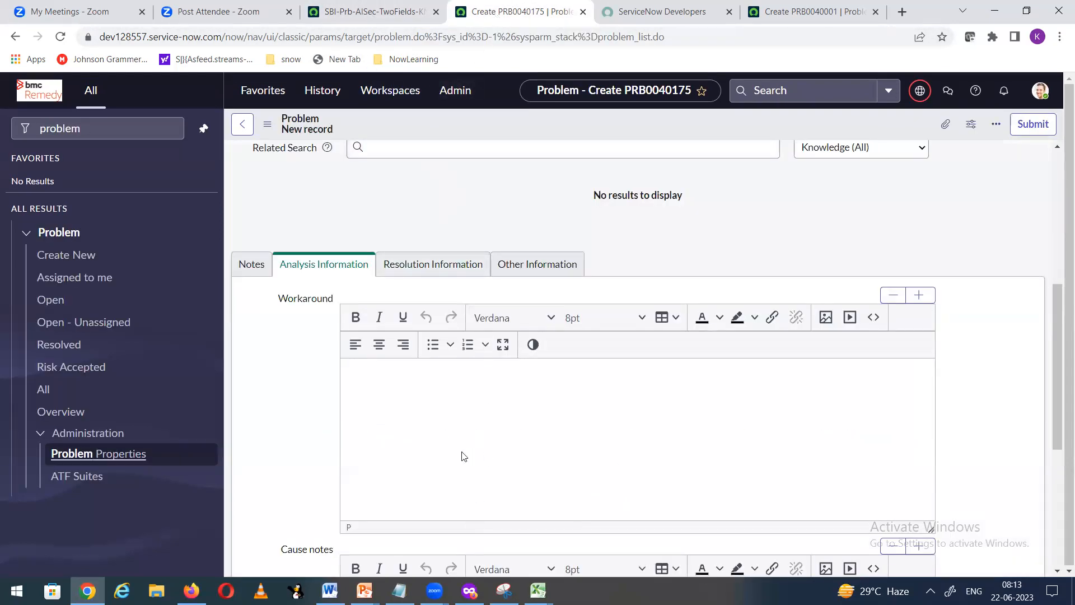
right_click(466, 124)
mouse_move(509, 154)
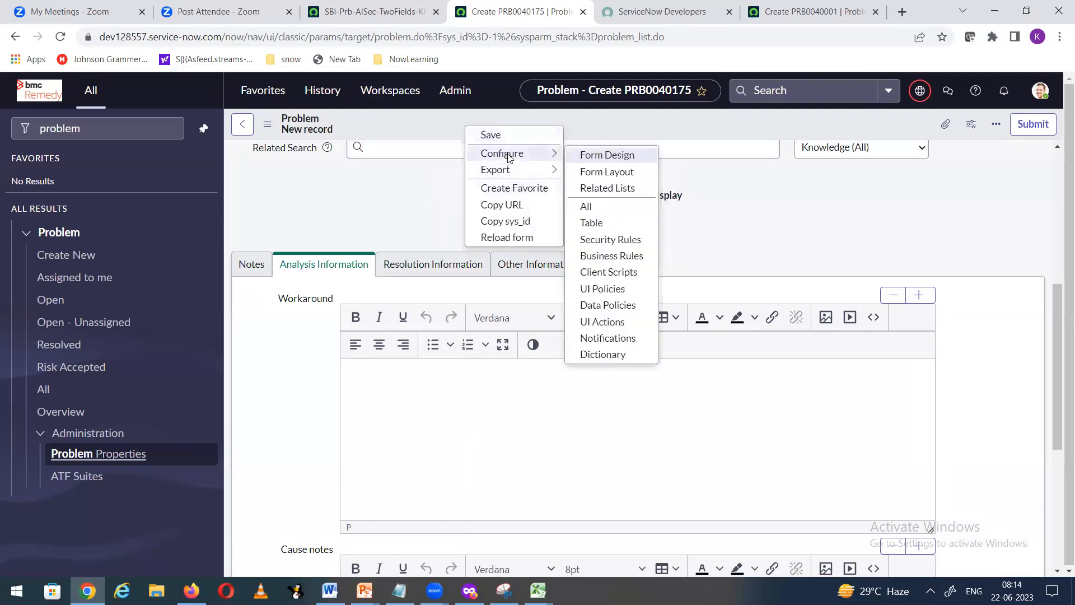
click(593, 177)
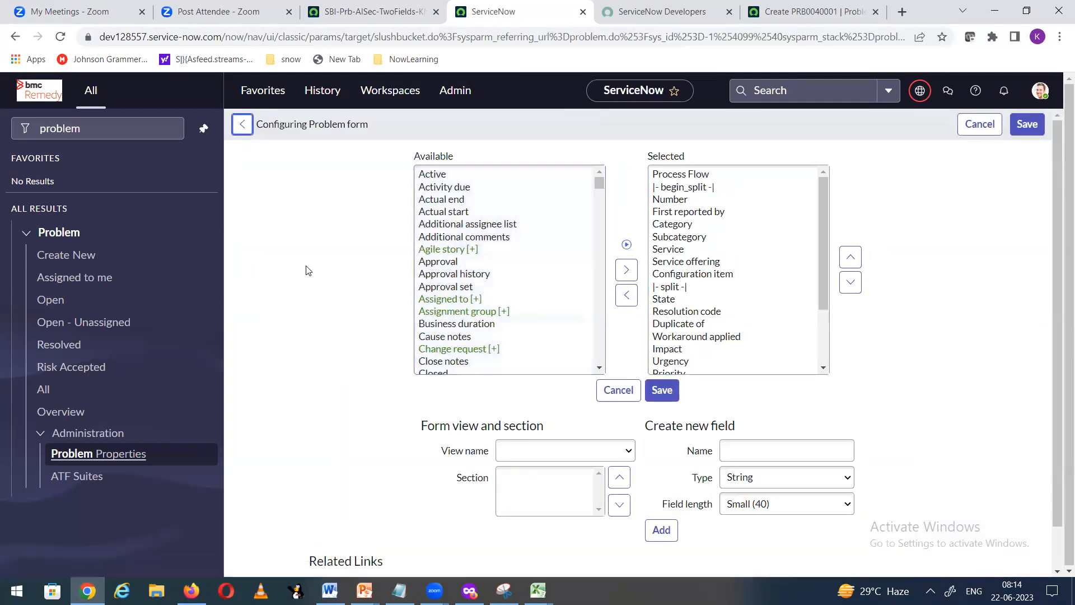
- Add a new String field named "Root cause analysis" with length Large (1000) to the Analysis Information section
scroll(307, 270, down, 1)
click(787, 405)
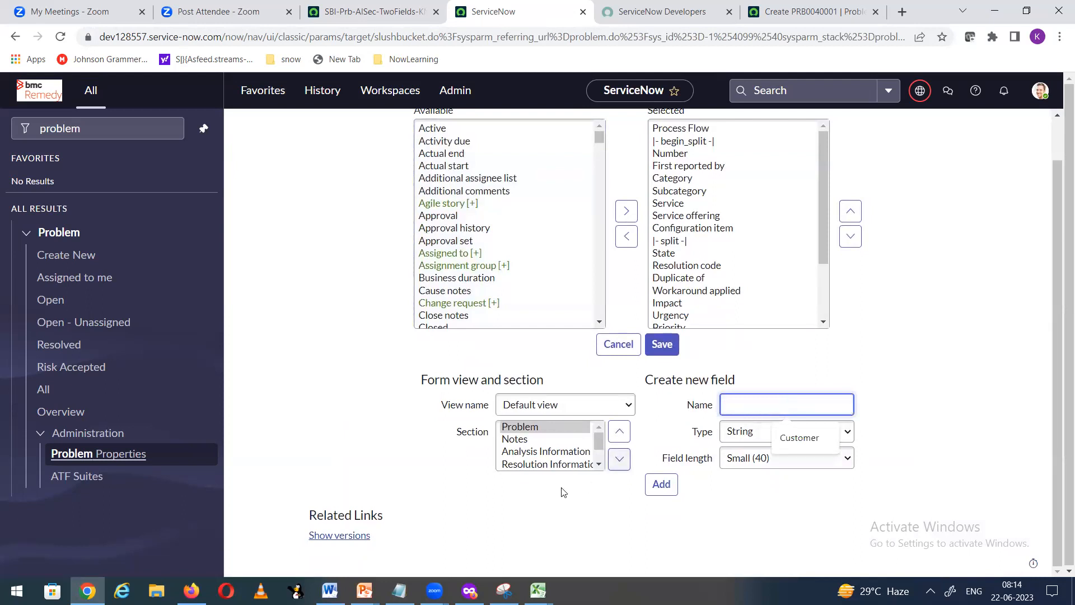
click(546, 451)
click(755, 403)
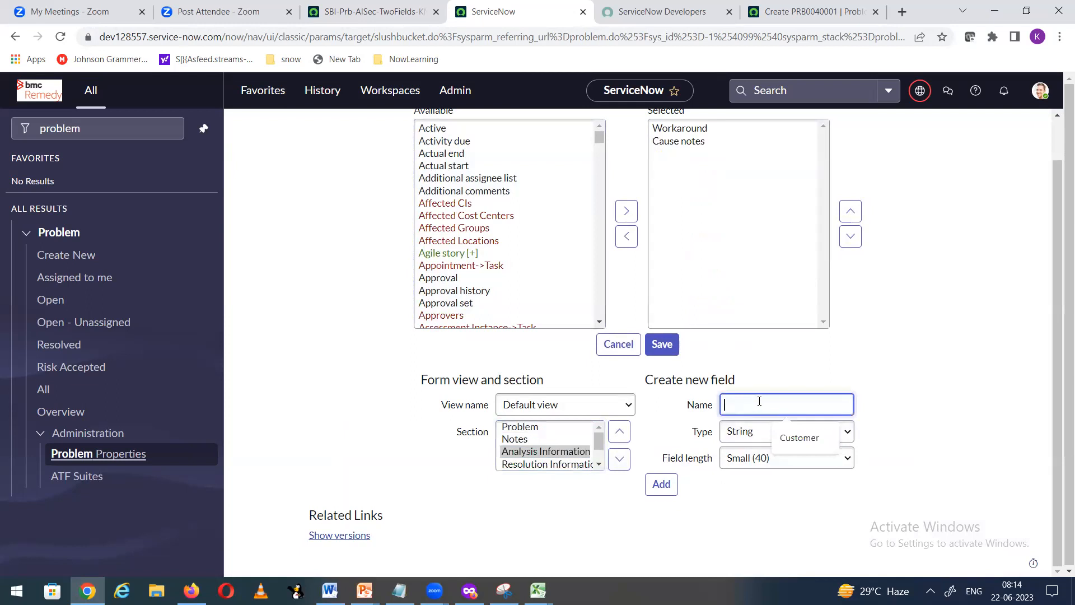
text(roo)
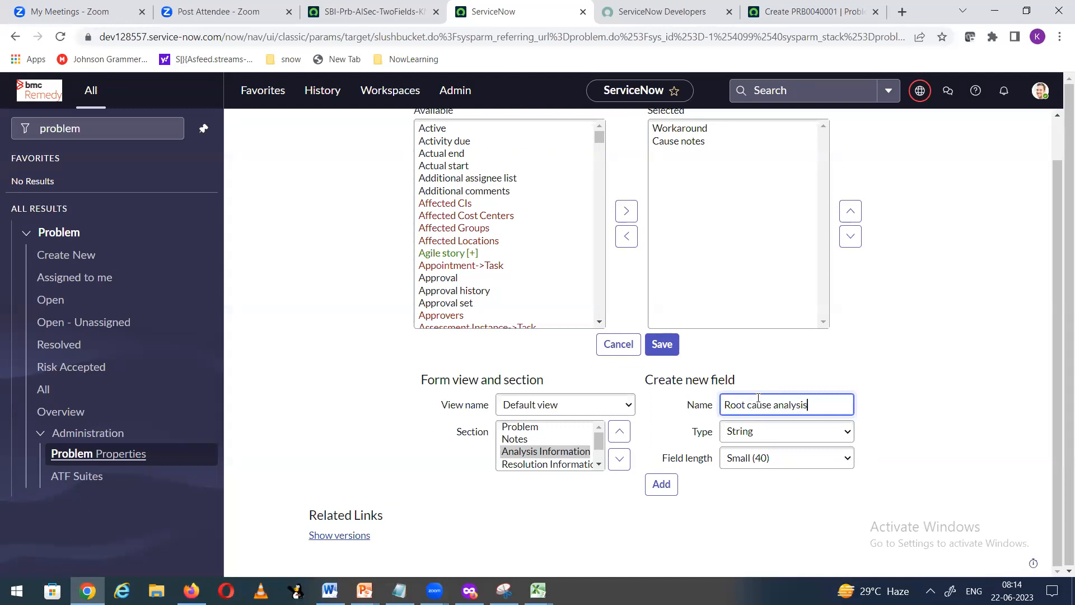
click(750, 458)
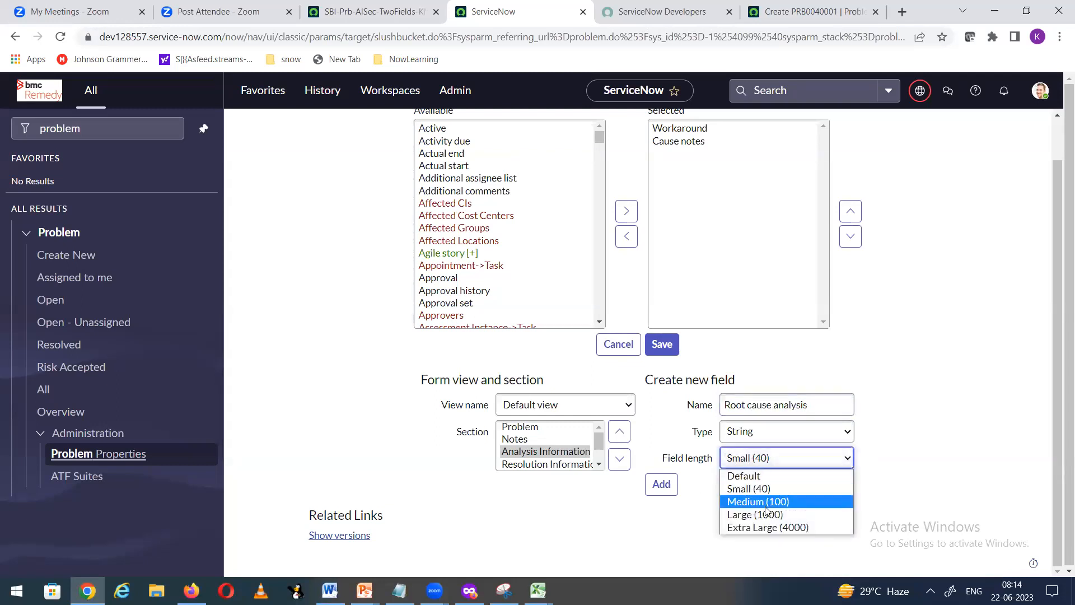
click(770, 516)
click(660, 486)
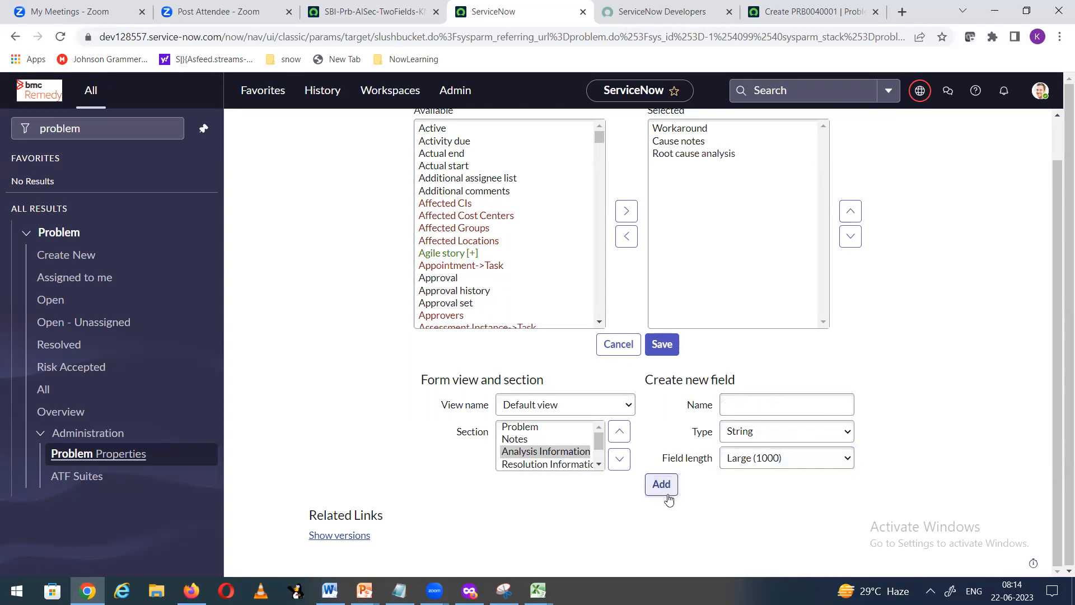
- Add a second Large (1000) String field named "Budget Allocation" to the same section and save the form layout
click(780, 408)
text(Bug)
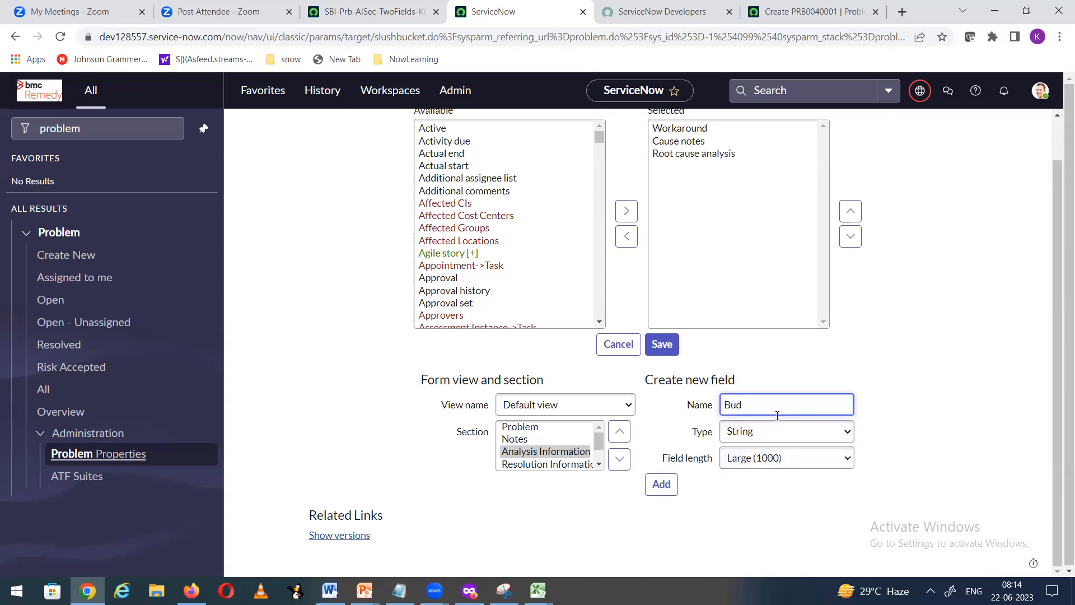
text(get Allocation)
key(Tab)
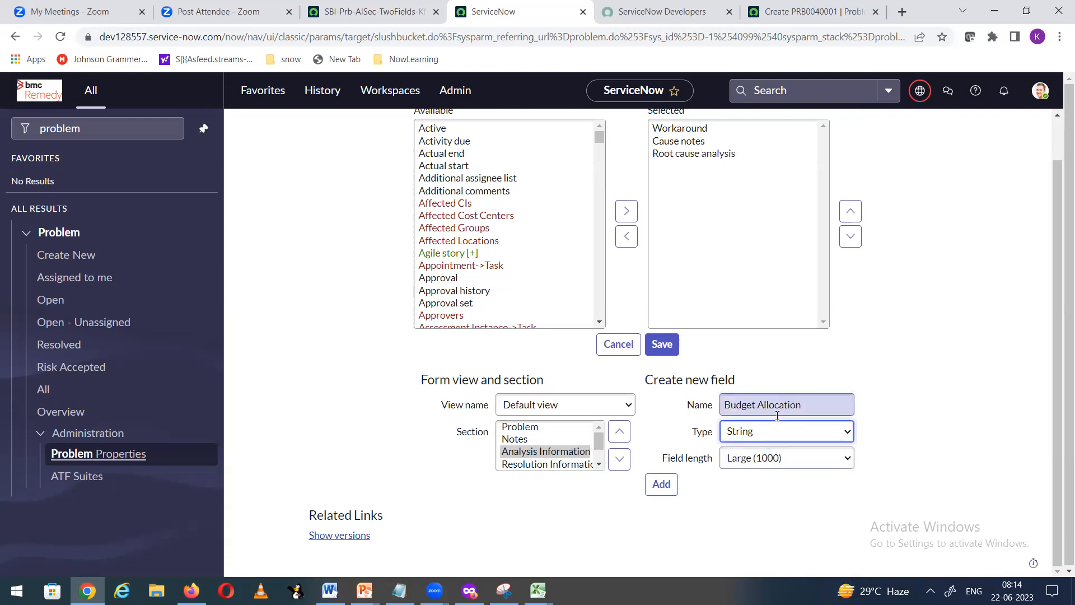
click(671, 482)
click(661, 344)
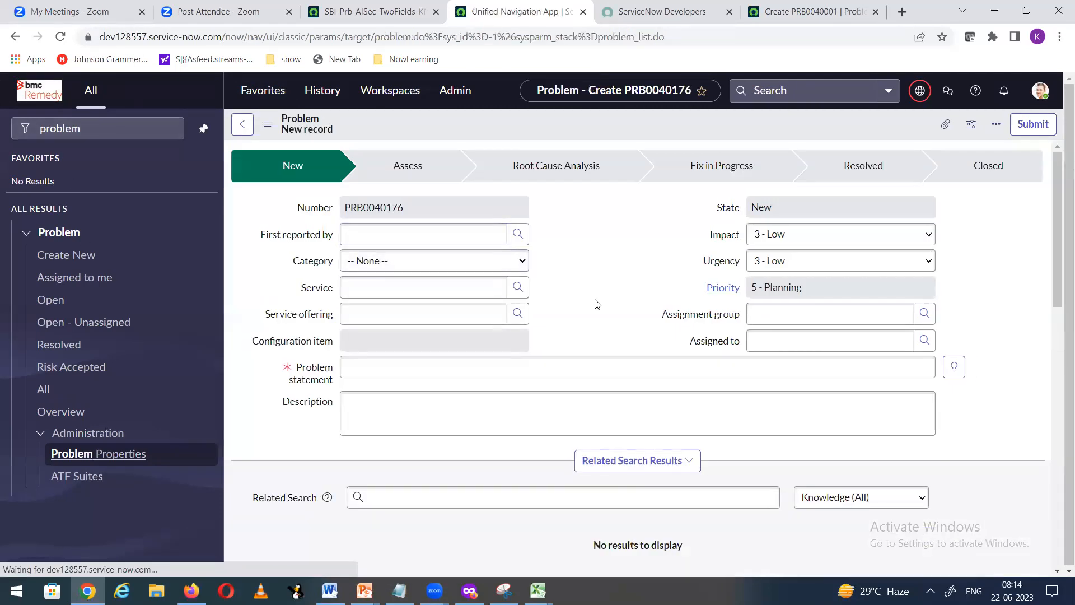
- Fill the new Problem fields with sample text: "WSDFDSDGDAS" in Root cause analysis and "ASDFDASDASDGD" in Budget Allocation
scroll(596, 294, down, 5)
scroll(535, 352, down, 5)
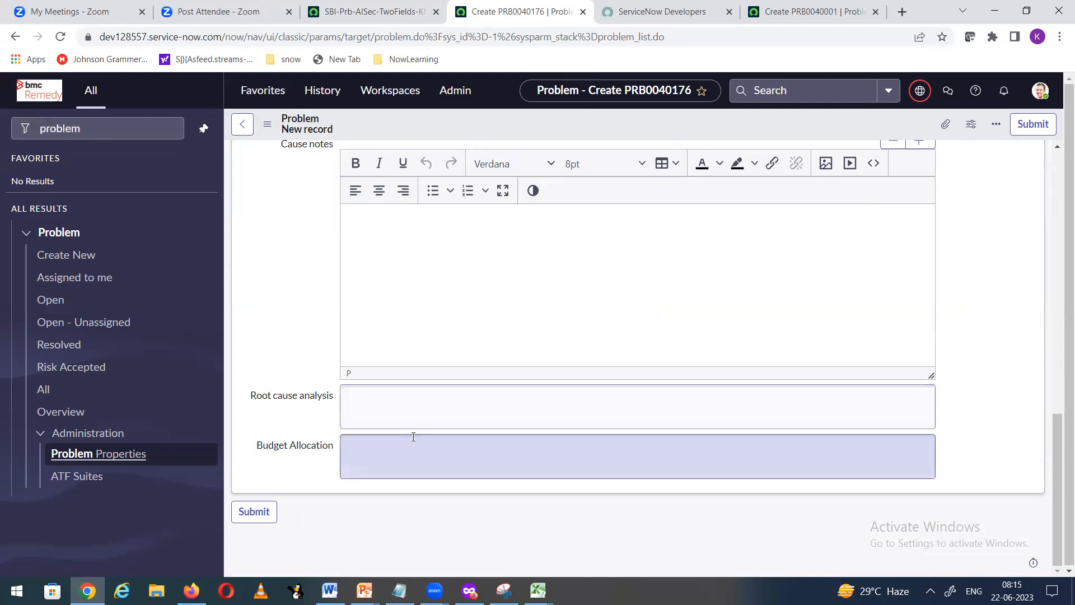
click(475, 411)
text(WSDFDSDGDAS)
click(464, 453)
text(ASDFDASDASDGD)
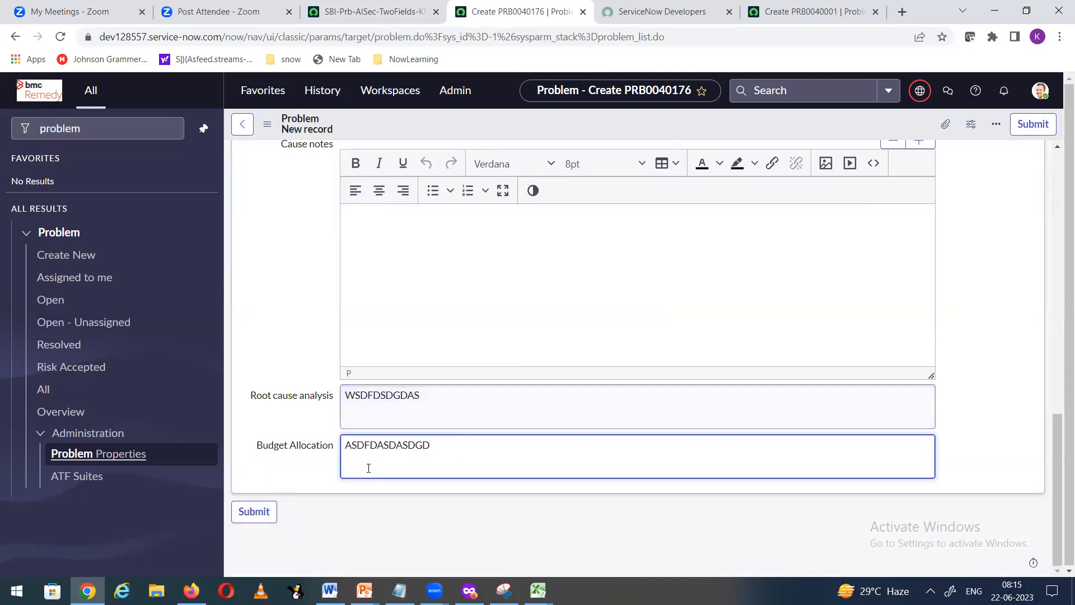
- Reload the SBI-Prb-AISec-TwoFields-KM update set record and examine the customer updates it captured
click(348, 17)
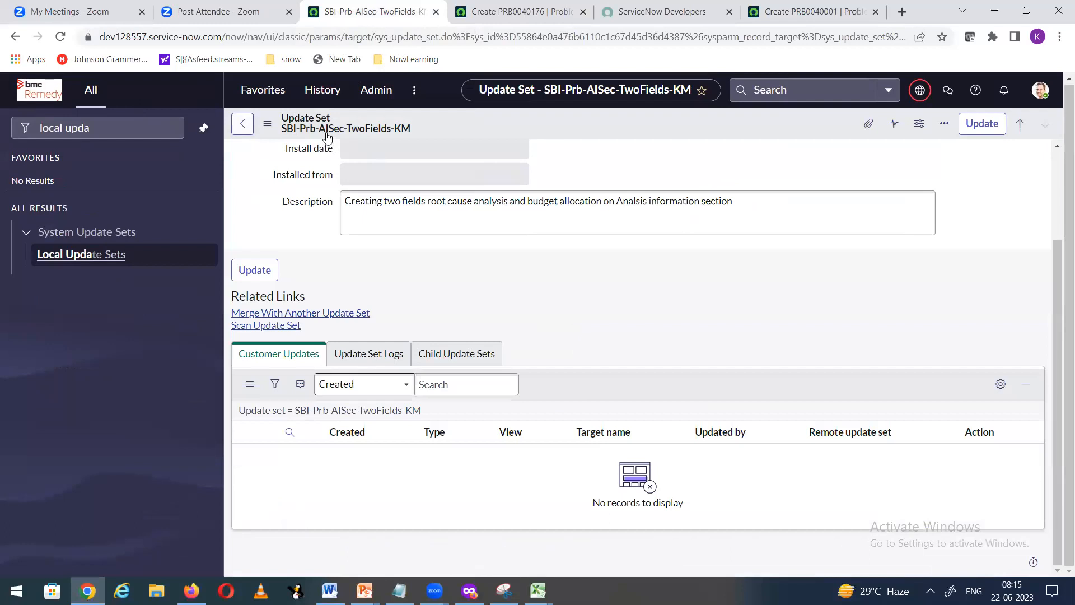
right_click(597, 119)
click(652, 312)
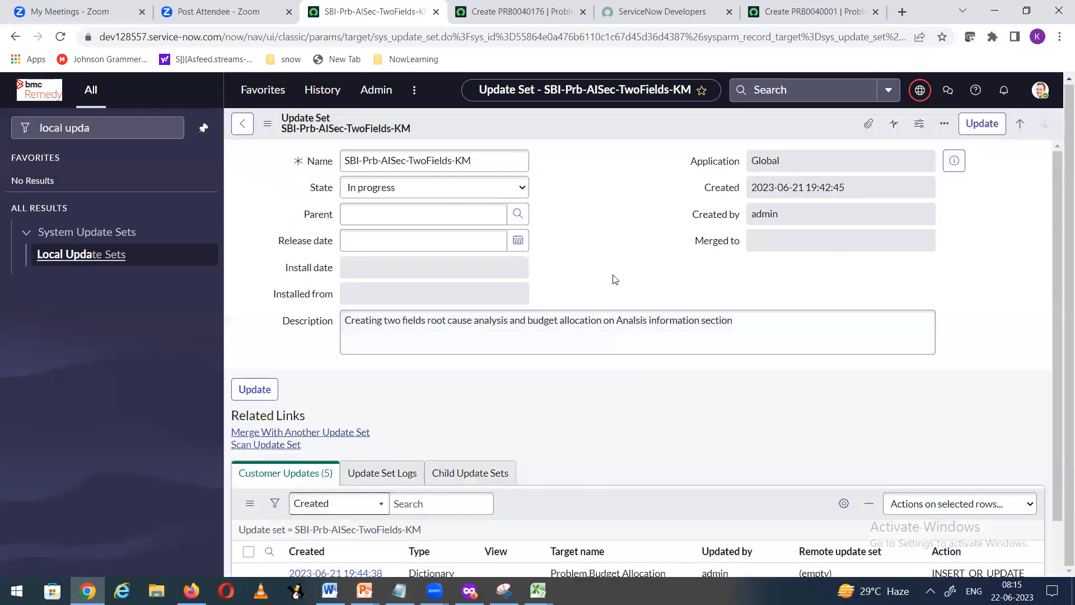
scroll(541, 438, down, 3)
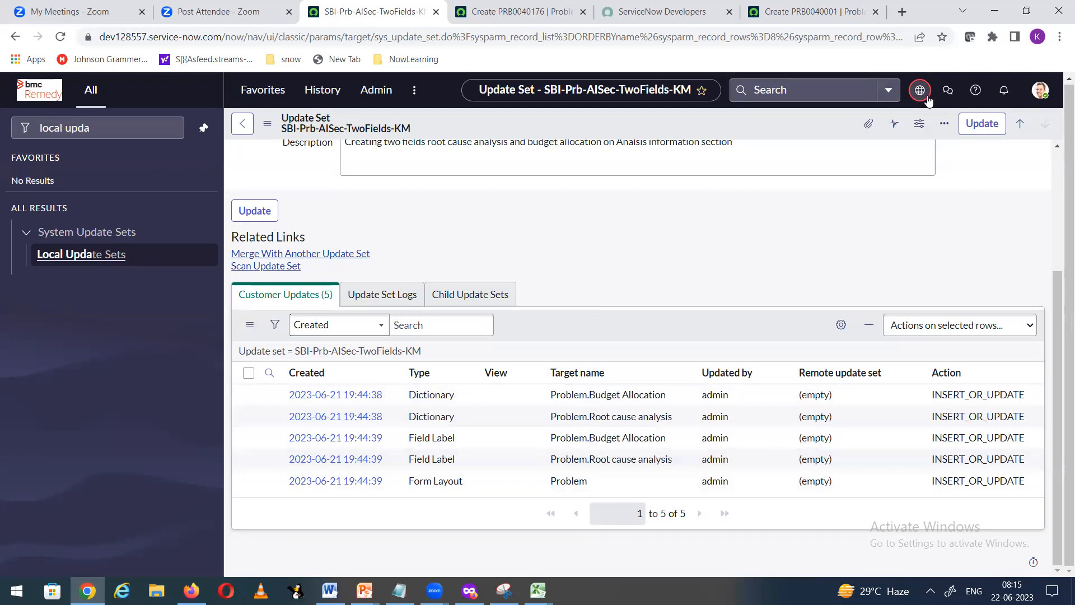
- Check which application scope and update set are currently active
mouse_move(920, 96)
click(920, 98)
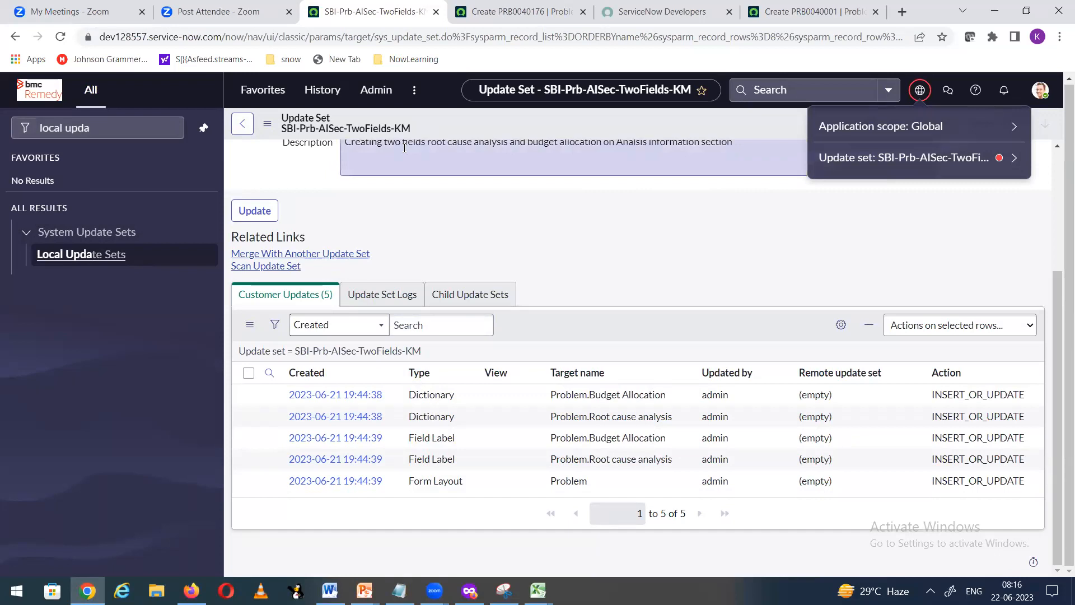
click(521, 250)
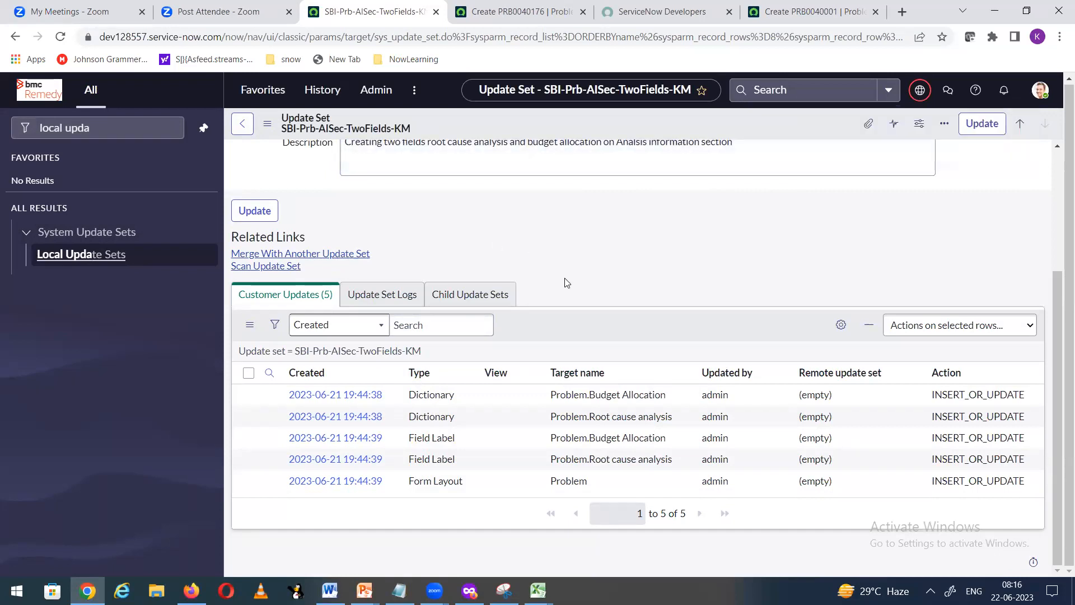
- Set the update set's state to Complete and save the record without leaving it
scroll(564, 278, up, 3)
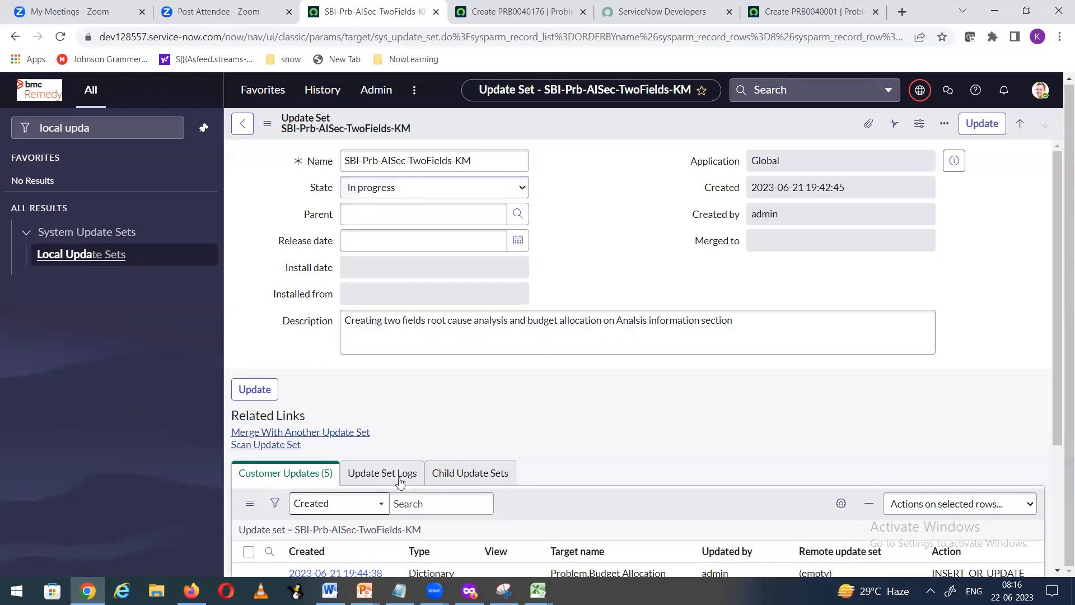
scroll(370, 431, down, 3)
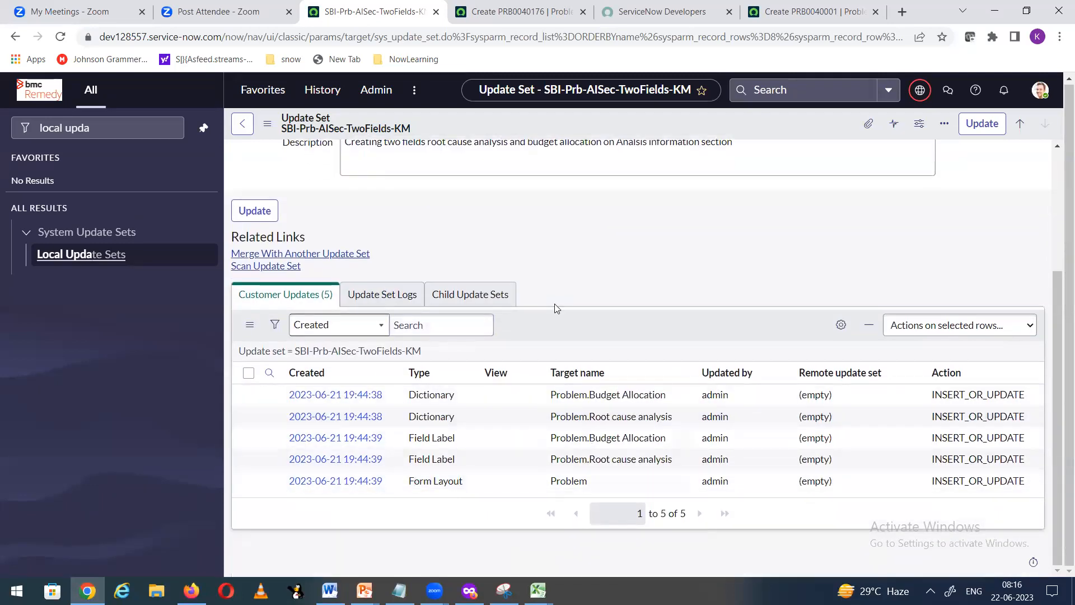
scroll(555, 303, up, 3)
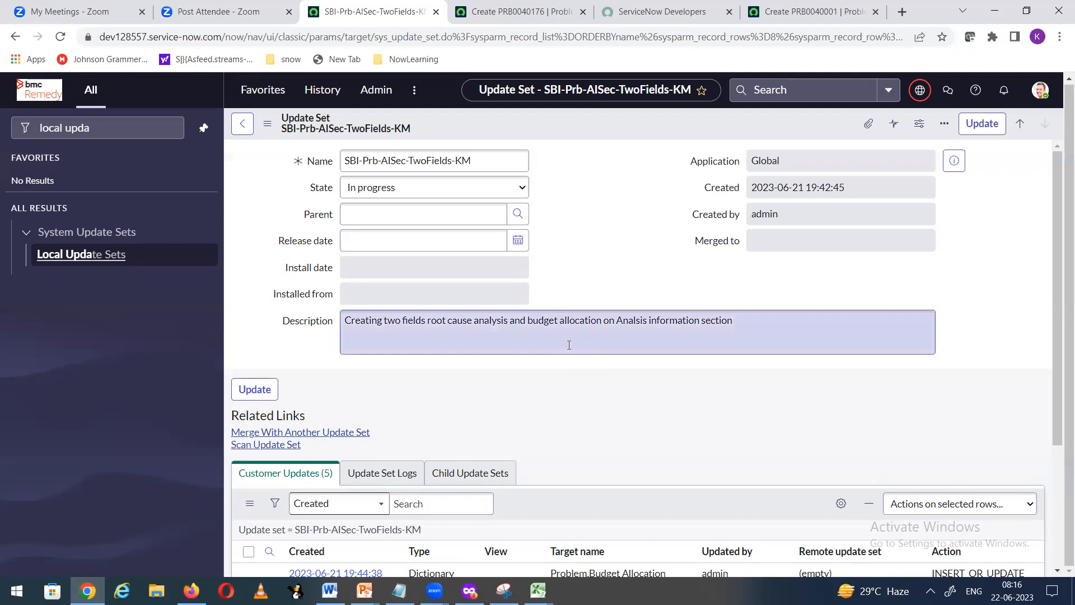
click(397, 194)
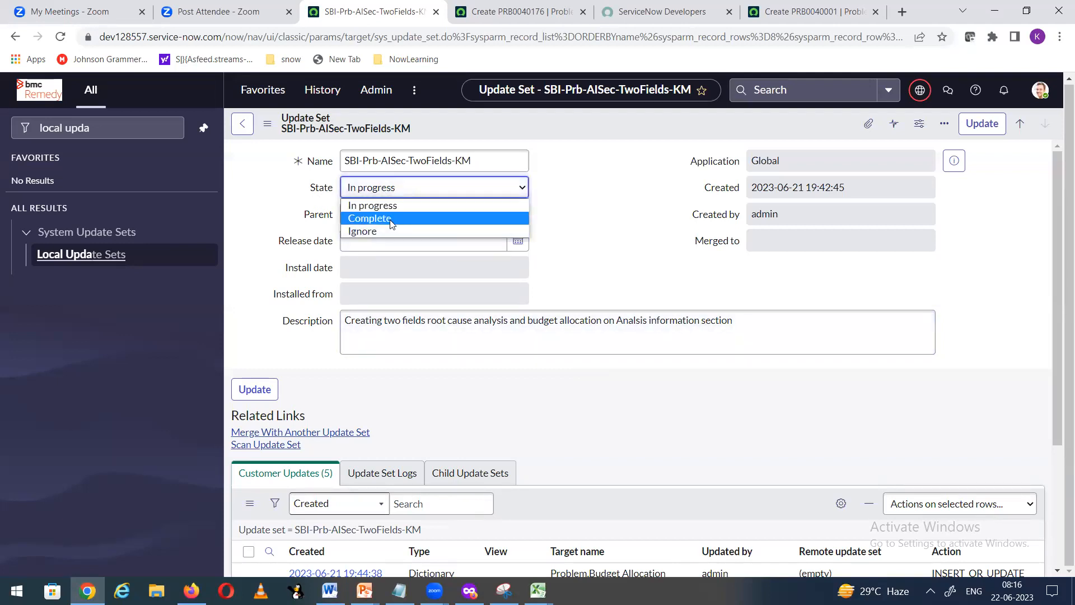
click(392, 216)
right_click(544, 118)
click(565, 126)
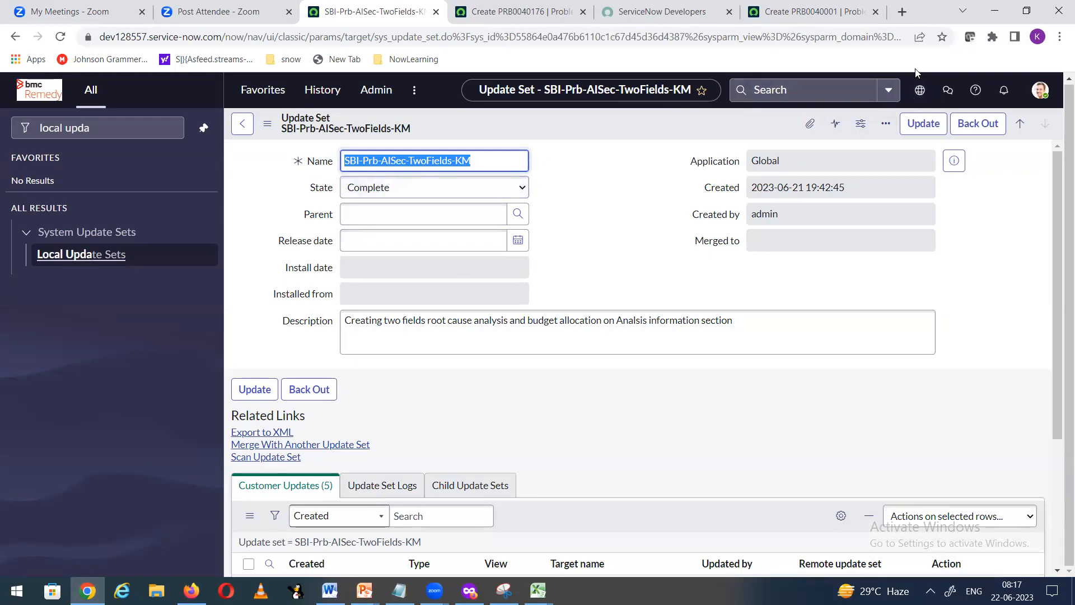
- Check which update set is active following the completion, and return to the new Problem form
click(921, 92)
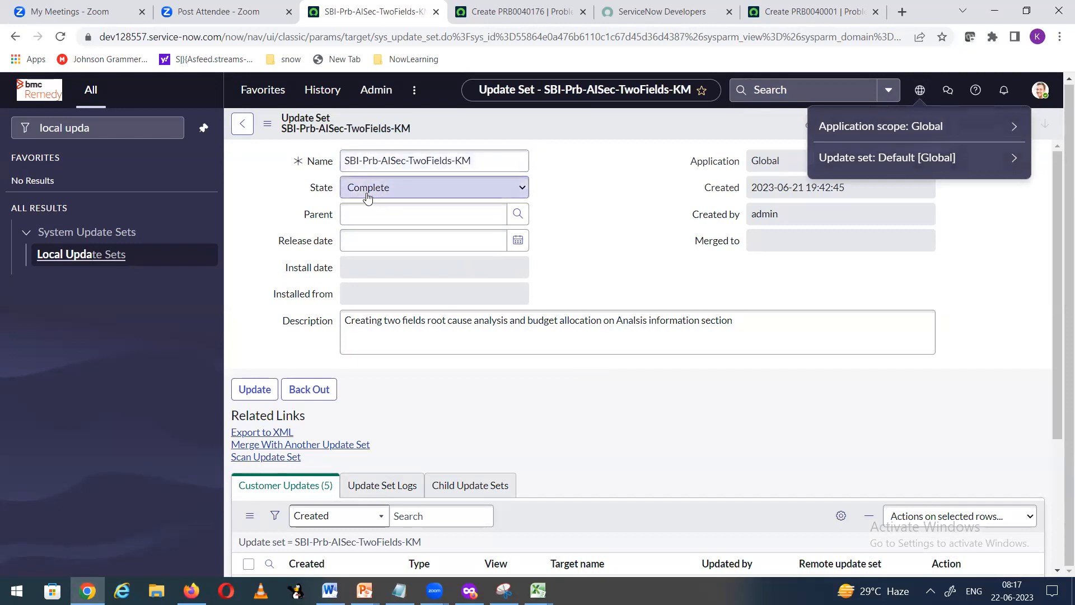
click(591, 226)
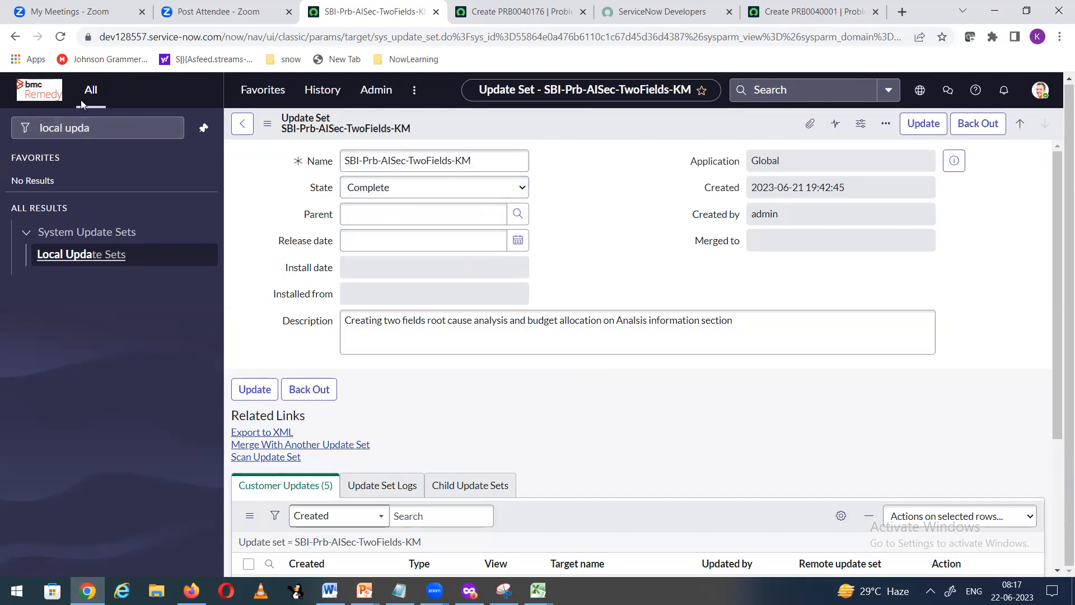
click(507, 19)
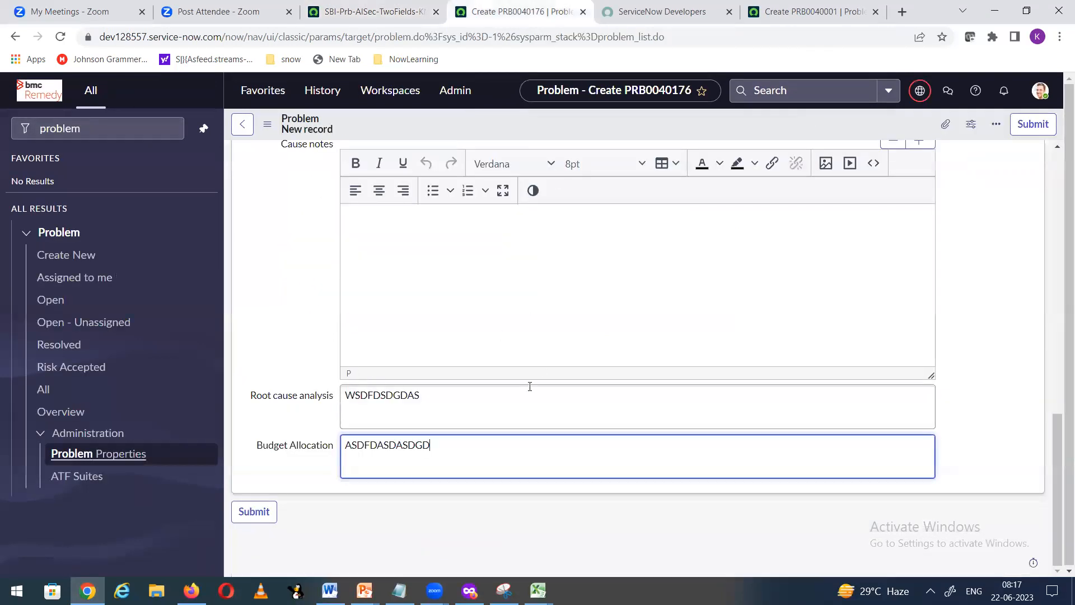
- Review the new fields on the Problem form against the customer updates captured in the SBI-Prb-AISec-TwoFields-KM update set
scroll(606, 405, up, 5)
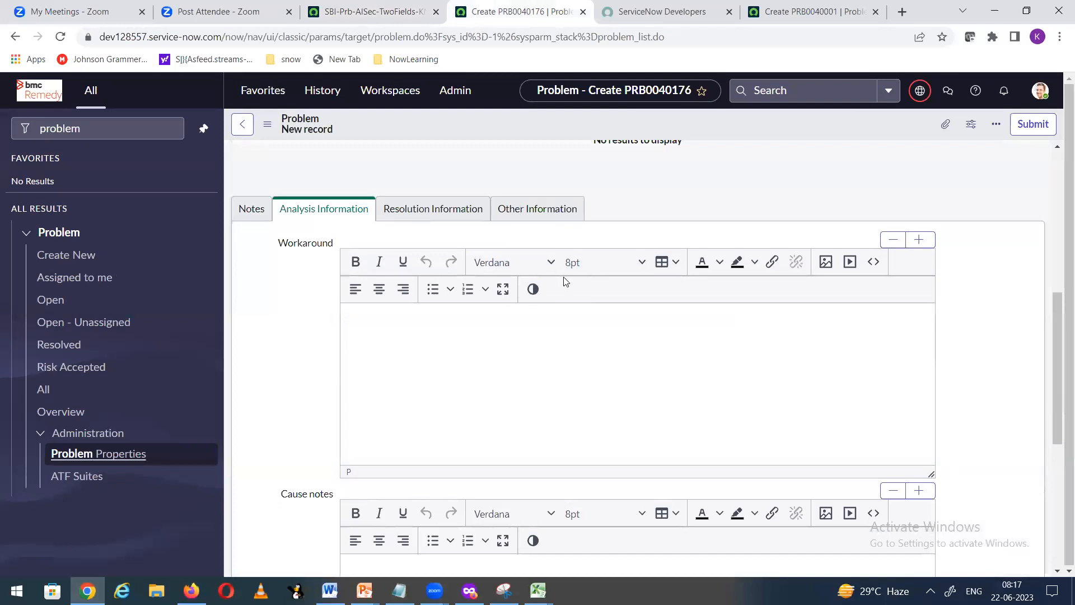
click(374, 12)
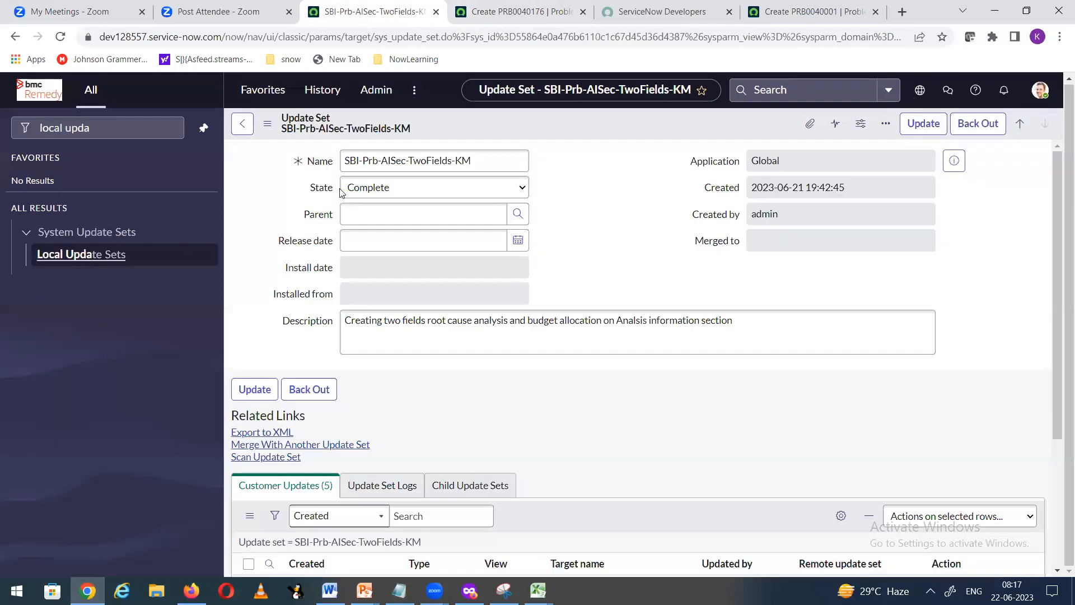
scroll(504, 392, down, 3)
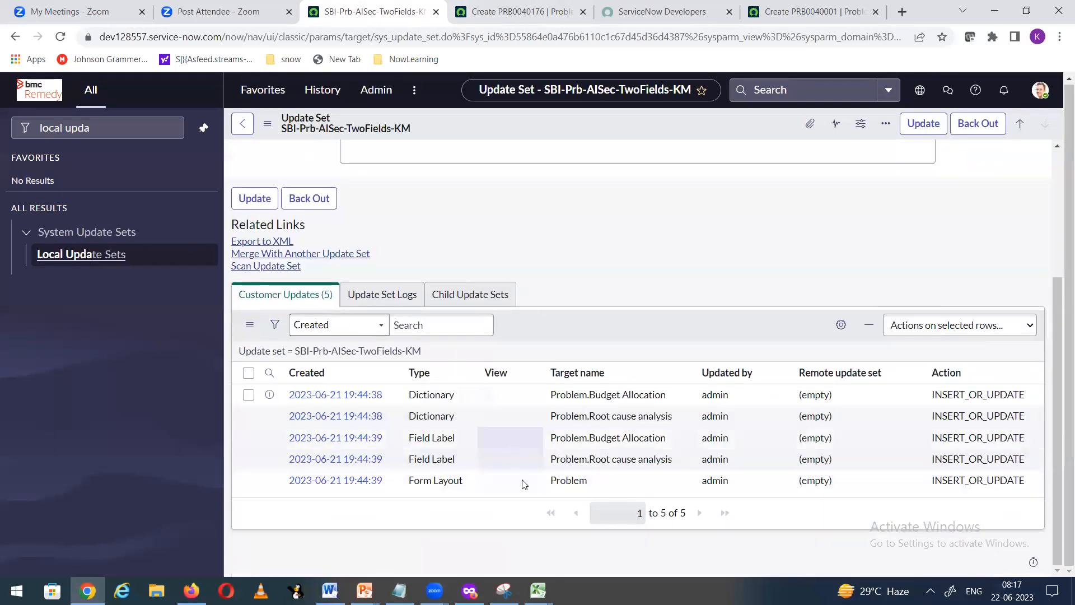
scroll(492, 375, up, 3)
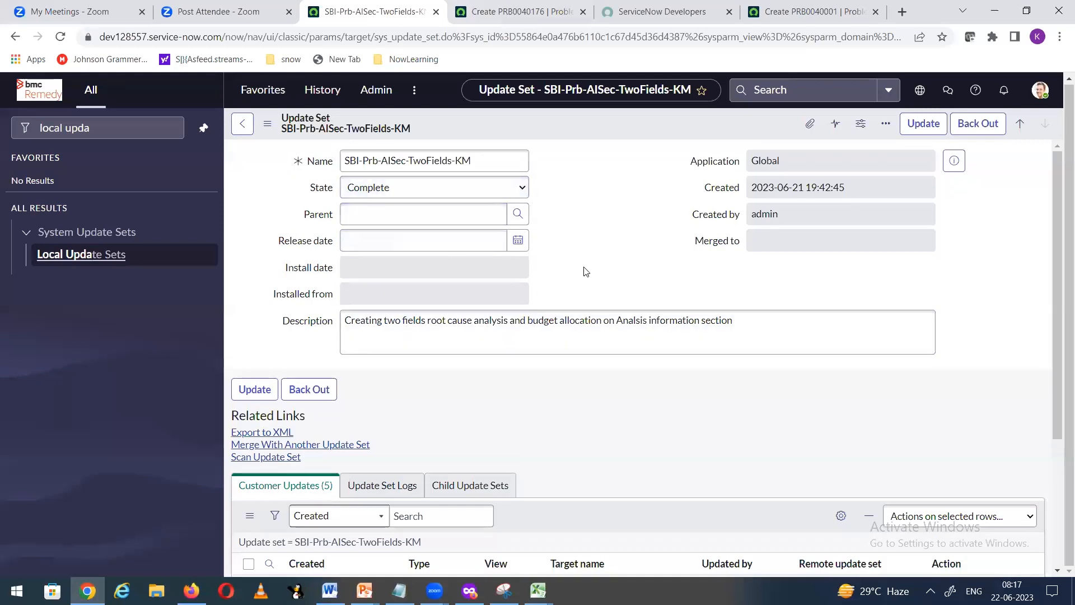
click(540, 13)
scroll(438, 426, down, 5)
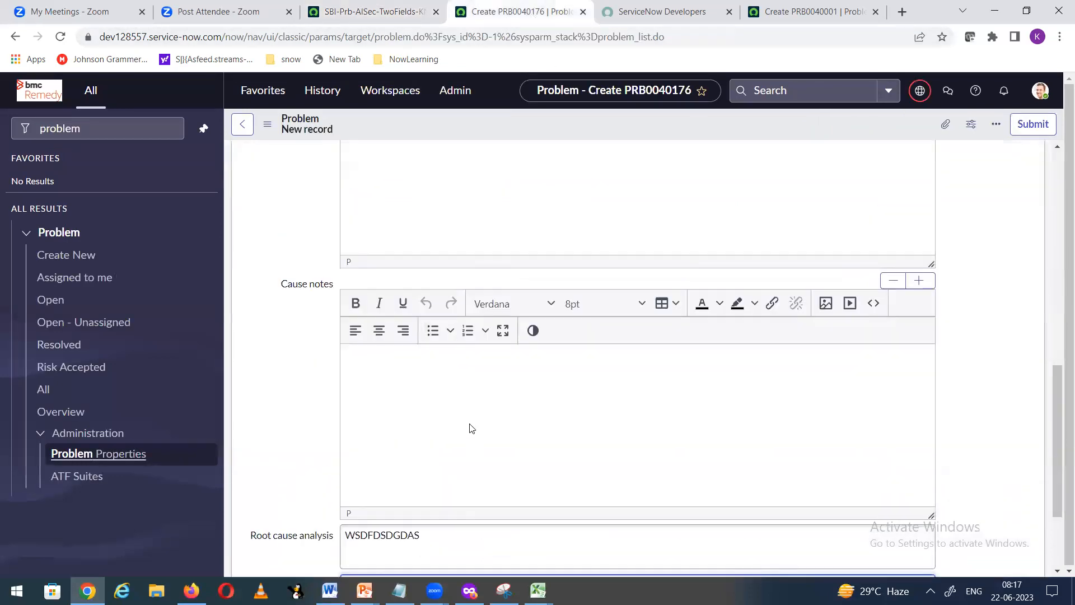
scroll(555, 209, up, 4)
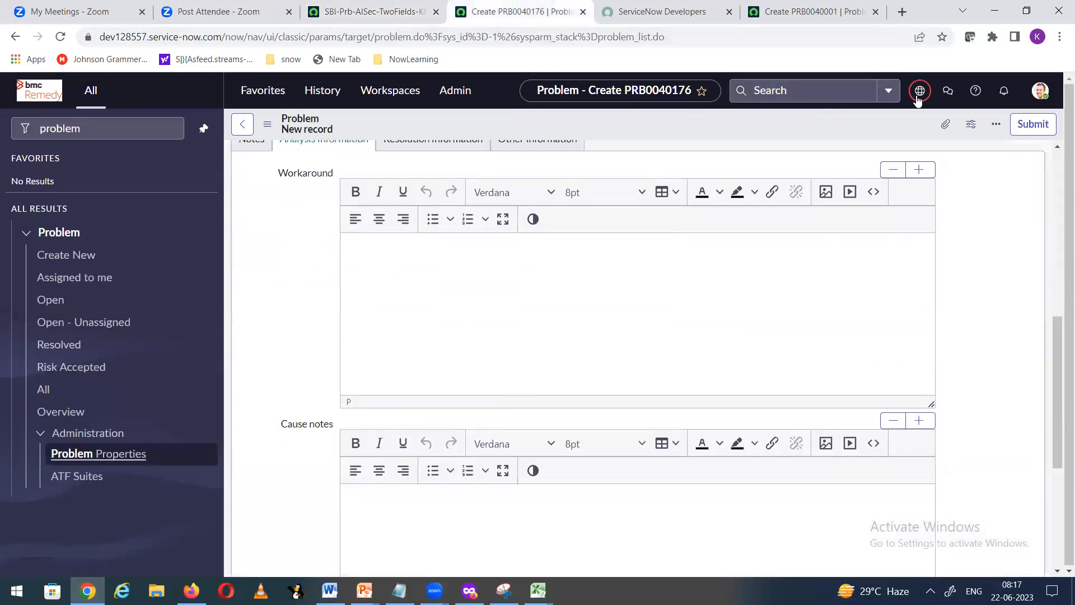
click(361, 8)
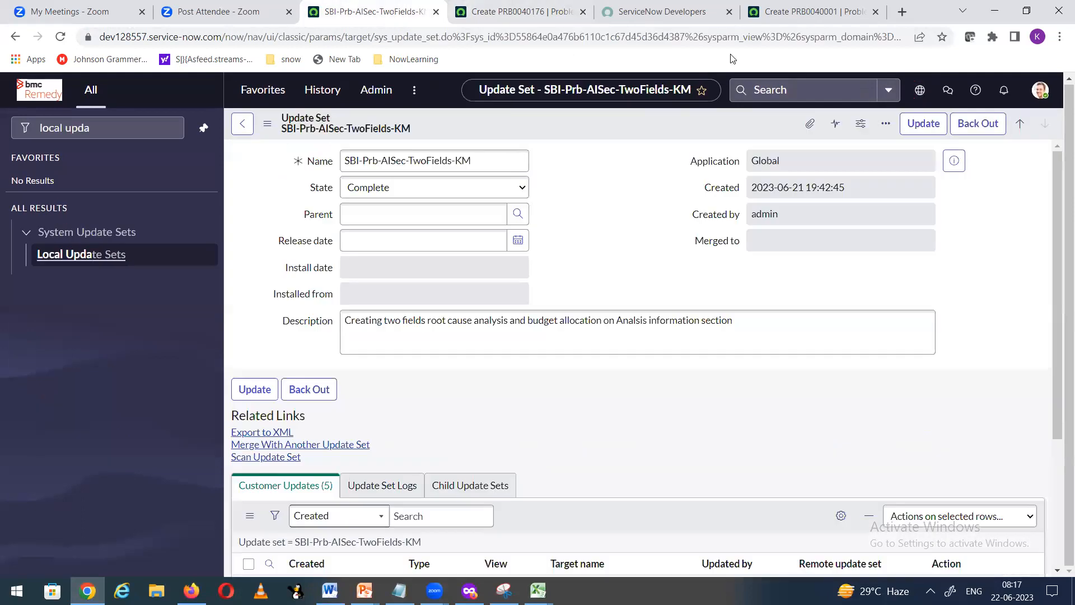
- Check the current application scope and update set from the SBI-Prb-AISec-TwoFields-KM record
click(920, 85)
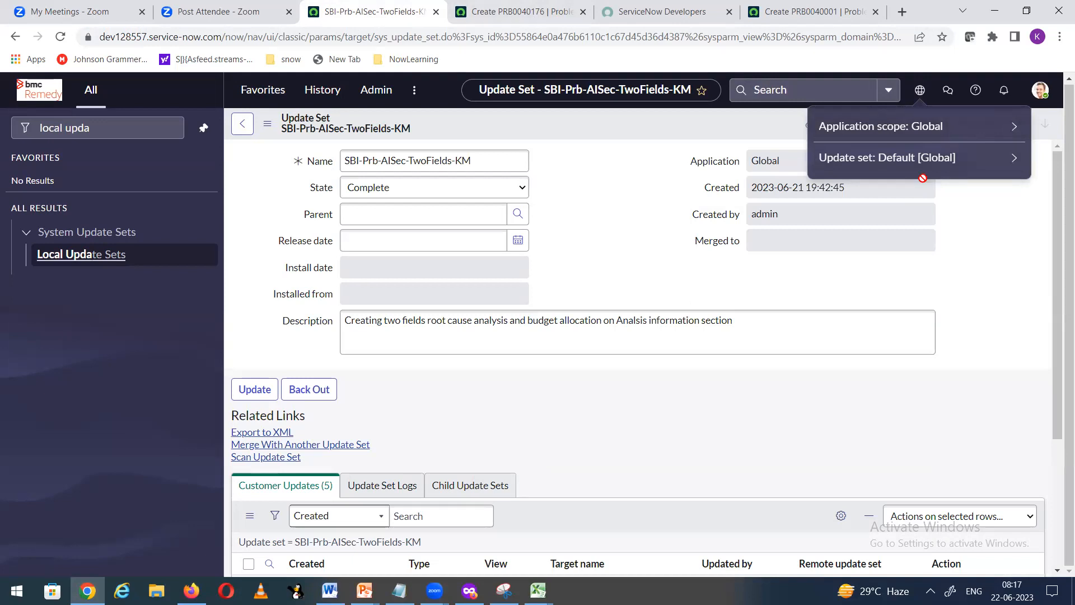
click(565, 220)
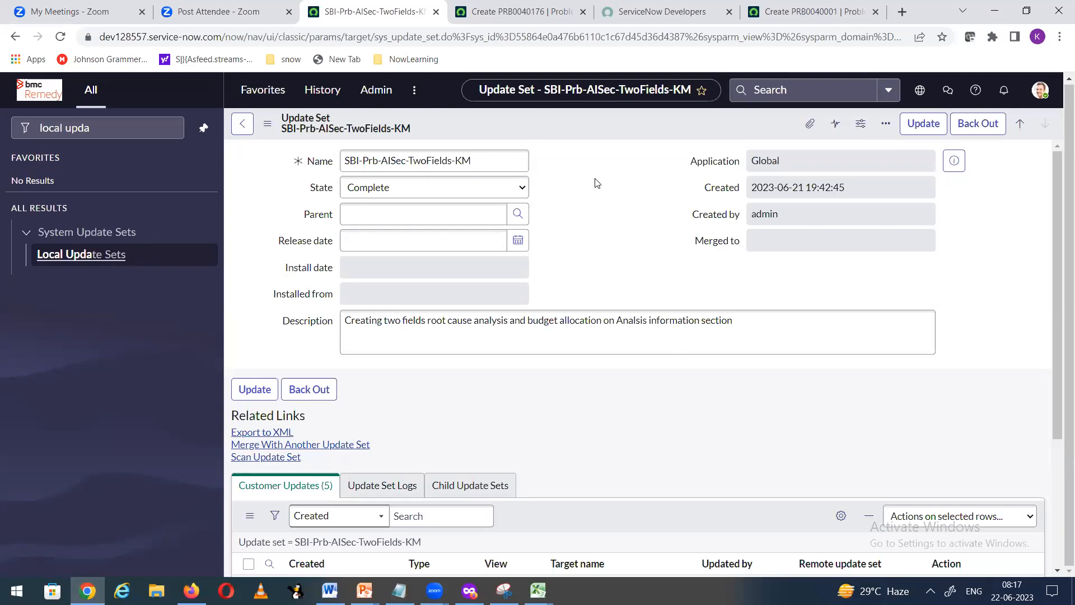
click(651, 221)
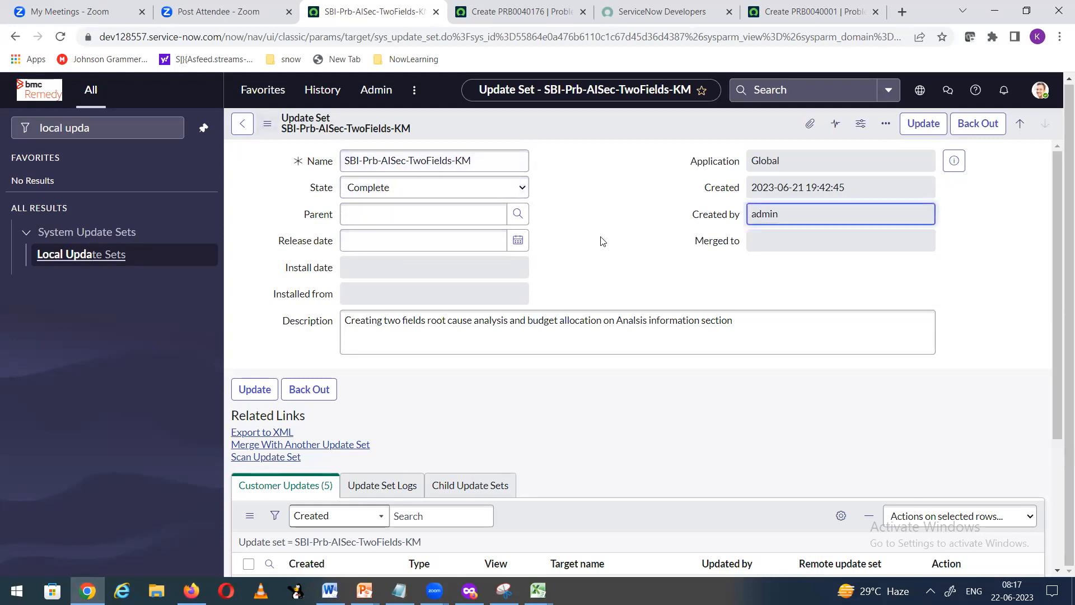
- Copy the update set's name and export the completed update set to XML
drag(507, 163, 327, 151)
key(ctrl+c)
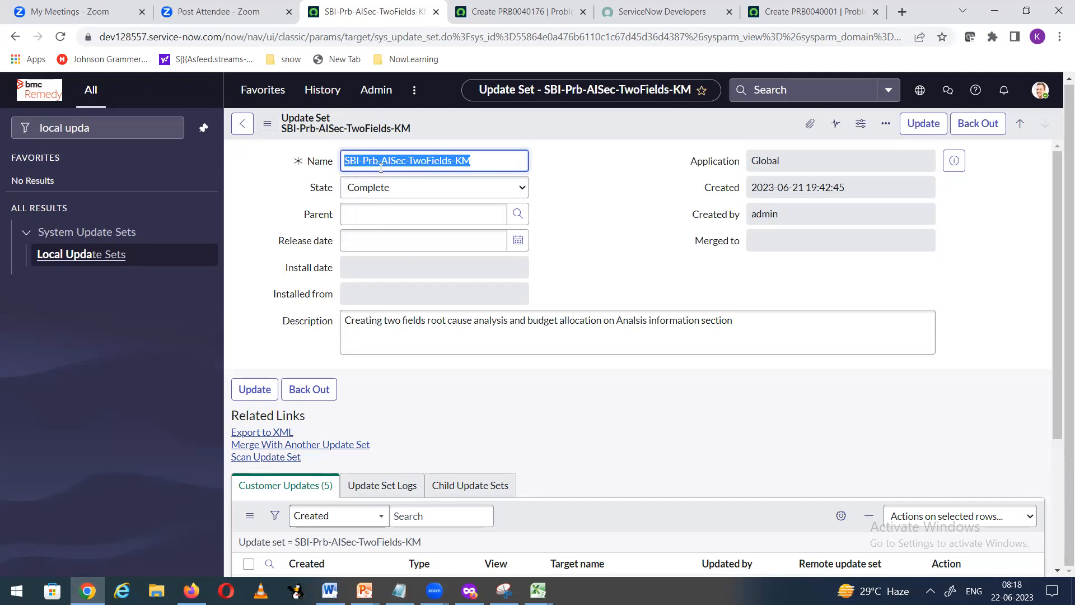
click(588, 255)
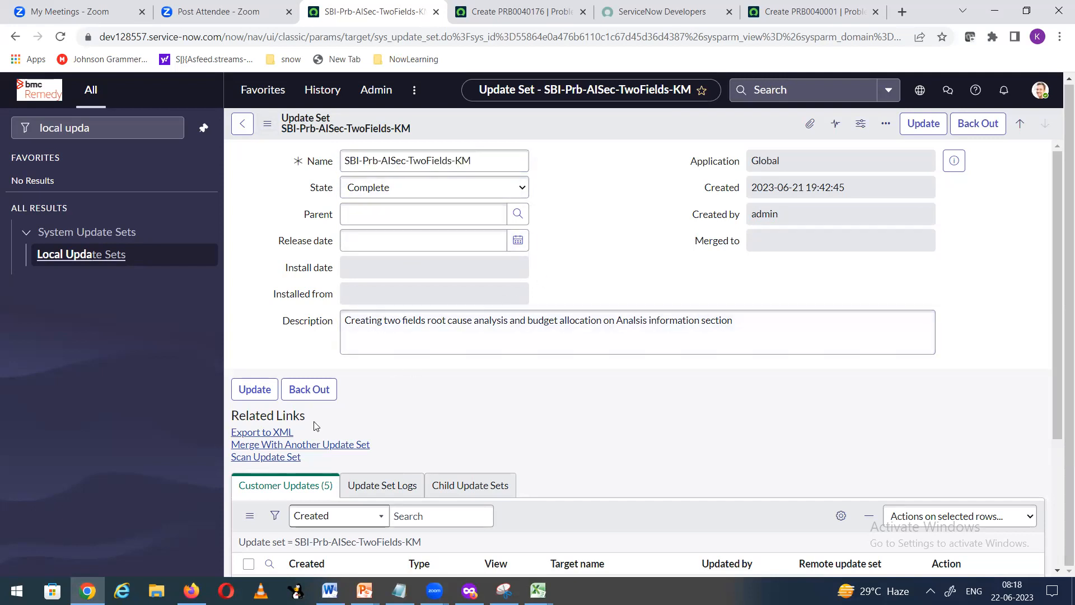
click(268, 434)
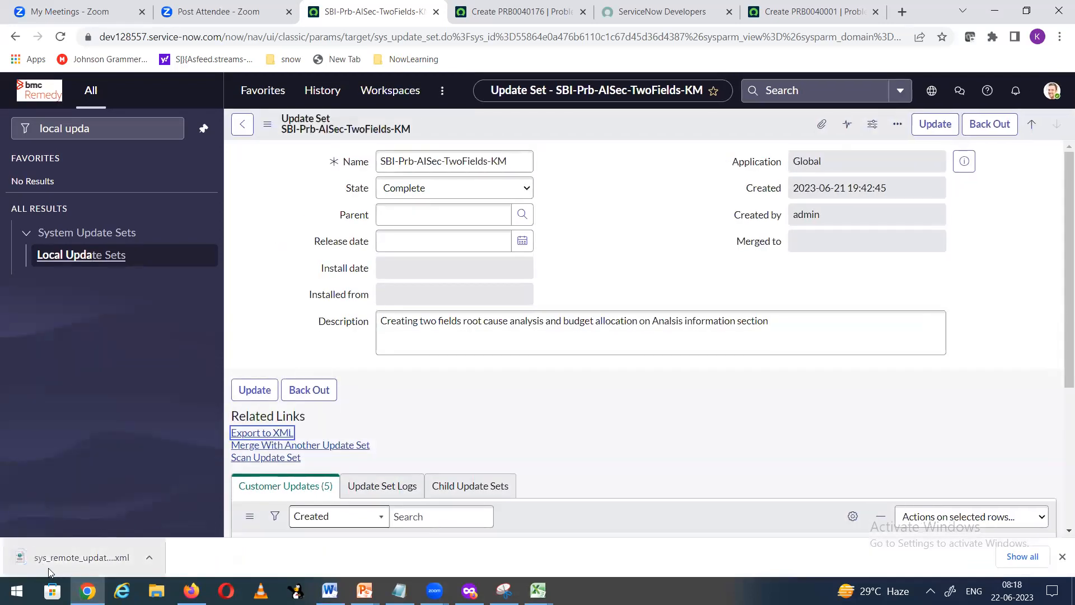
- Open the exported XML file to view its contents, postponing the Internet Explorer 11 setup, and close the viewer
click(149, 557)
click(170, 468)
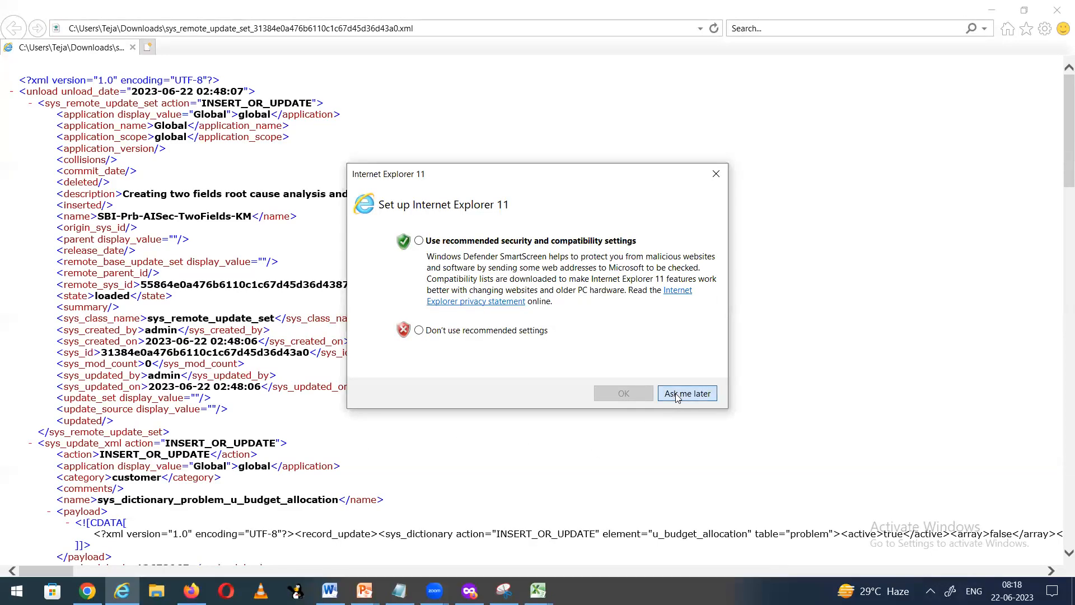
click(677, 394)
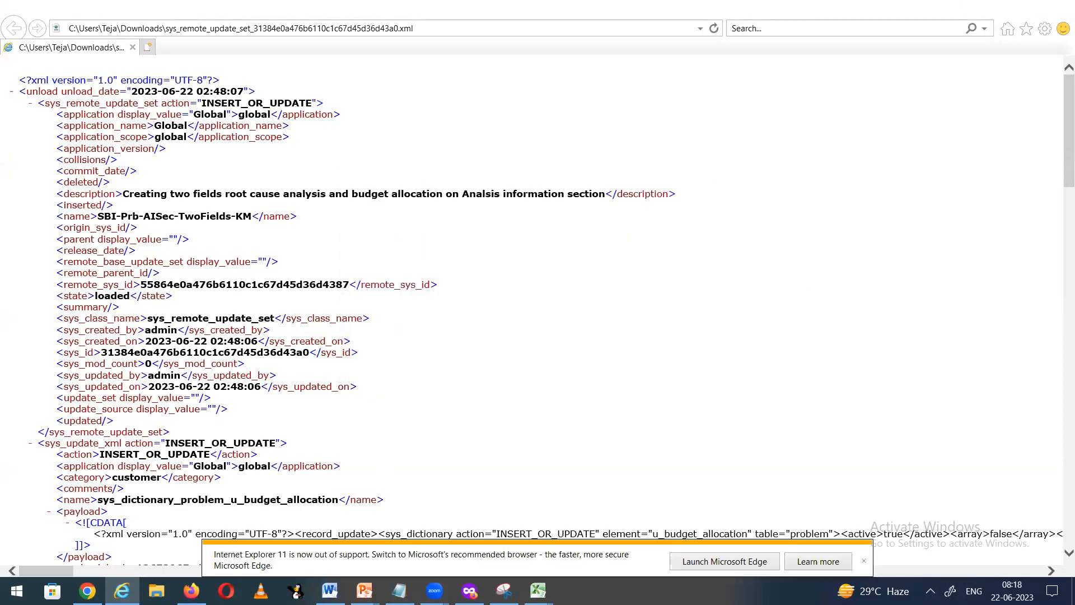
click(1058, 9)
- In File Explorer's Downloads folder, rename the exported update set XML file to SBI-Prb-AISec-TwoFields-KM
click(157, 590)
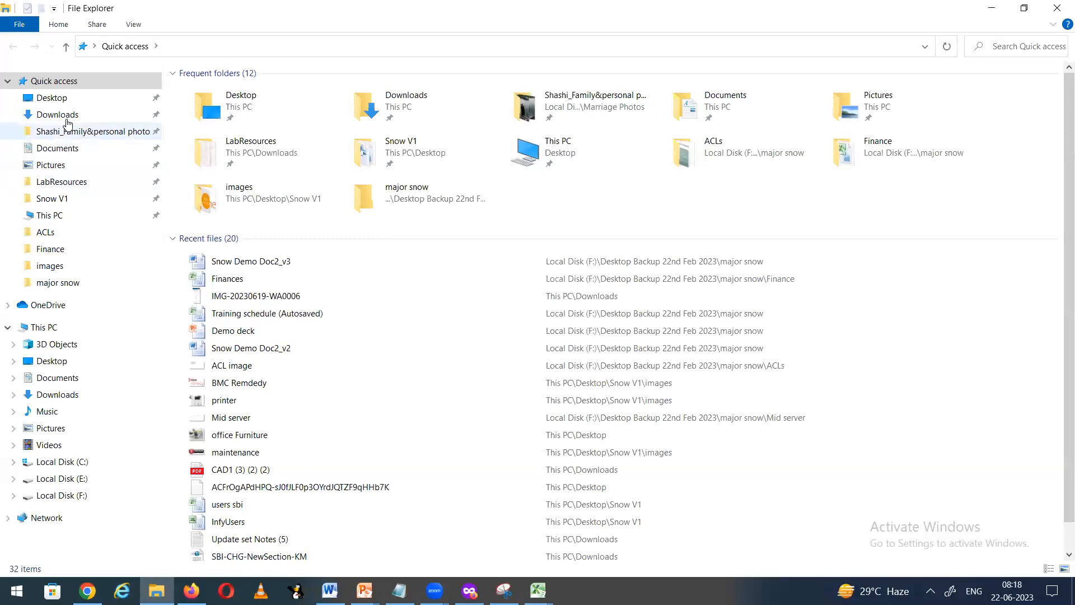
click(67, 121)
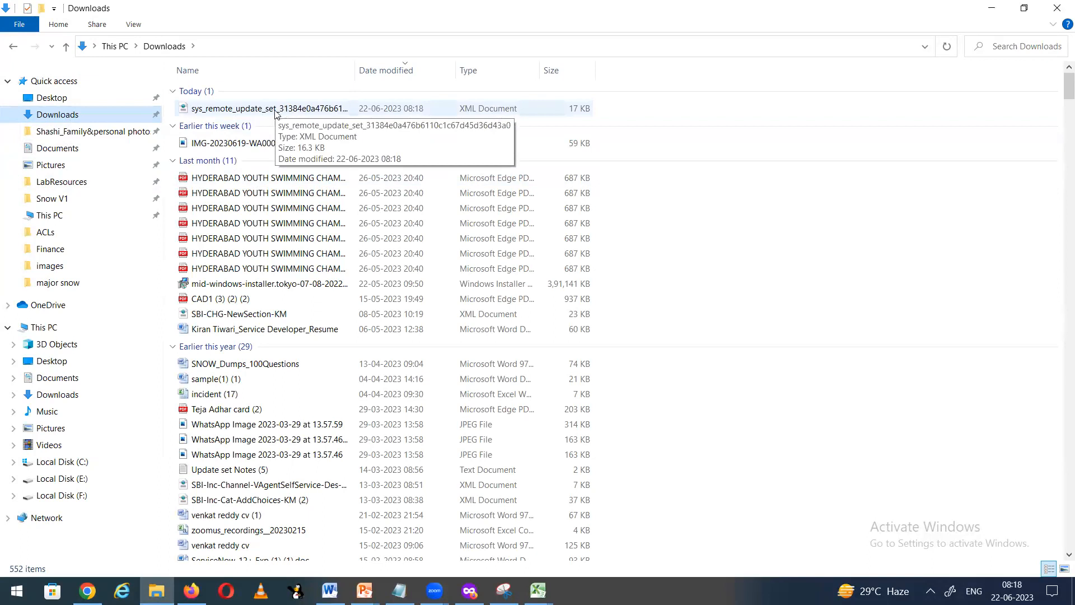
double_click(276, 112)
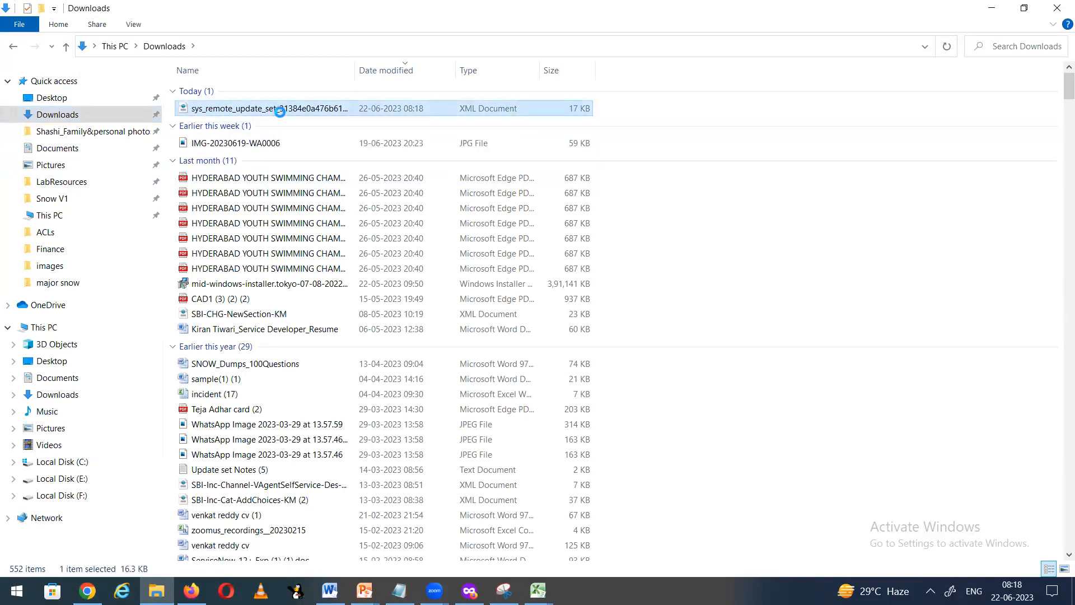
right_click(280, 112)
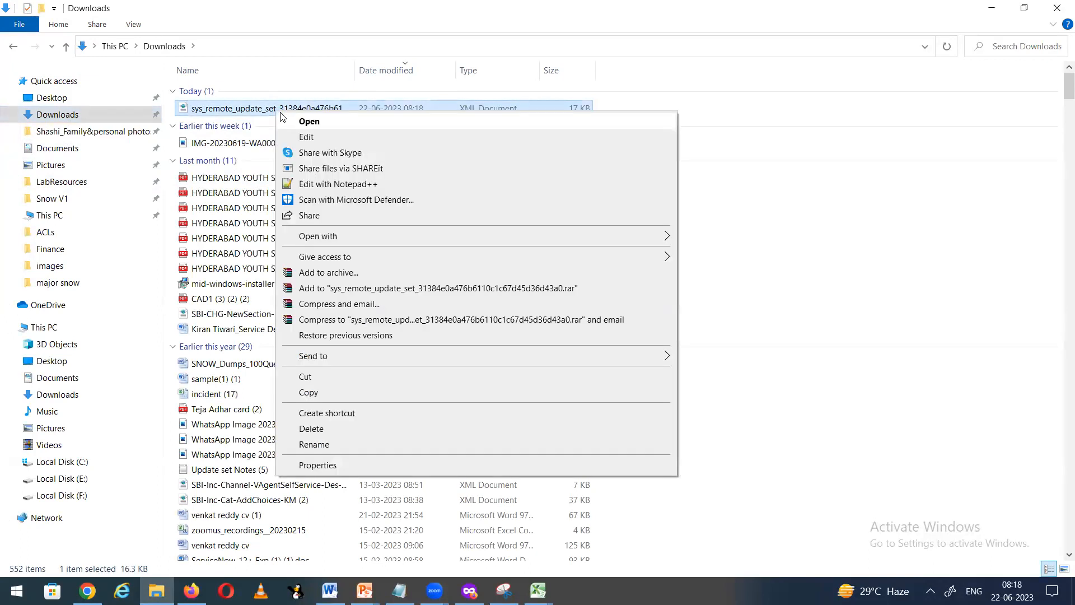
click(322, 444)
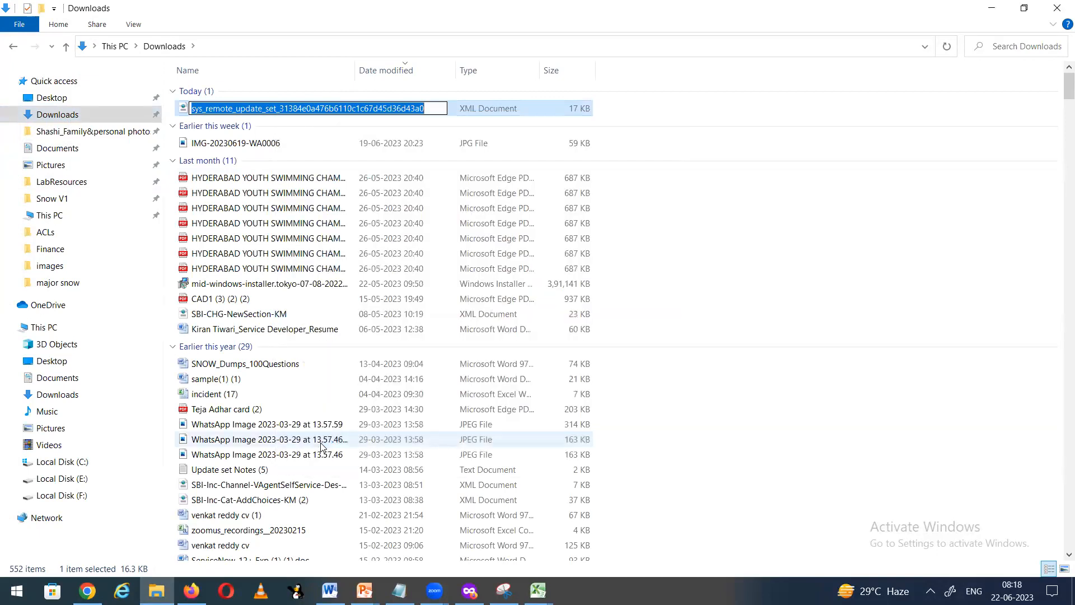
key(ctrl+v)
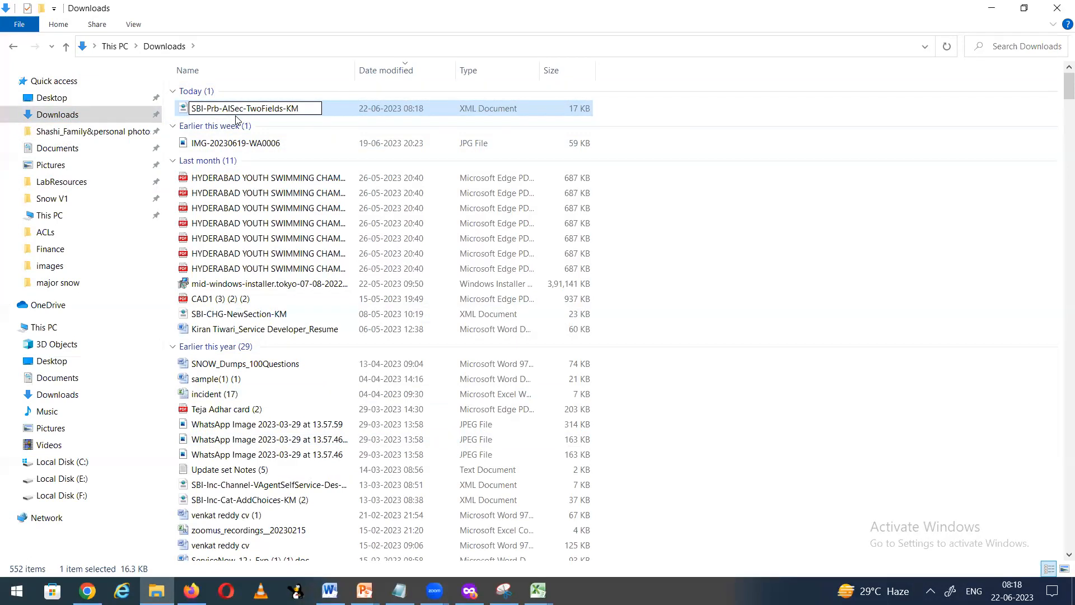
key(Return)
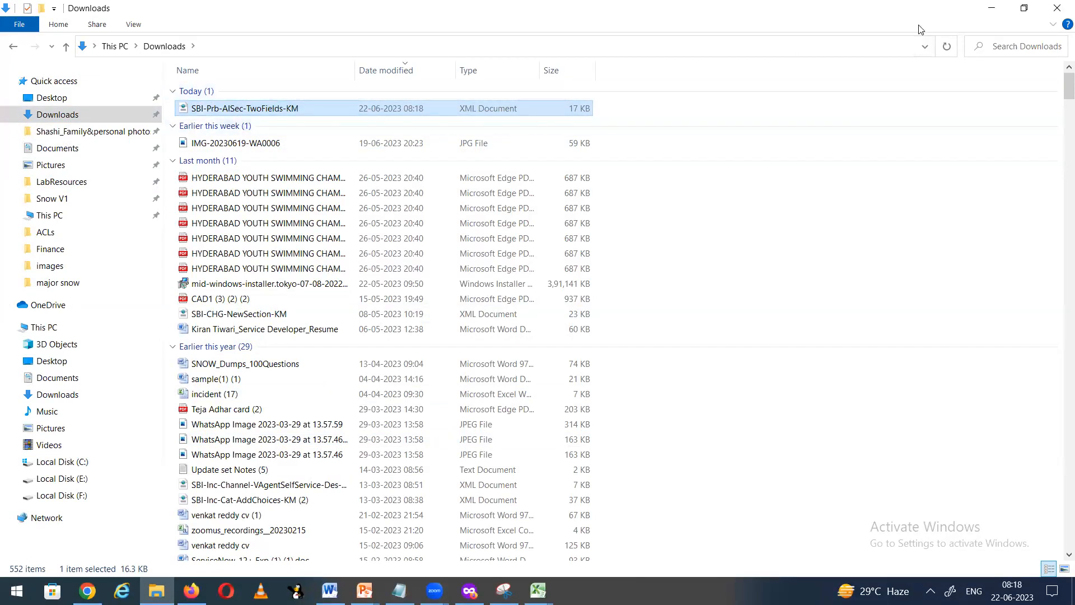
- Switch to the dev71390 ServiceNow instance in Chrome and open its Retrieved Update Sets list
key(alt+Tab)
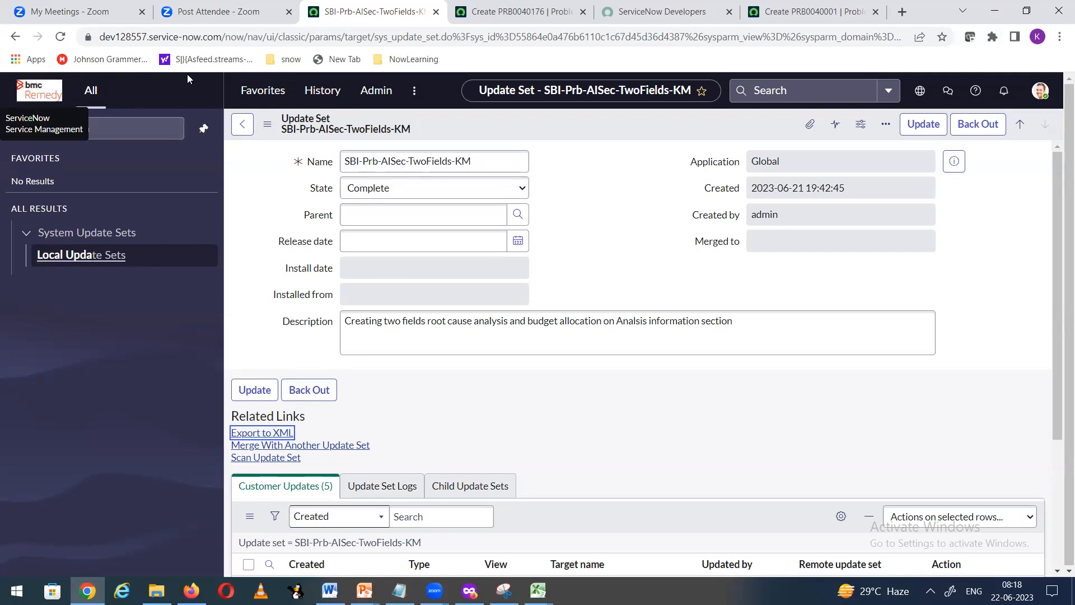
click(798, 12)
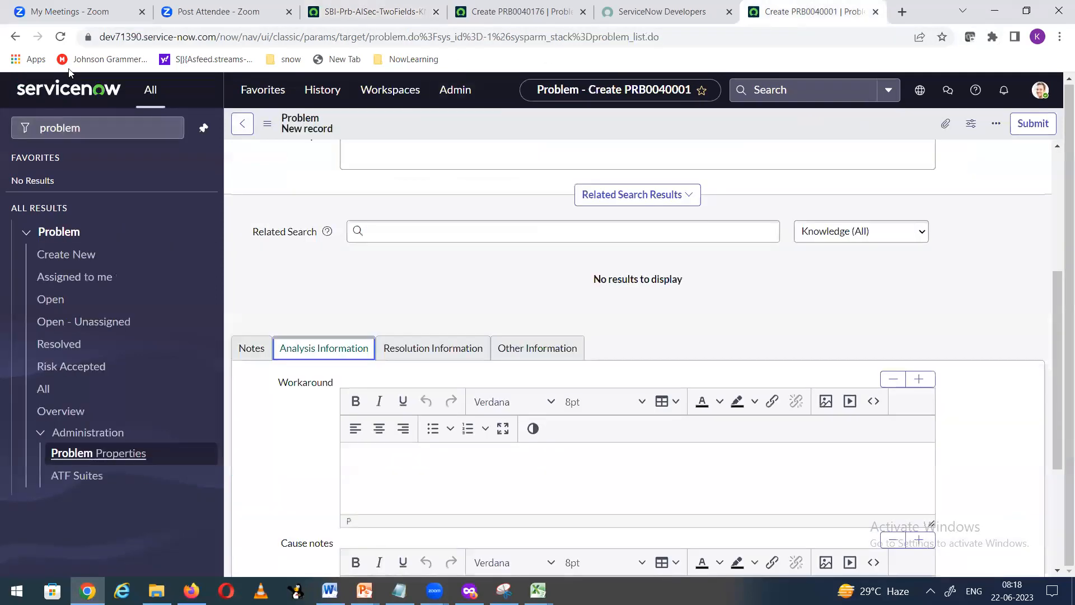
drag(100, 128, 2, 130)
text(RETRIE)
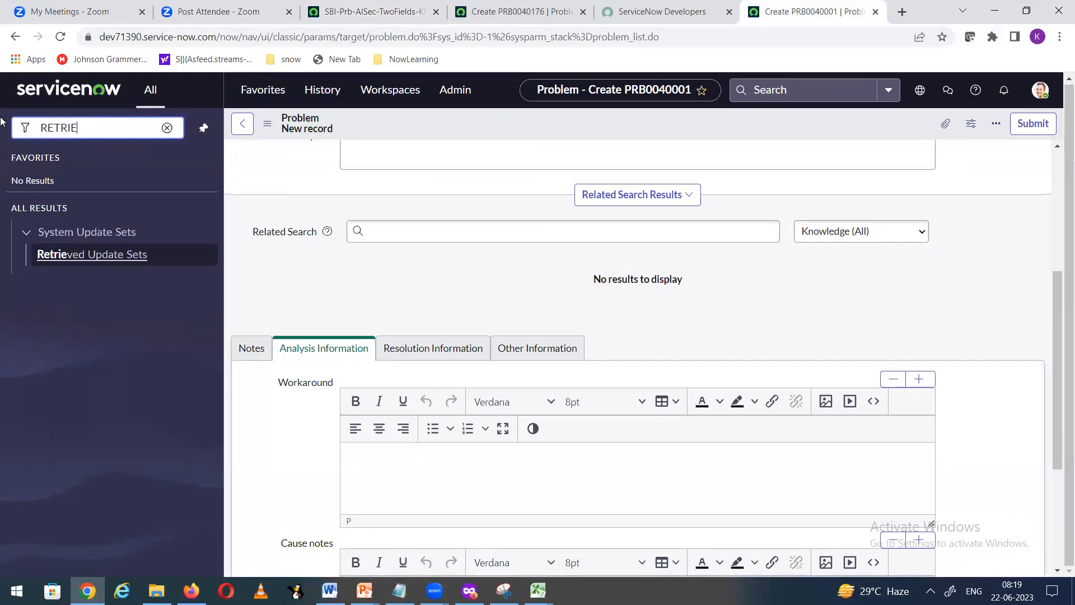
click(99, 257)
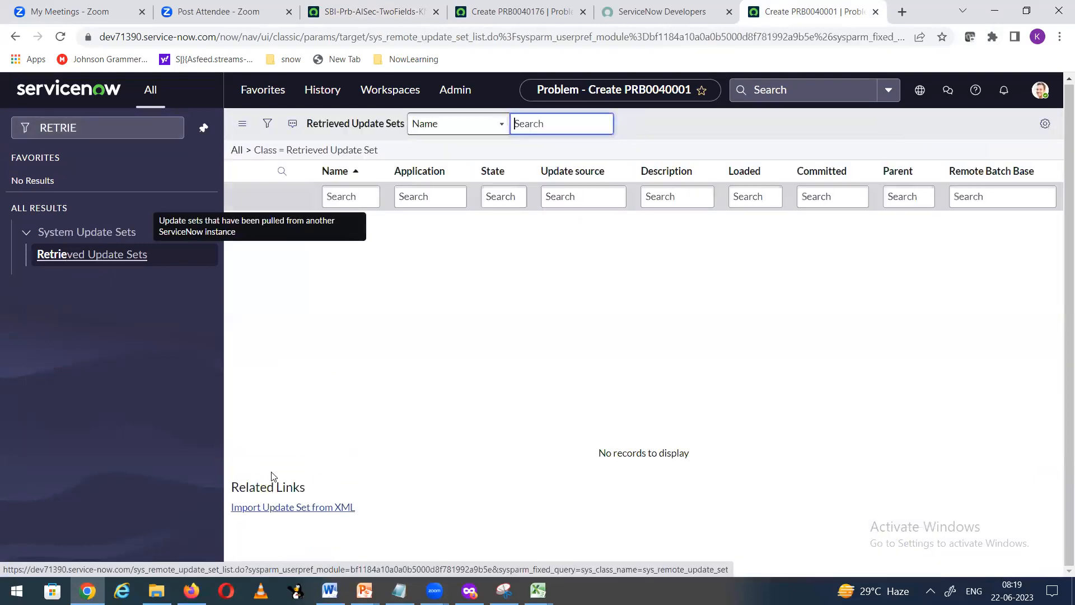
- Import the SBI-Prb-AISec-TwoFields-KM XML file from Downloads as a retrieved update set
click(316, 511)
click(541, 205)
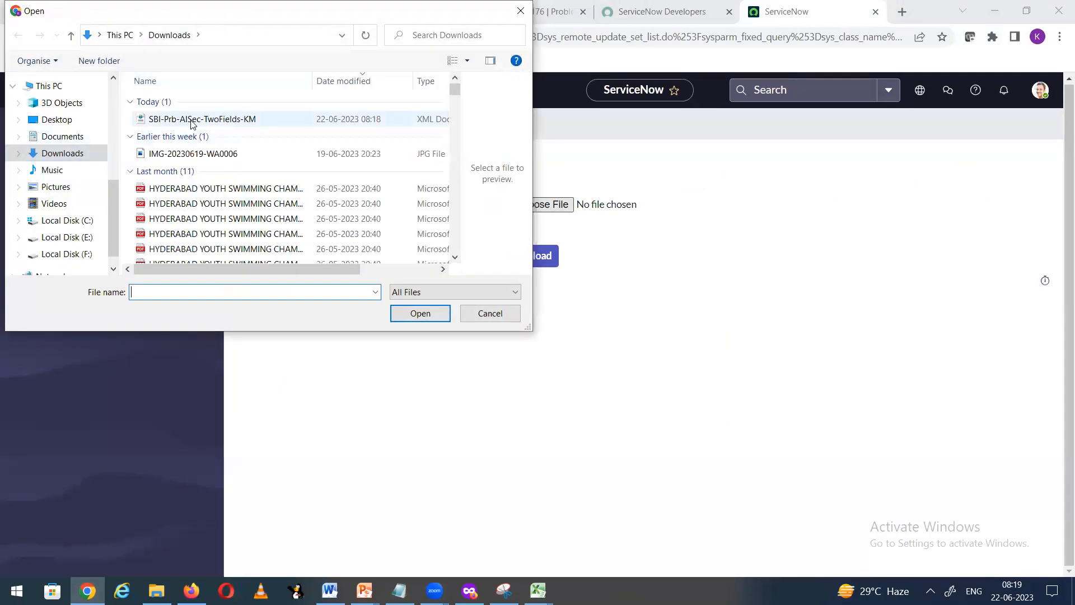
click(192, 121)
click(418, 314)
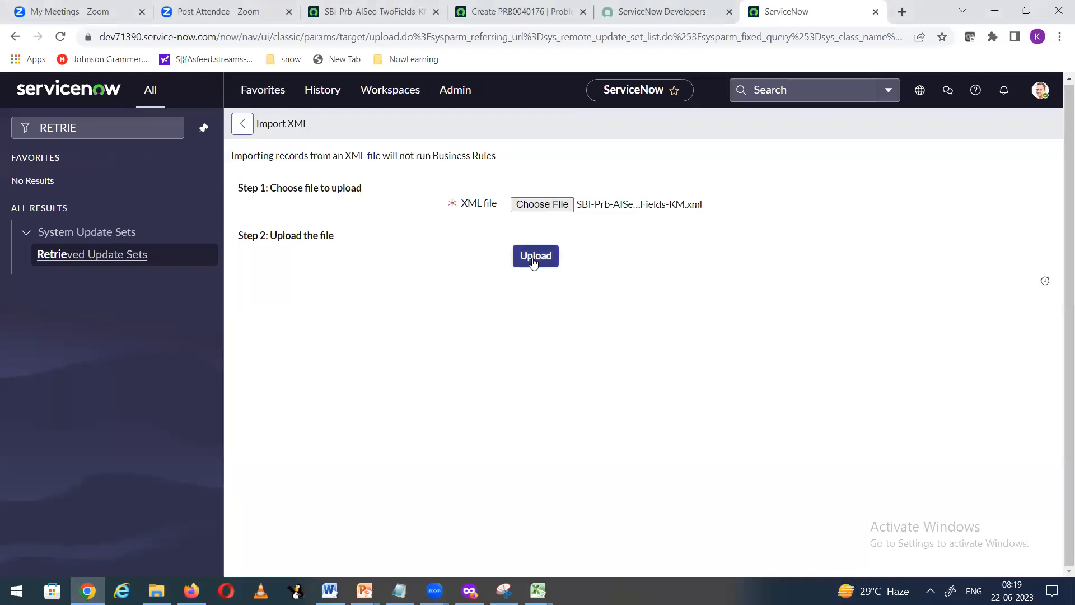
click(535, 257)
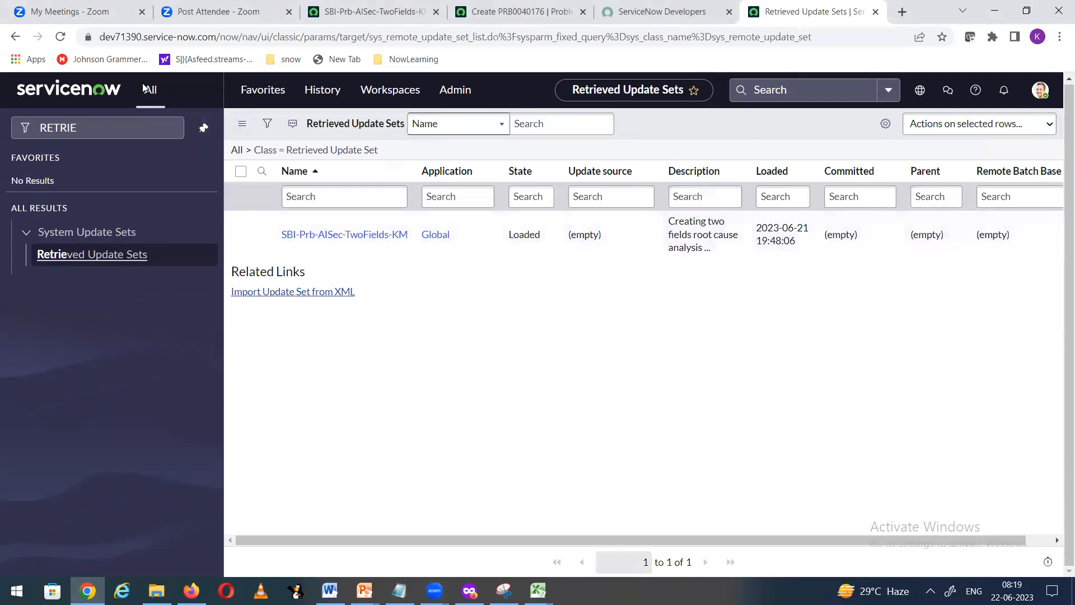
- Open the retrieved SBI-Prb-AISec-TwoFields-KM update set in a separate browser tab and run its preview
right_click(284, 235)
click(291, 245)
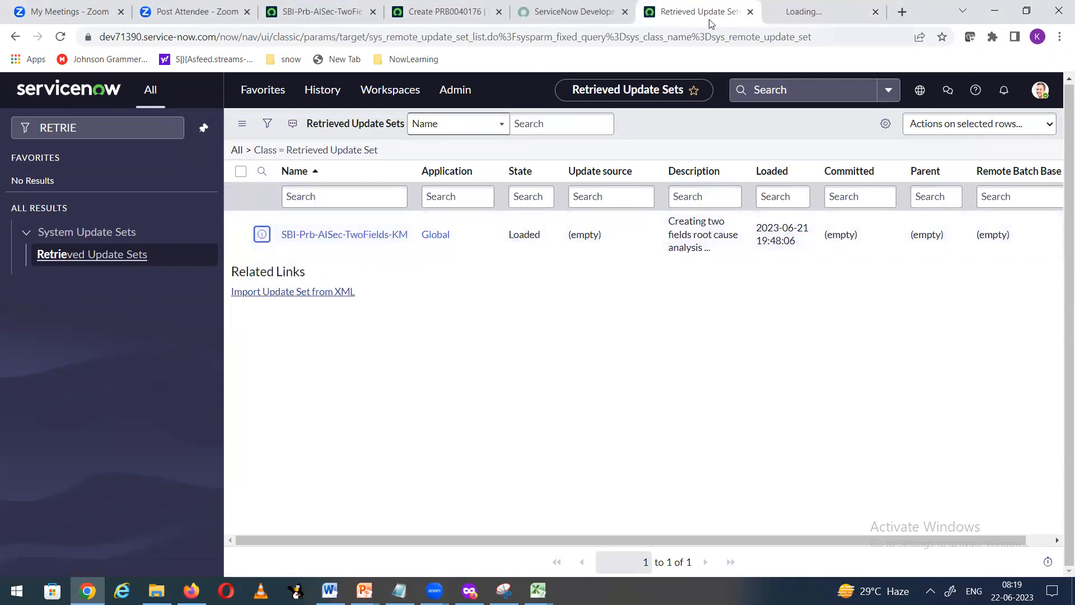
click(775, 11)
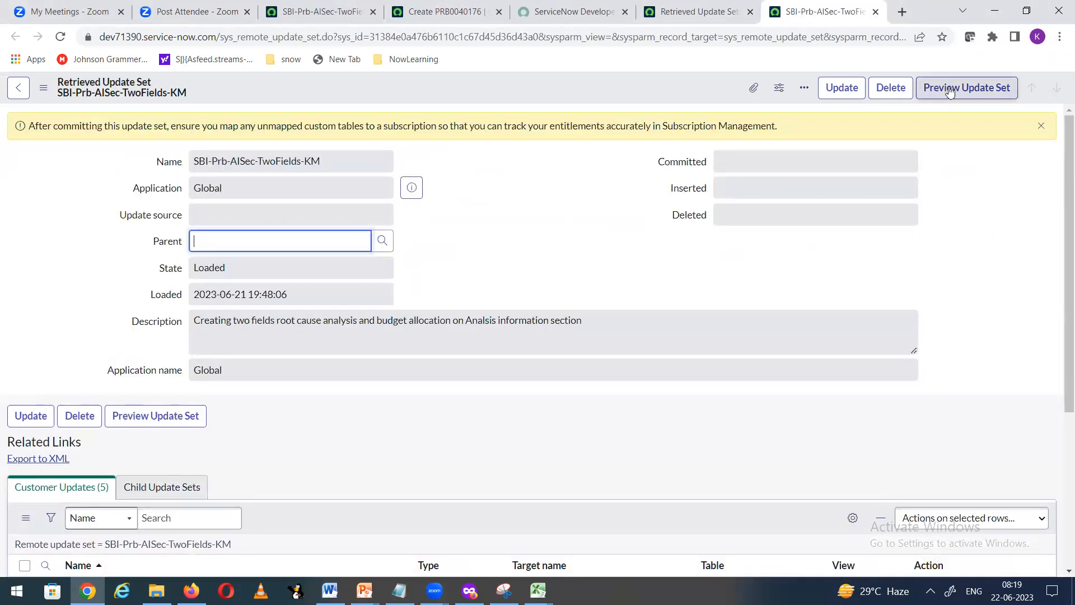
click(950, 92)
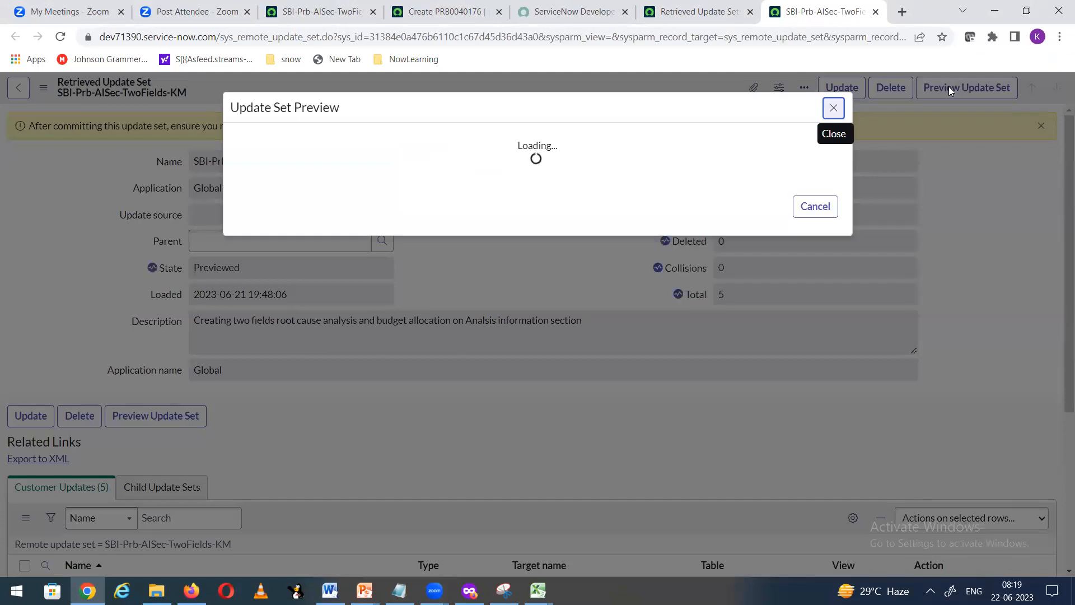
click(818, 220)
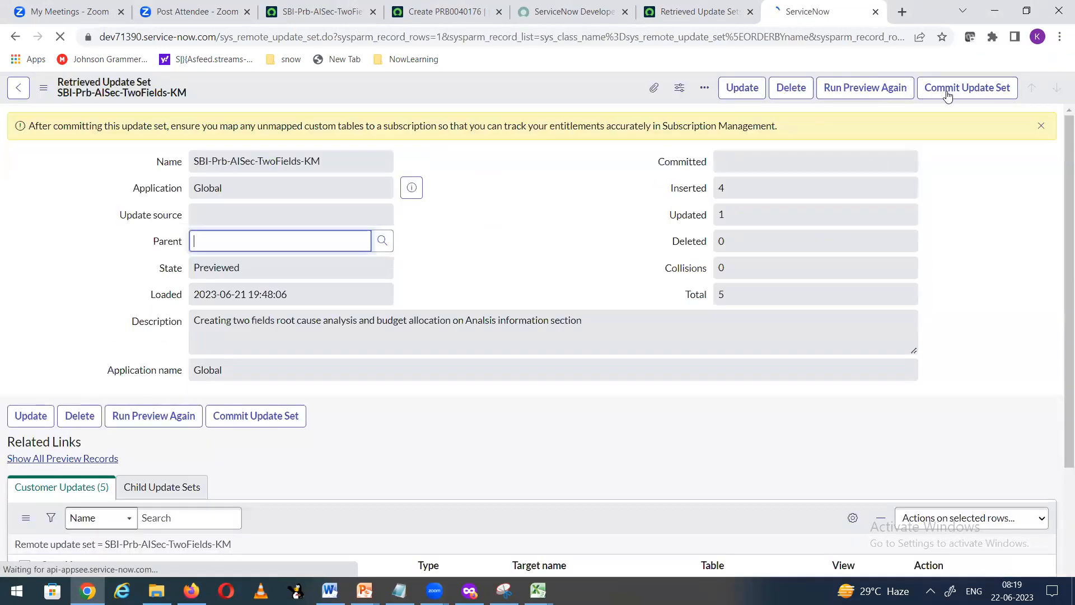
- Commit the previewed SBI-Prb-AISec-TwoFields-KM update set to the target instance
click(947, 97)
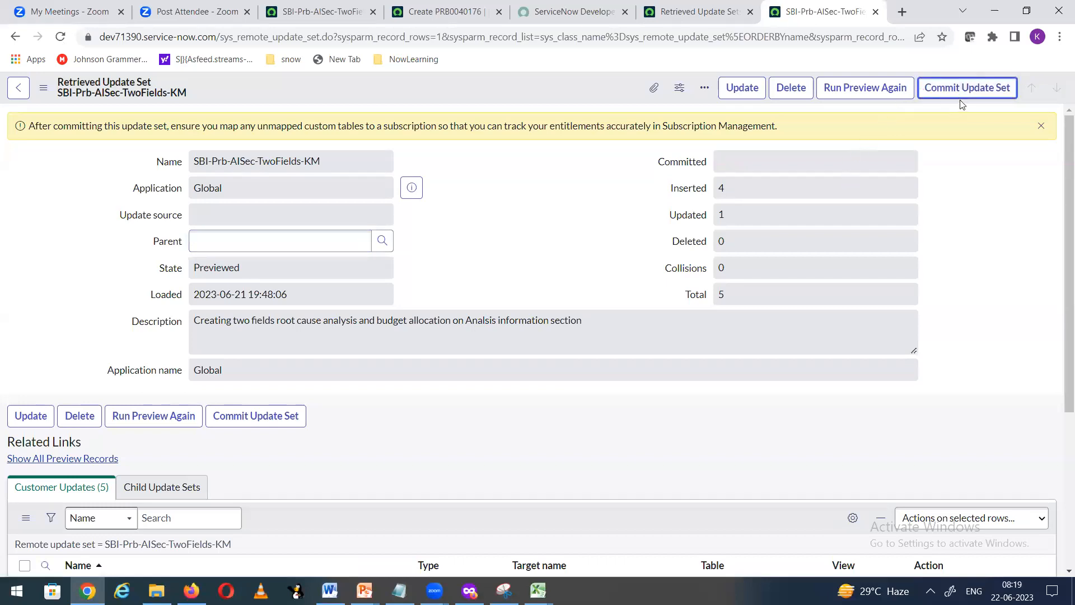
click(981, 96)
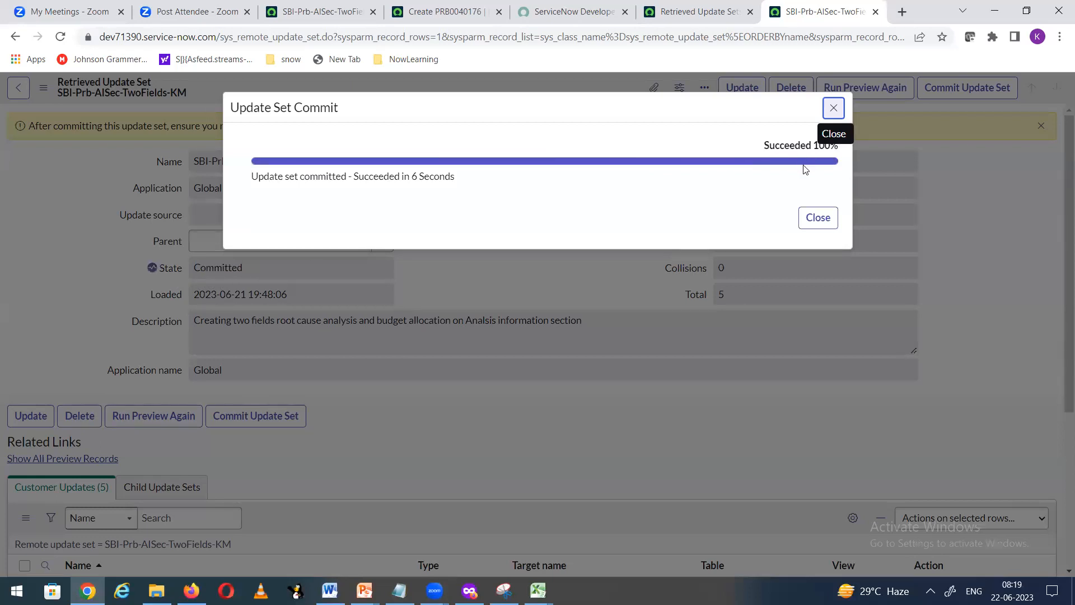
- Dismiss the commit result and open a new Problem record form on the dev71390 instance
click(816, 219)
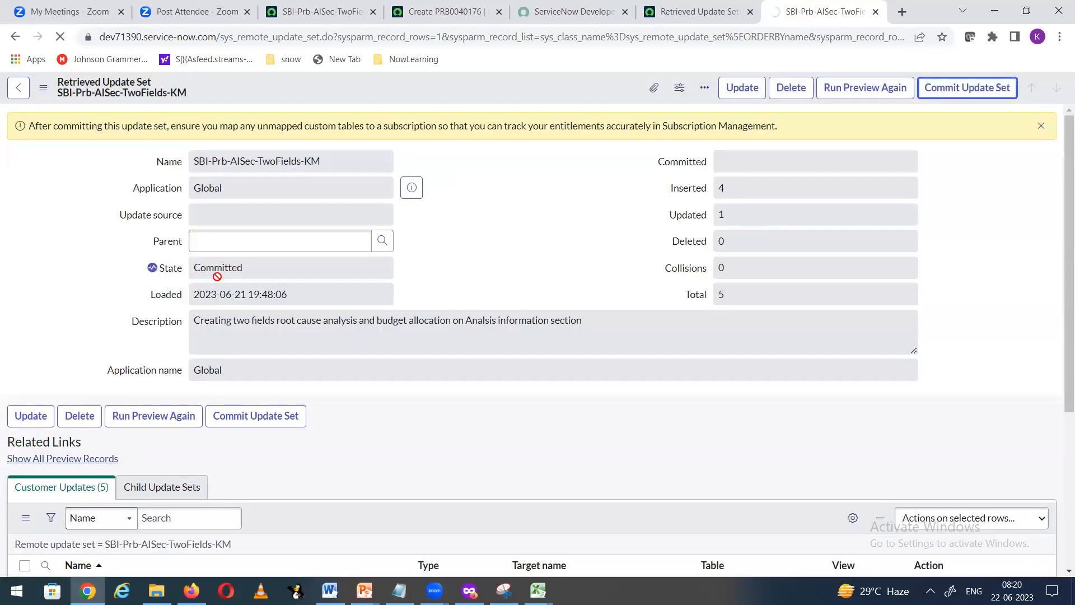
click(686, 12)
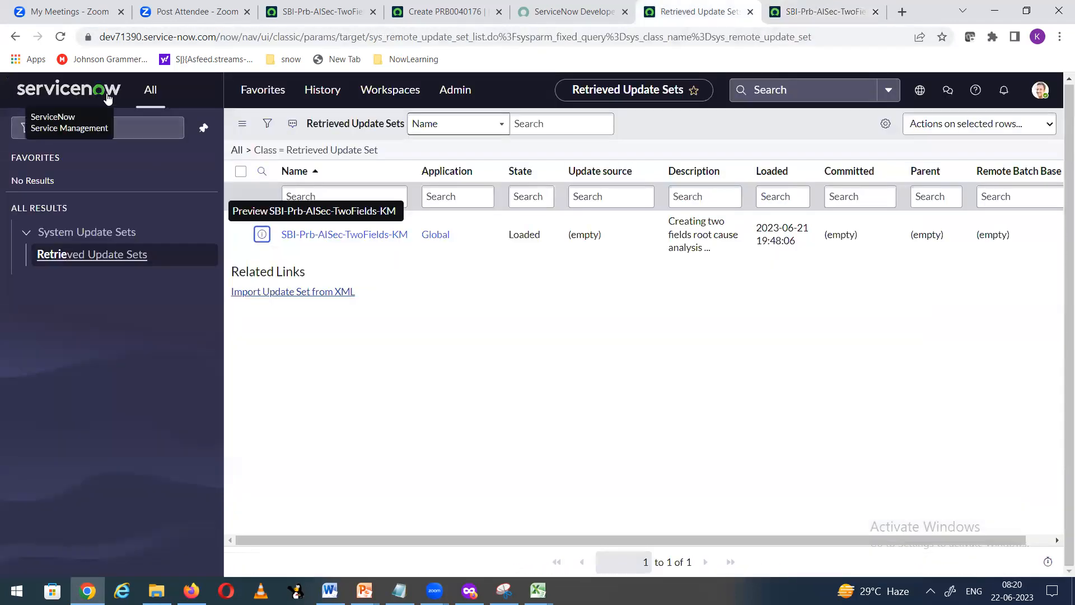
click(98, 127)
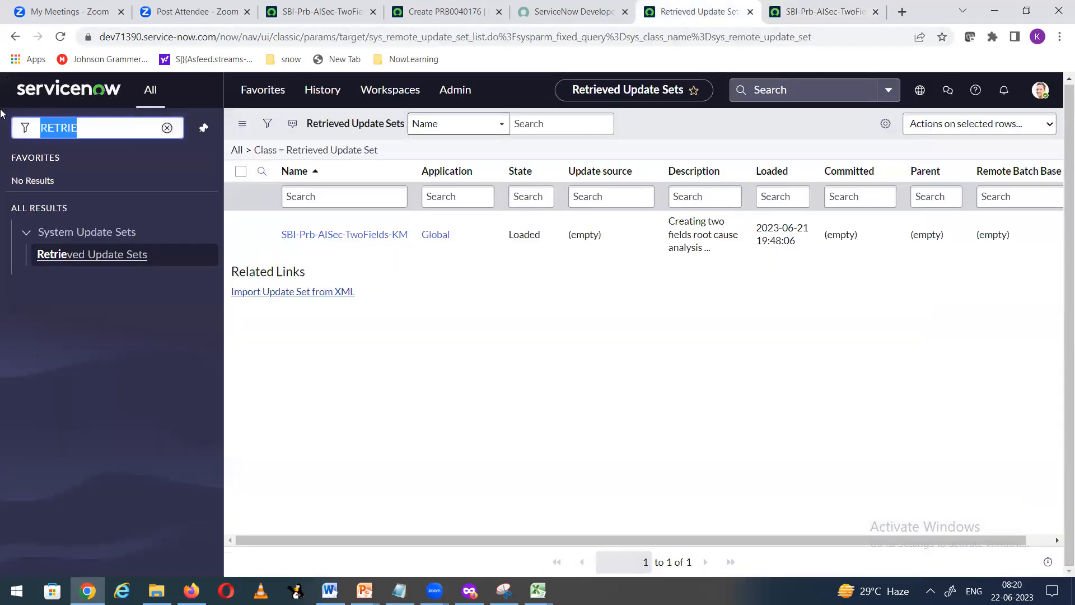
text(PROBLEM)
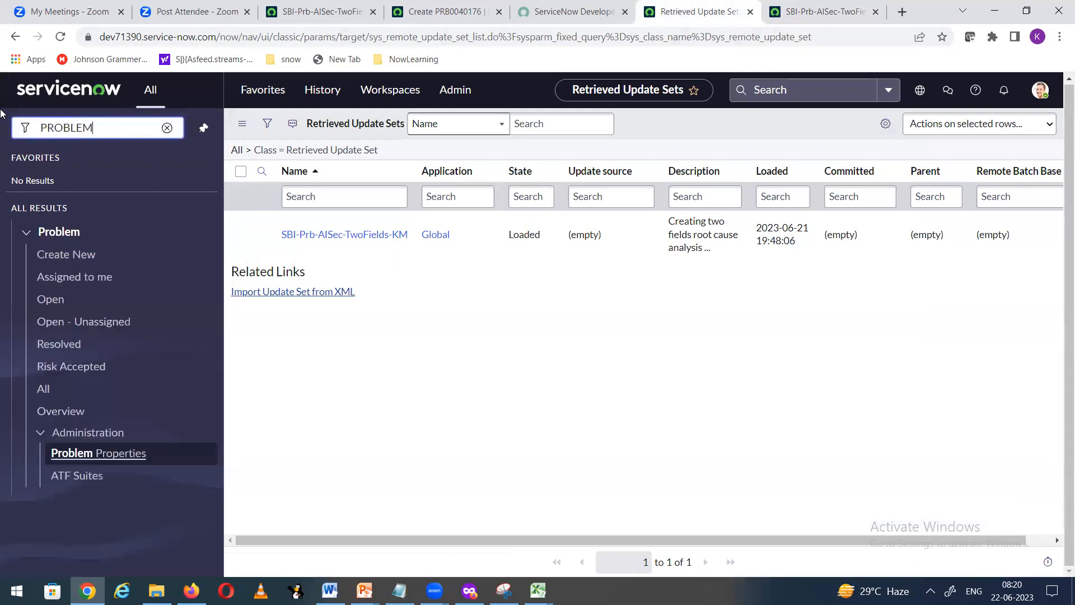
click(50, 254)
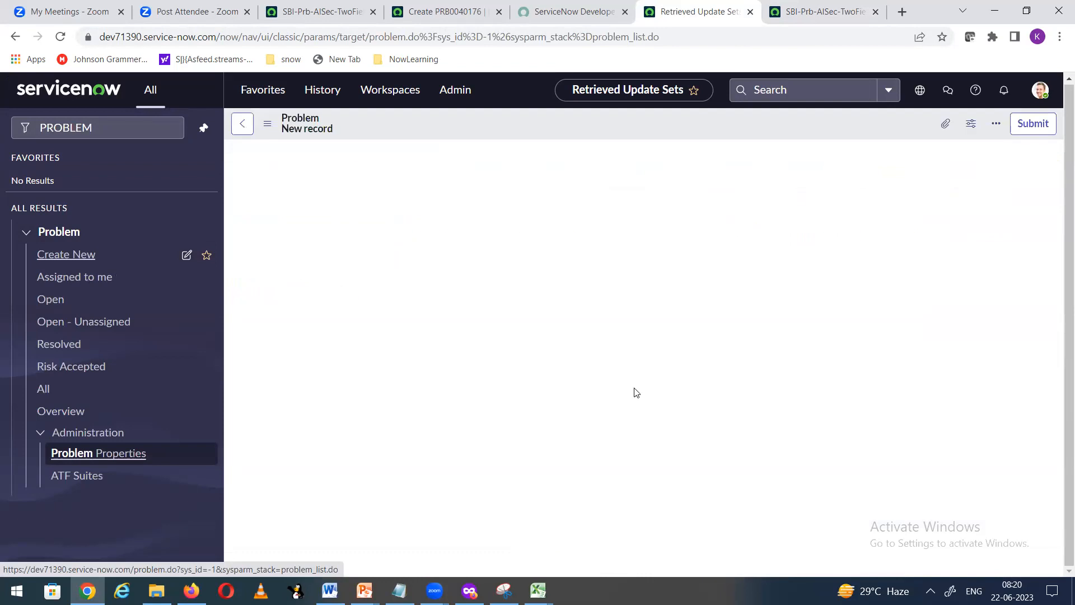
- Examine the new Problem form's Analysis Information section for the Root cause analysis and Budget Allocation fields
scroll(626, 353, down, 12)
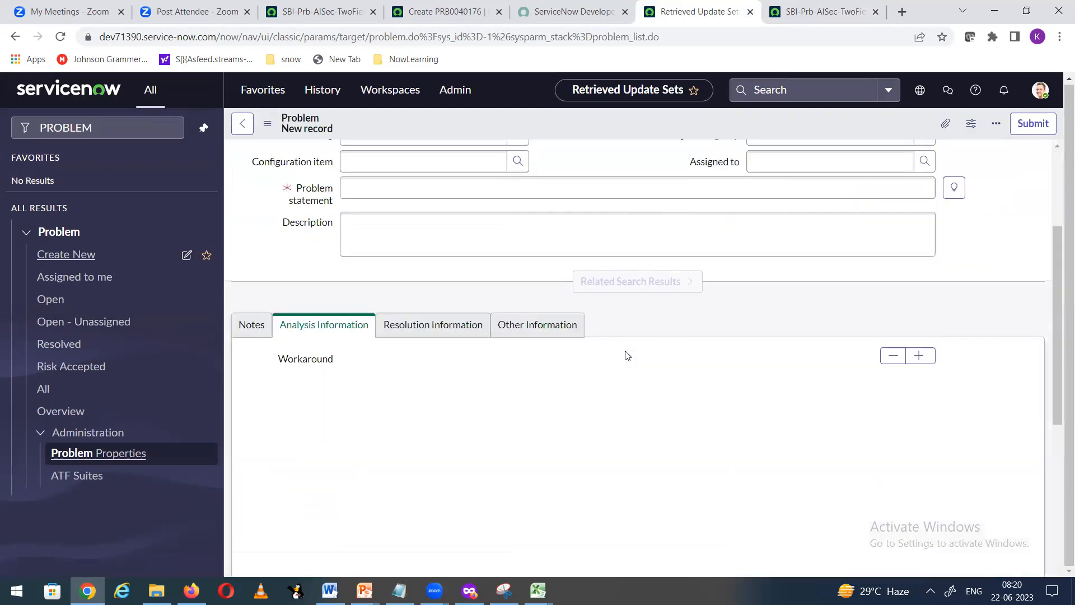
scroll(626, 351, down, 1)
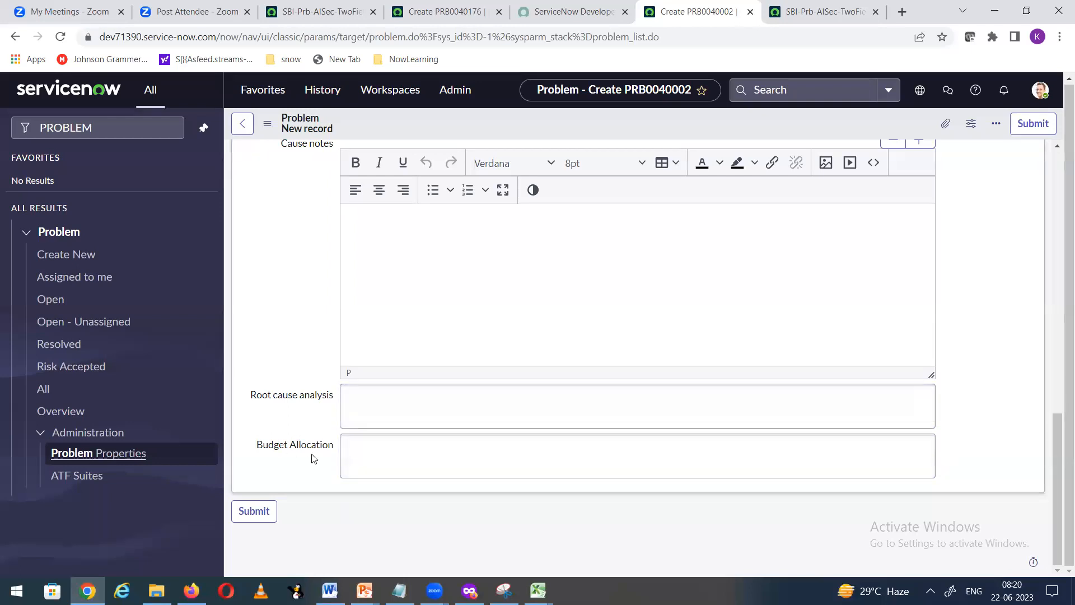
click(327, 445)
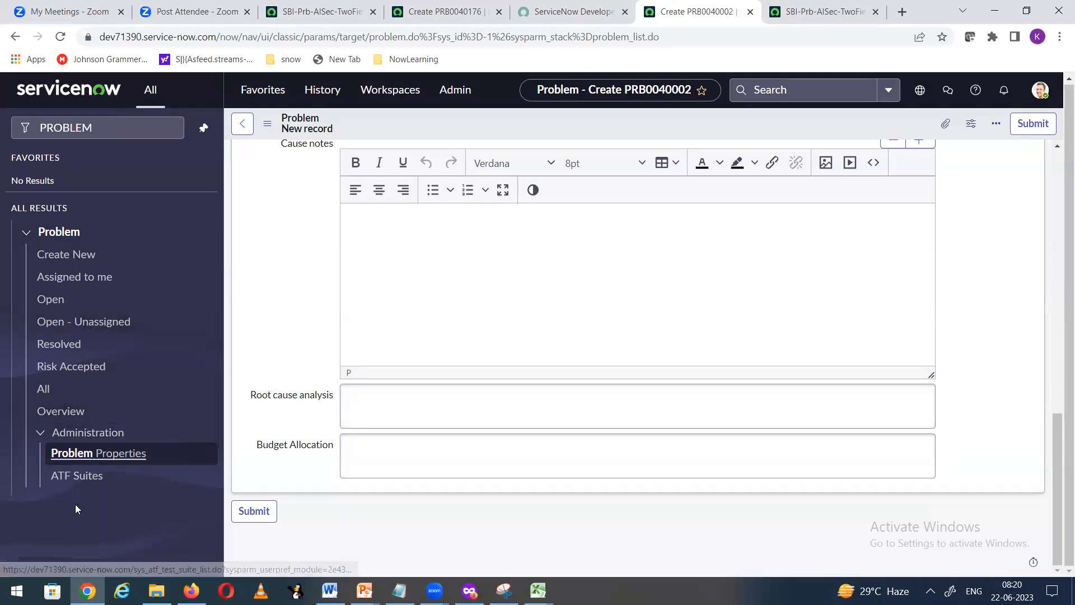
click(359, 435)
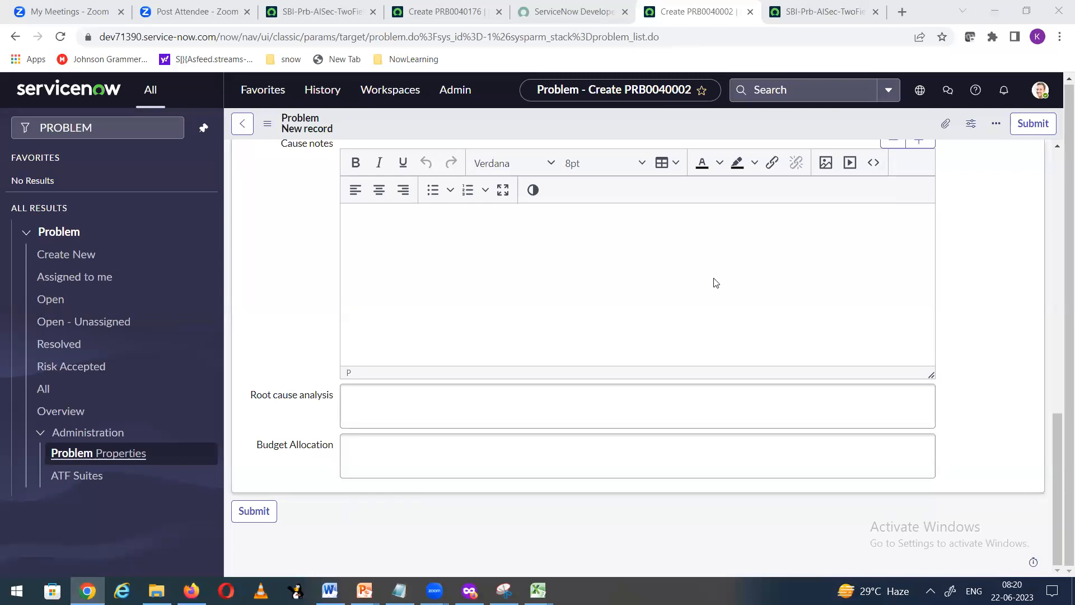
scroll(716, 282, up, 12)
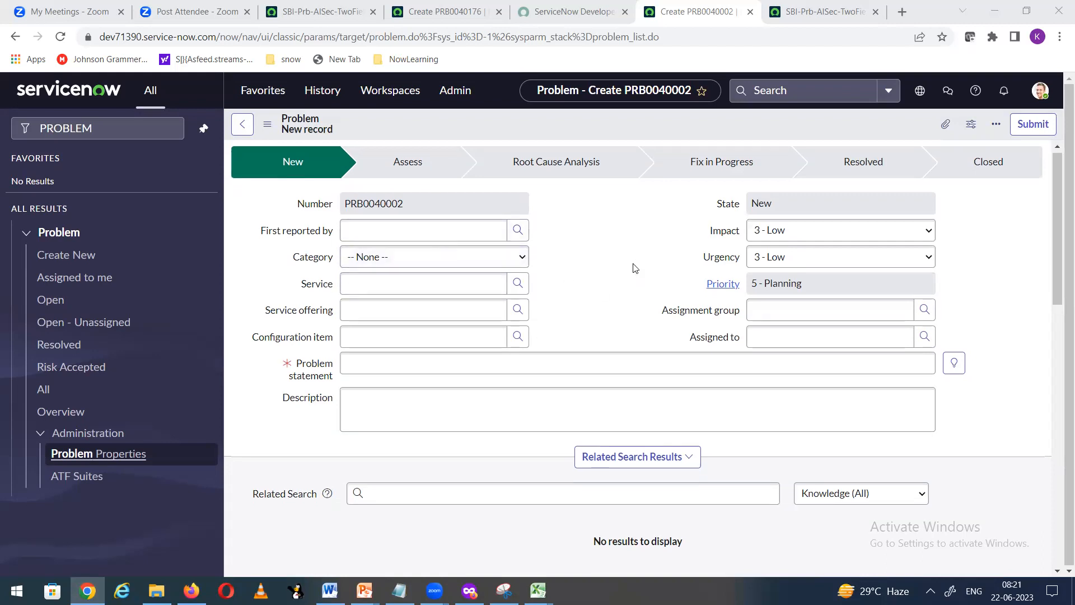
scroll(631, 266, down, 10)
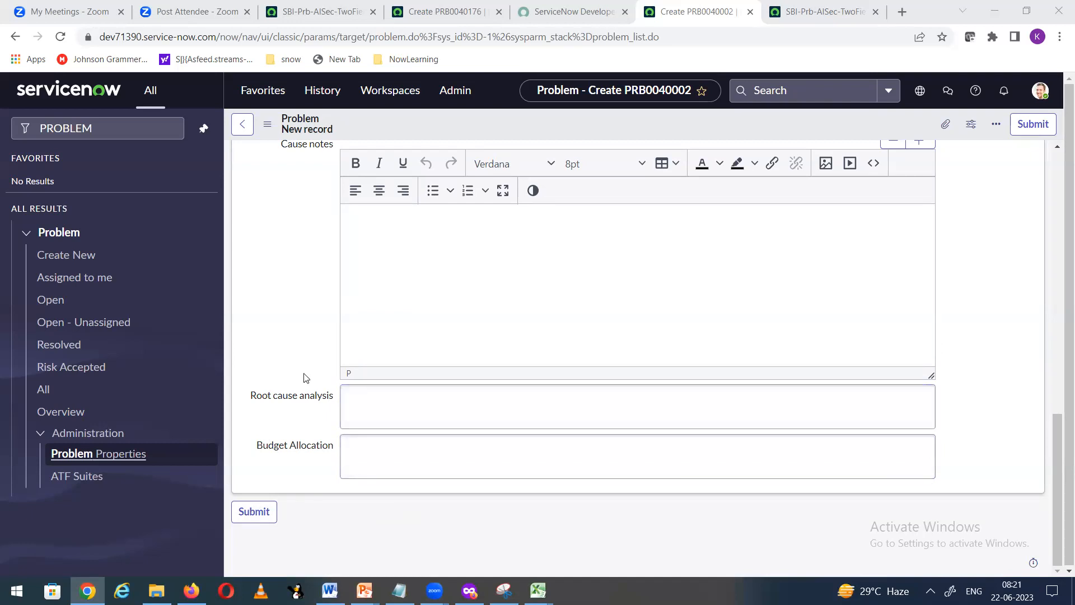
scroll(416, 304, up, 6)
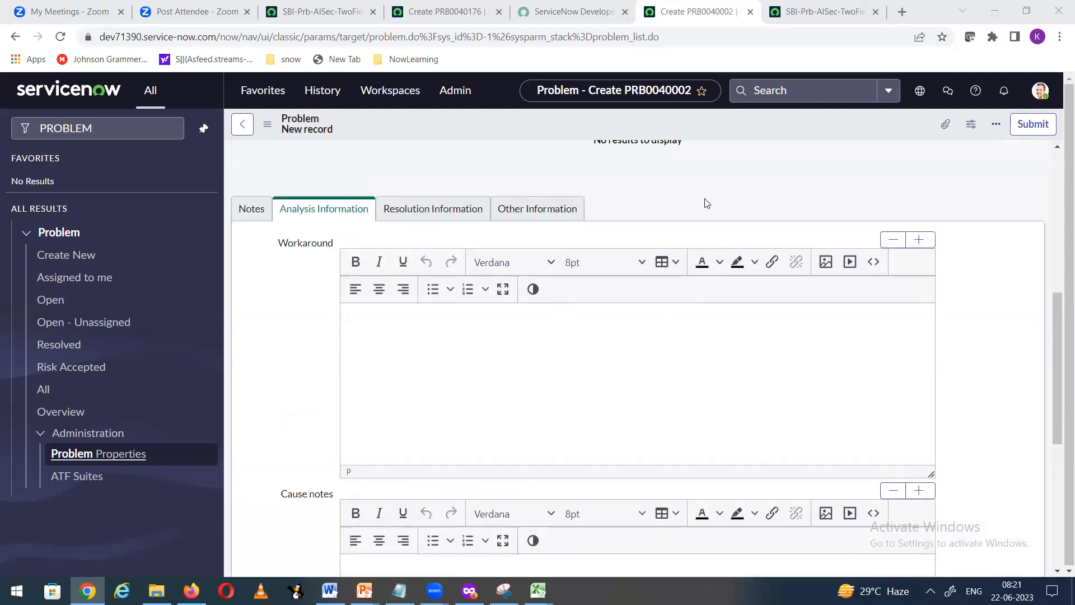
- Return to the new Problem form on the dev128557 instance and inspect the sample text in the Root cause analysis field
click(902, 11)
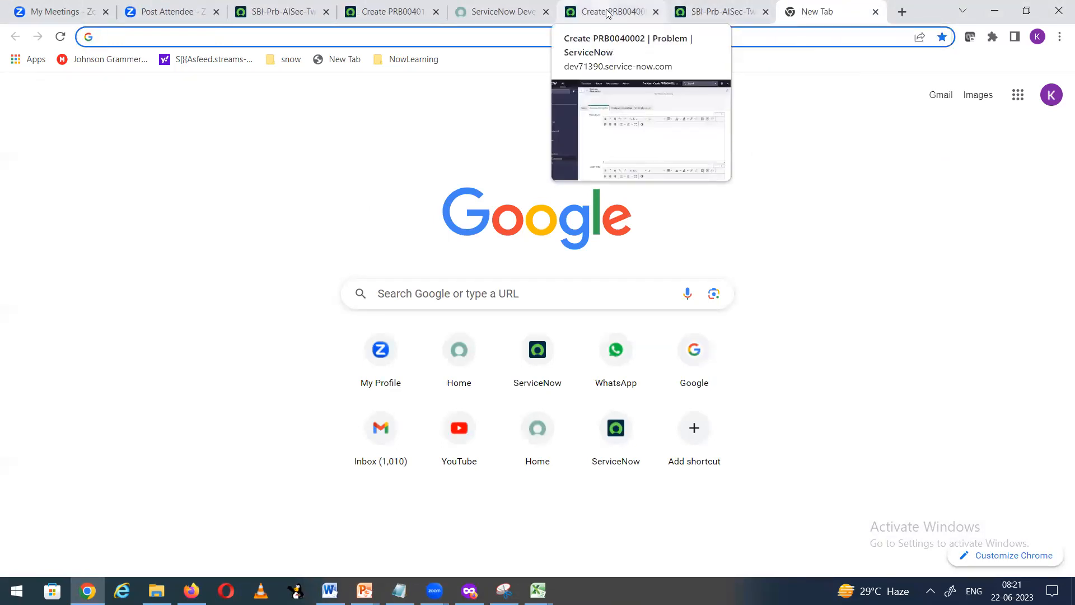
click(420, 13)
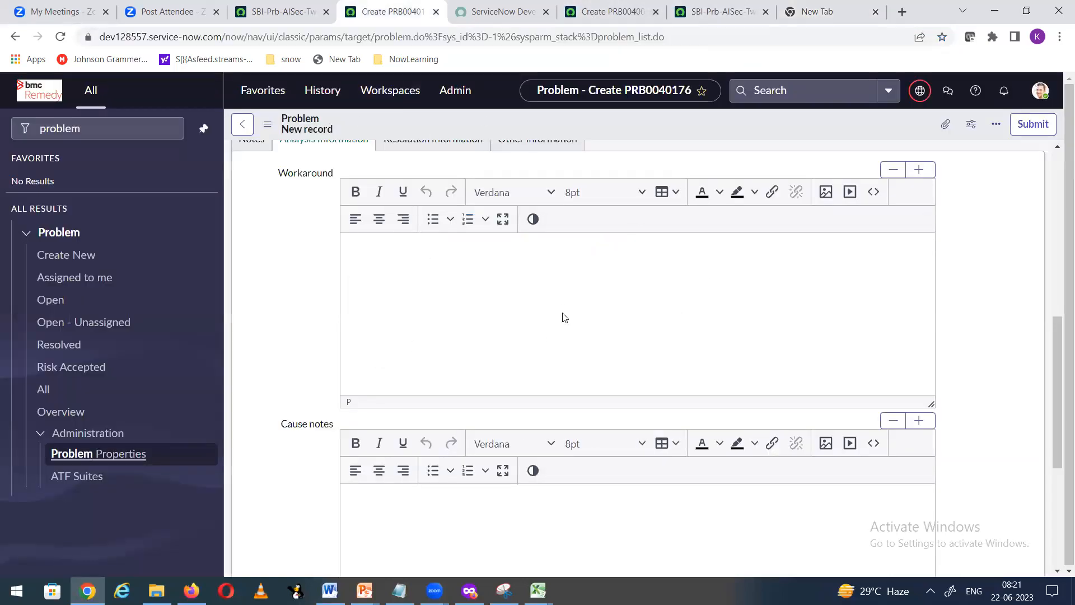
scroll(562, 314, down, 5)
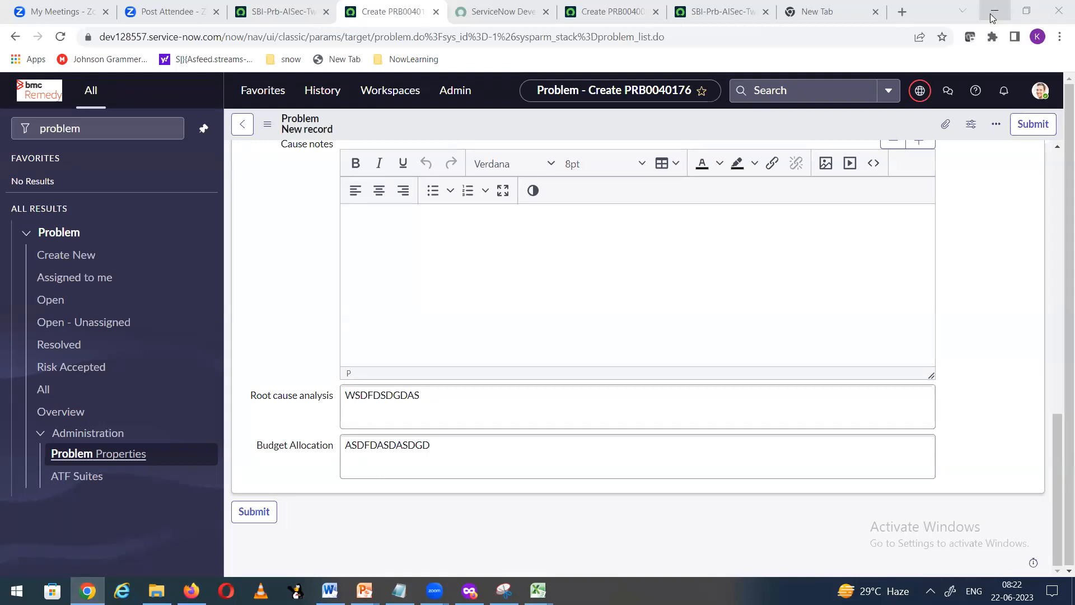
click(385, 399)
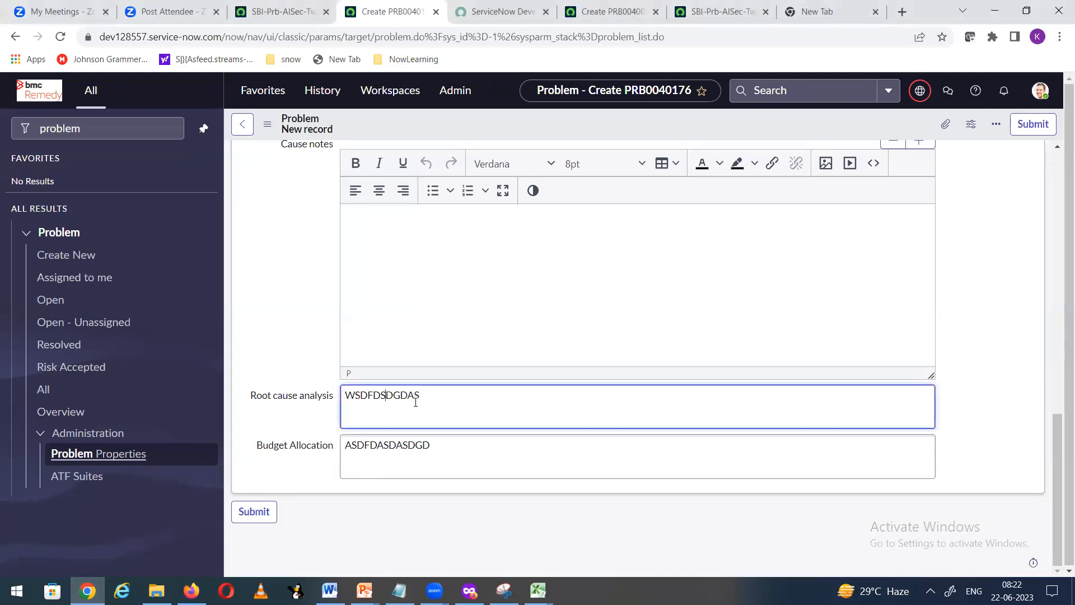
drag(433, 399, 380, 398)
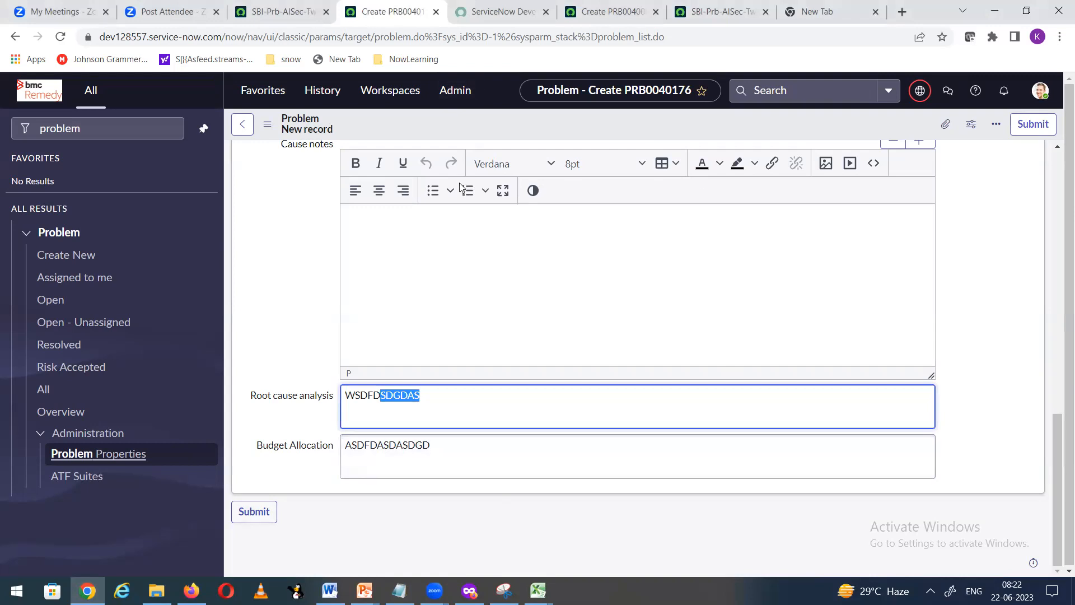
- Enter SRFHSFDFGFSDGSFBSCFD as the problem statement and Z ZCZCBZCBZCZBZB as the description on the dev128557 Problem form
scroll(548, 427, up, 10)
click(443, 313)
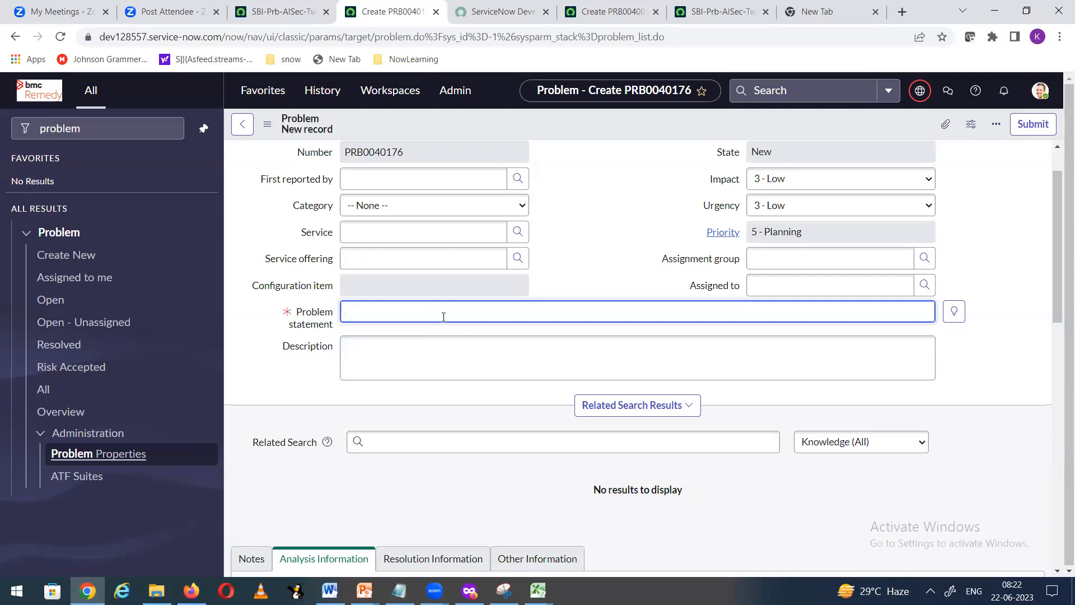
text(SRFHSFDFGFSDGSFD)
click(430, 316)
text(FBSC)
click(437, 342)
text(Z ZCZCBZCBZCZBZB)
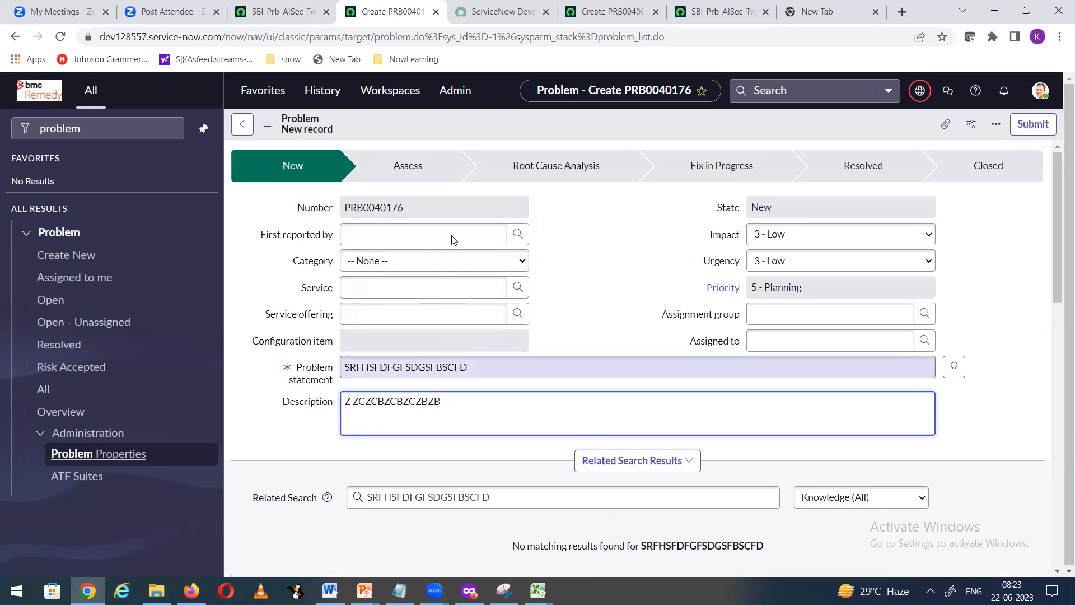
- Compare the Problem forms and the SBI-Prb-AISec-TwoFields-KM update set records on the dev128557 and dev71390 instances
scroll(617, 384, down, 6)
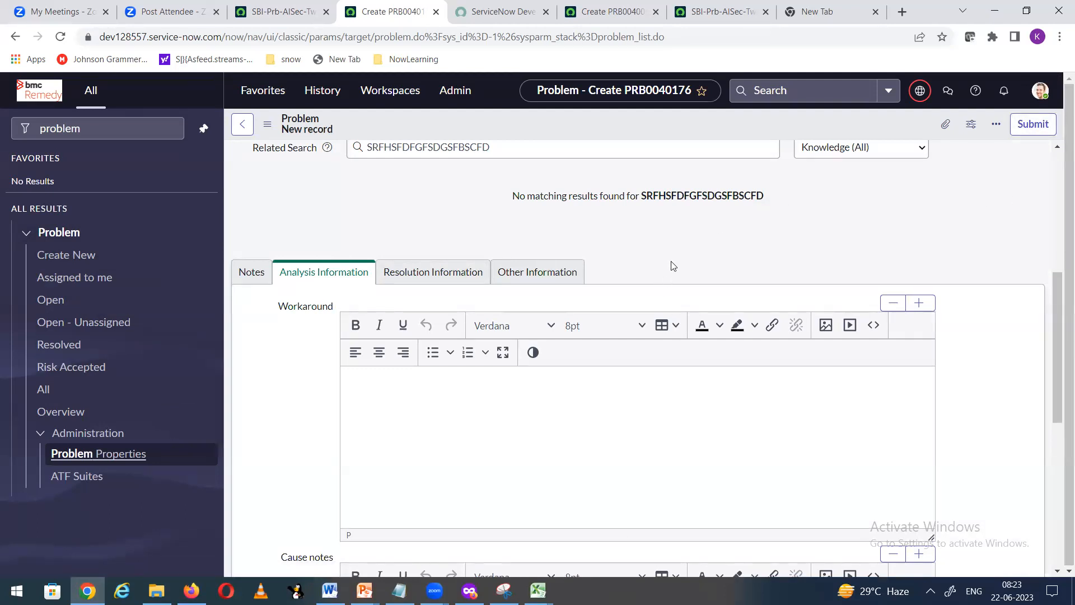
scroll(674, 259, up, 5)
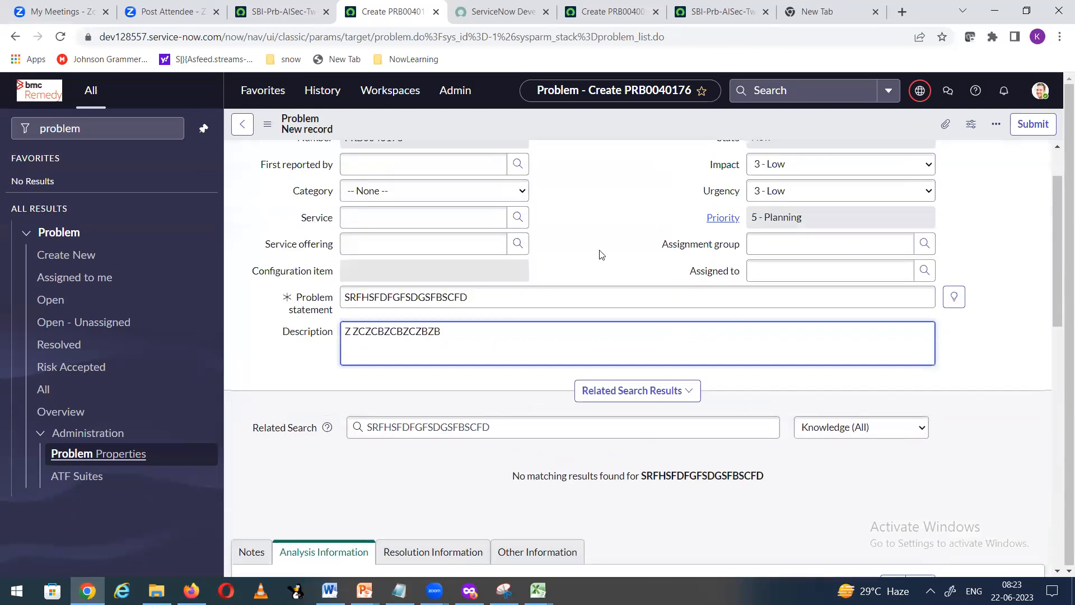
scroll(595, 267, up, 2)
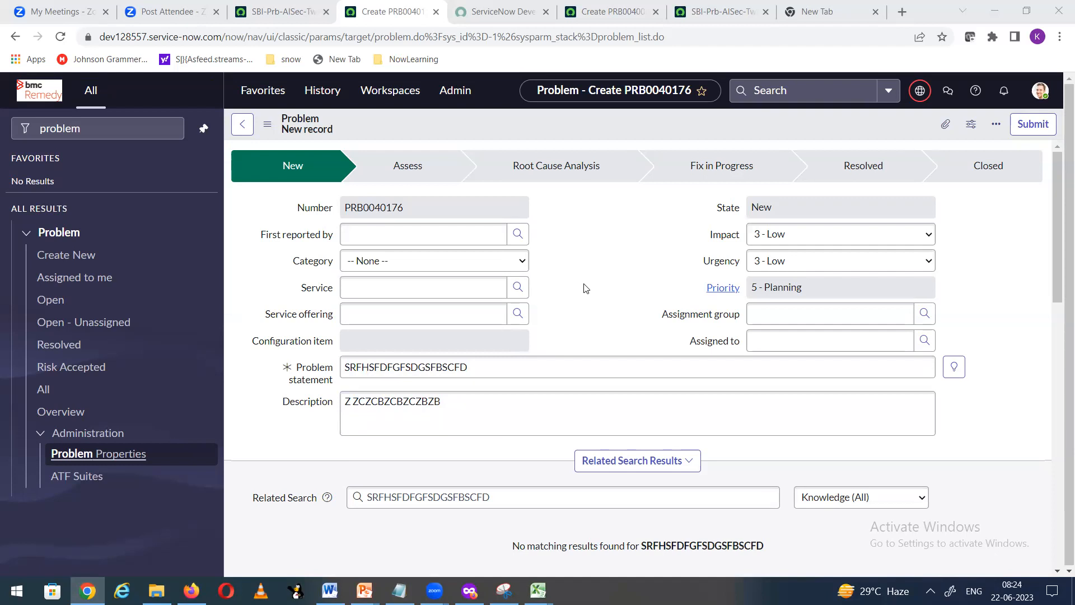
scroll(569, 290, down, 5)
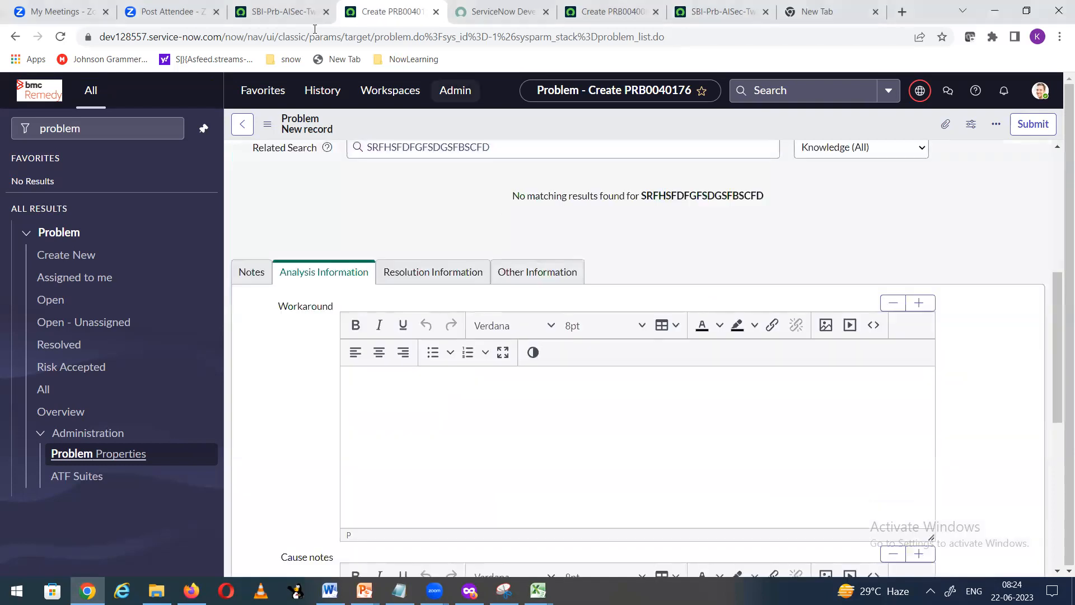
click(291, 8)
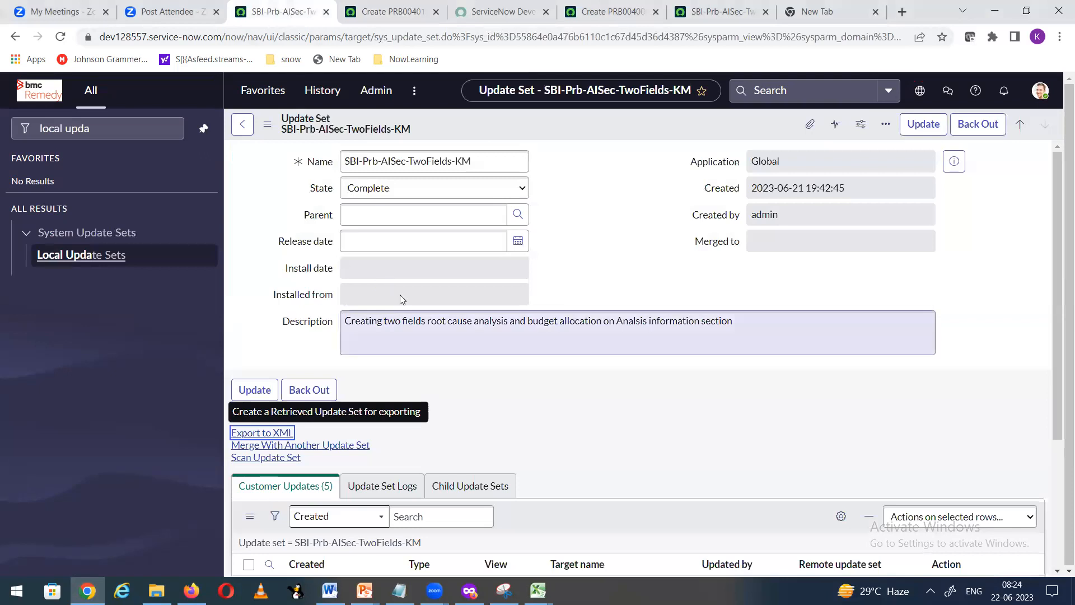
click(398, 13)
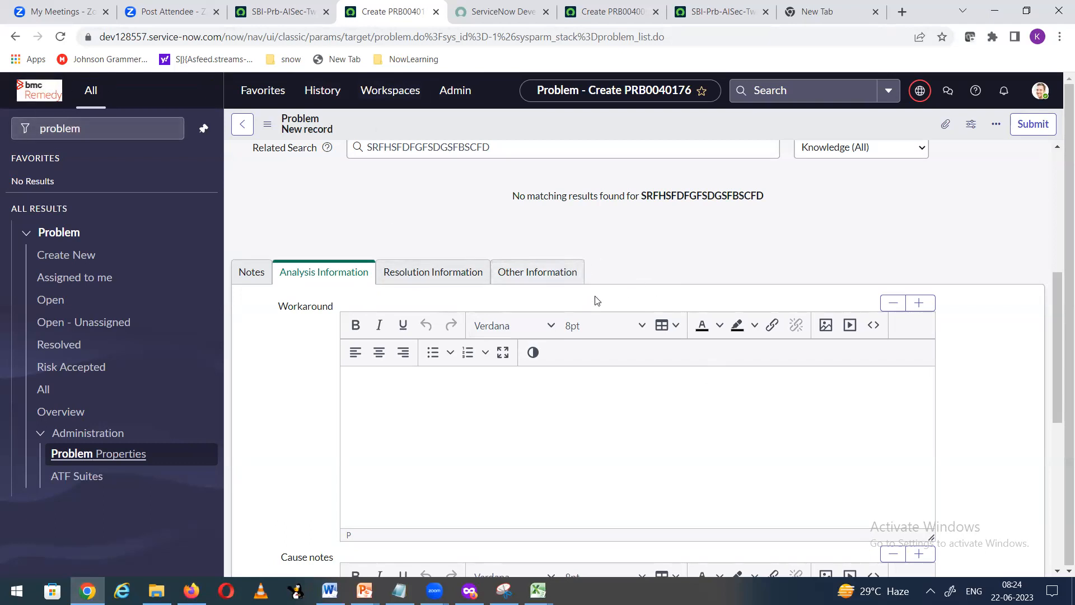
click(722, 12)
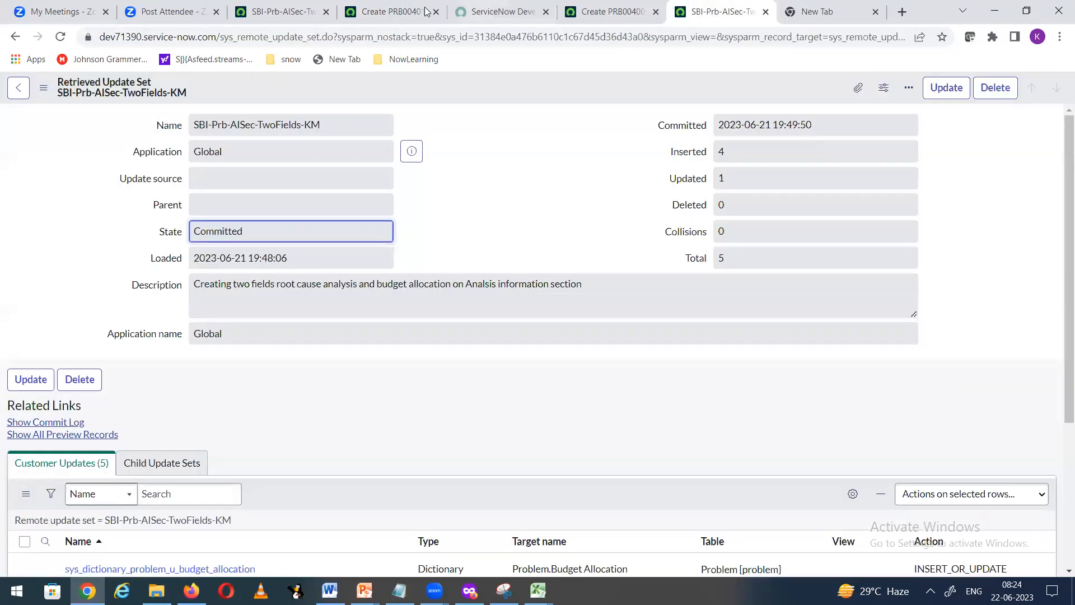
click(613, 12)
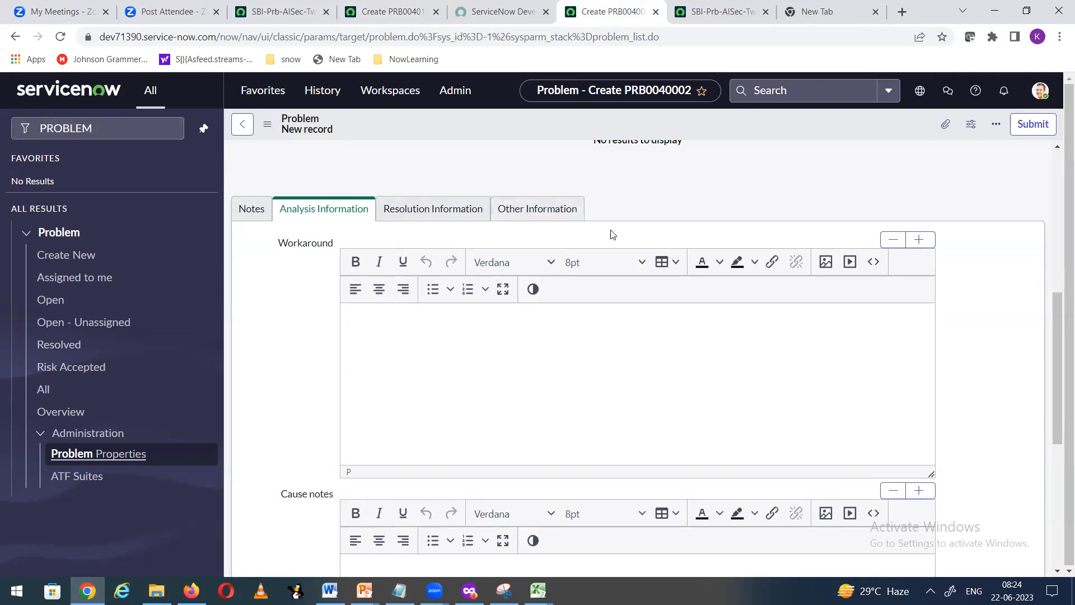
click(283, 11)
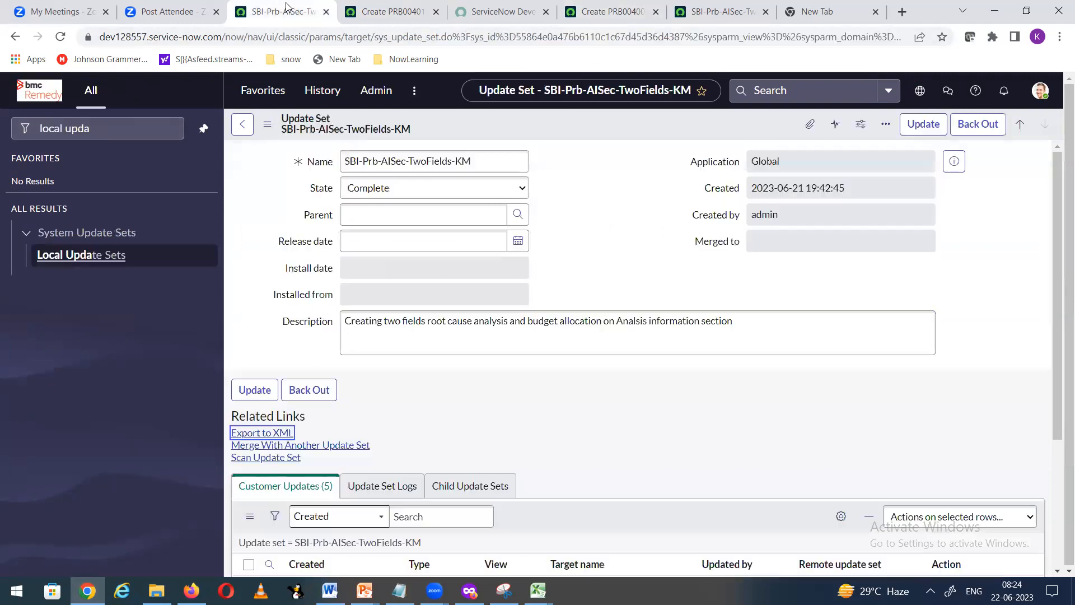
click(406, 14)
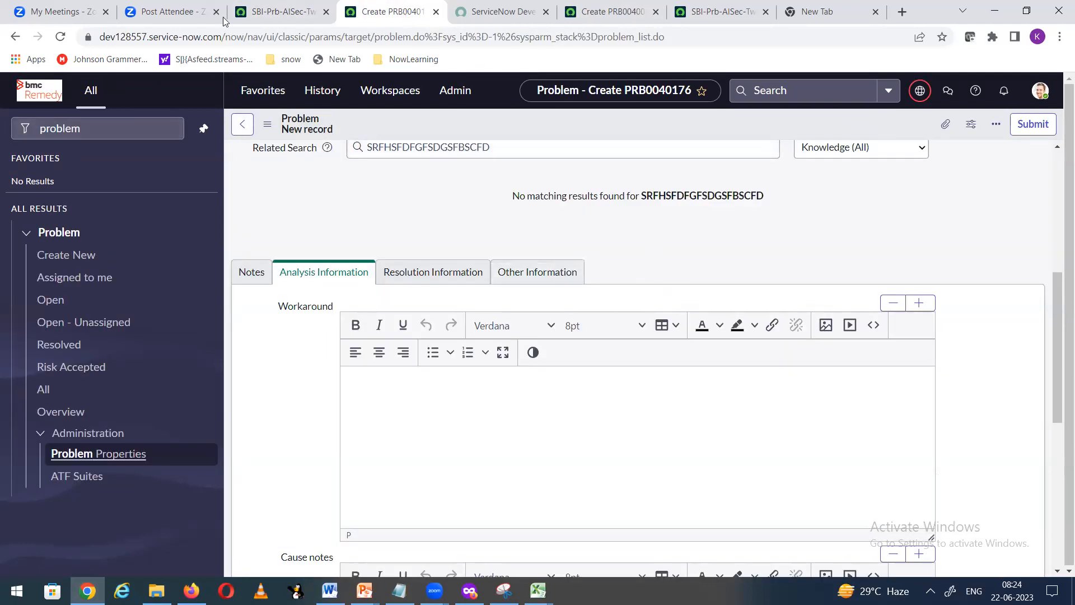
- Start a new update set record from the Local Update Sets list on the dev128557 instance
click(269, 11)
click(55, 133)
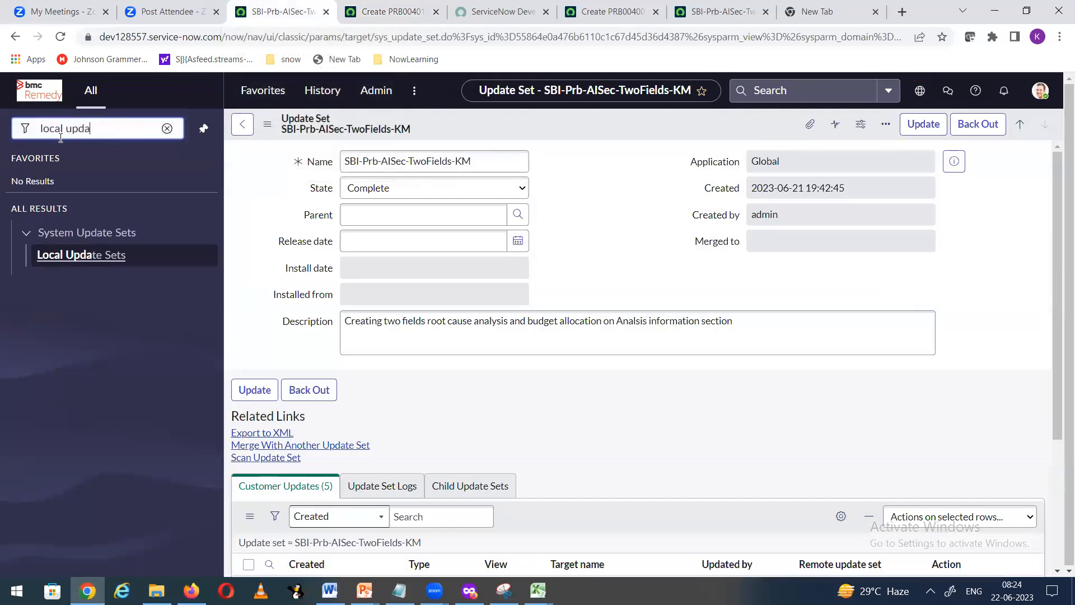
click(101, 255)
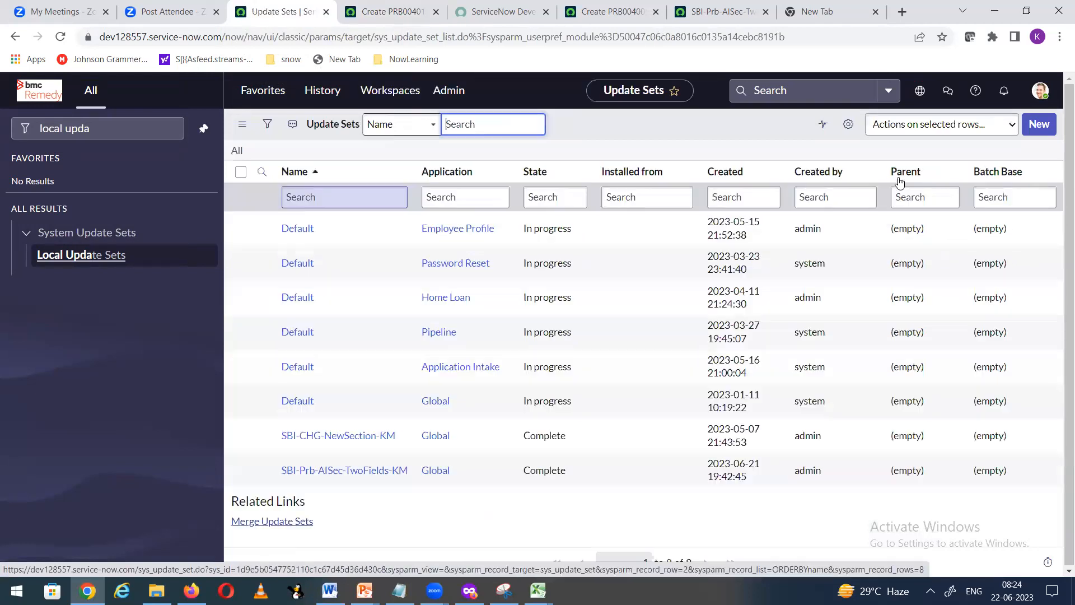
click(1039, 123)
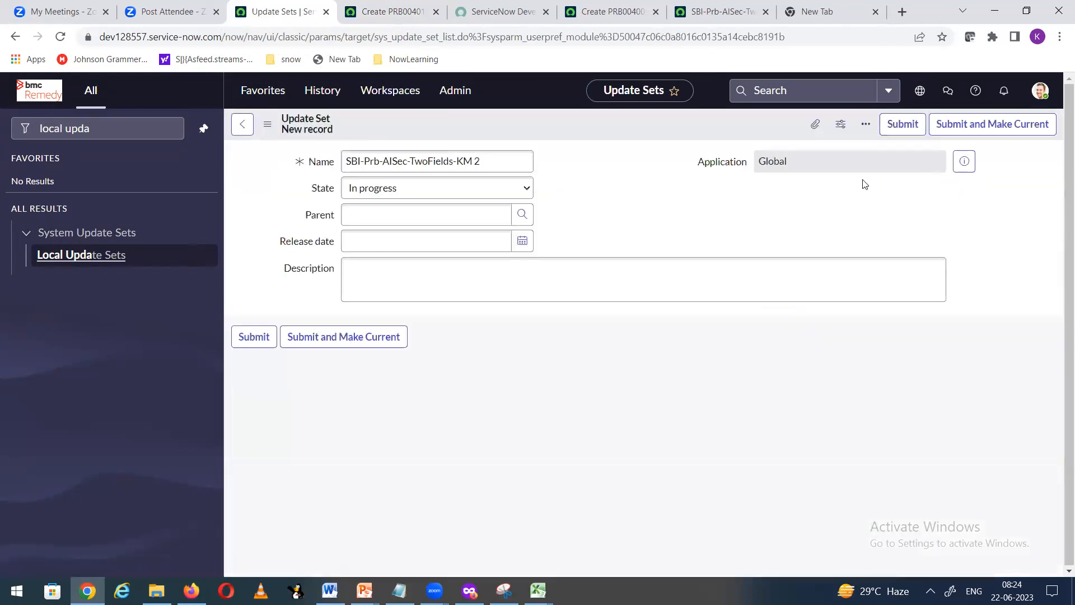
- Name the new update set SBI-Prb-NewSec-ProbInfo
click(392, 162)
drag(384, 161, 506, 161)
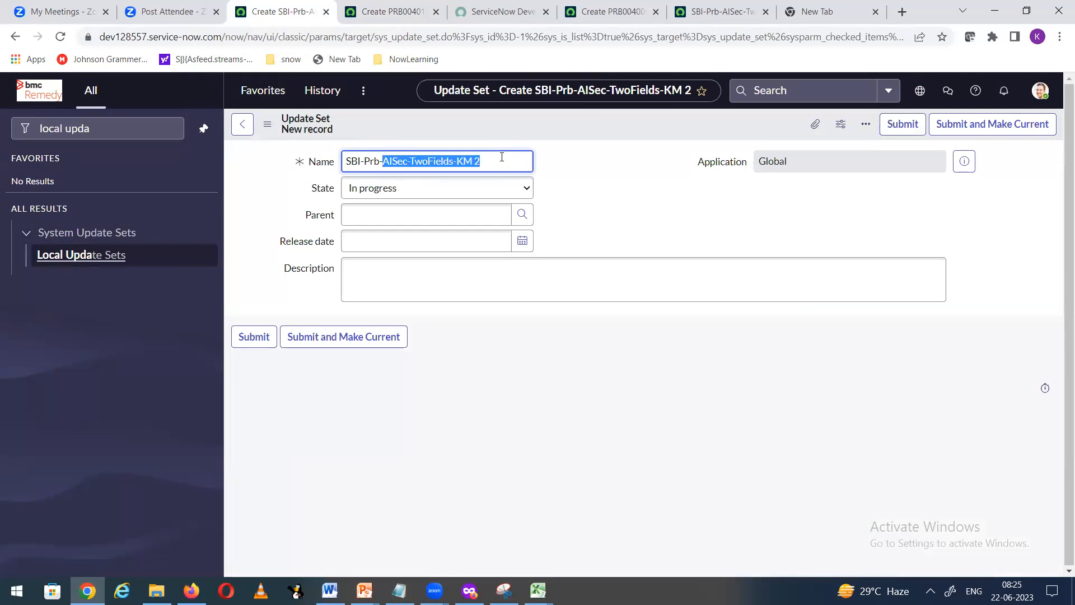
text(NEW)
key(BackSpace)
key(BackSpace)
key(BackSpace)
text(Ne)
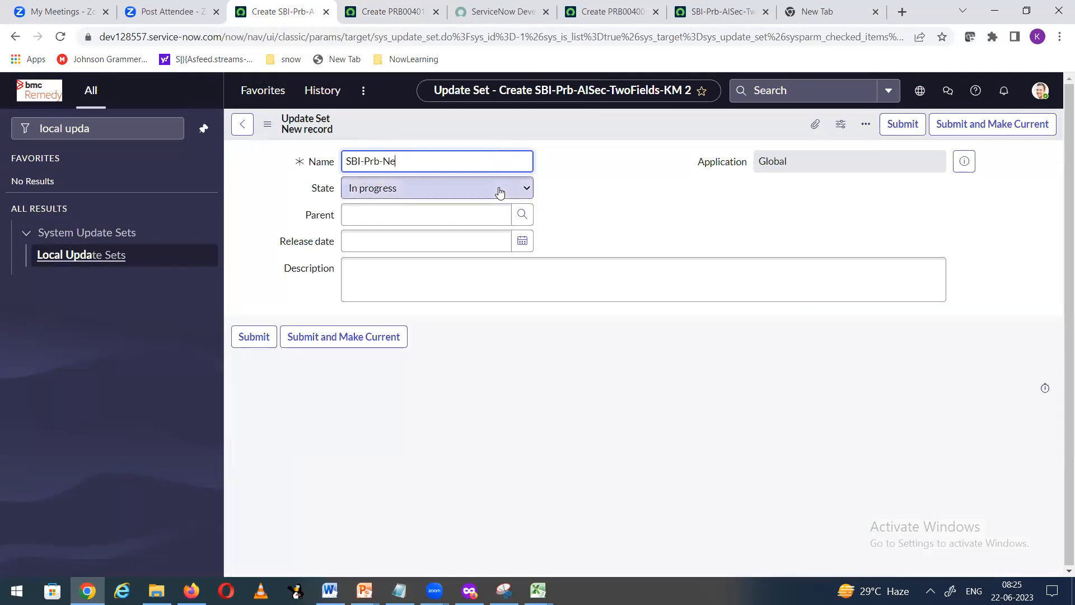
text(wSec-ProbInfo)
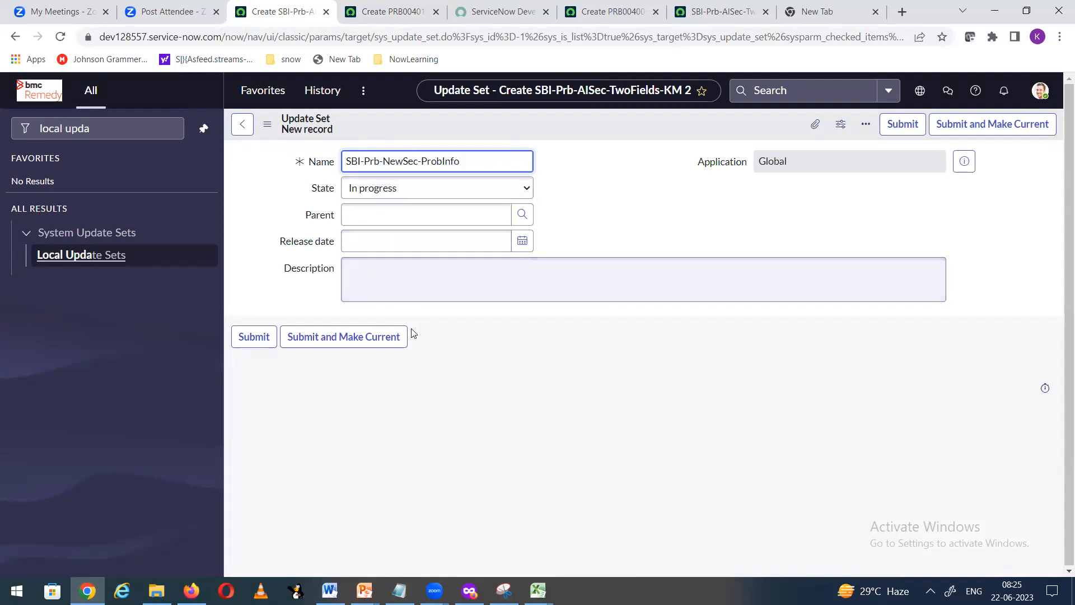
- Describe the update set as "Creating new section called Problem INformation on problem form", then submit it and make it current
click(433, 294)
text(Creating)
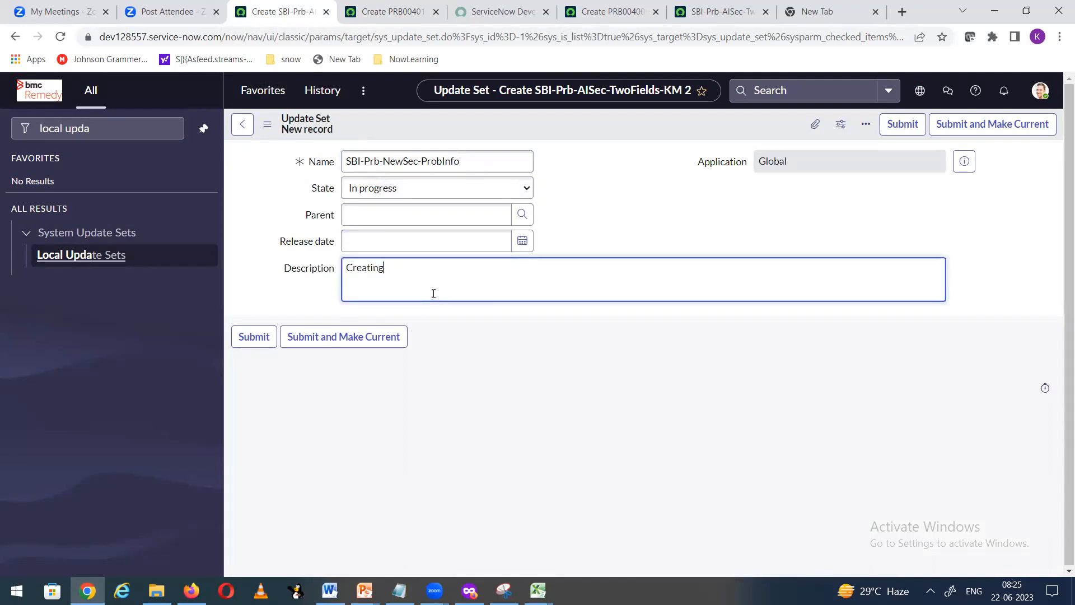
text( new section called Problem INformation on problem form)
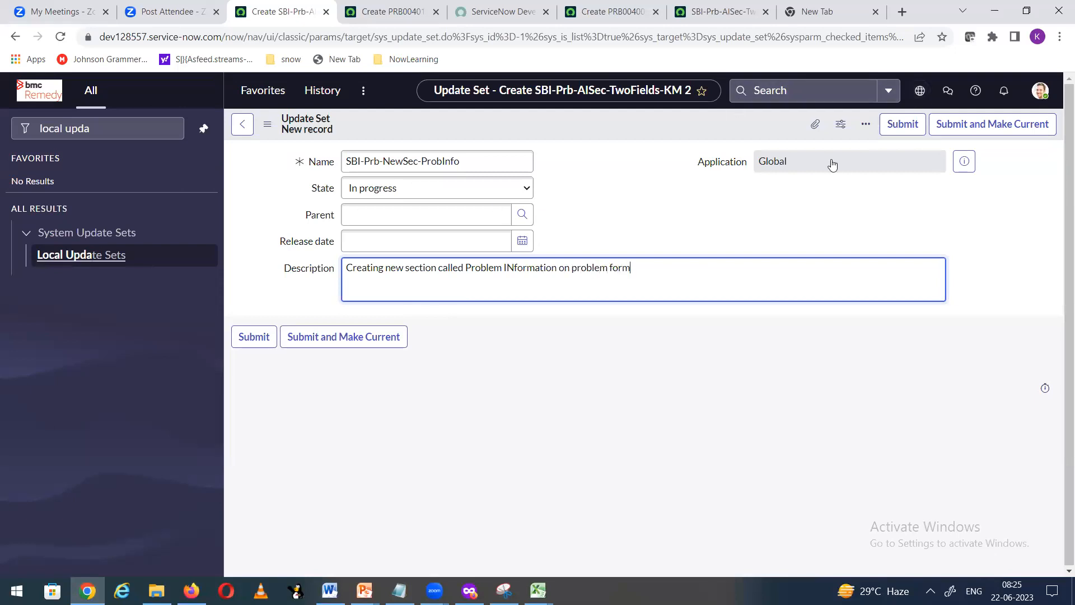
click(919, 90)
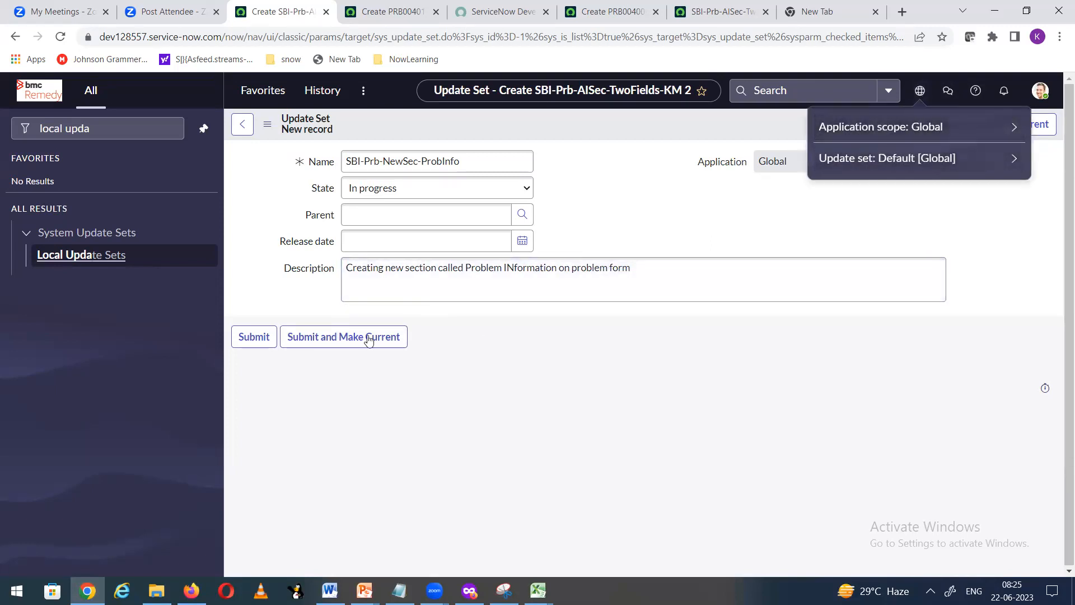
click(346, 347)
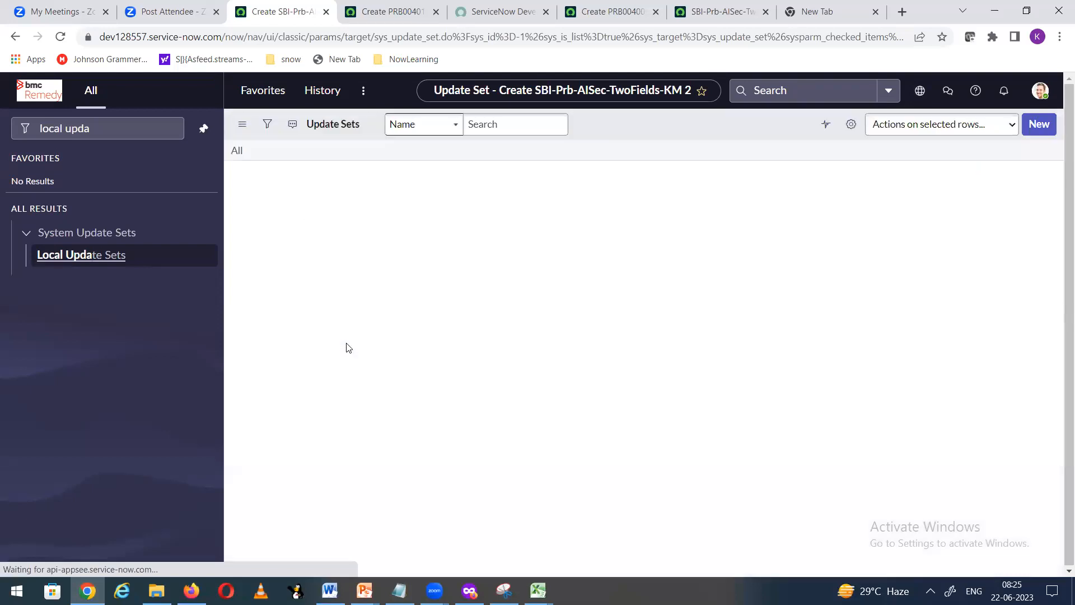
- Open the SBI-Prb-NewSec-ProbInfo update set record and check the current update set selection and its customer updates
click(371, 508)
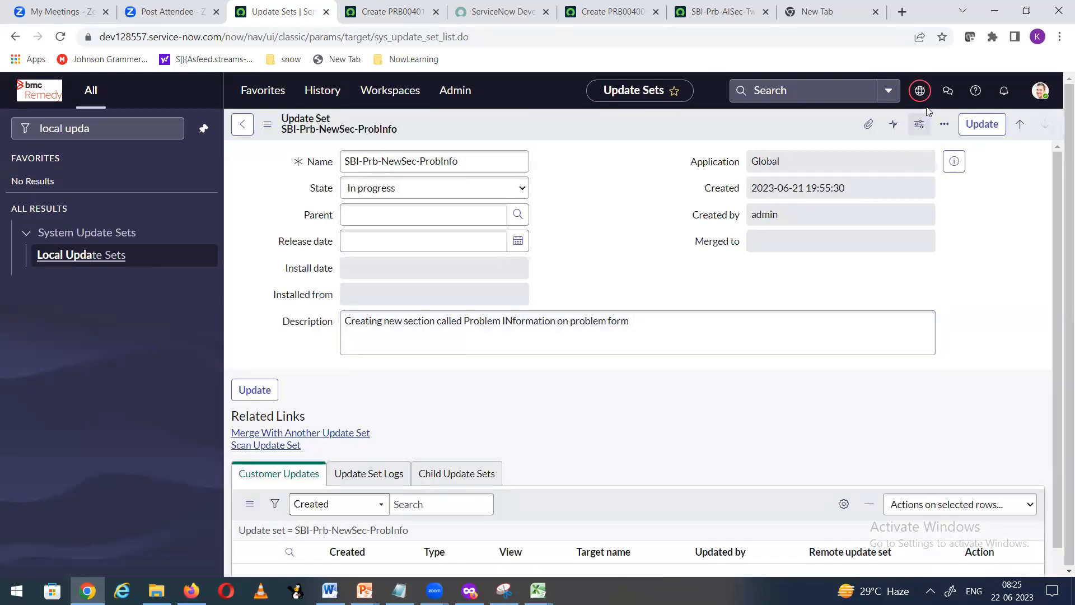
click(920, 90)
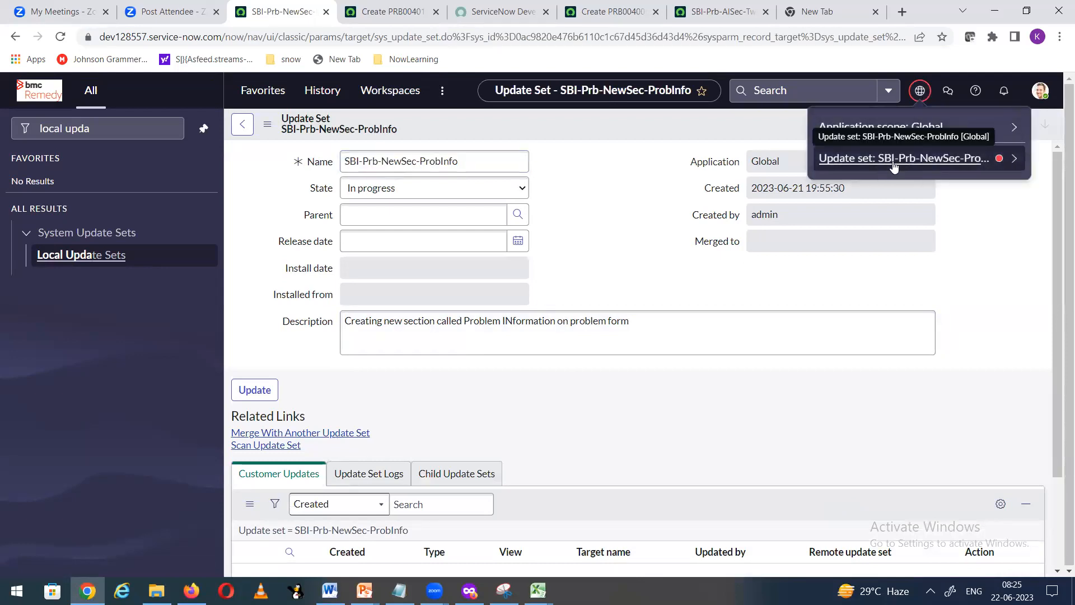
click(632, 209)
scroll(631, 209, down, 2)
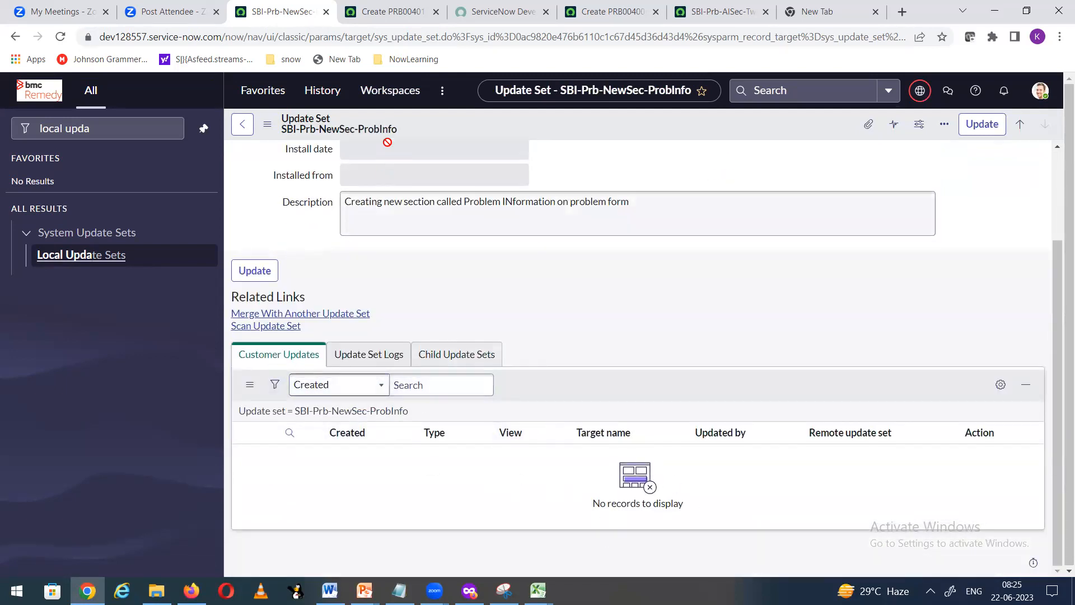
- Open the Form Layout configuration of the Problem form on dev128557, discarding the unsaved record entries
click(394, 12)
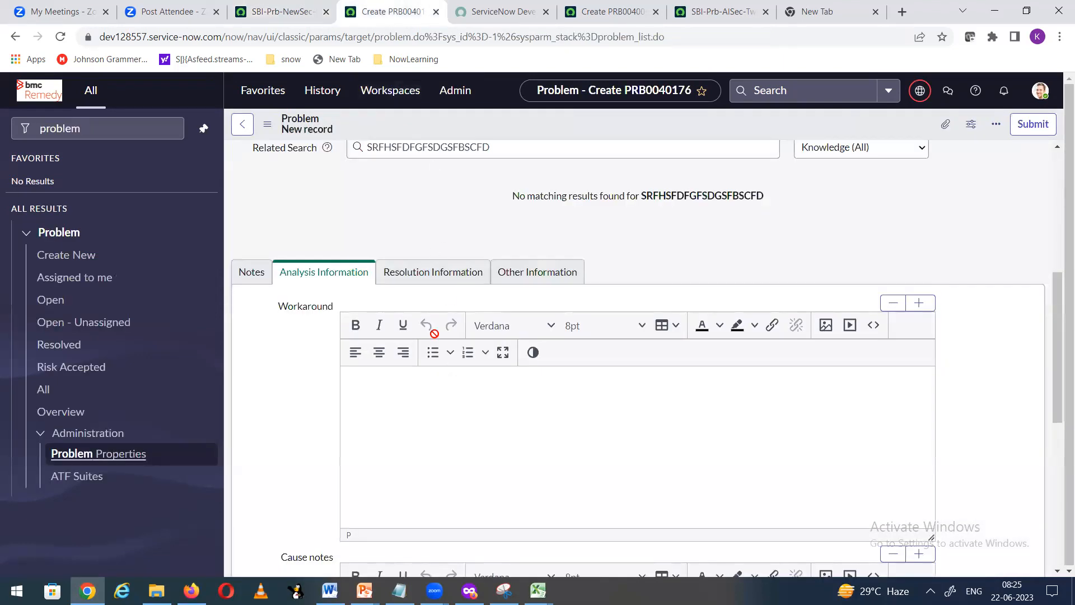
right_click(499, 119)
mouse_move(536, 148)
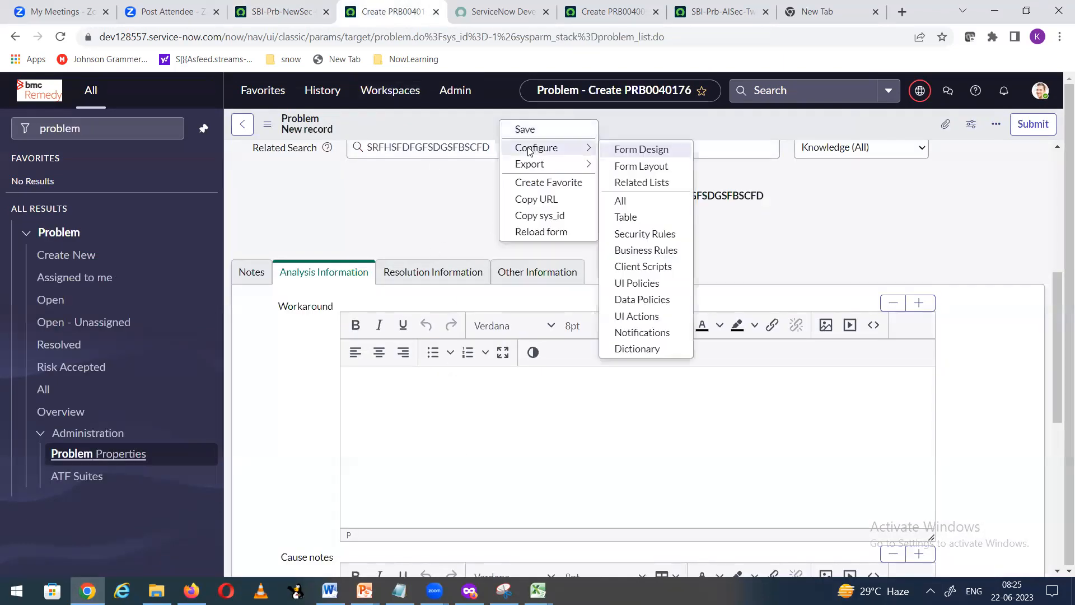
click(638, 172)
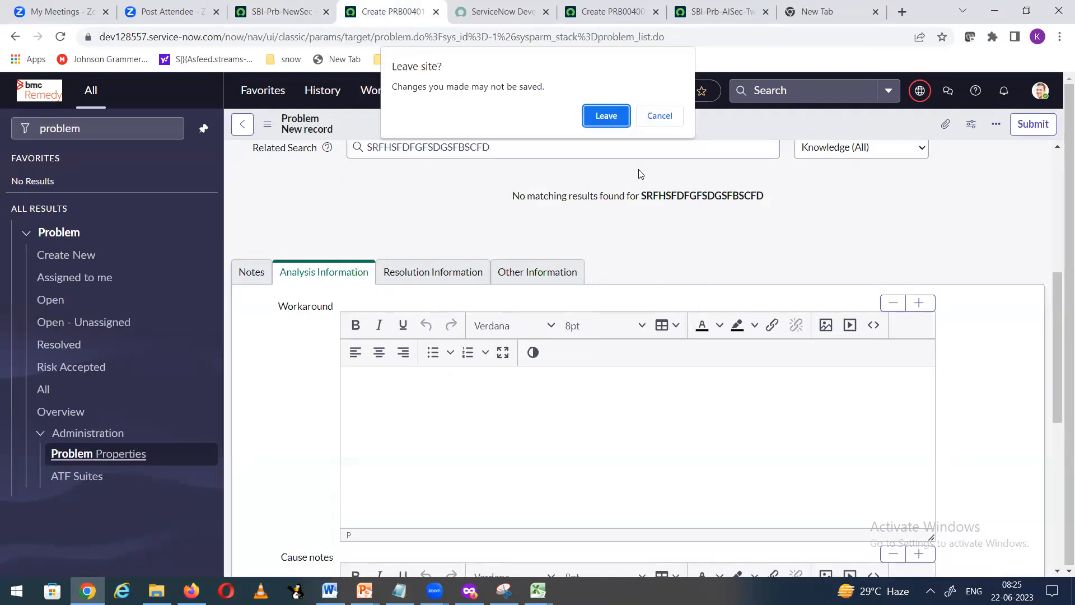
click(607, 114)
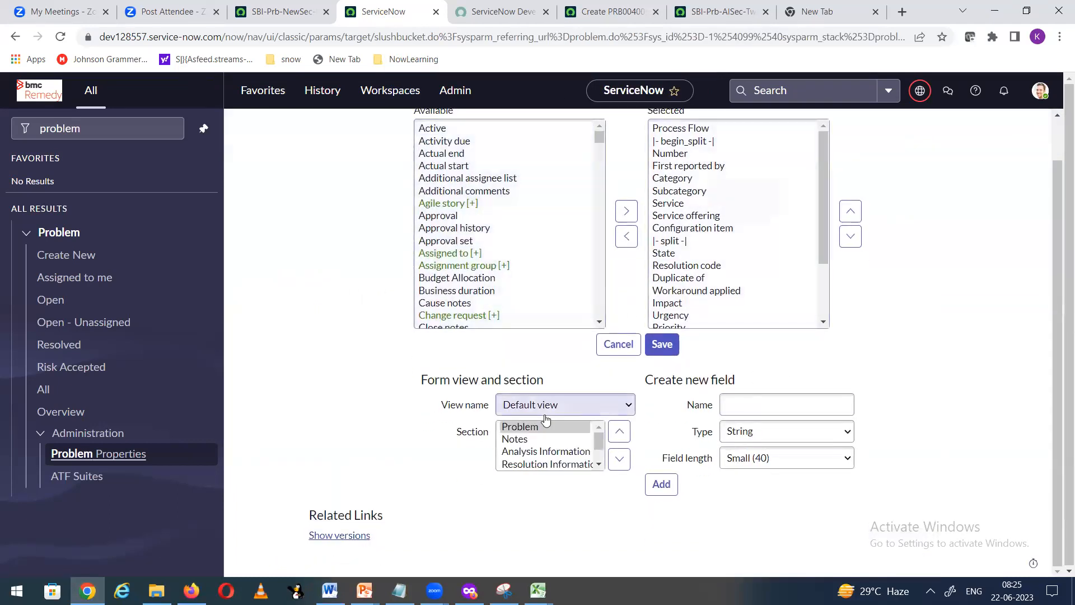
- Create a new form section captioned Problem Information in the Default view and save the layout
scroll(598, 463, down, 2)
click(513, 465)
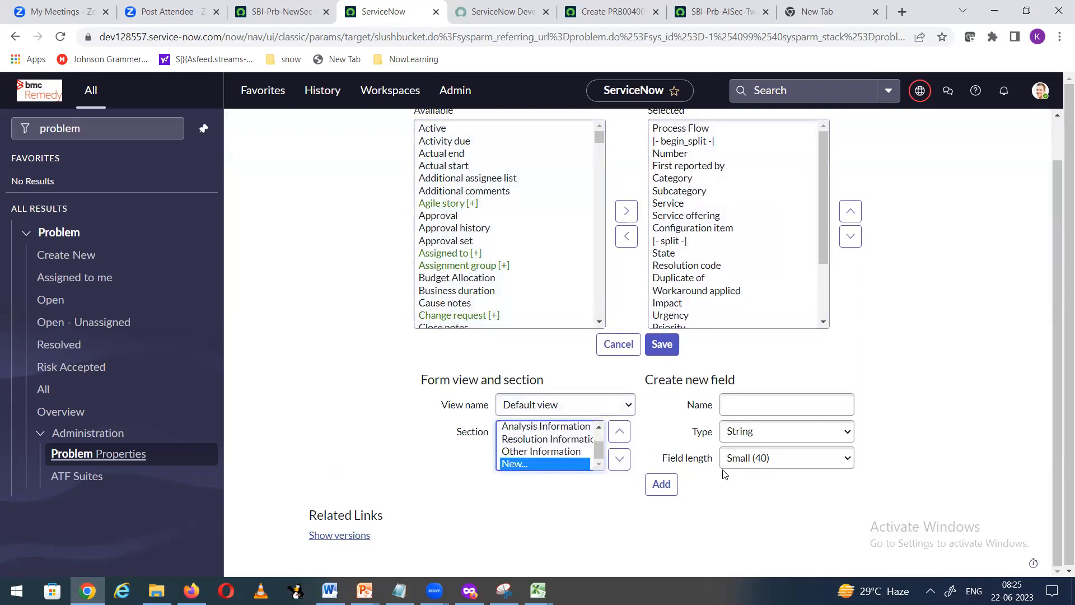
click(624, 339)
text(Problem Information)
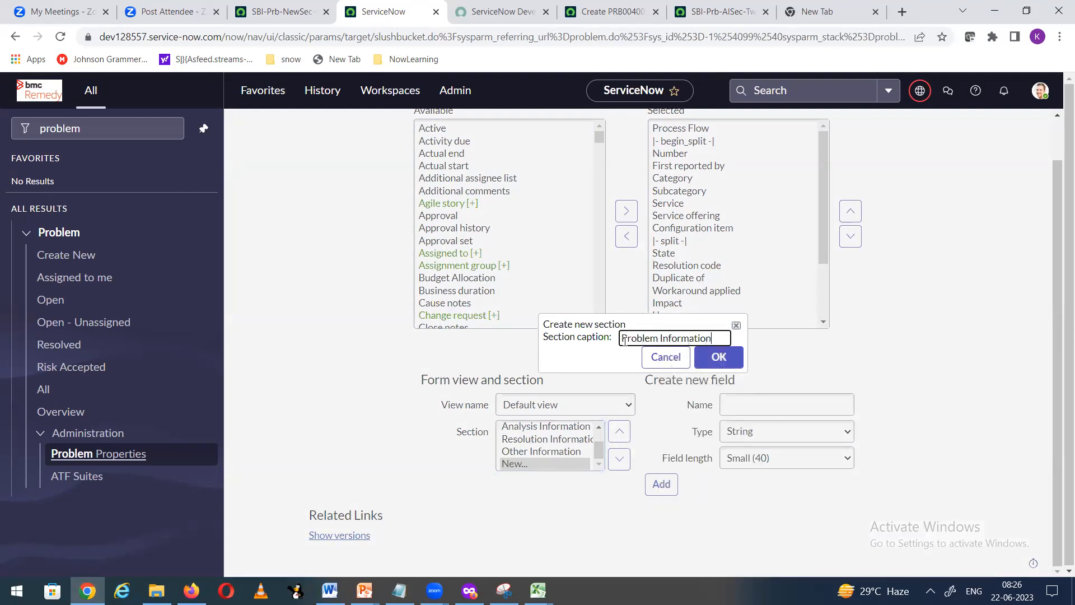
click(719, 357)
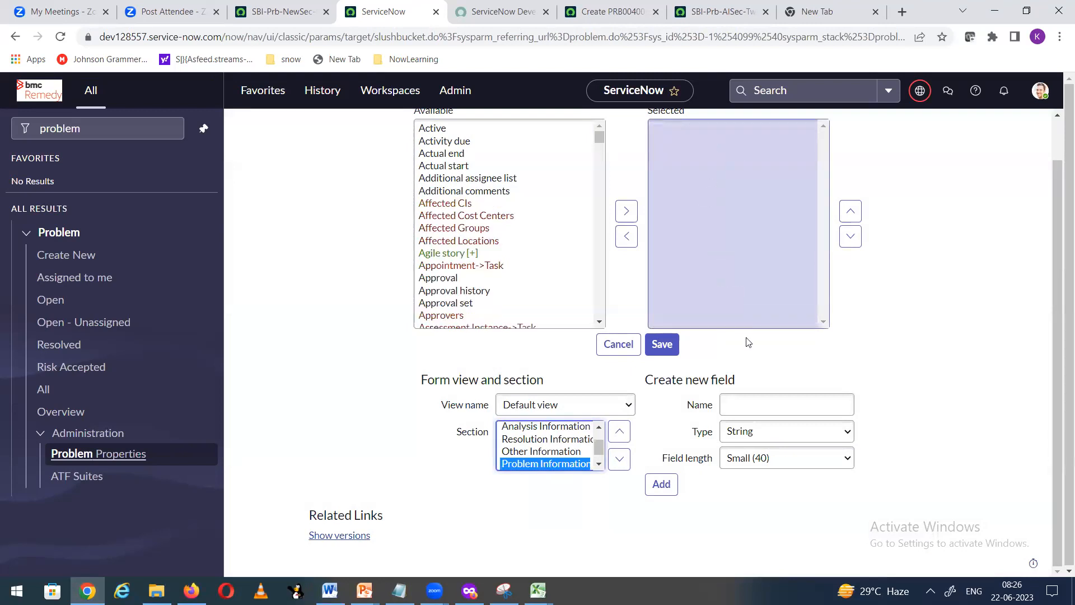
click(760, 405)
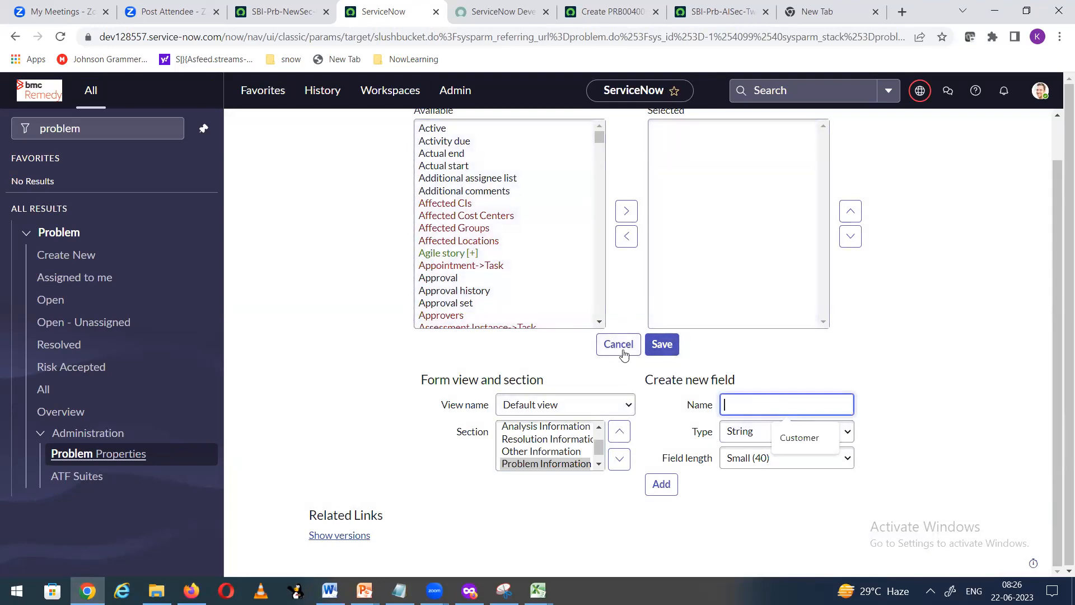
click(661, 347)
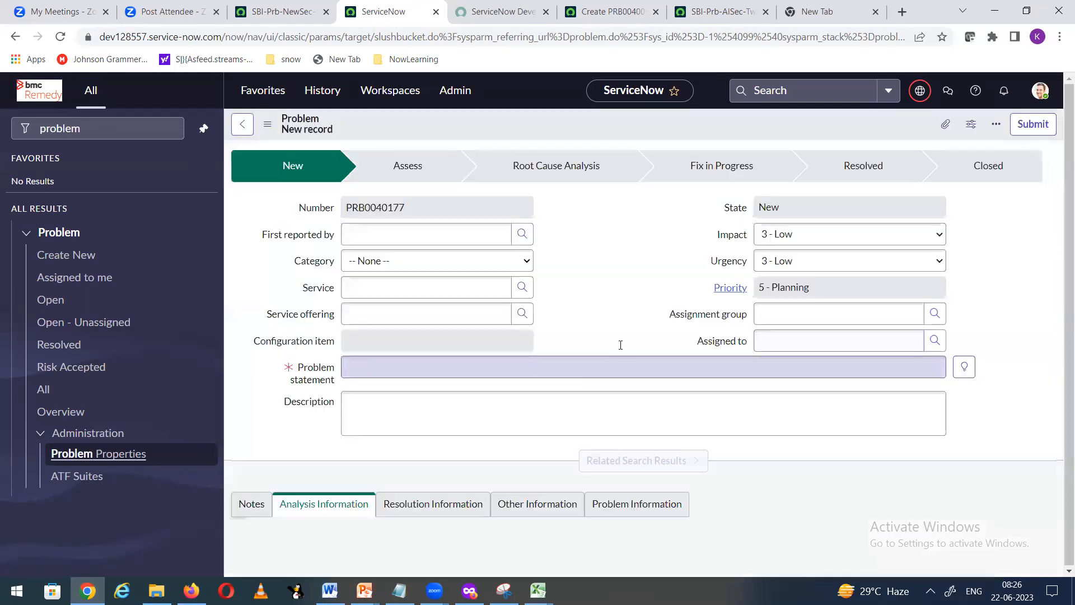
- Examine the Problem Information section and the fields of the Analysis Information section on the Problem form
scroll(644, 470, down, 10)
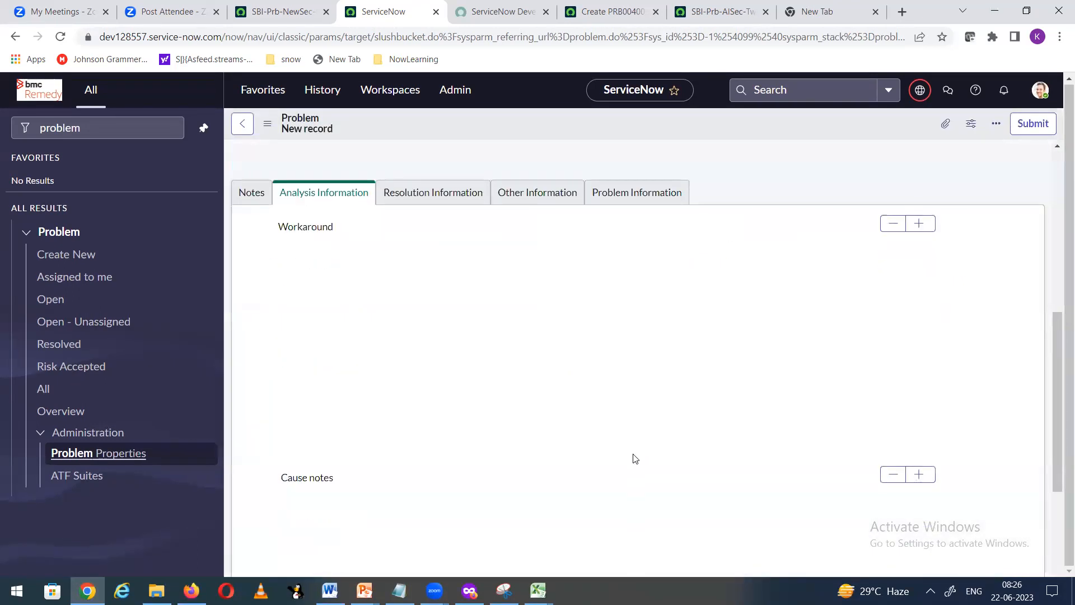
scroll(636, 434, up, 4)
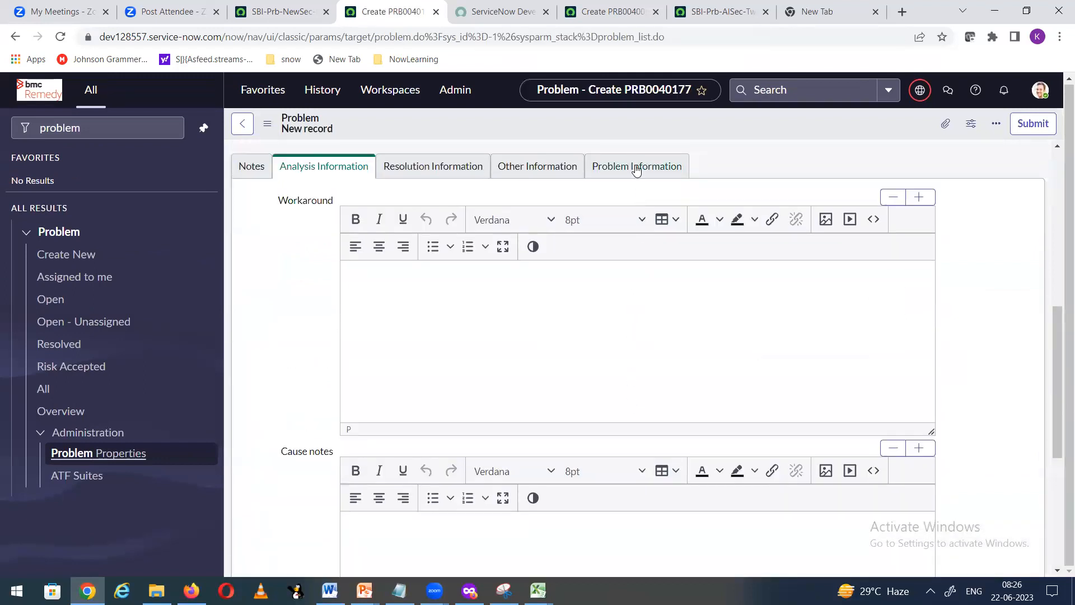
click(636, 168)
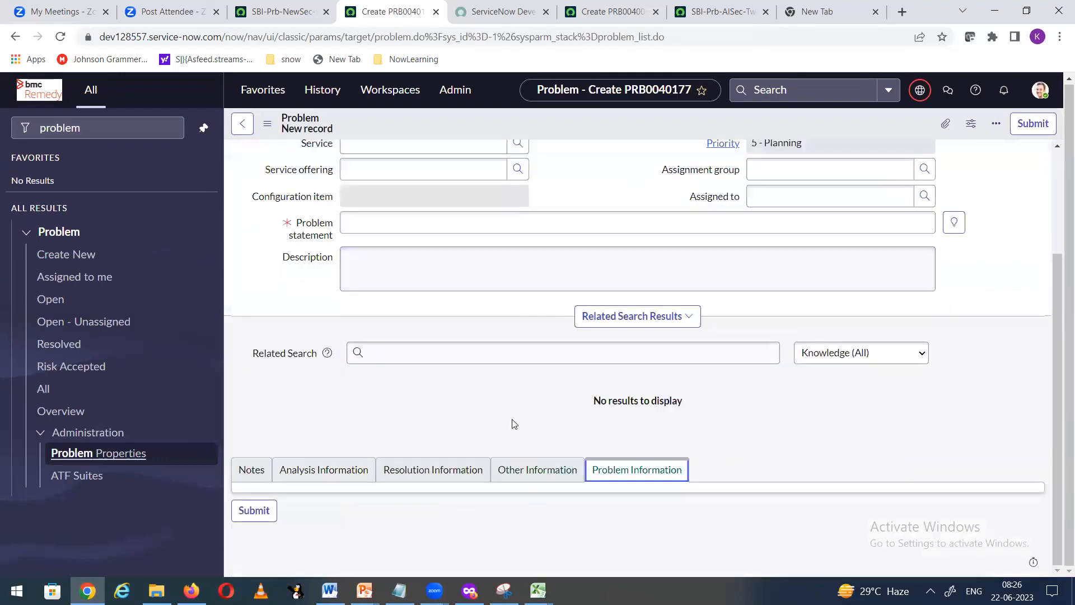
click(537, 470)
scroll(521, 457, down, 1)
click(314, 410)
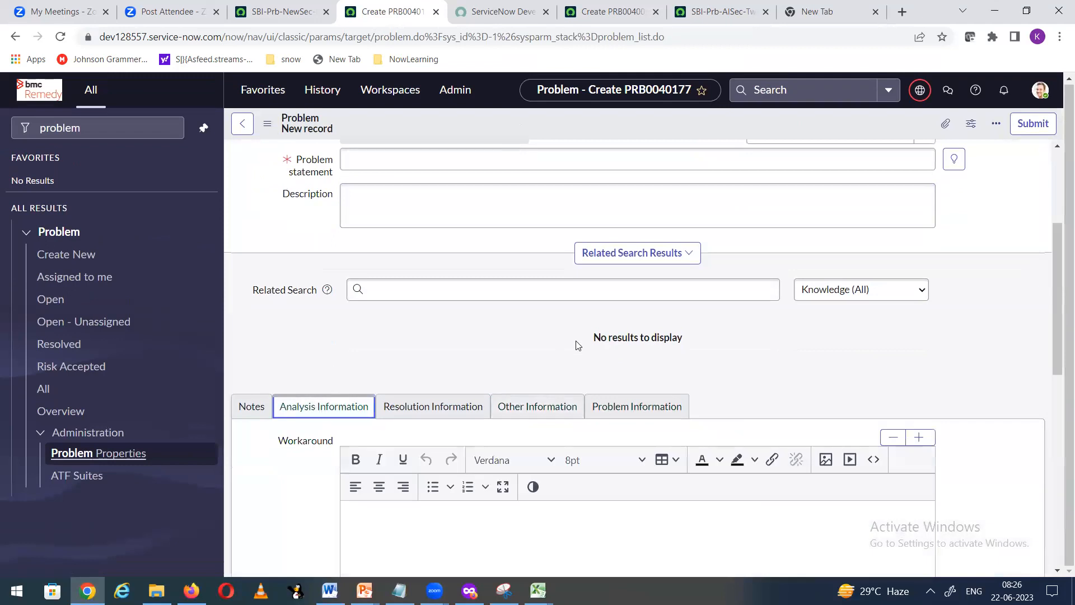
scroll(576, 345, down, 5)
scroll(579, 349, down, 3)
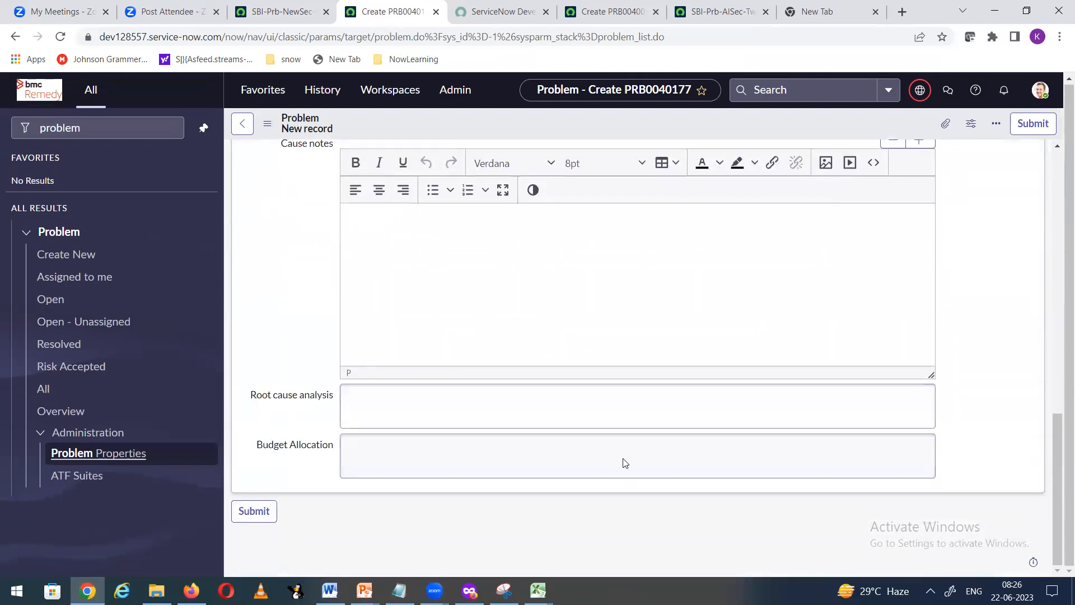
scroll(625, 463, up, 10)
click(617, 496)
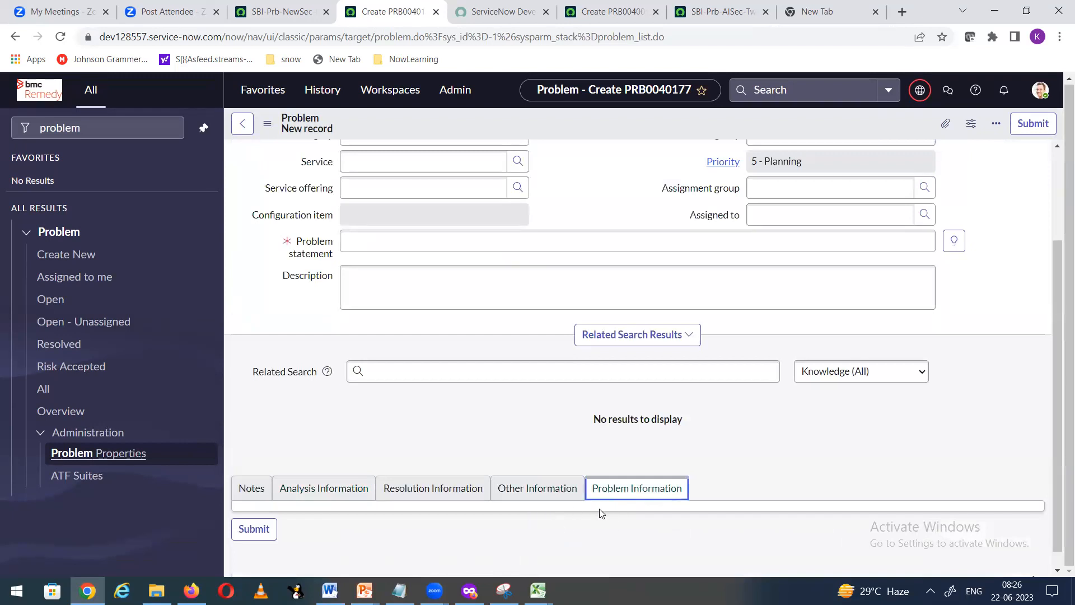
- Remove Root cause analysis and Budget Allocation from the Analysis Information section in the Problem form layout and save it
right_click(439, 113)
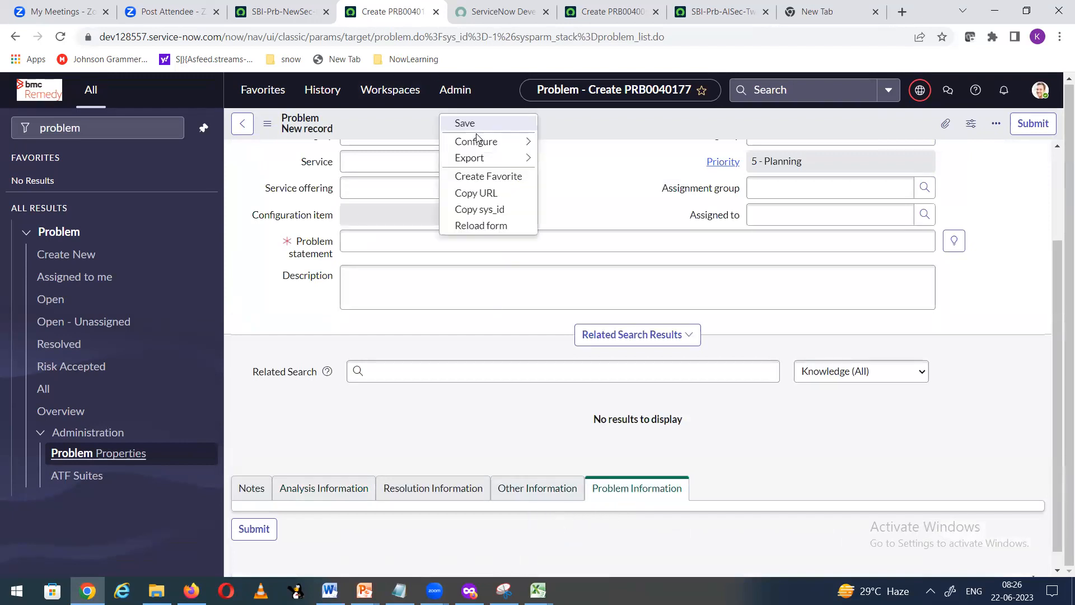
mouse_move(478, 142)
click(565, 161)
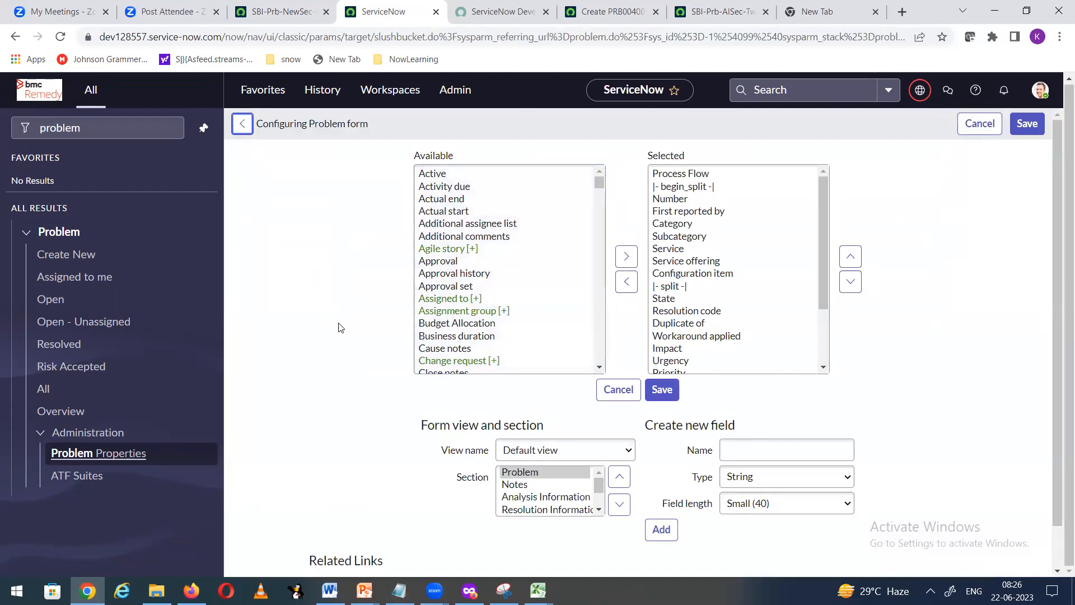
click(541, 498)
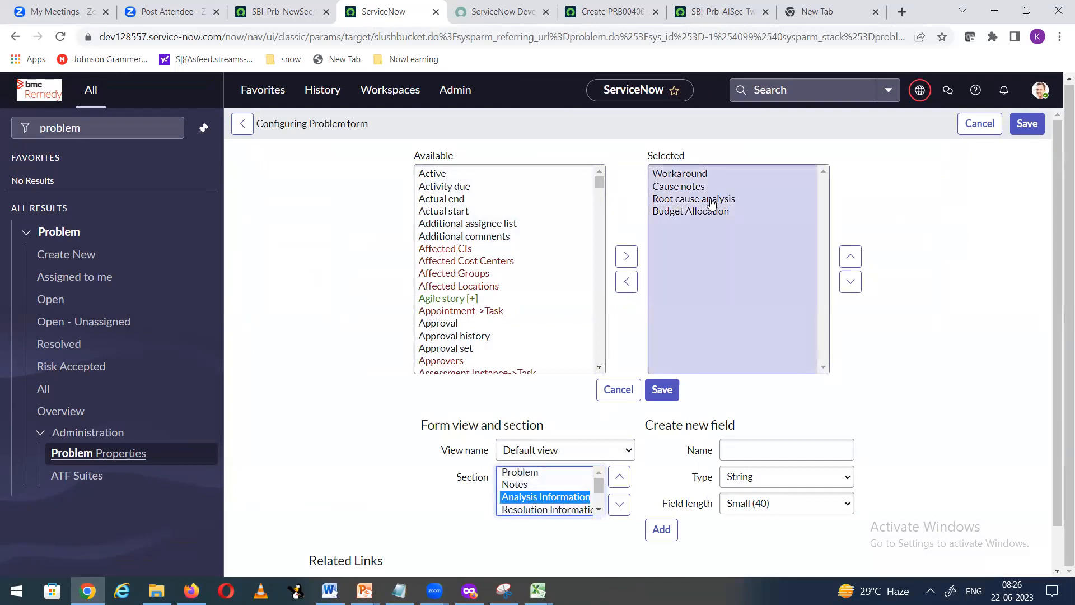
click(712, 202)
click(626, 282)
click(691, 199)
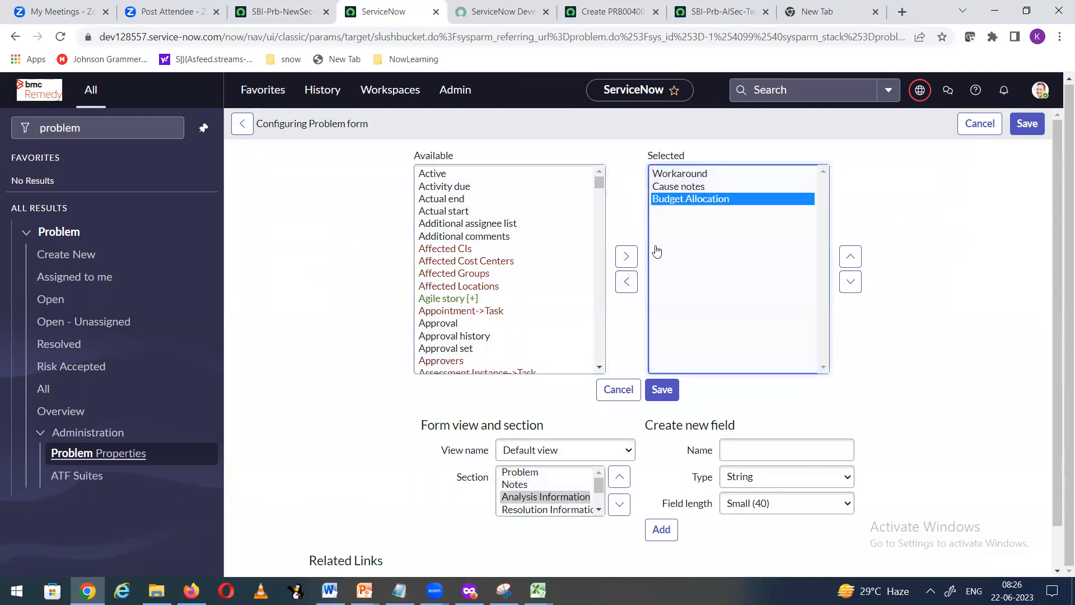
click(627, 285)
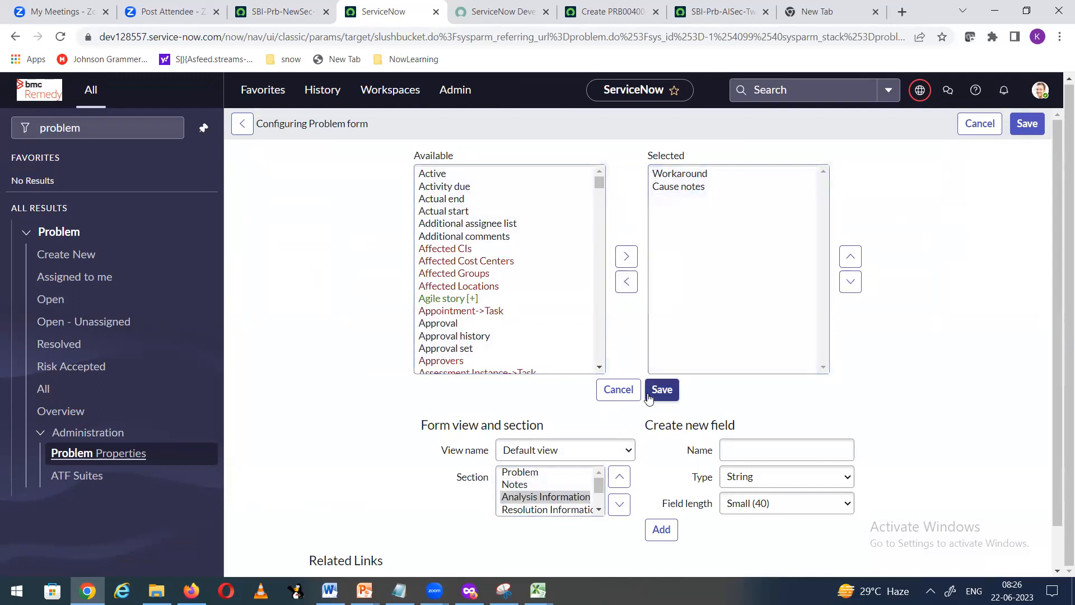
click(649, 395)
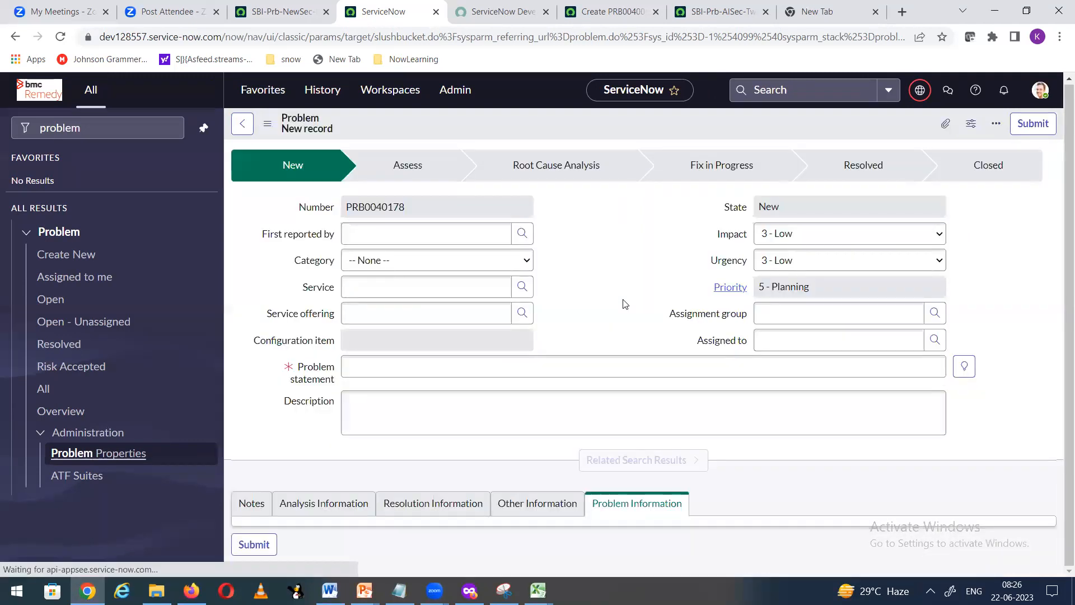
- Reopen the Problem form's Form Layout configuration and select the Problem Information section
scroll(621, 300, down, 3)
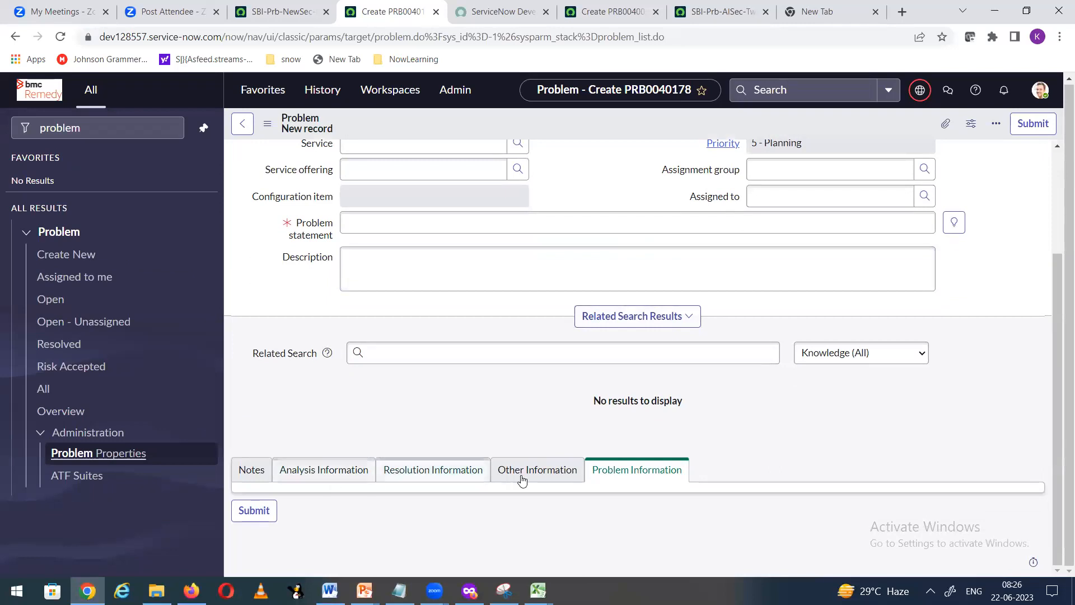
right_click(591, 134)
mouse_move(616, 151)
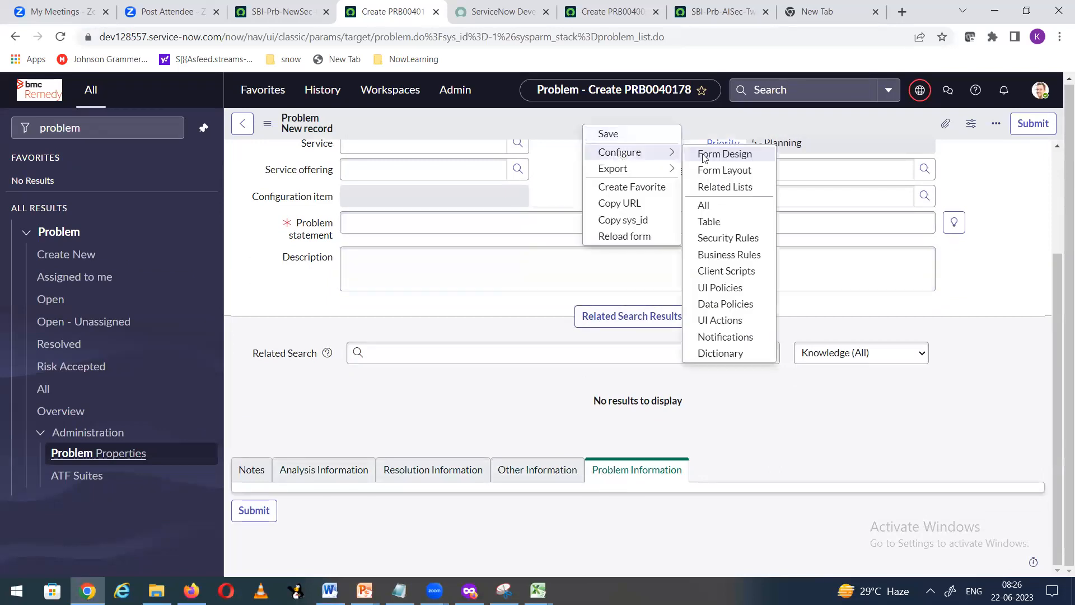
click(713, 172)
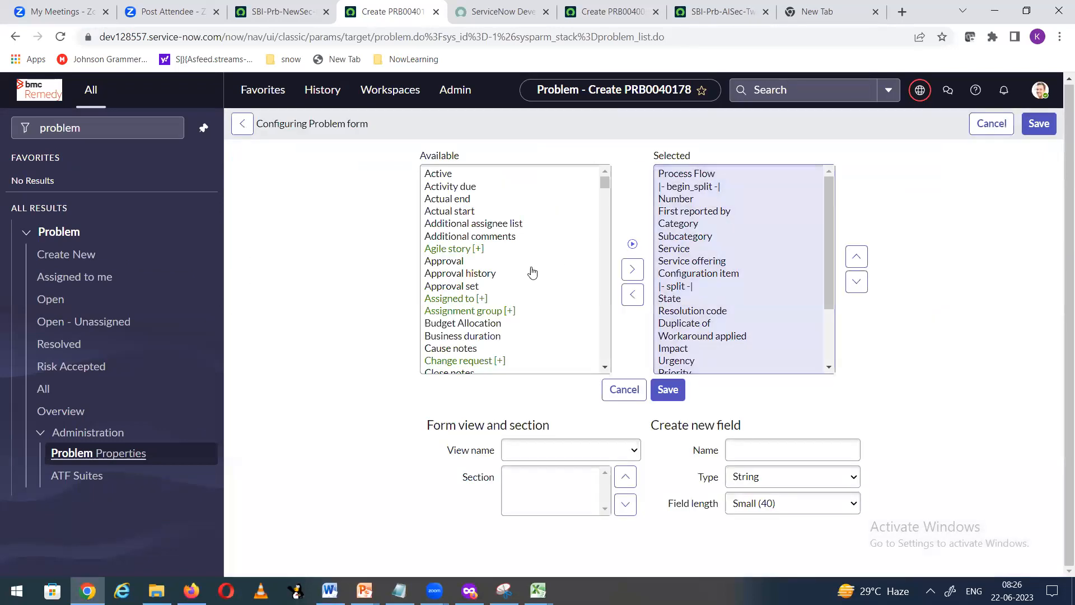
scroll(547, 490, down, 1)
click(542, 497)
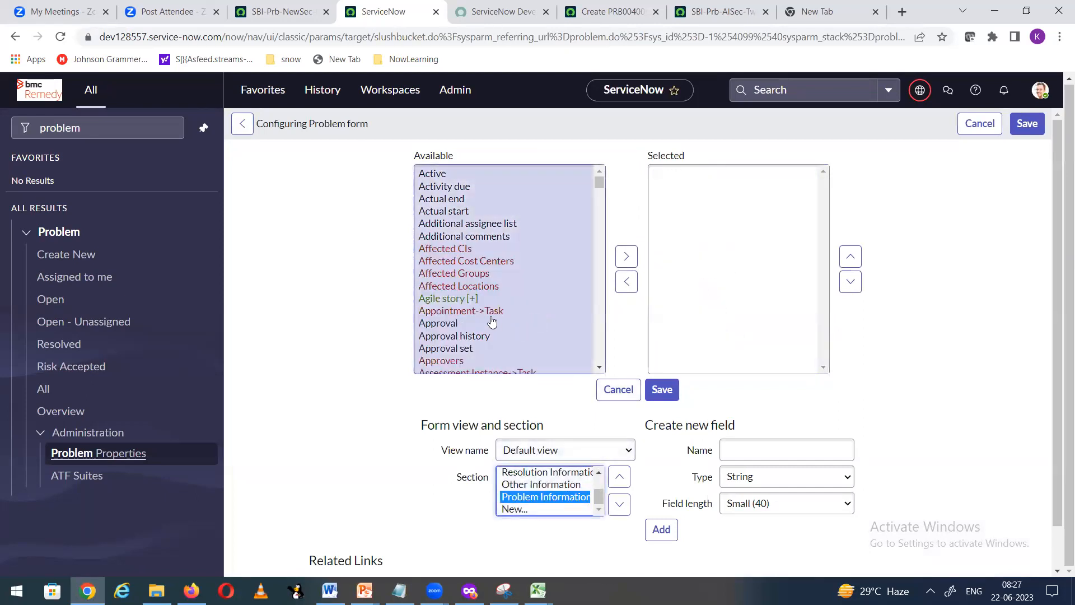
- Add the Root cause analysis field to the selected fields of the Problem Information section
click(460, 338)
key(r)
click(599, 367)
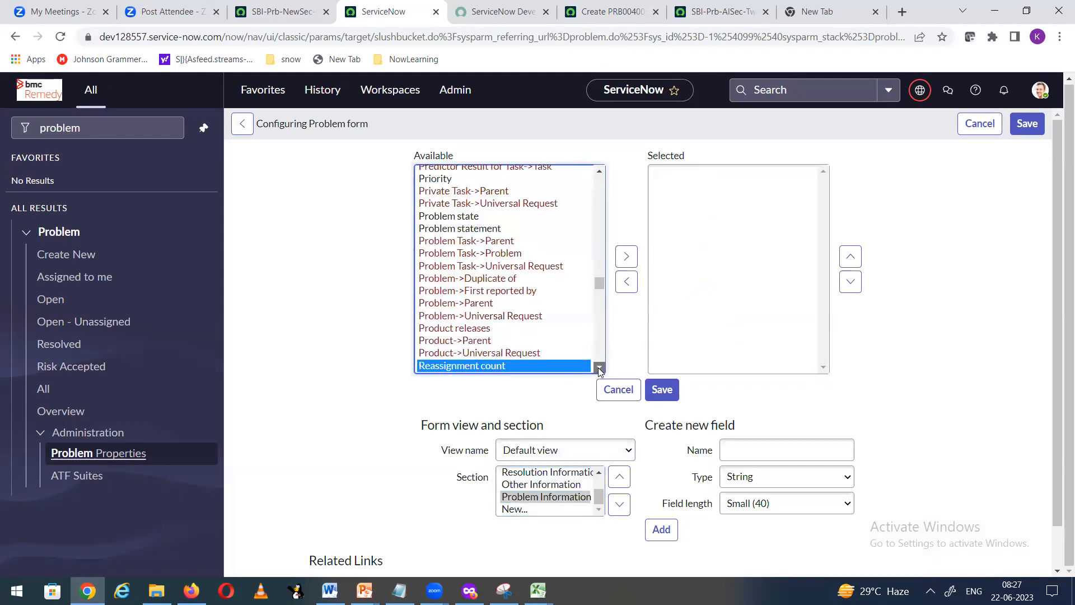
click(600, 369)
click(600, 369)
click(599, 369)
click(600, 369)
click(600, 369)
click(600, 369)
click(599, 369)
click(599, 369)
scroll(599, 370, down, 12)
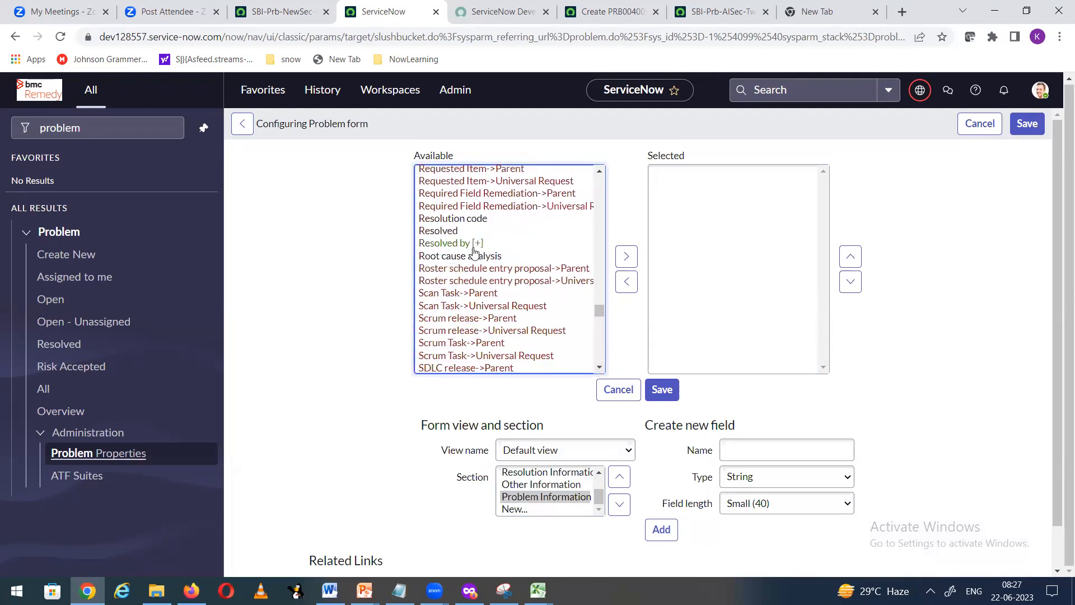
click(476, 256)
click(626, 256)
- Add the Budget Allocation field to the Problem Information section and save the Problem form layout
click(488, 292)
key(b)
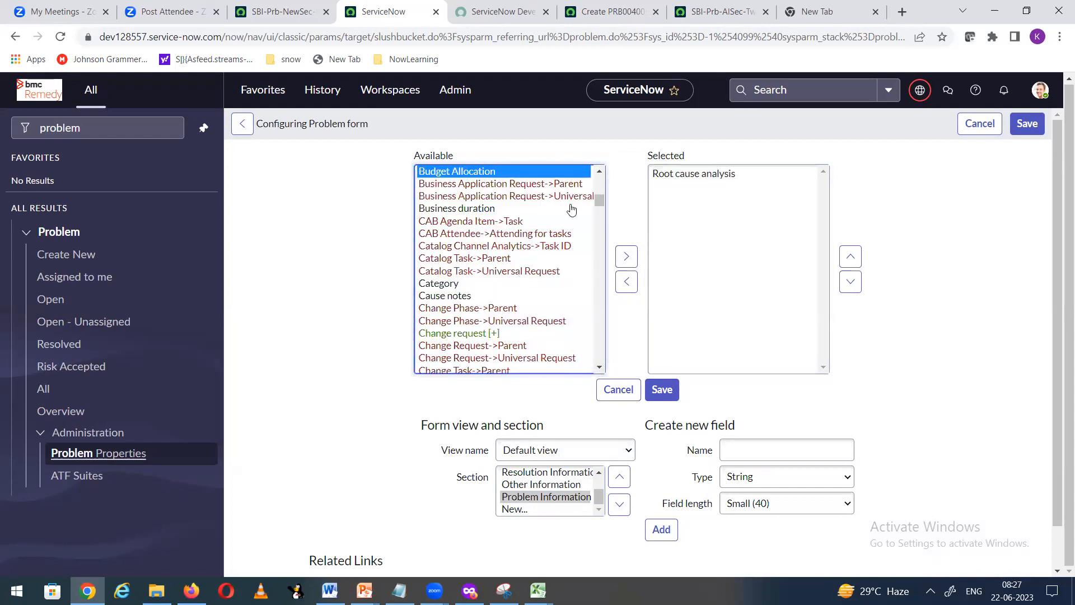
click(626, 256)
click(662, 389)
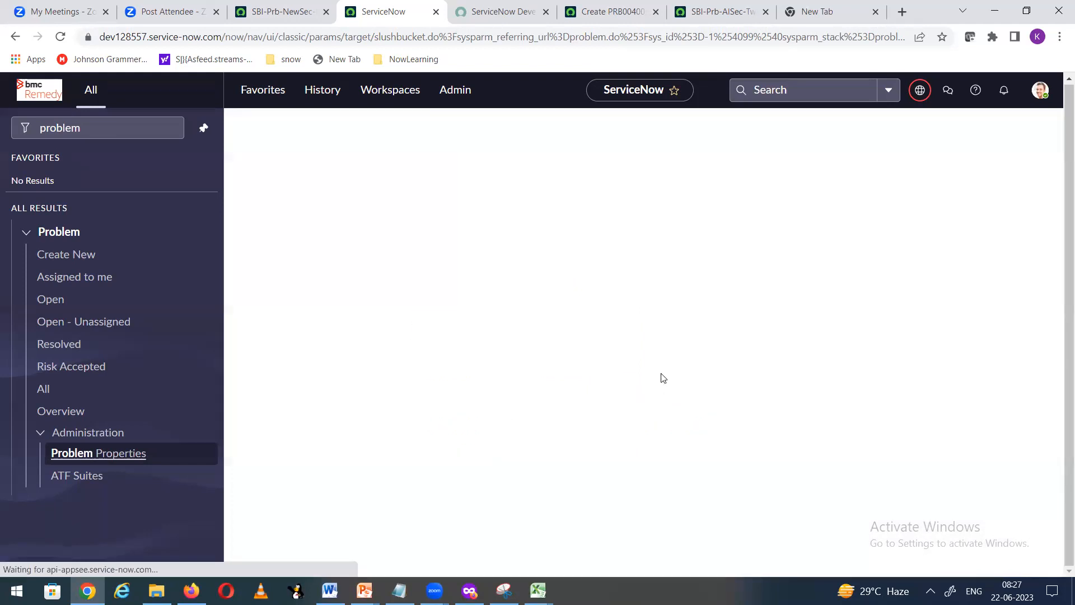
scroll(611, 416, down, 3)
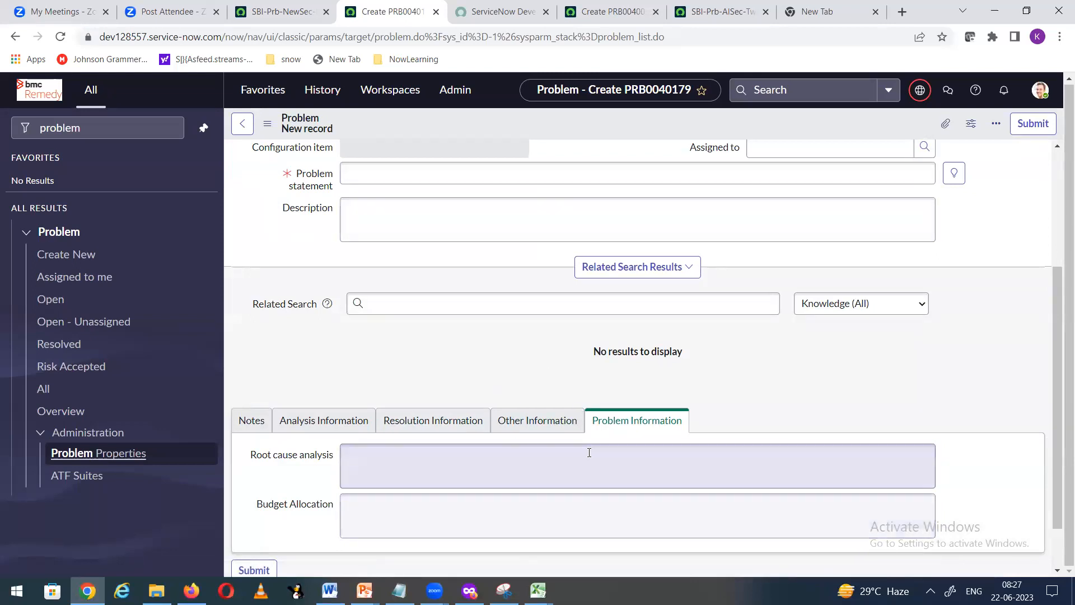
- Reload the SBI-Prb-NewSec-ProbInfo update set record and review its captured customer updates and name
click(284, 14)
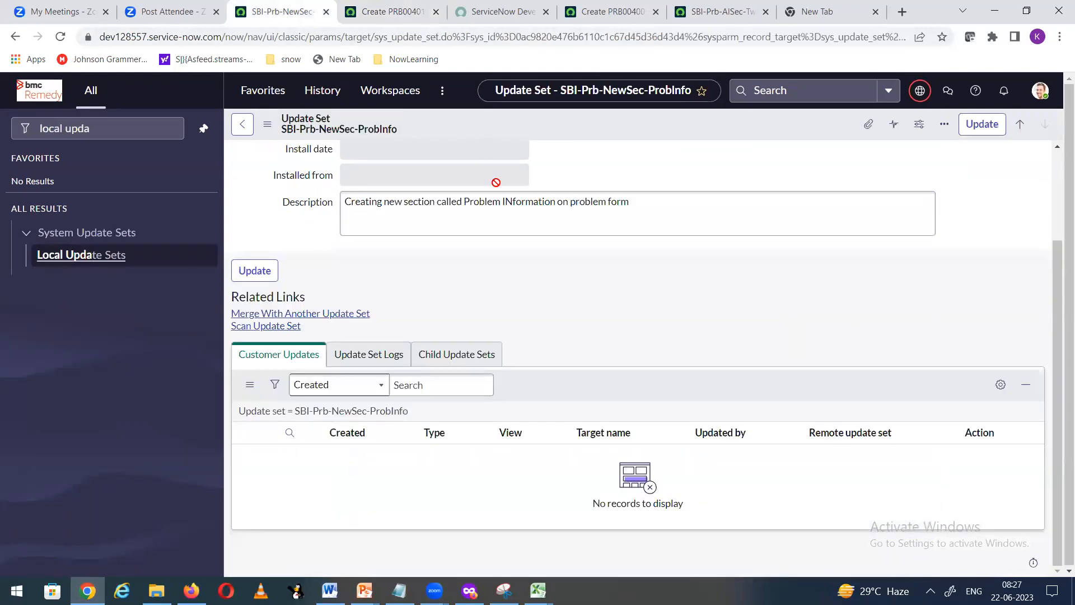
right_click(650, 128)
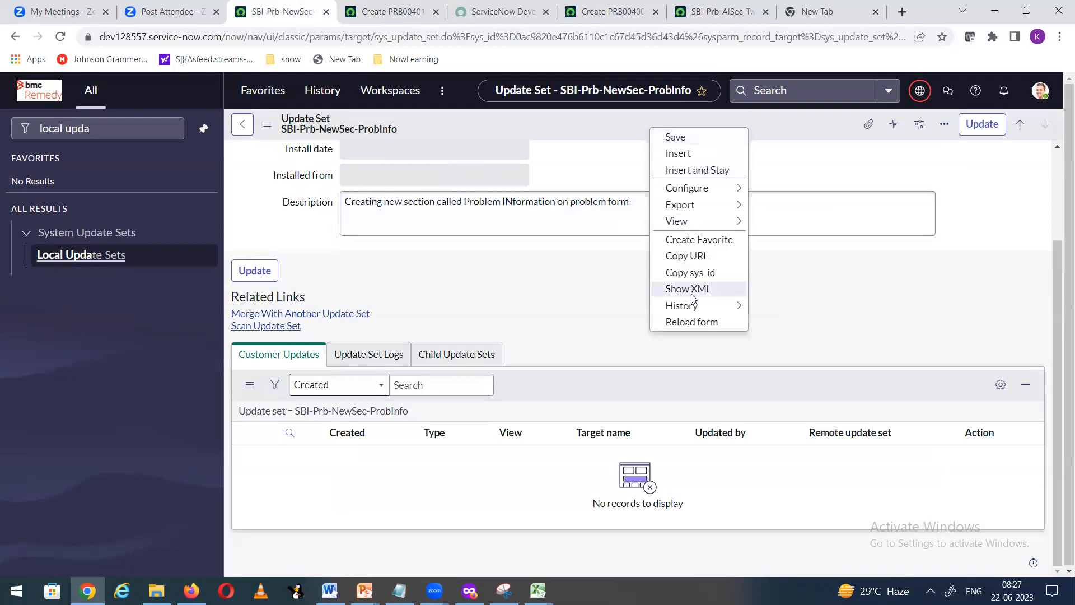
click(689, 324)
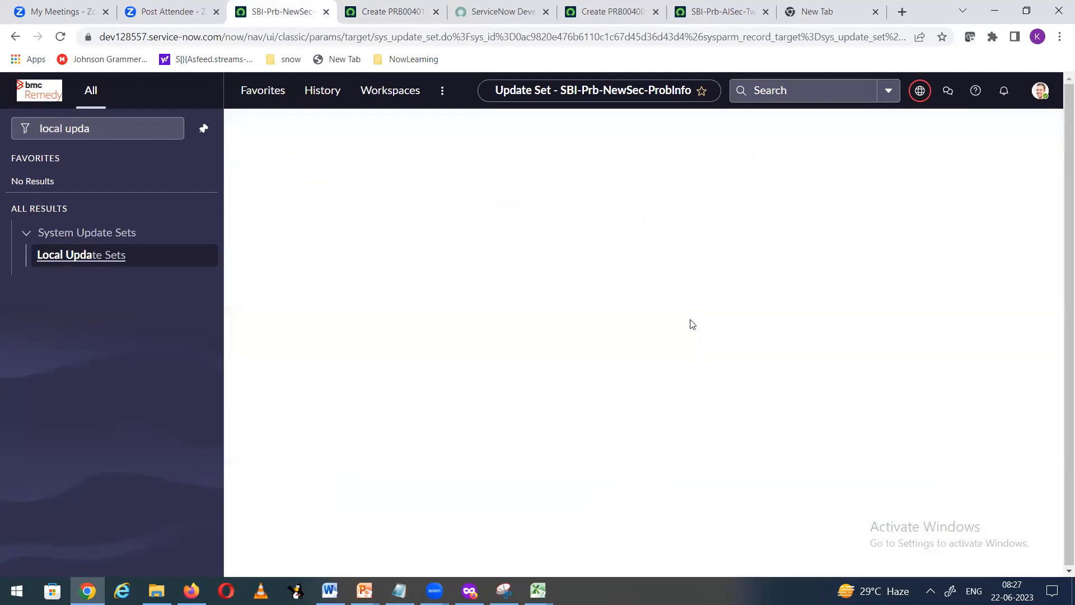
scroll(693, 324, down, 1)
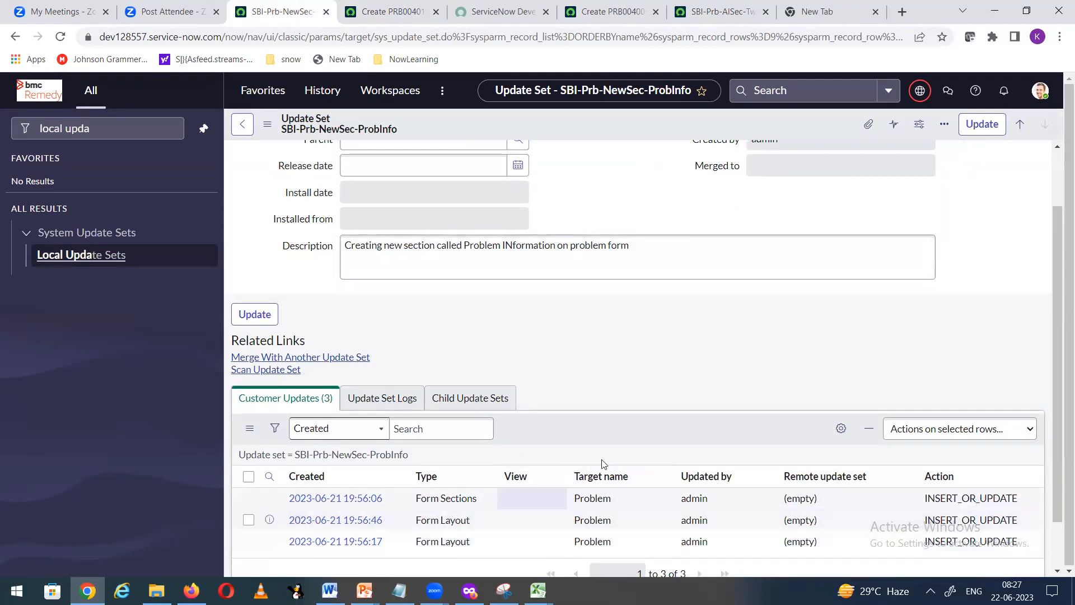
scroll(580, 367, up, 1)
drag(481, 161, 352, 151)
drag(507, 164, 330, 156)
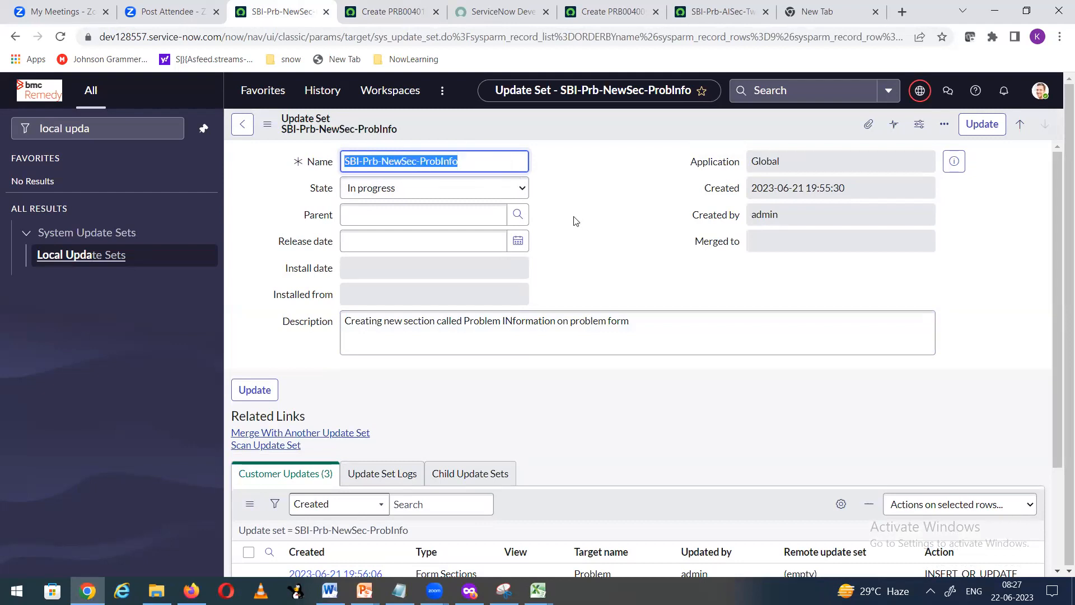
- Set the update set's state to Complete, save the record, and check which update set is current
click(513, 191)
click(463, 216)
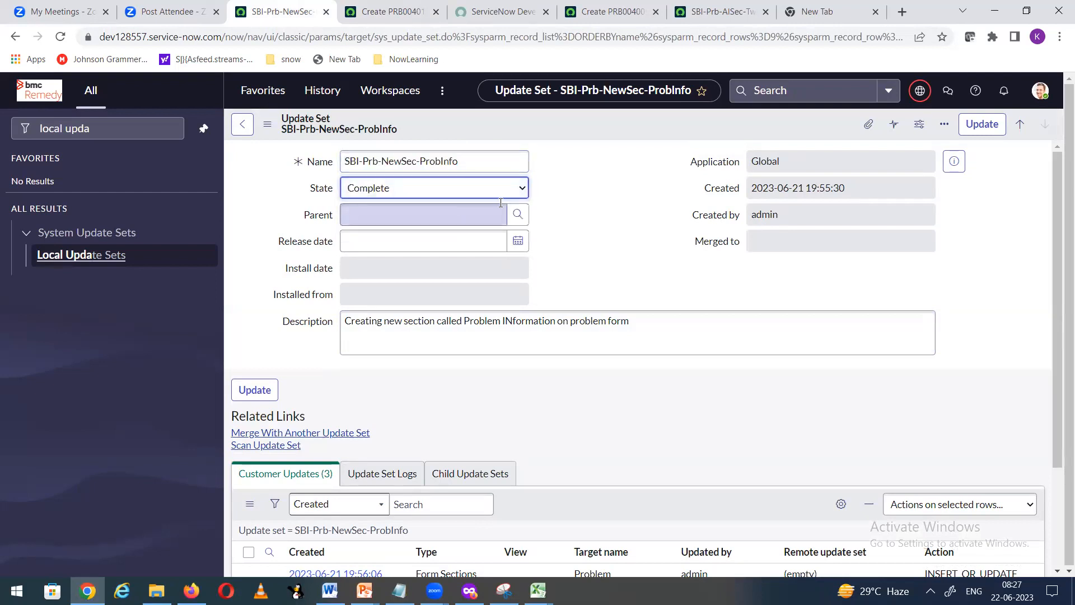
right_click(611, 127)
click(630, 137)
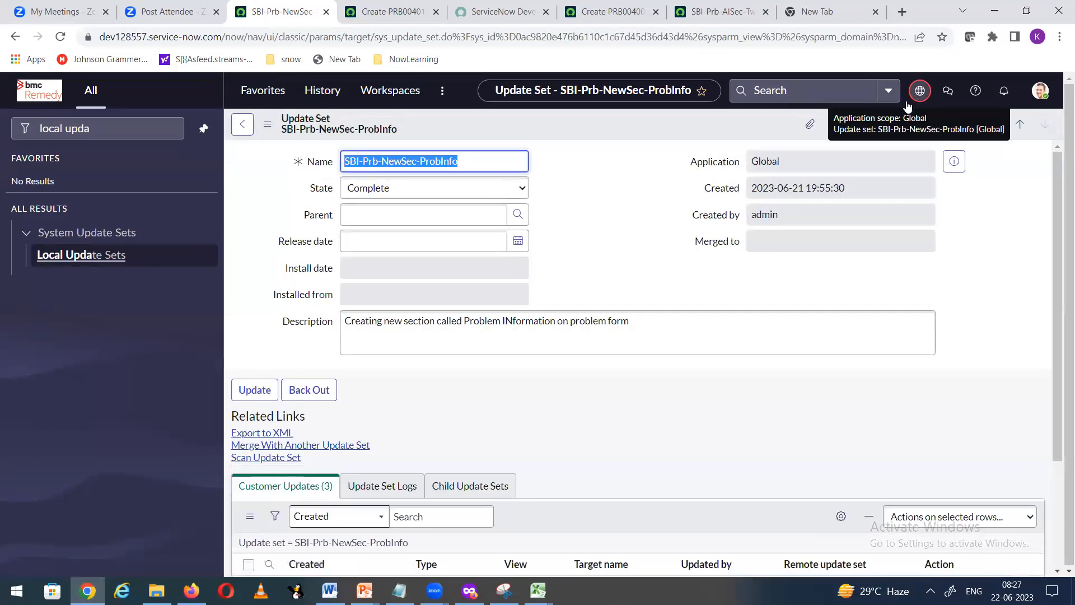
click(920, 90)
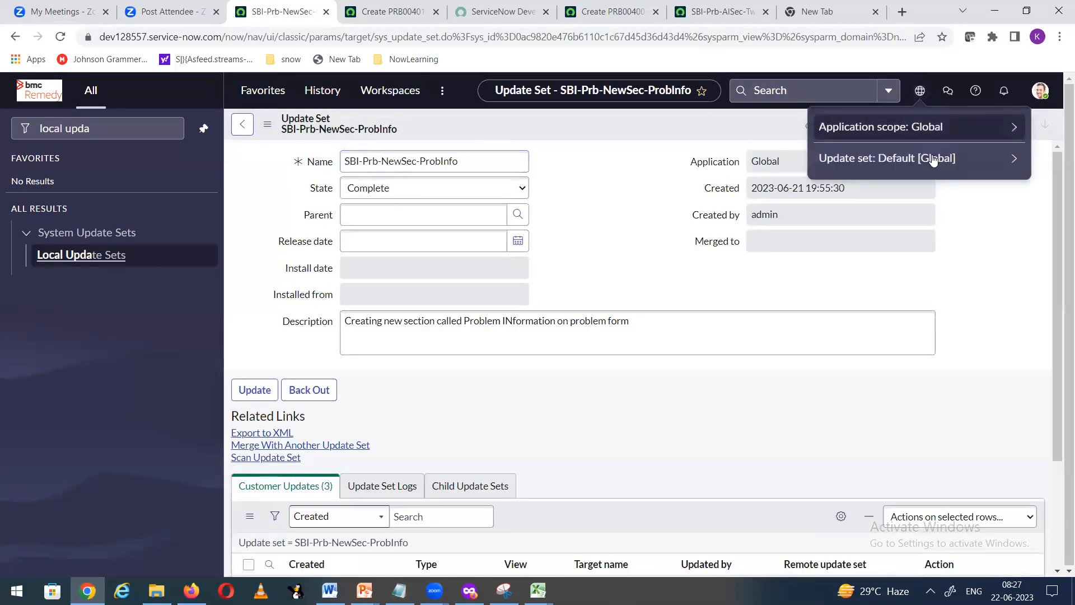
click(646, 169)
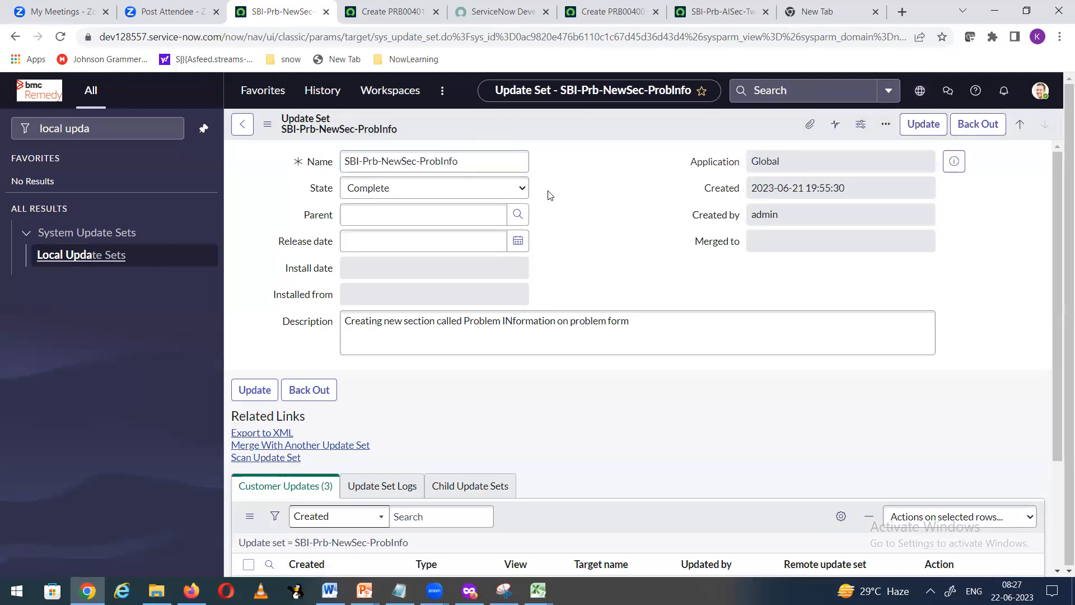
- Copy the update set's name, export the update set to XML, and show the downloaded file in its folder
drag(472, 162, 283, 170)
key(ctrl+c)
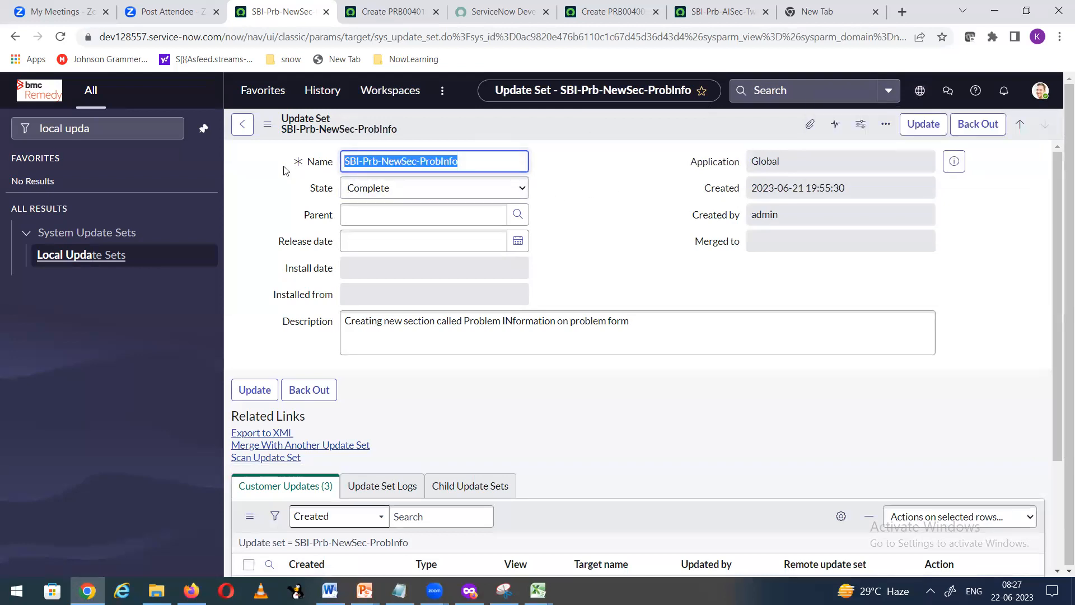
click(274, 435)
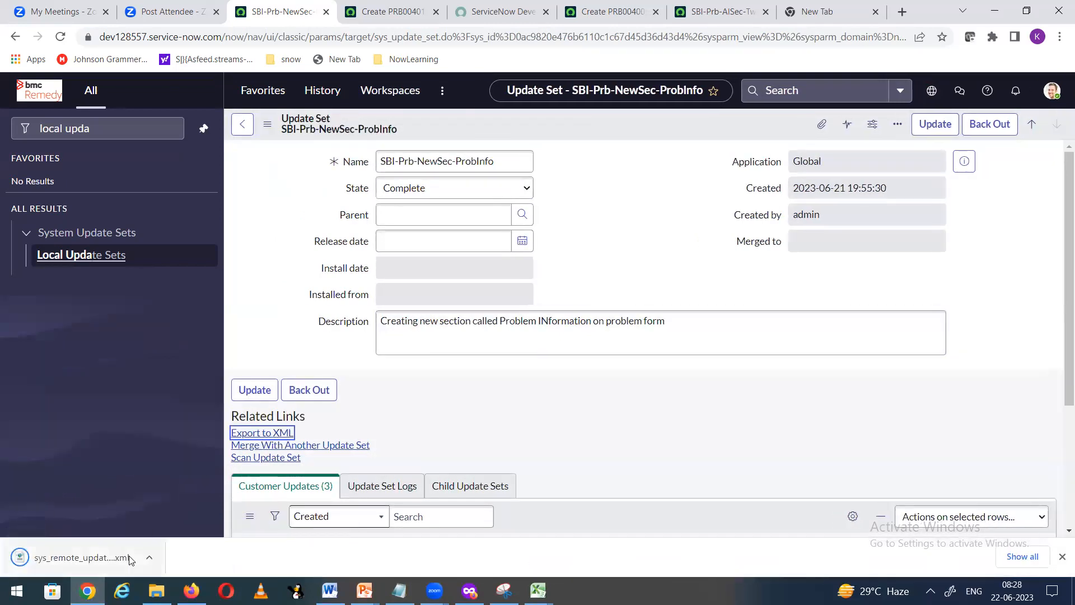
click(150, 559)
click(185, 510)
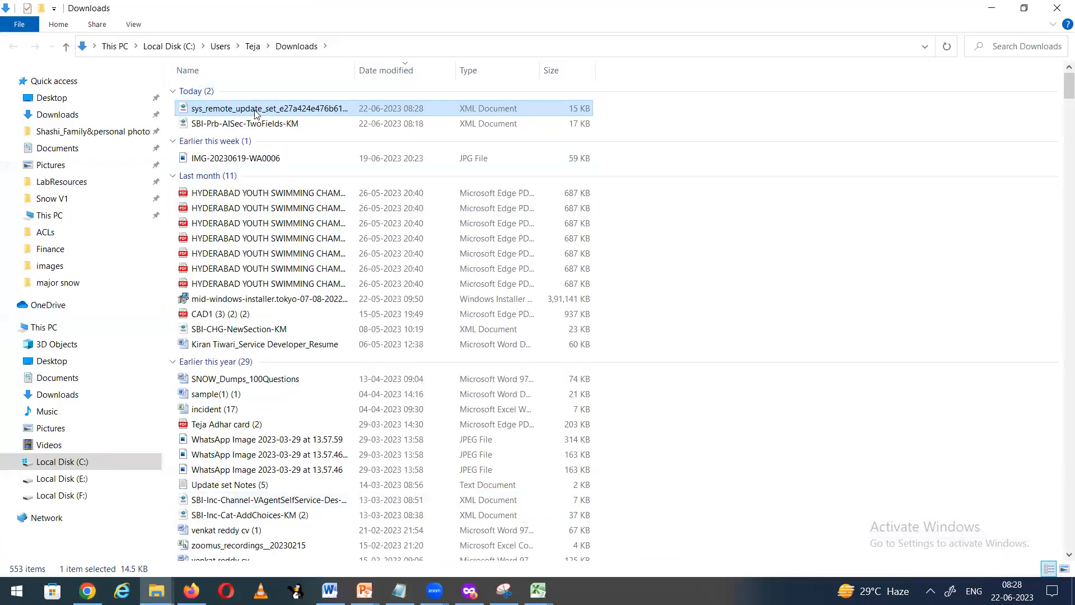
- Rename the exported XML file as SBI-Prb-NewSec-ProbInfo and close the Downloads folder
right_click(254, 111)
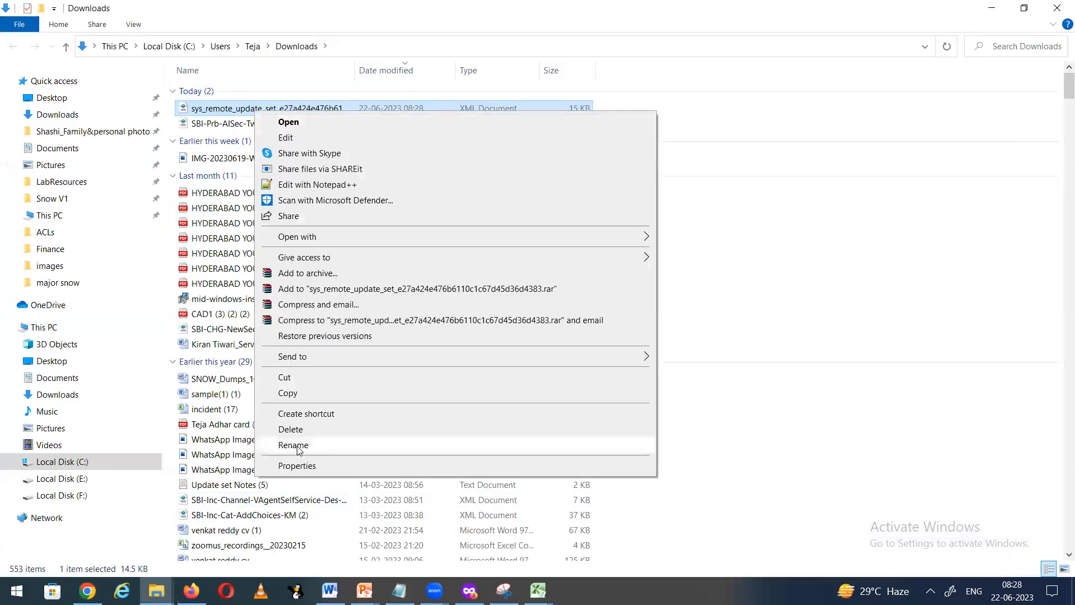
click(296, 446)
key(ctrl+v)
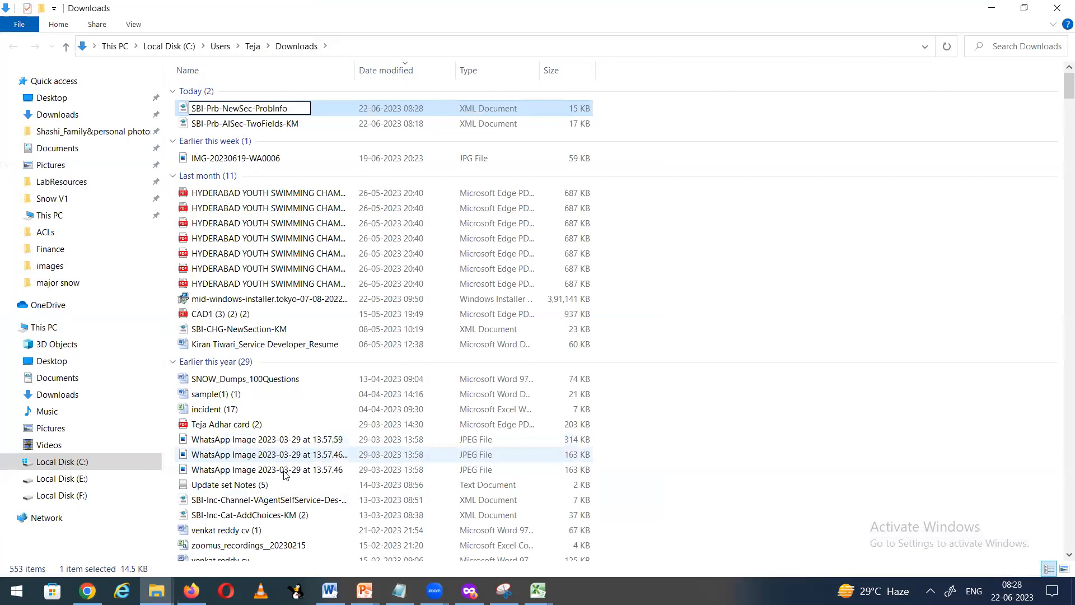
key(Return)
click(1055, 8)
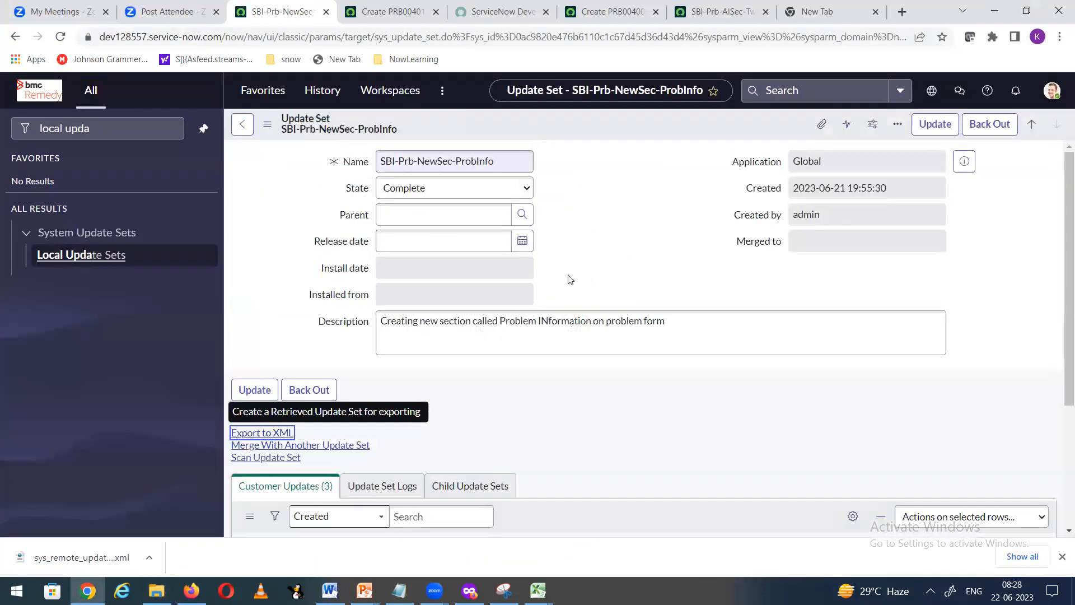
- Switch to the target instance dev71390 and open its Retrieved Update Sets list
click(700, 11)
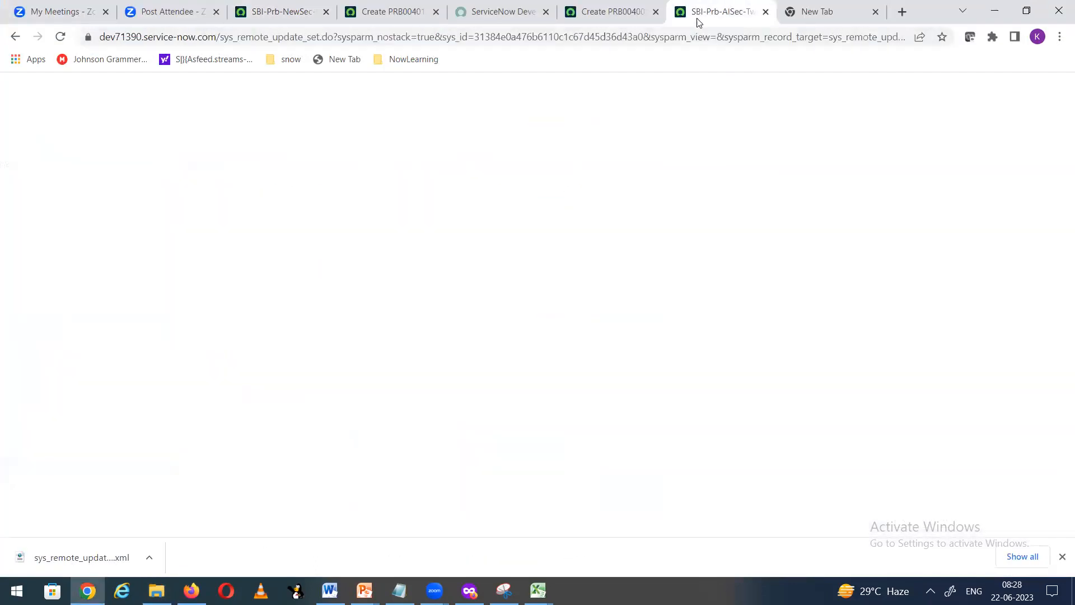
click(616, 11)
click(106, 128)
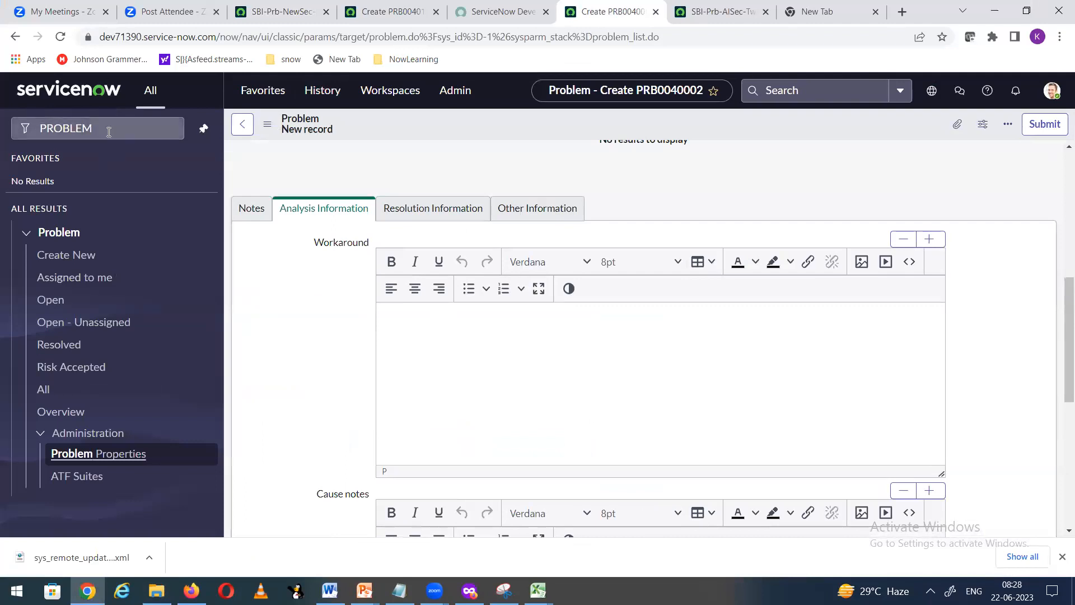
text(retr)
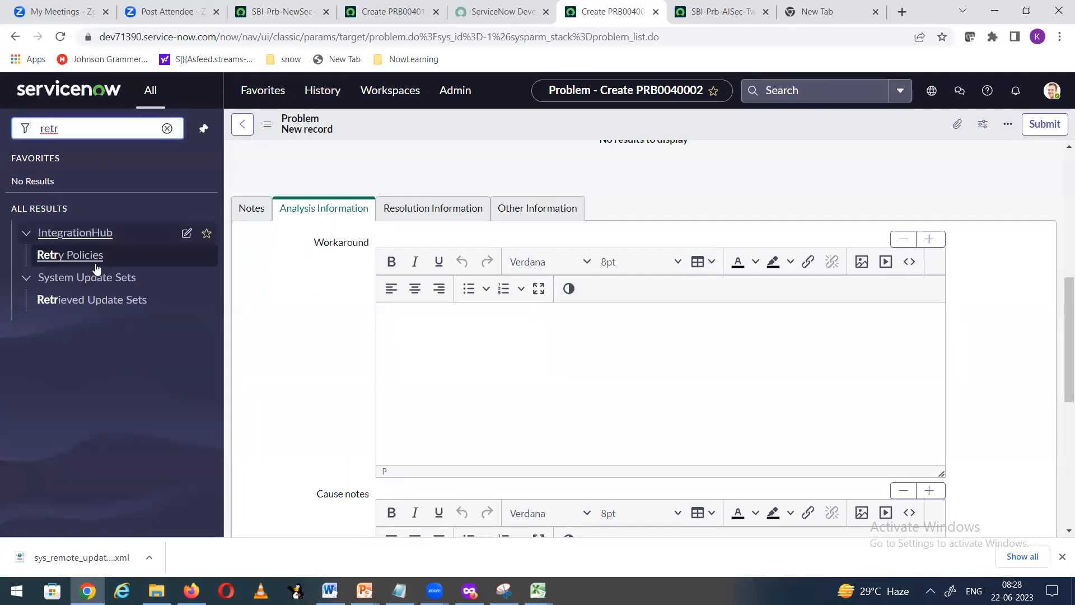
click(102, 301)
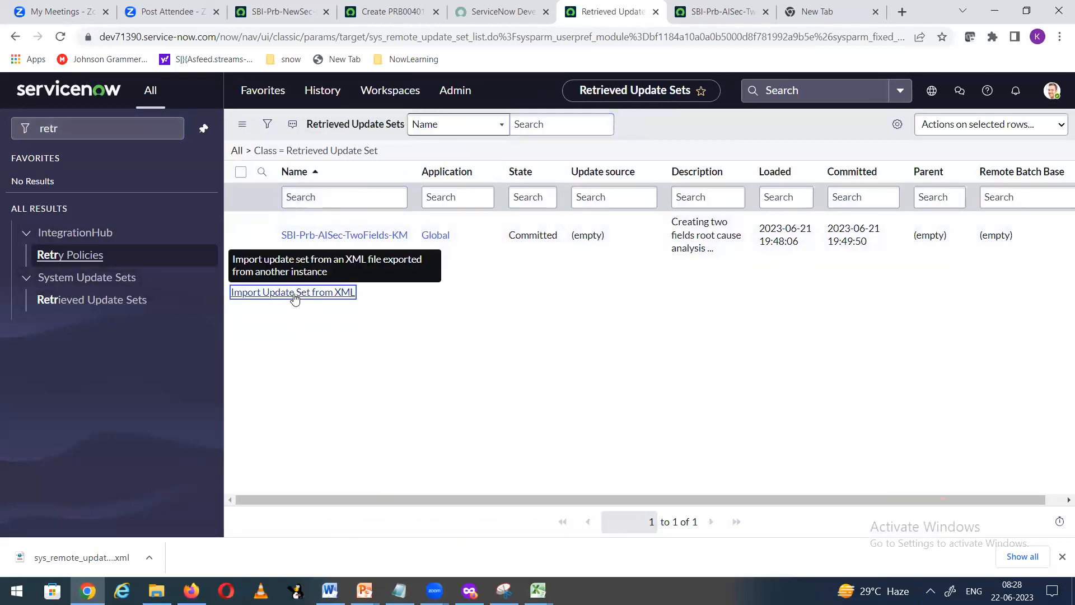
- Import the SBI-Prb-NewSec-ProbInfo XML file as a retrieved update set
click(292, 294)
click(542, 206)
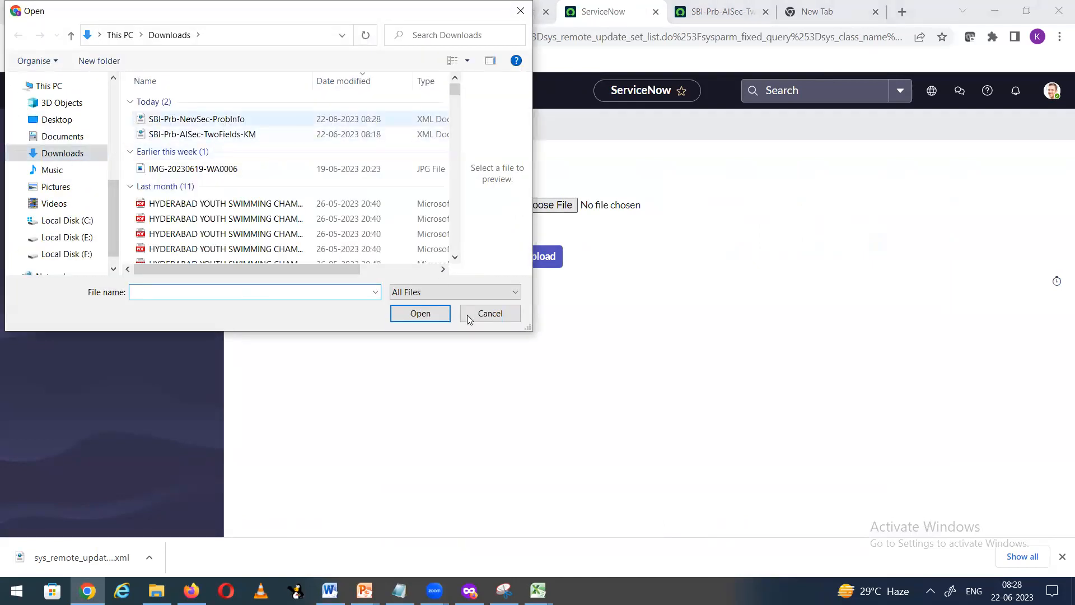
click(434, 313)
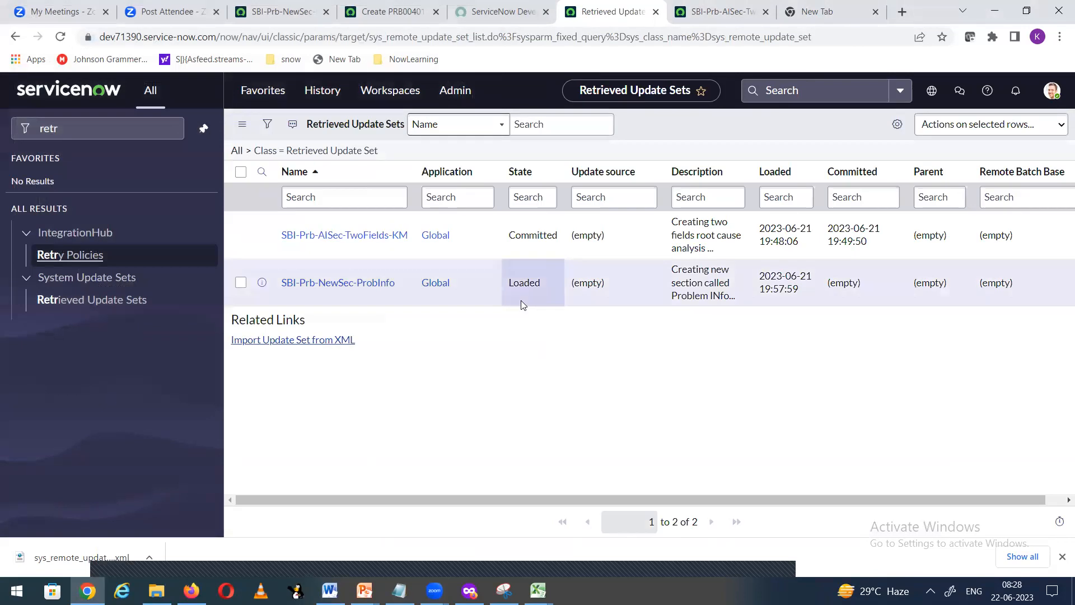
- Open the retrieved update set SBI-Prb-NewSec-ProbInfo, preview it, and commit it to the target instance
click(380, 292)
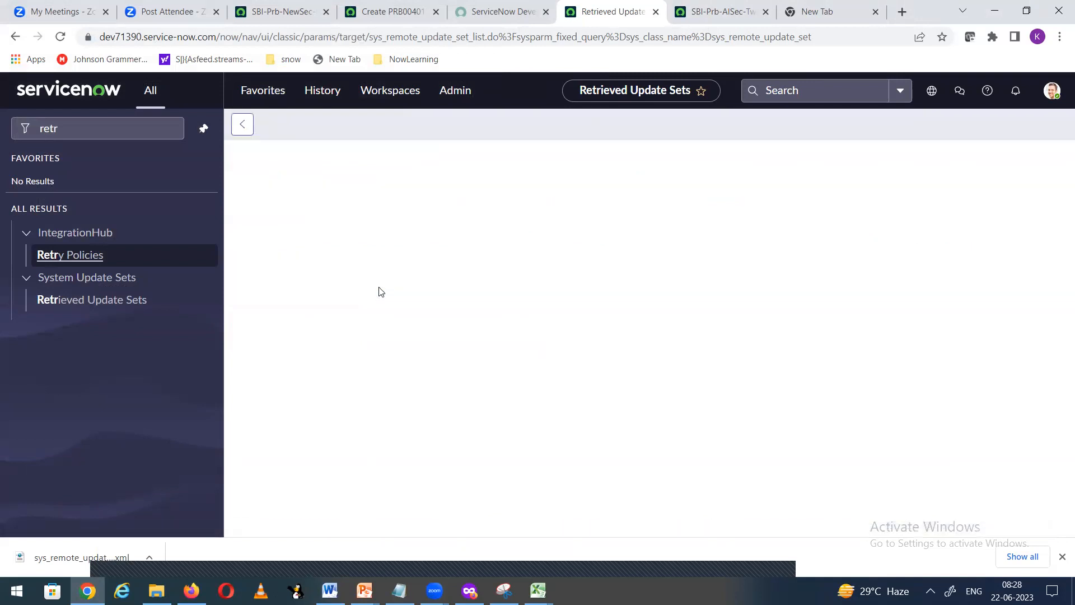
click(966, 124)
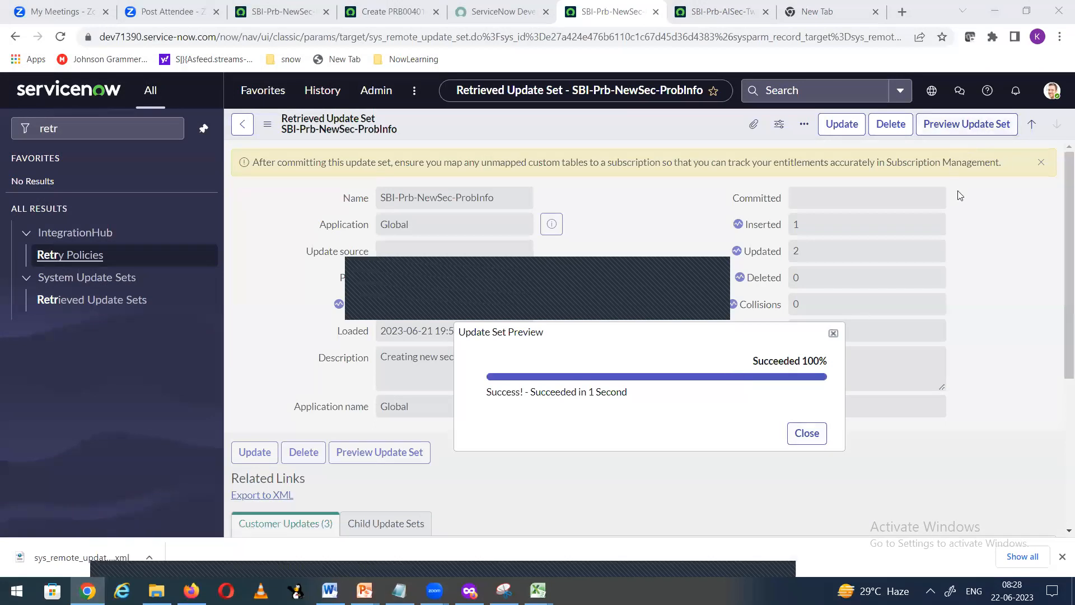
click(810, 436)
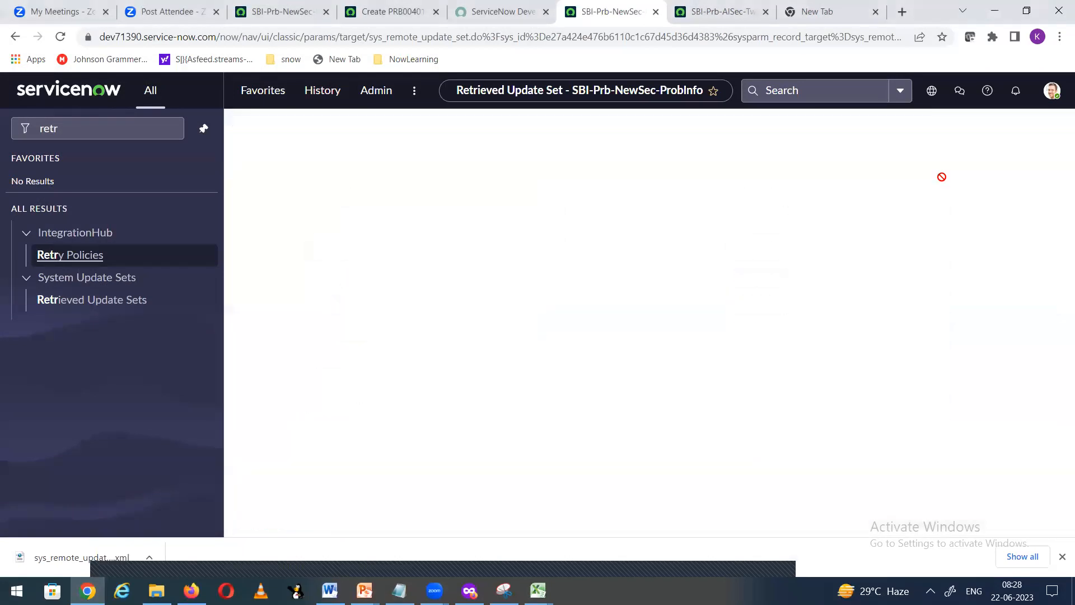
click(963, 127)
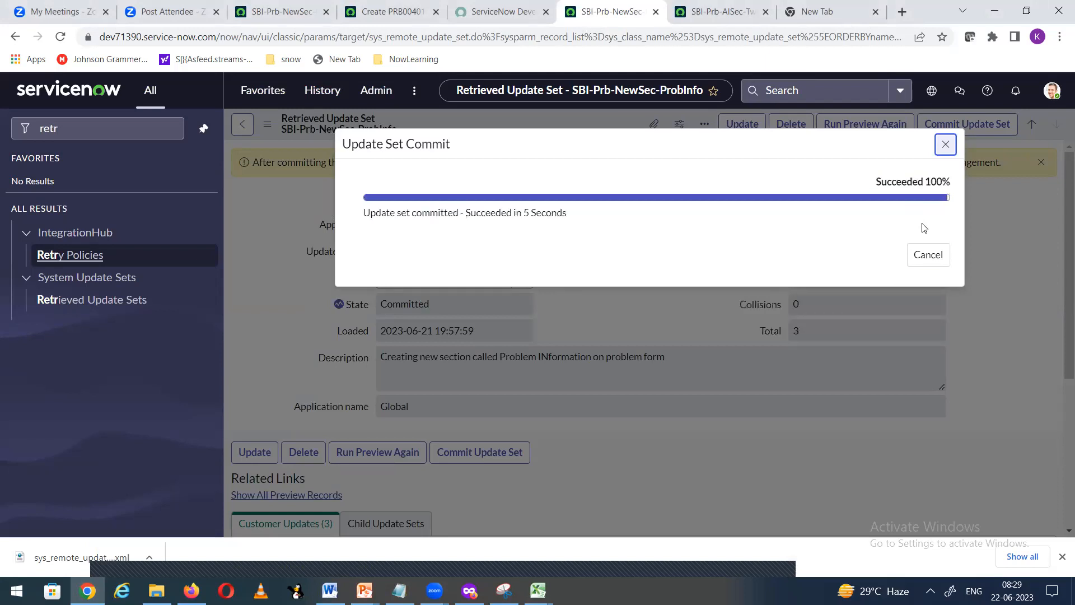
click(924, 261)
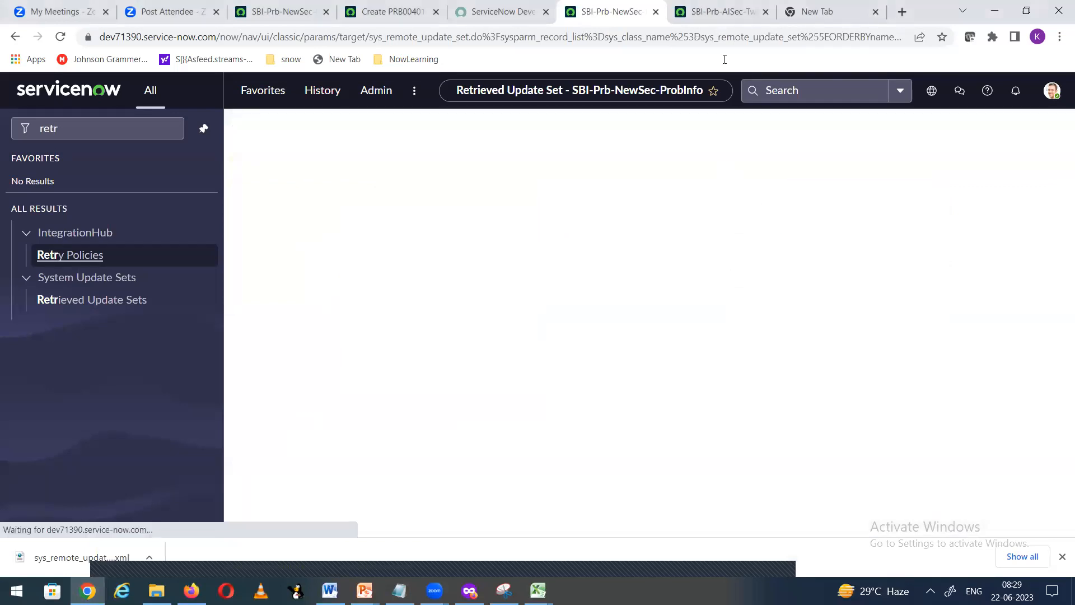
- Open a new Problem record in the target instance and check the fields in its Problem Information section
click(714, 11)
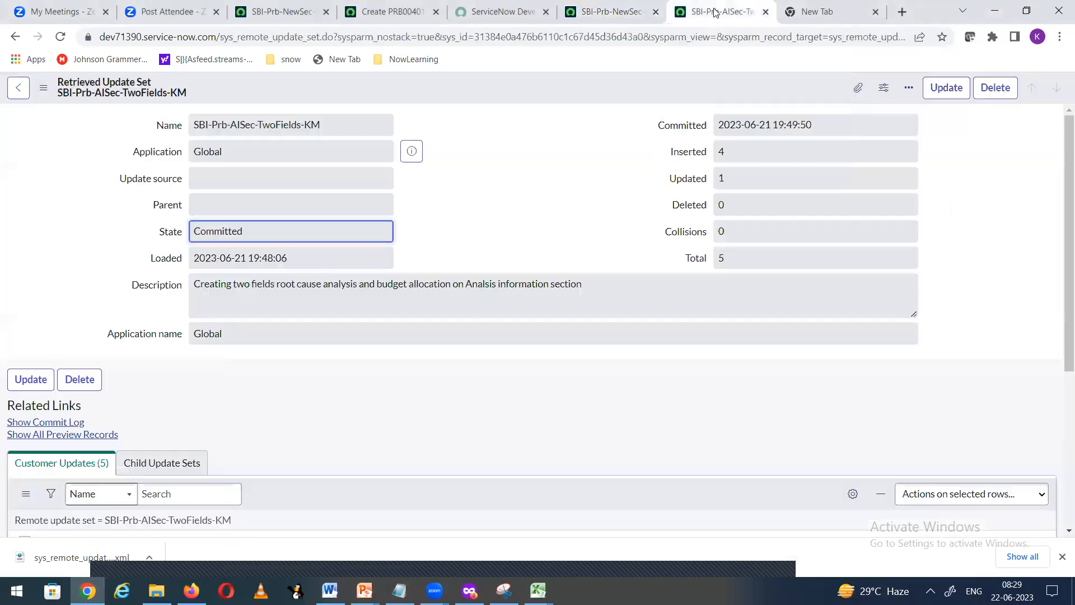
click(584, 12)
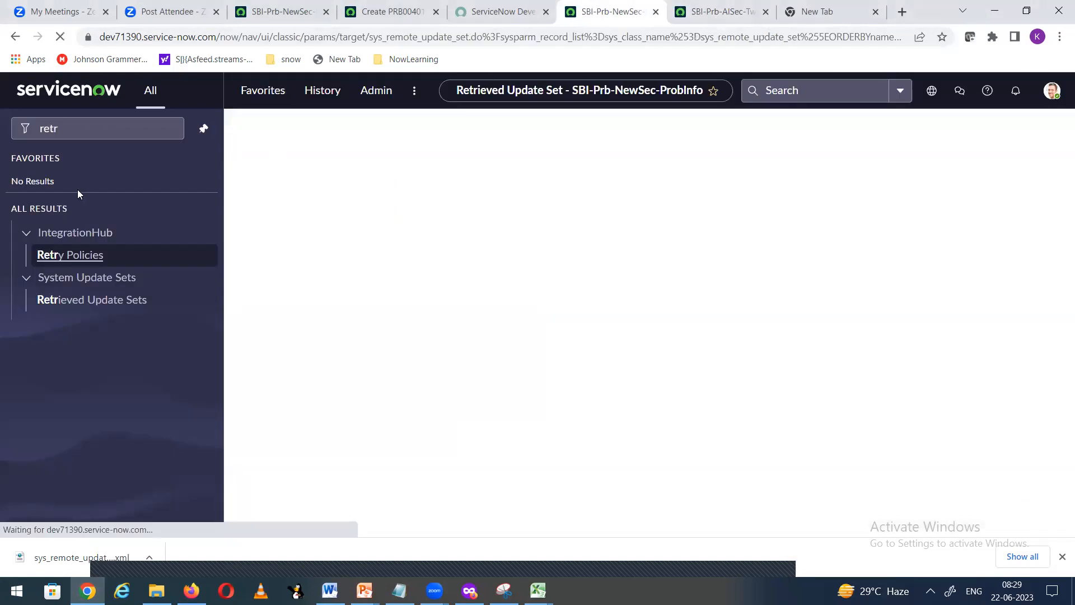
text(probl)
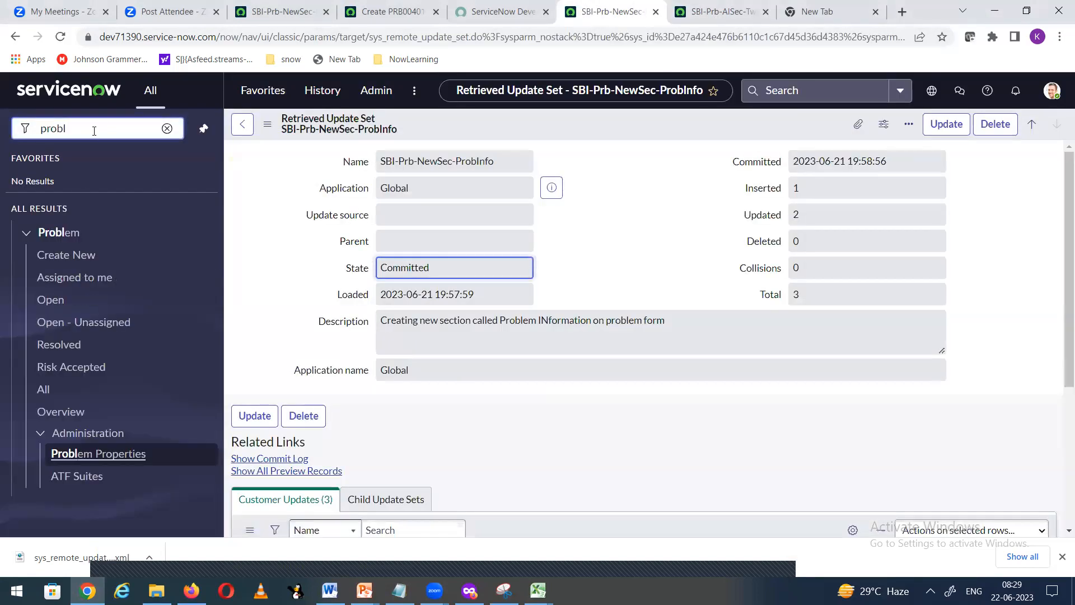
click(45, 261)
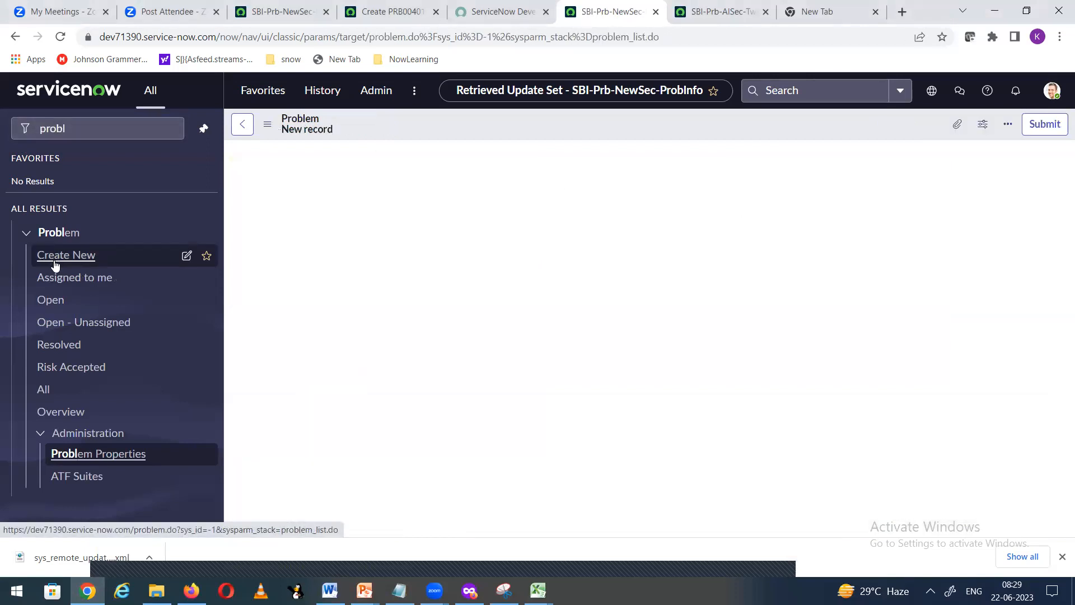
scroll(648, 331, down, 2)
scroll(648, 337, down, 3)
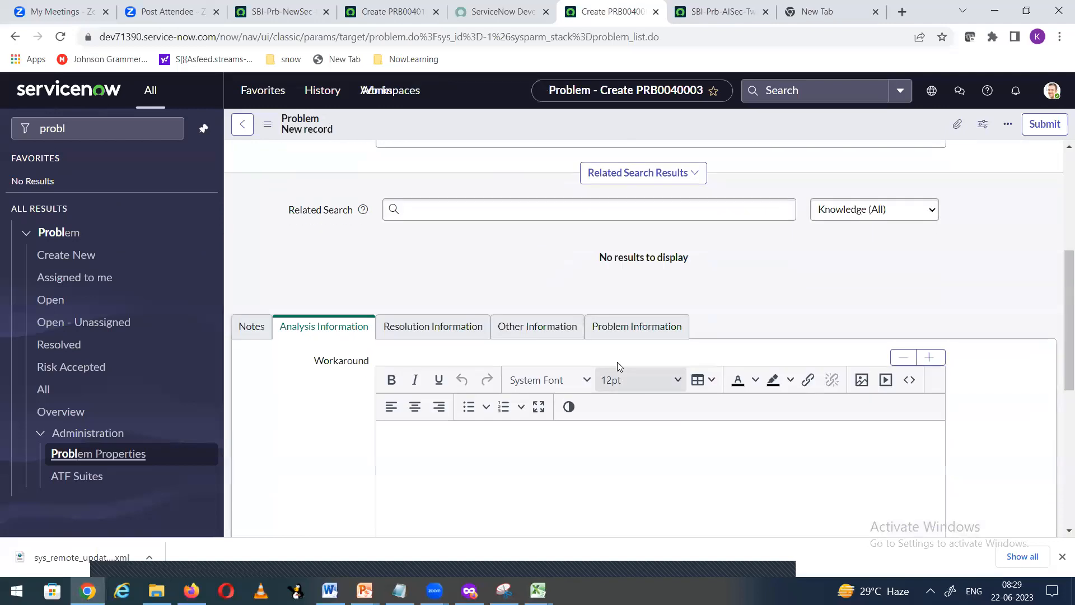
click(627, 323)
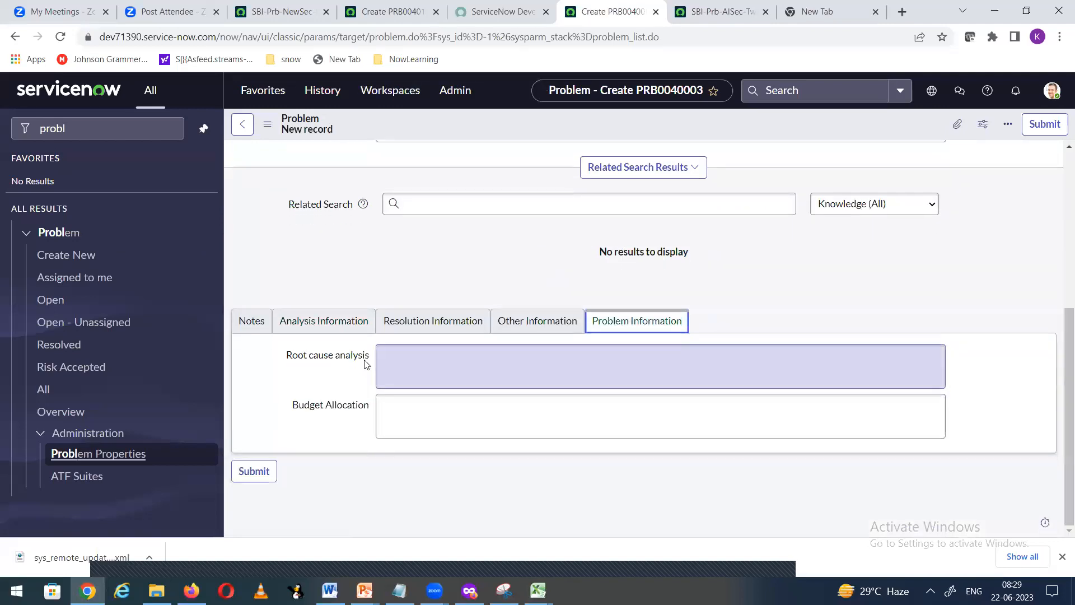
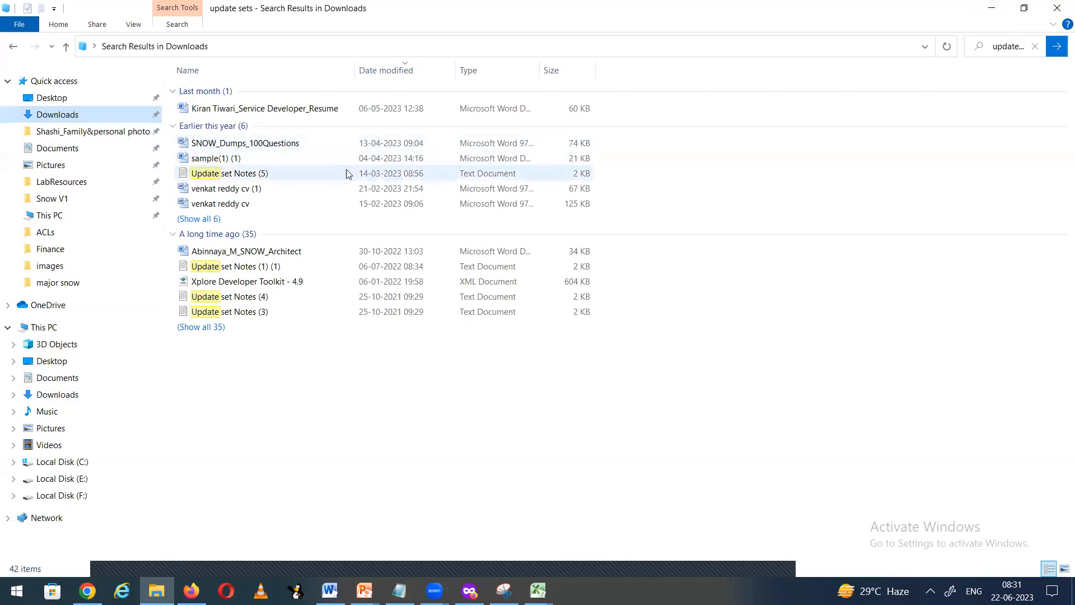
- Return to the browser and open web.whatsapp.com in a new tab
click(984, 17)
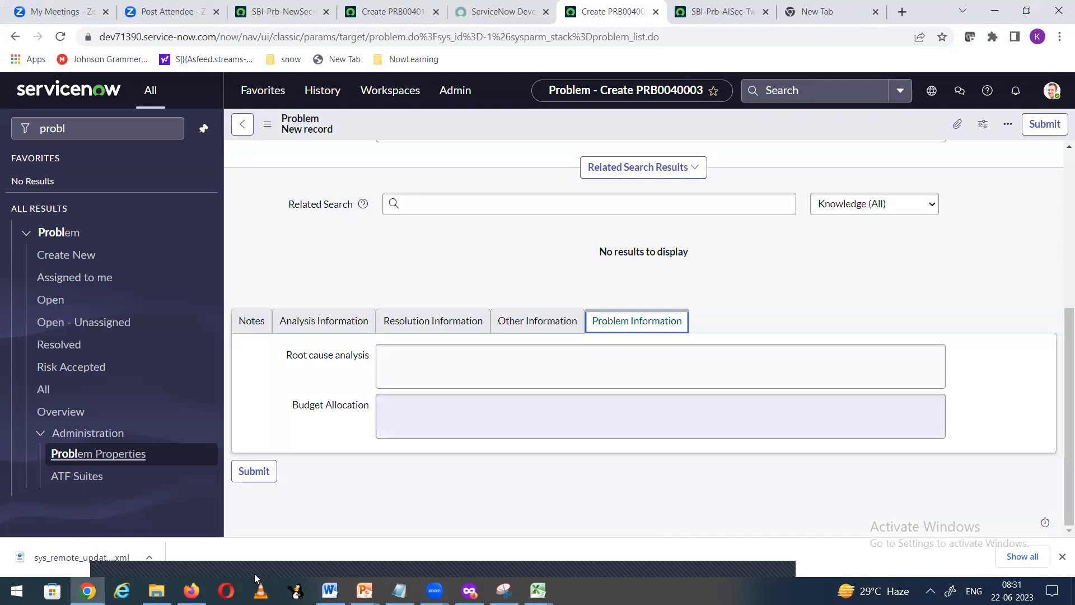
mouse_move(157, 591)
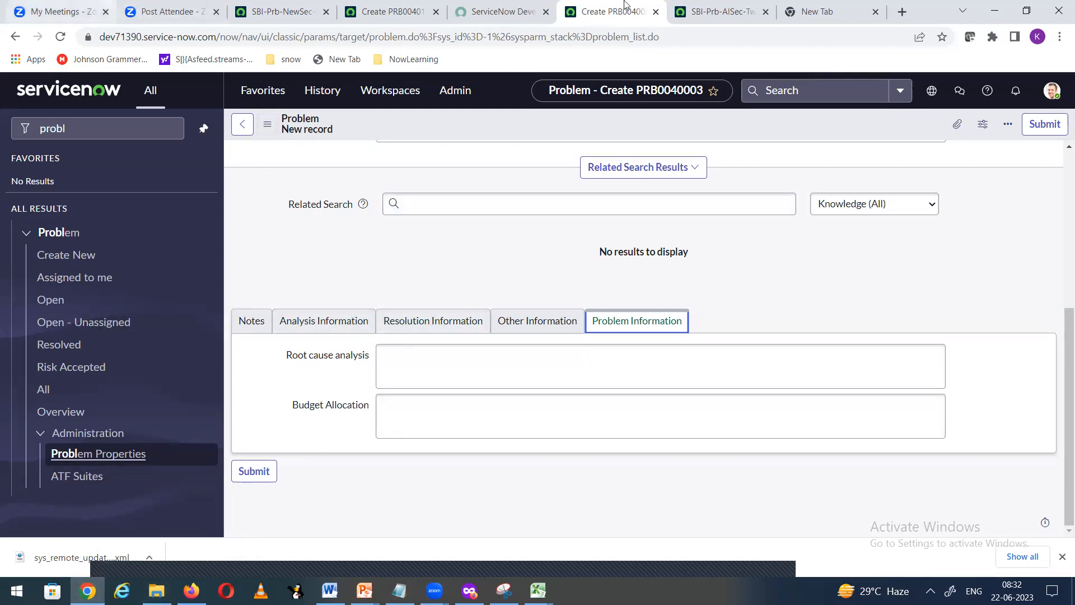
click(902, 12)
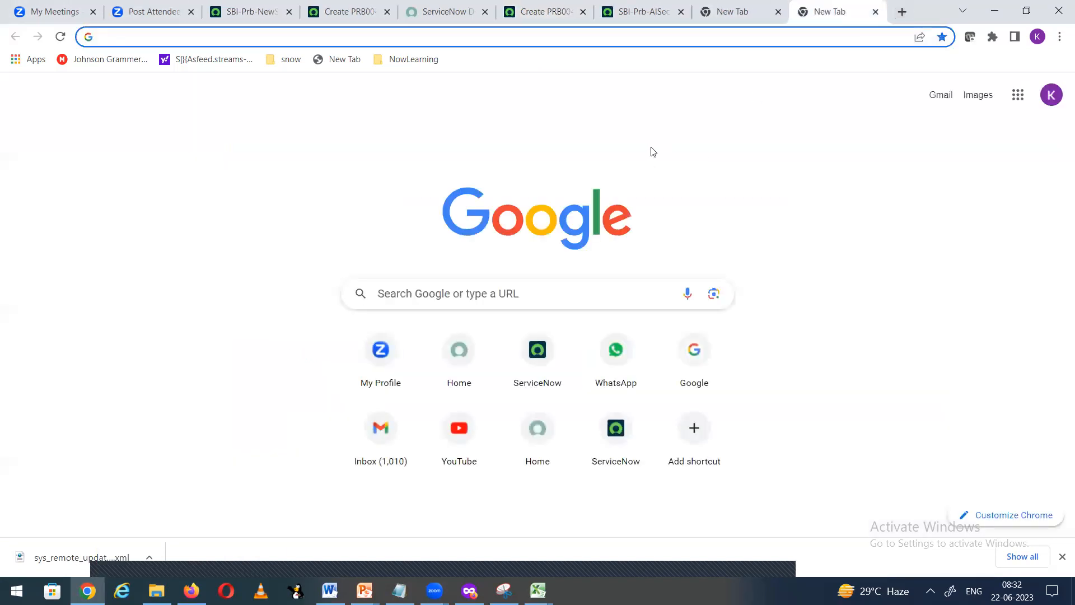
text(web.whatsapp.com)
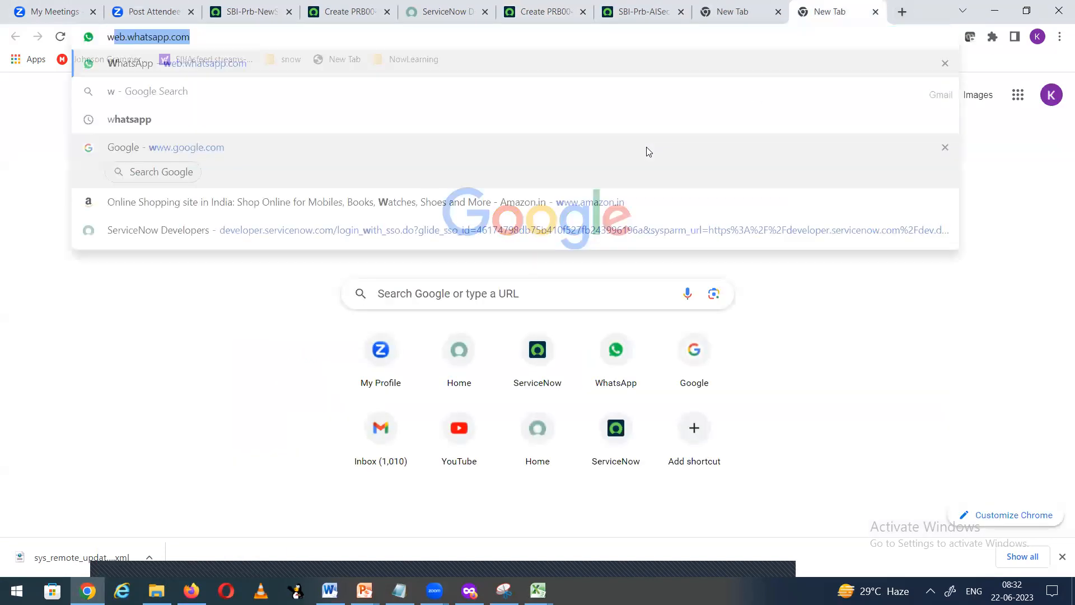
key(Return)
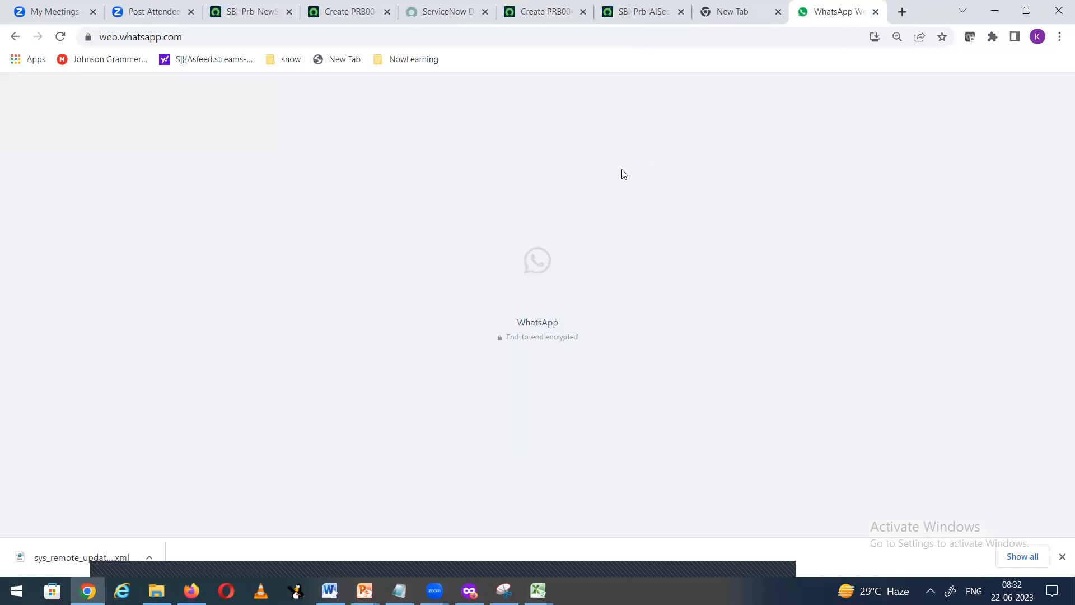
- Switch to the source instance dev128557 and examine the parts of the SBI-Prb-NewSec-ProbInfo update set's name
click(552, 15)
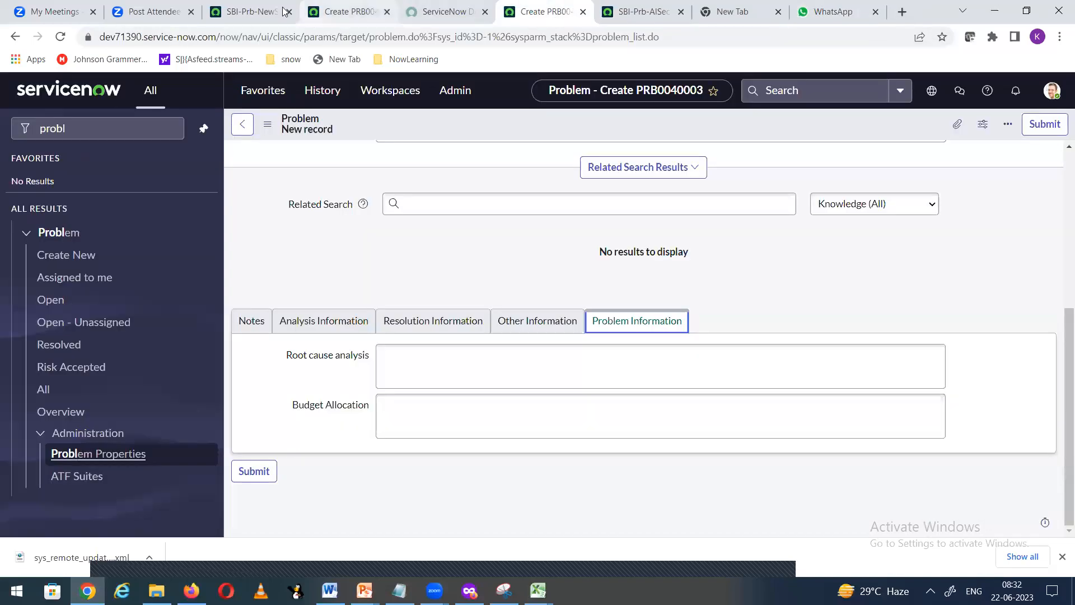
click(254, 12)
drag(399, 165, 381, 163)
click(615, 208)
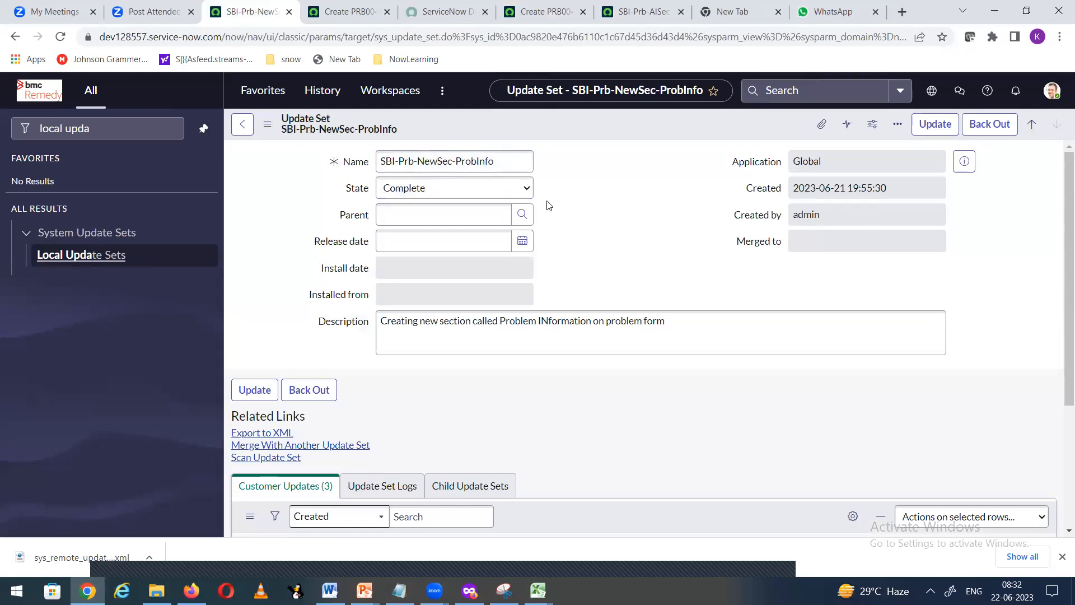
click(516, 161)
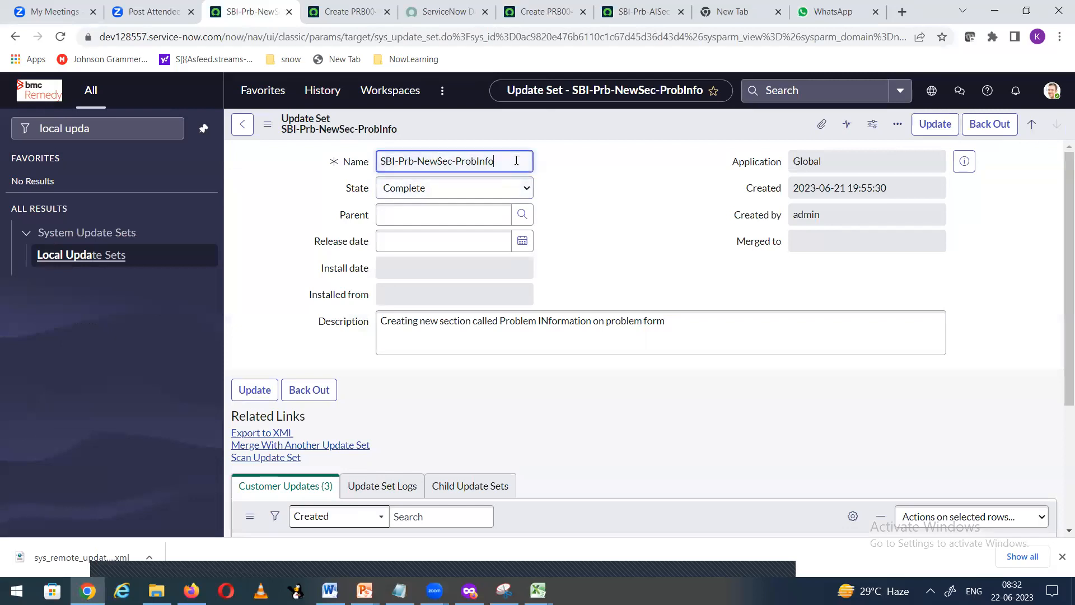
drag(516, 161, 365, 163)
click(636, 170)
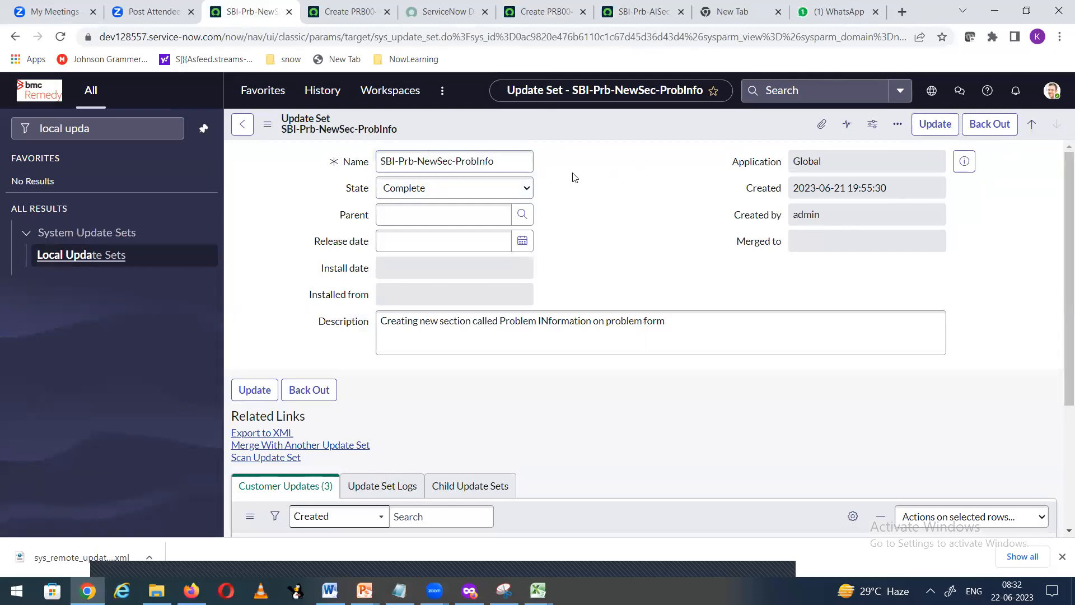
click(398, 161)
drag(399, 160, 452, 161)
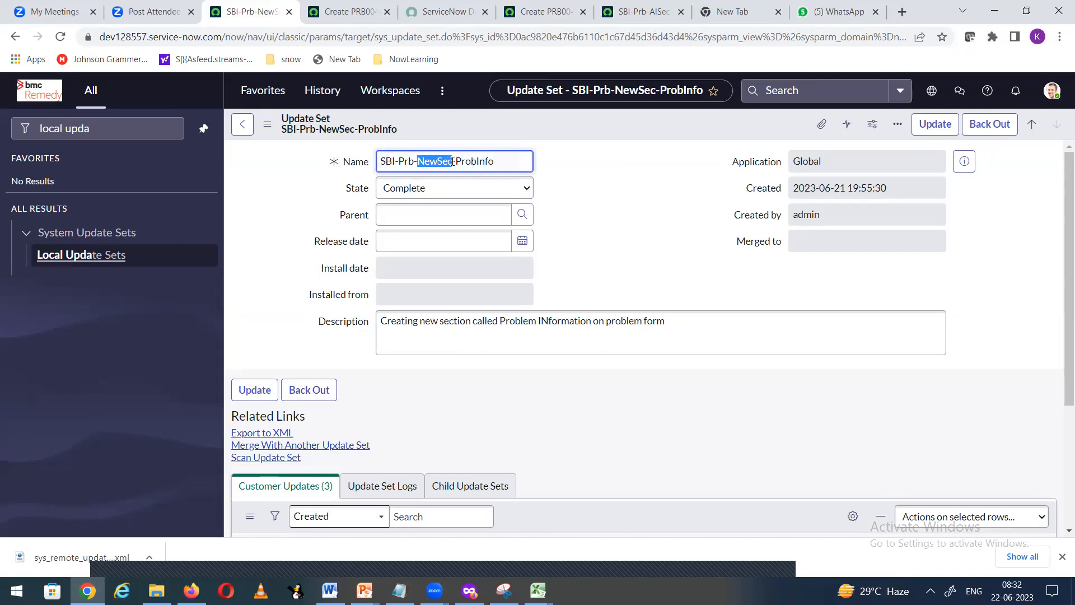
- Save the update set under the name SBI-Prb-NewSec-ProbInfo-KM and check it in the Local Update Sets list
click(507, 161)
text(-KM)
right_click(560, 119)
click(557, 162)
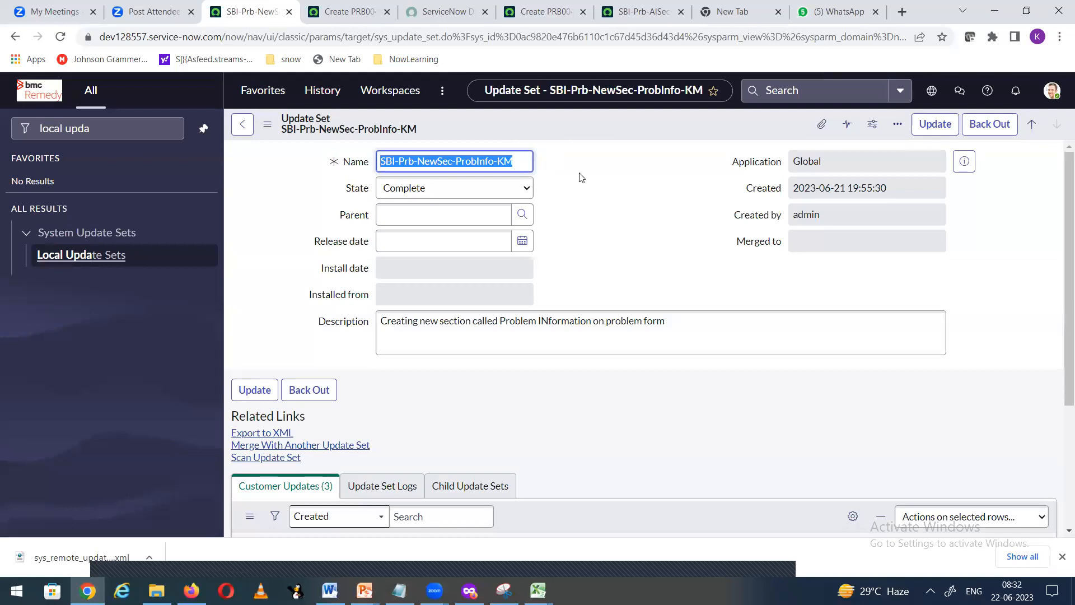
click(626, 234)
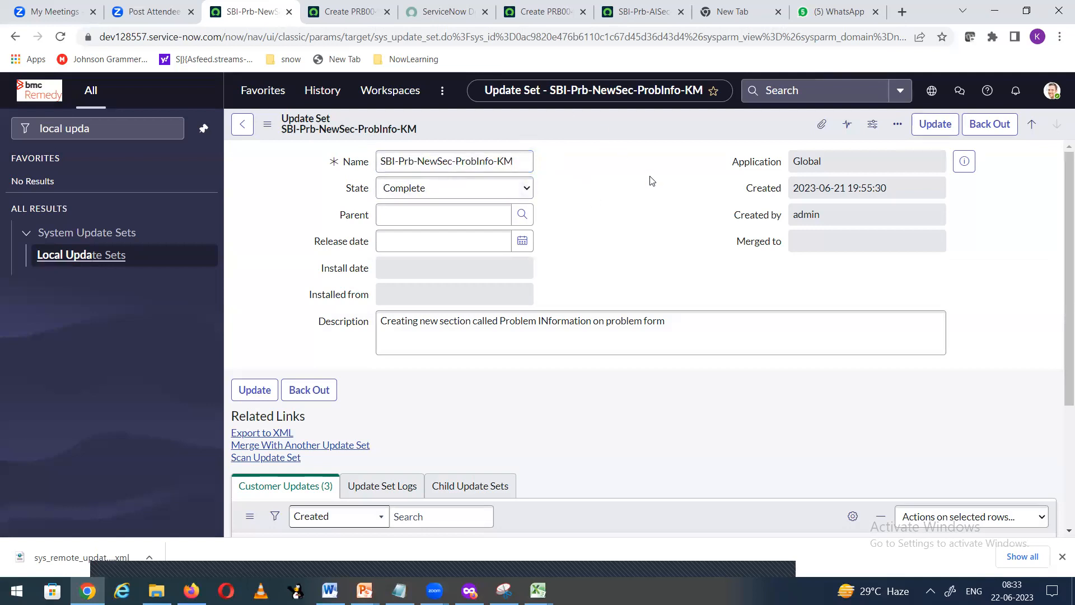
click(85, 256)
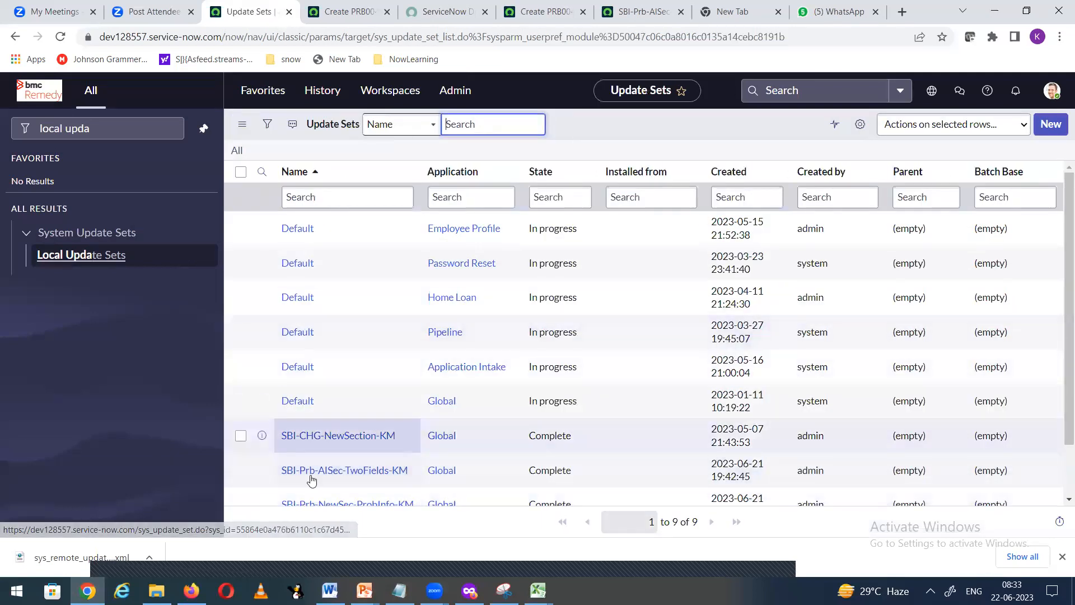
scroll(323, 462, down, 2)
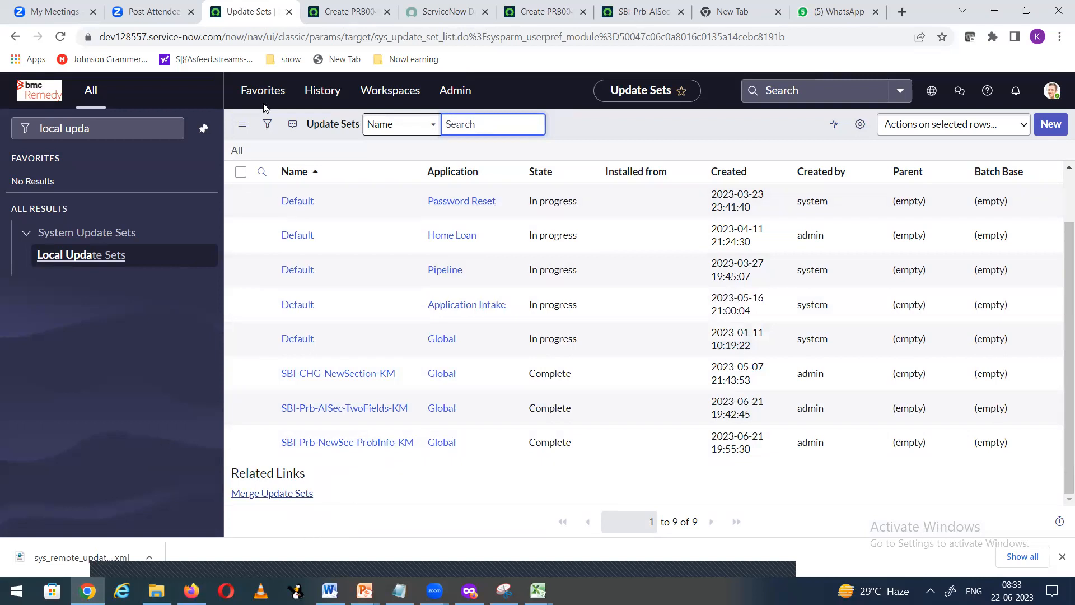
- Switch to WhatsApp Web and send the document Update set Notes (5).txt from Downloads to the pinned Snow 7 to 8 group
click(814, 12)
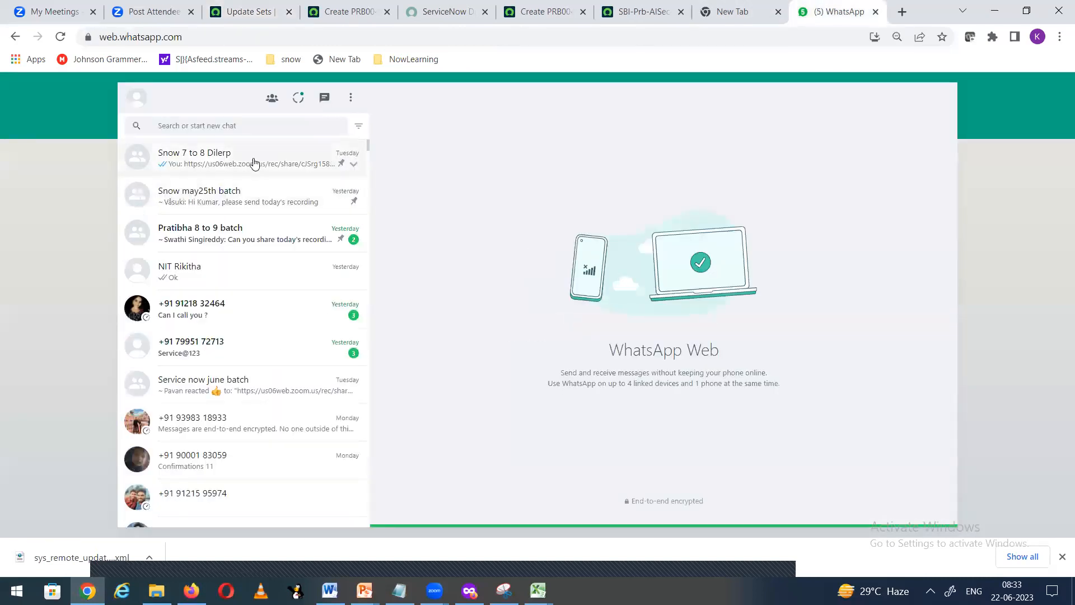
click(254, 163)
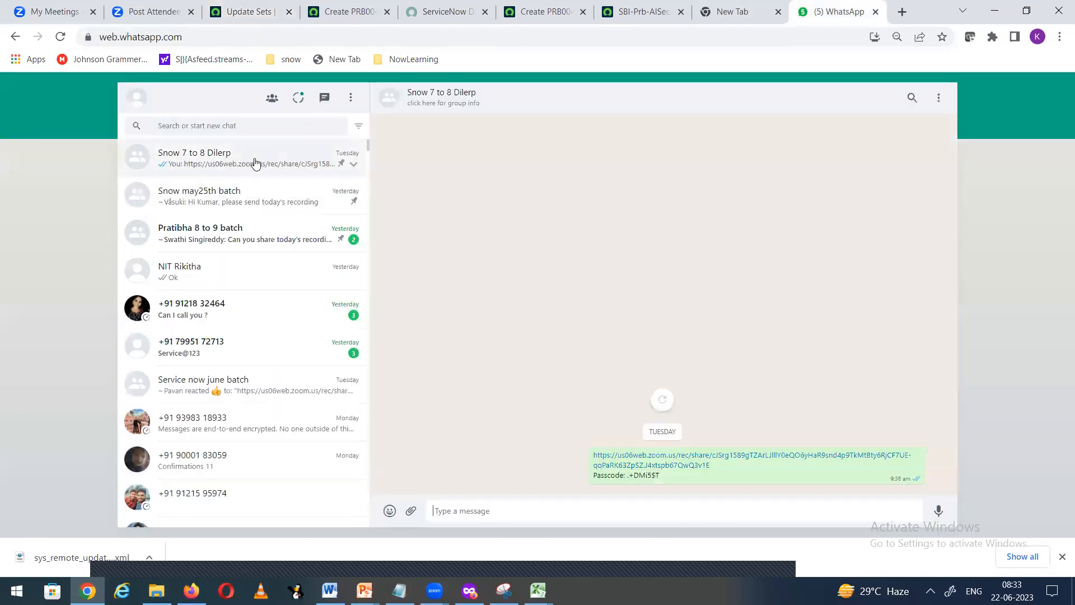
click(411, 511)
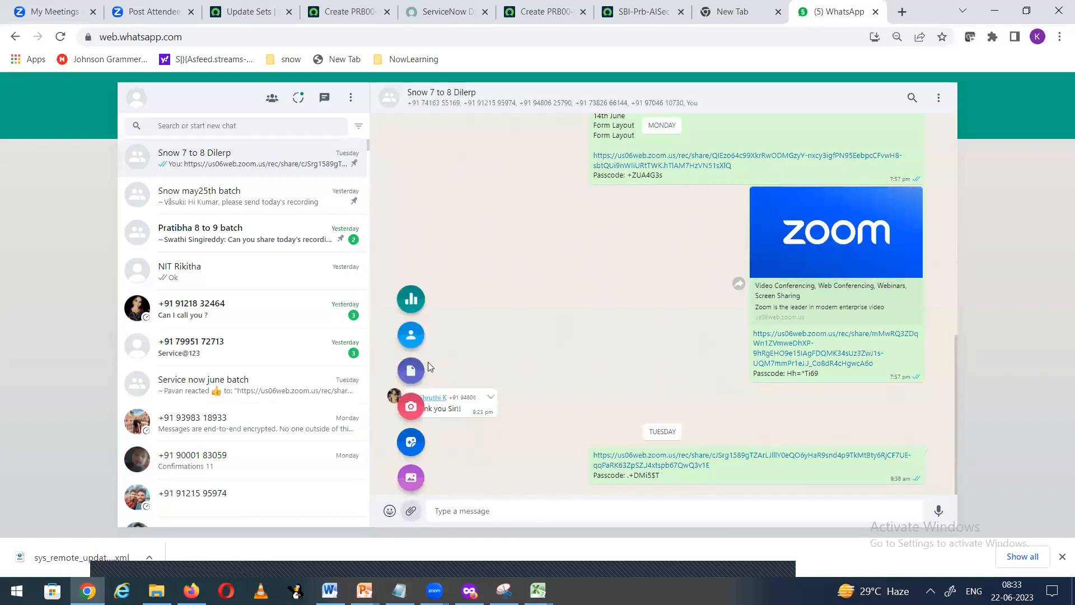
click(412, 371)
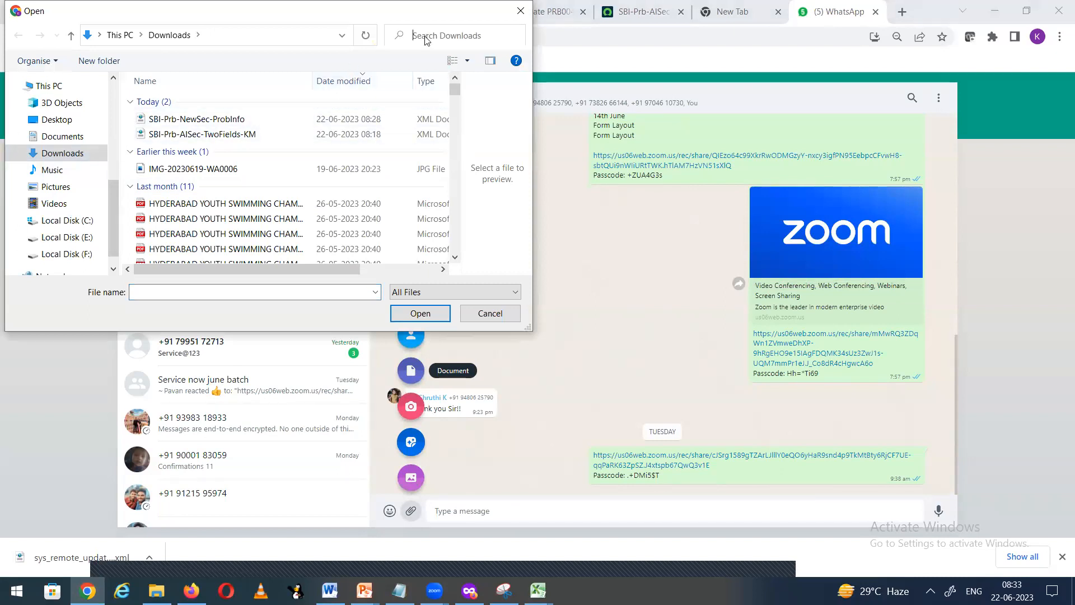
text(update set)
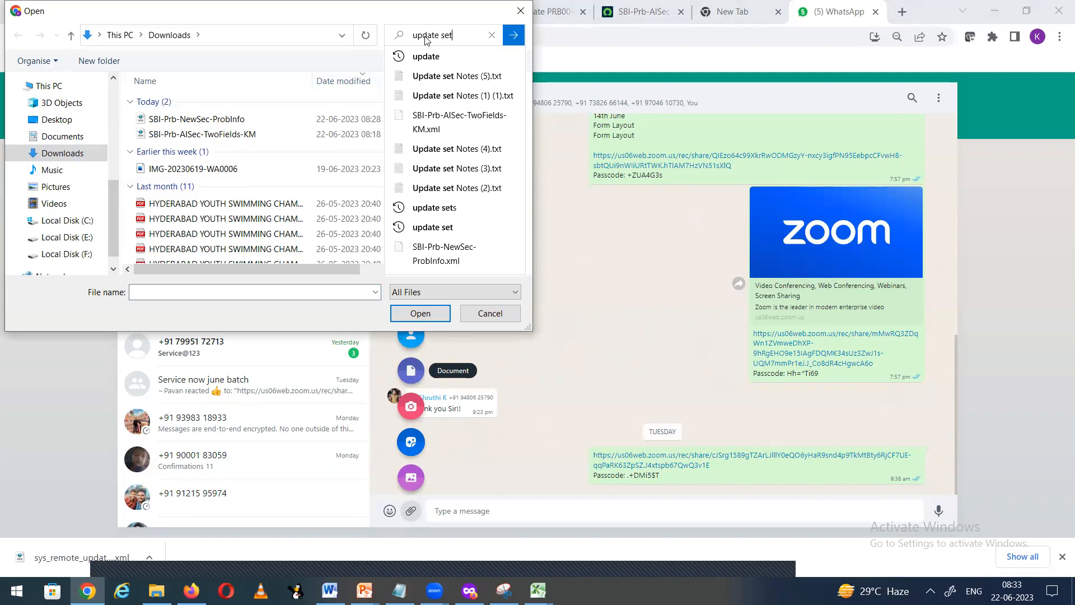
click(468, 61)
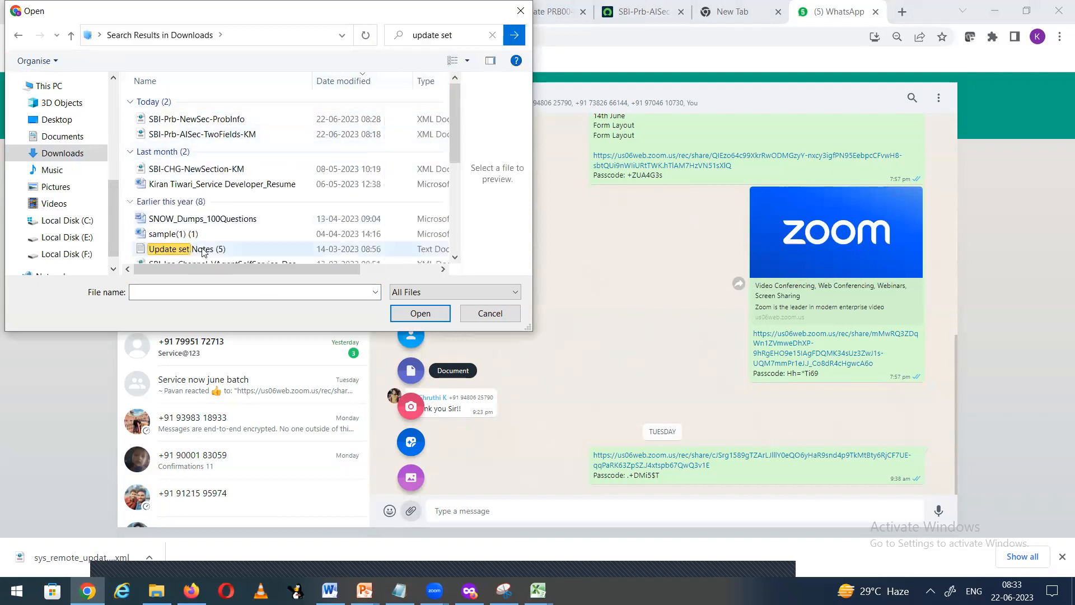
click(203, 252)
click(420, 313)
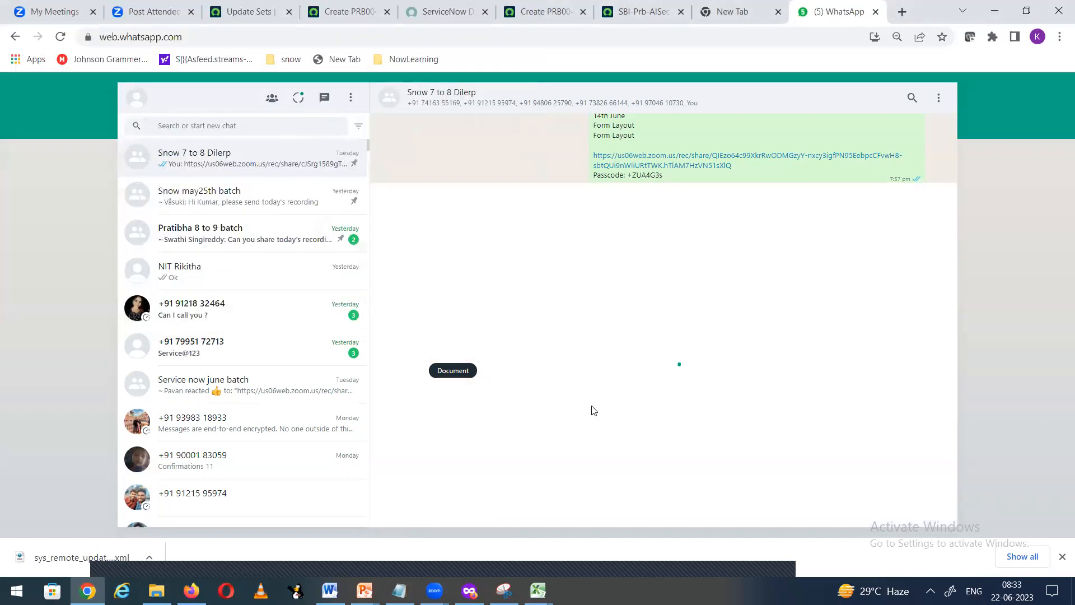
click(932, 501)
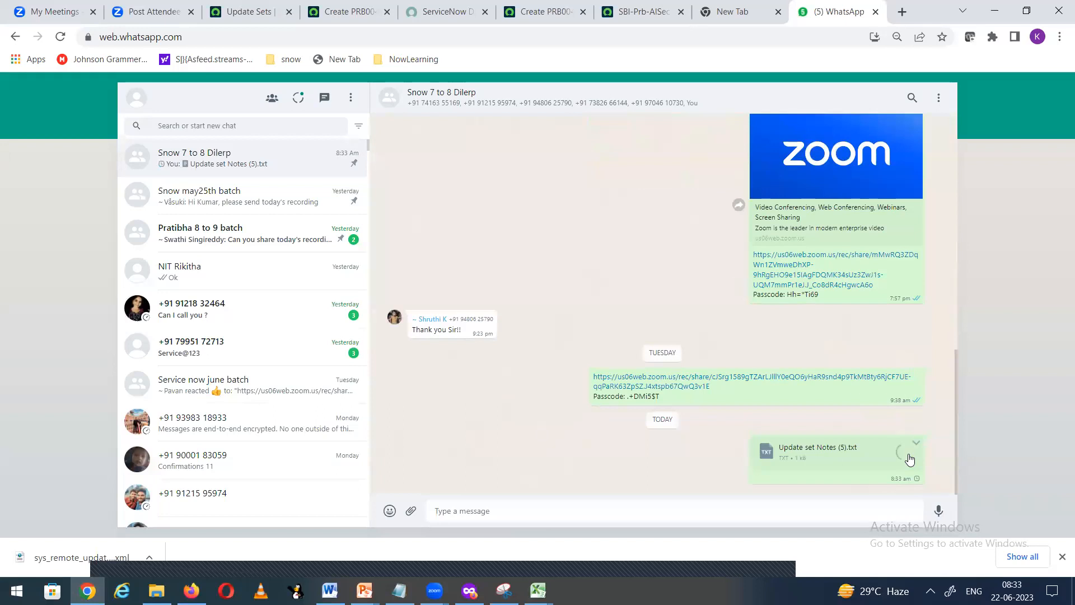
- Forward the Update set Notes (5).txt message to the Snow may25th batch, 8 to 9 batch and Service now june batch groups
click(917, 444)
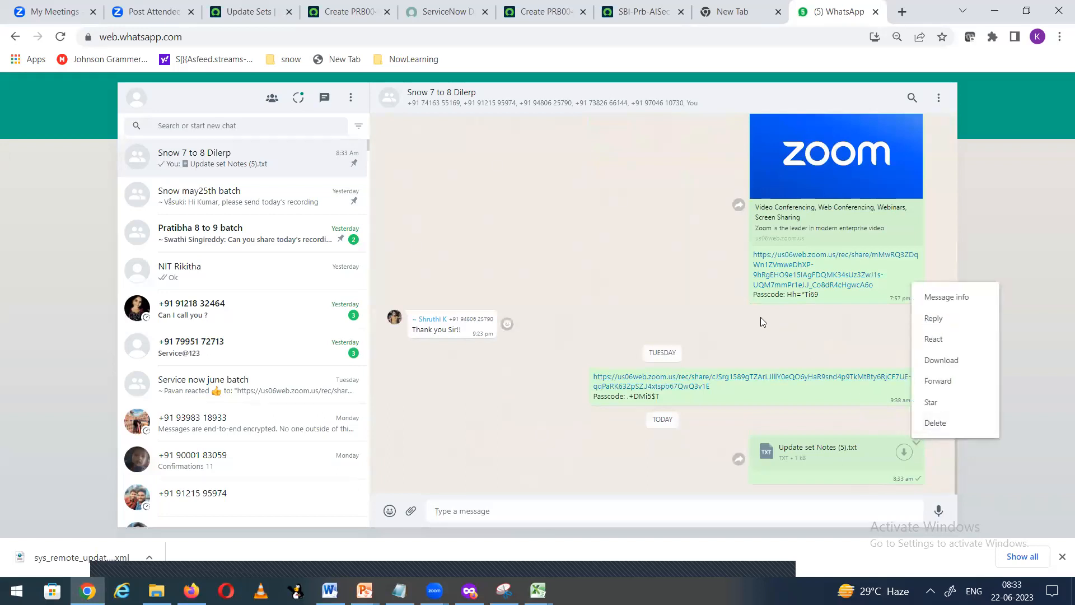
click(958, 380)
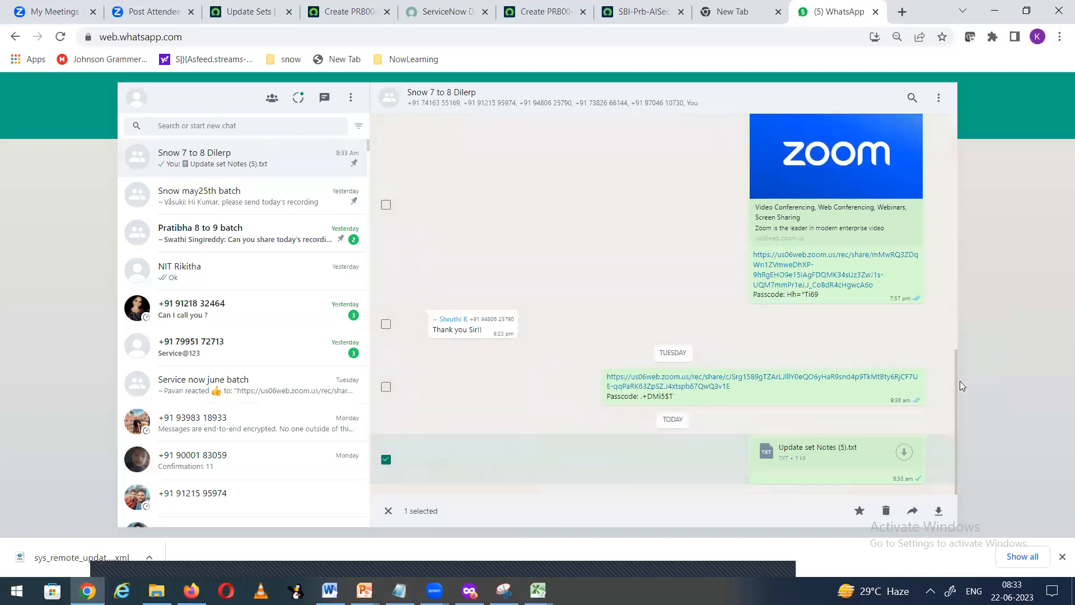
click(913, 511)
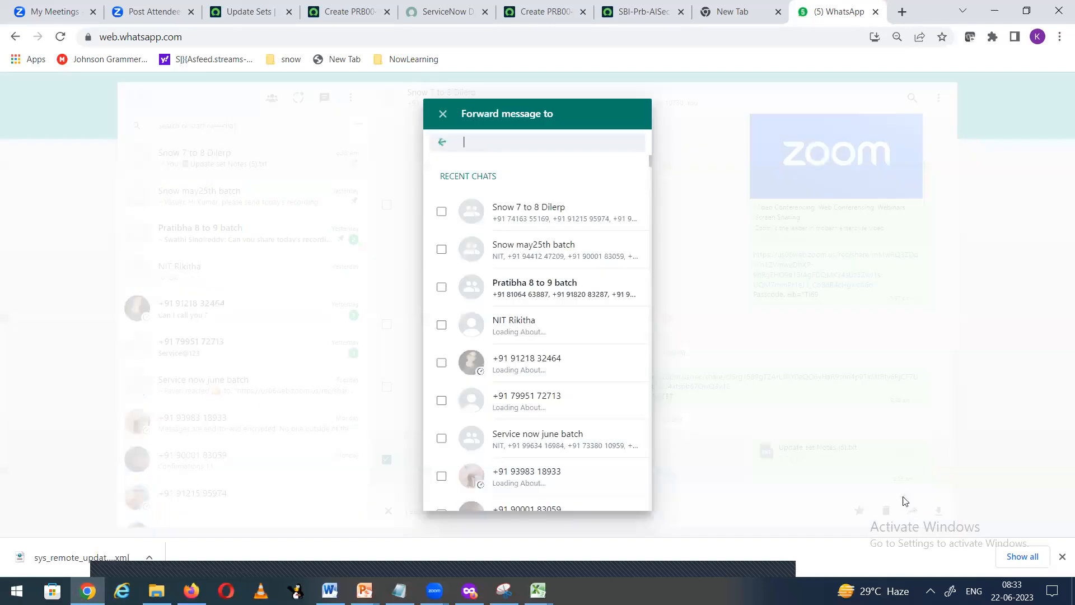
click(582, 258)
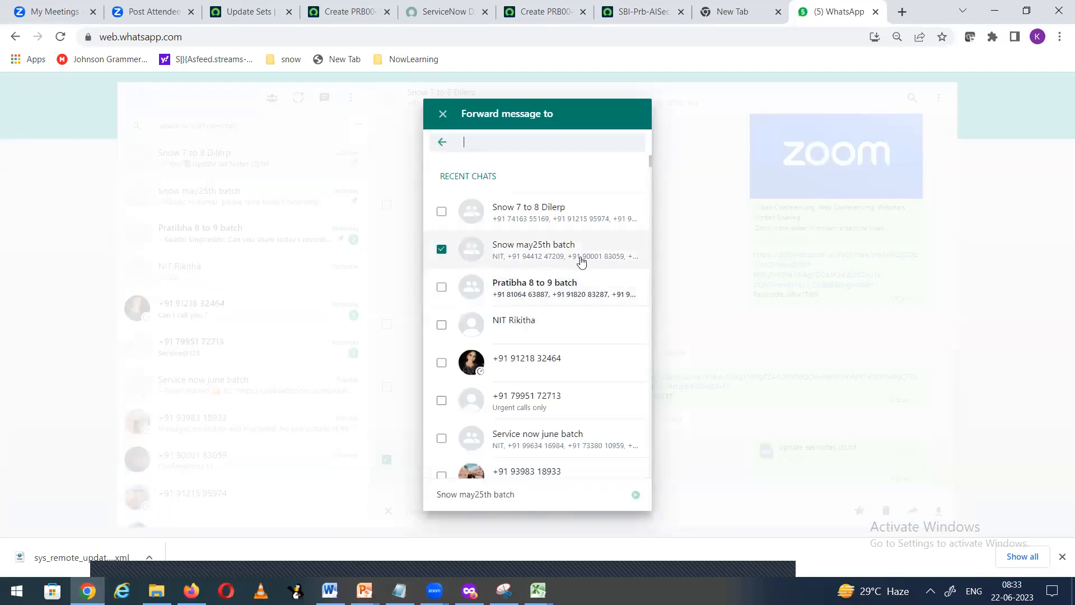
click(603, 292)
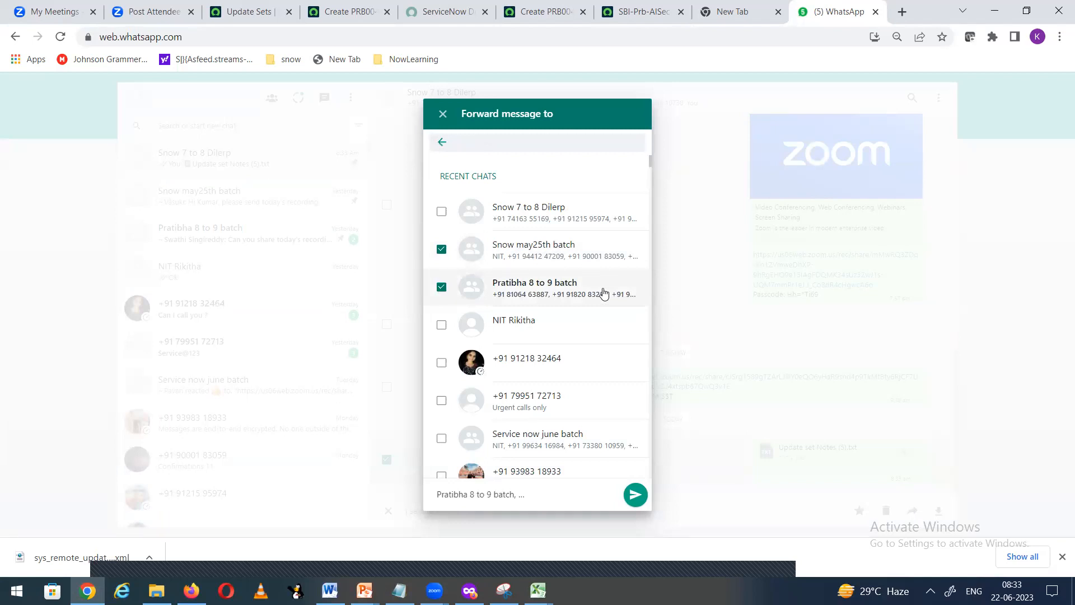
click(582, 440)
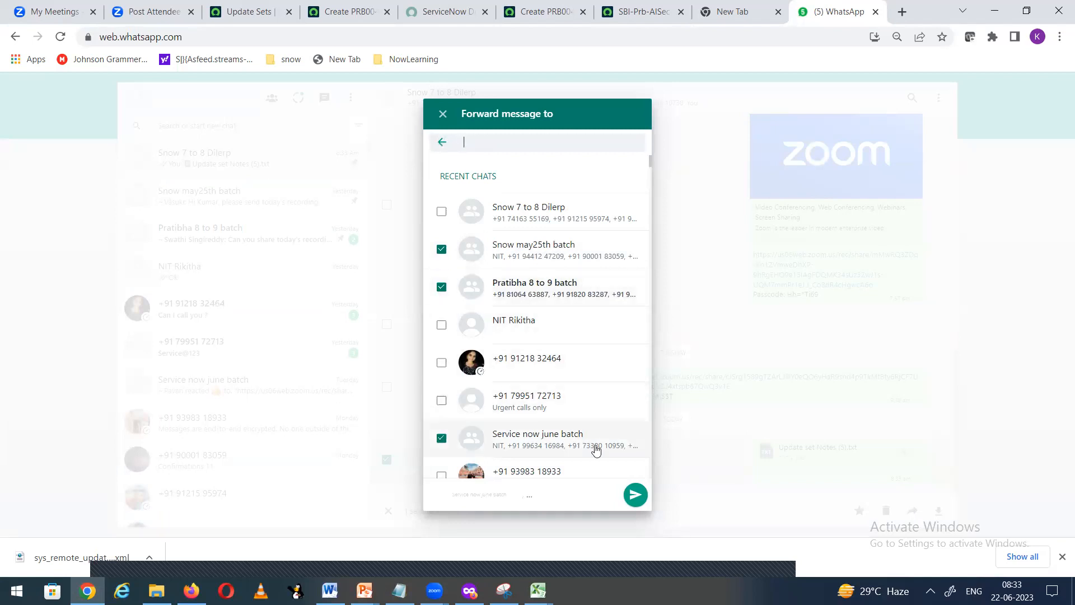
click(635, 496)
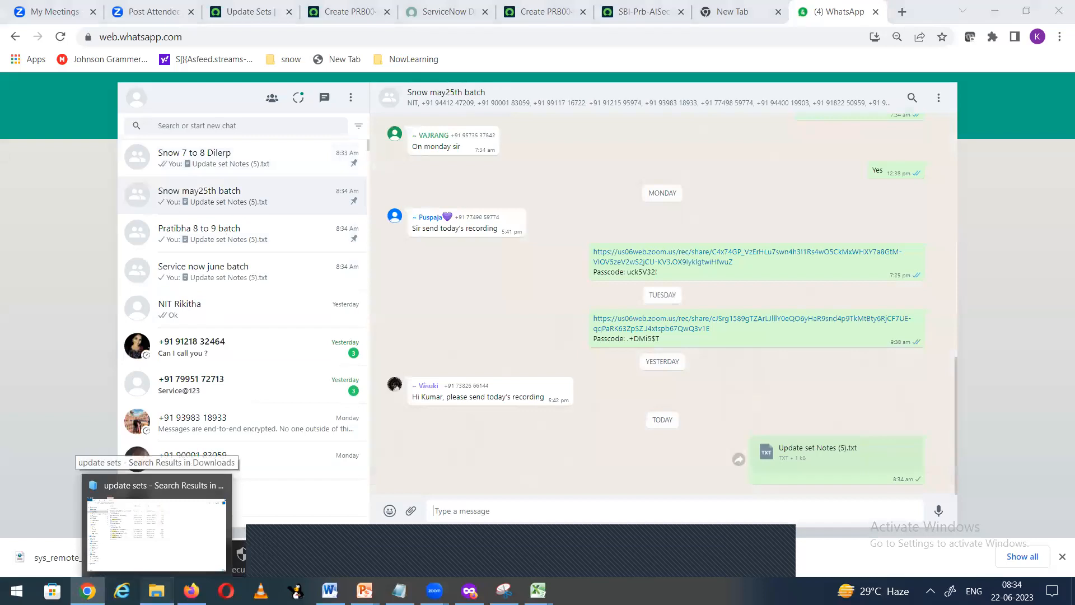
- Switch to File Explorer, look through the major snow folder and check the Training schedule workbook
click(147, 504)
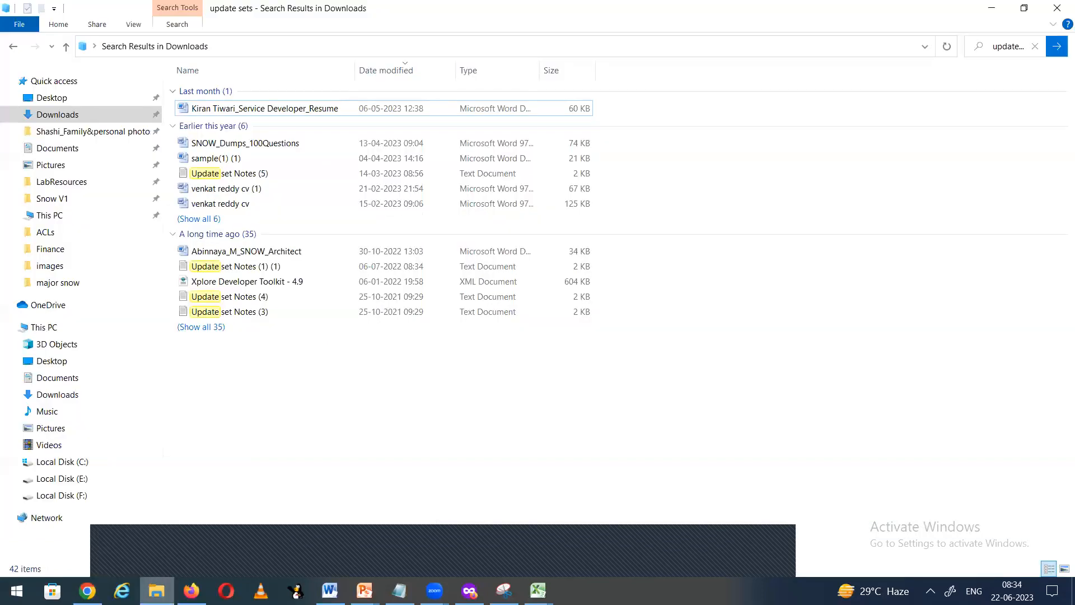
click(61, 283)
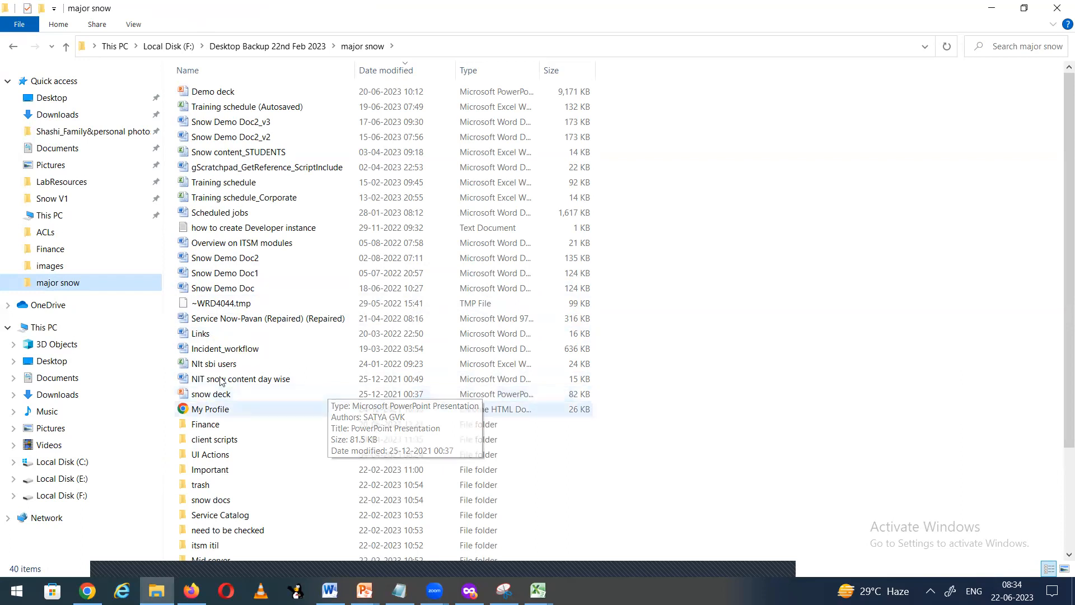
scroll(360, 285, down, 1)
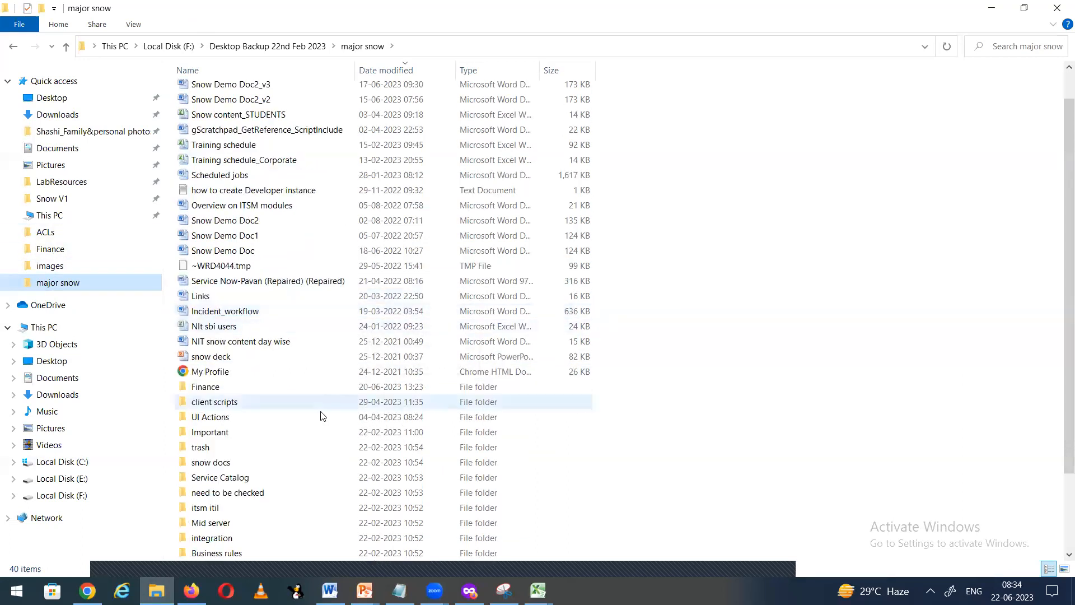
scroll(322, 415, down, 2)
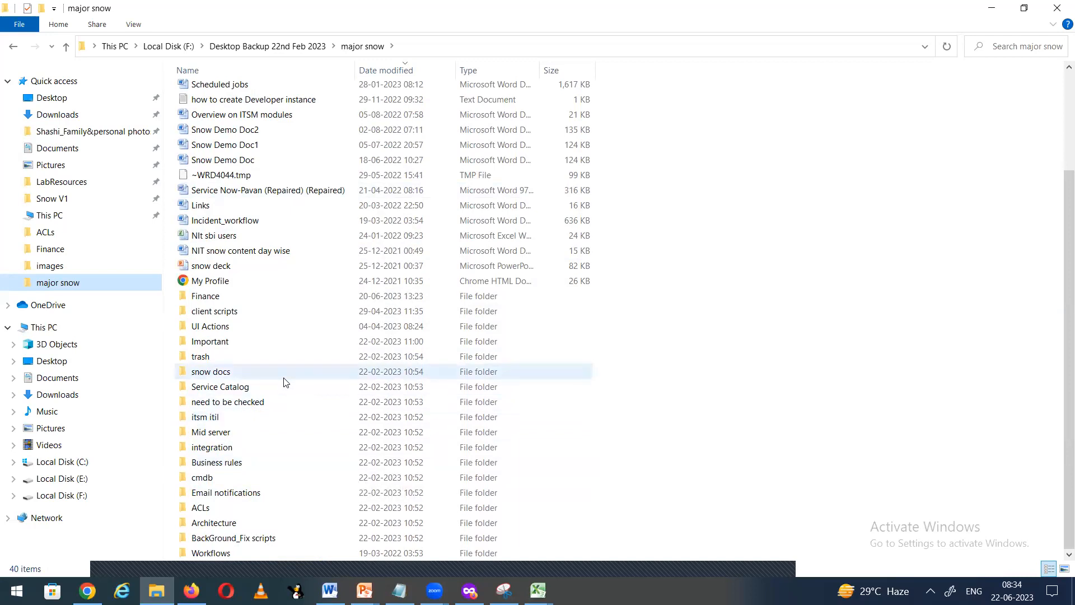
scroll(285, 382, up, 2)
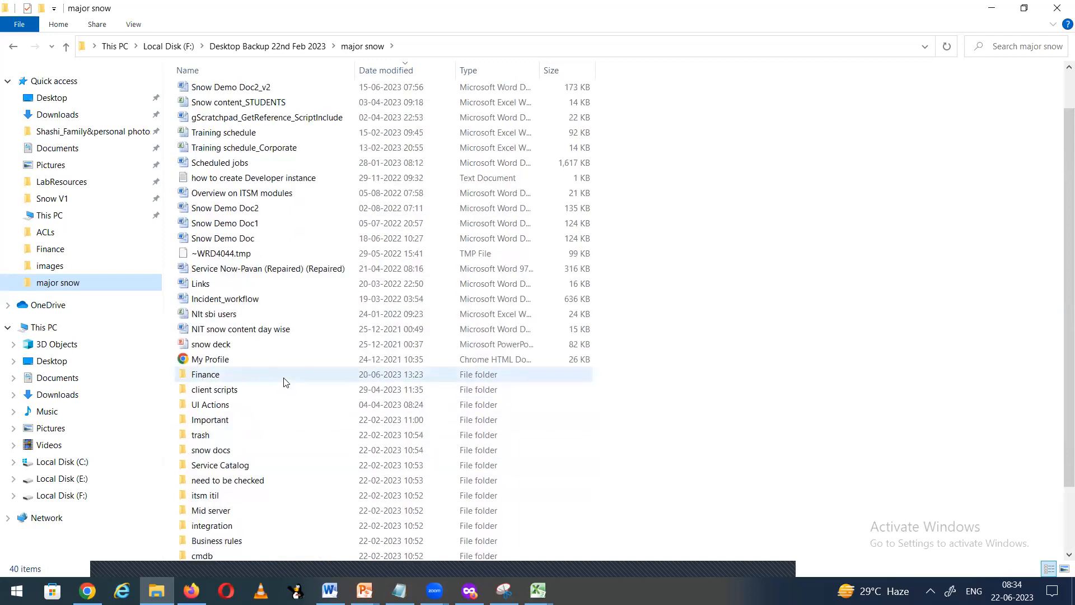
scroll(285, 382, up, 1)
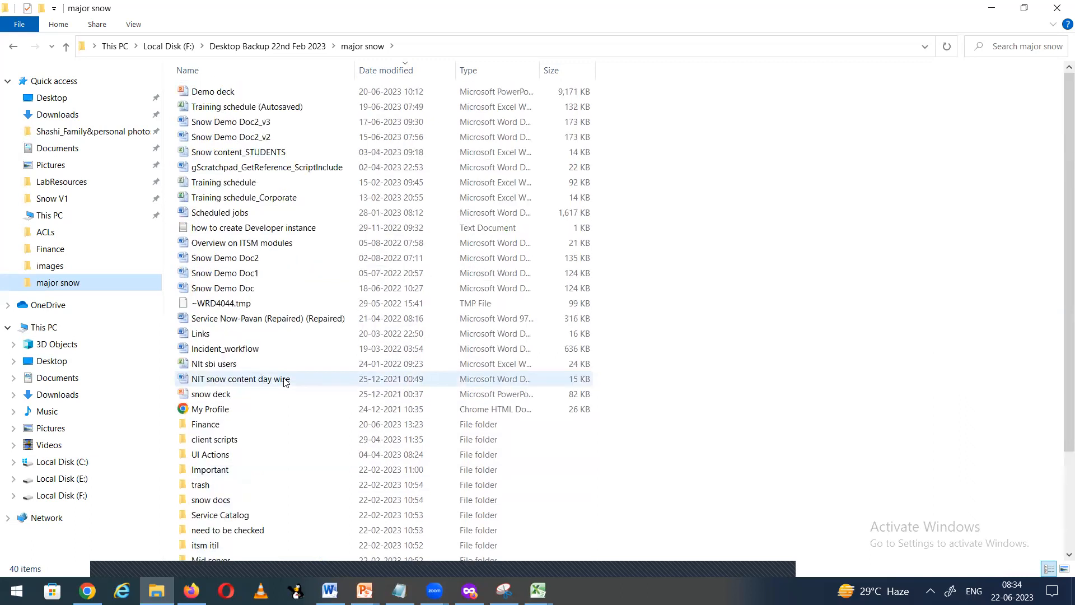
click(222, 185)
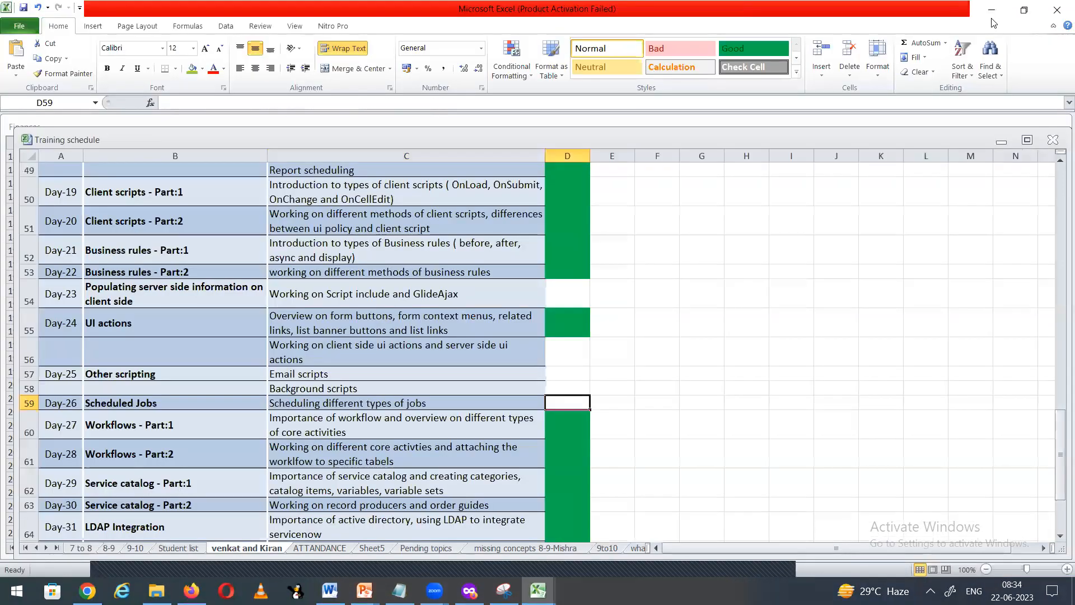
key(alt+Tab)
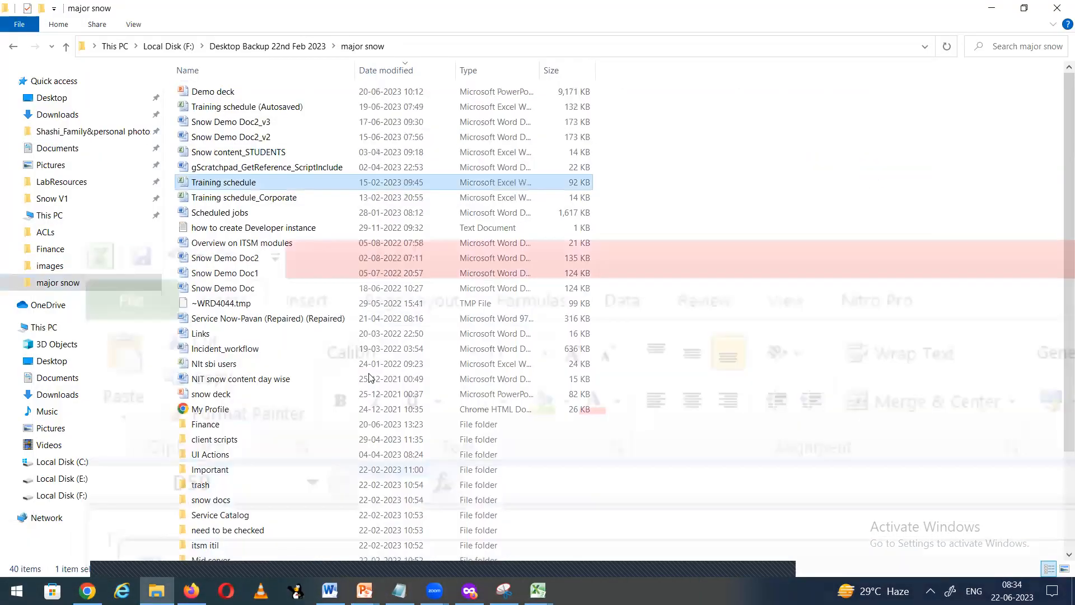
- Search the major snow folder for "send to stu" and look through the Send to students folder and its Interview questions subfolder
scroll(302, 394, down, 3)
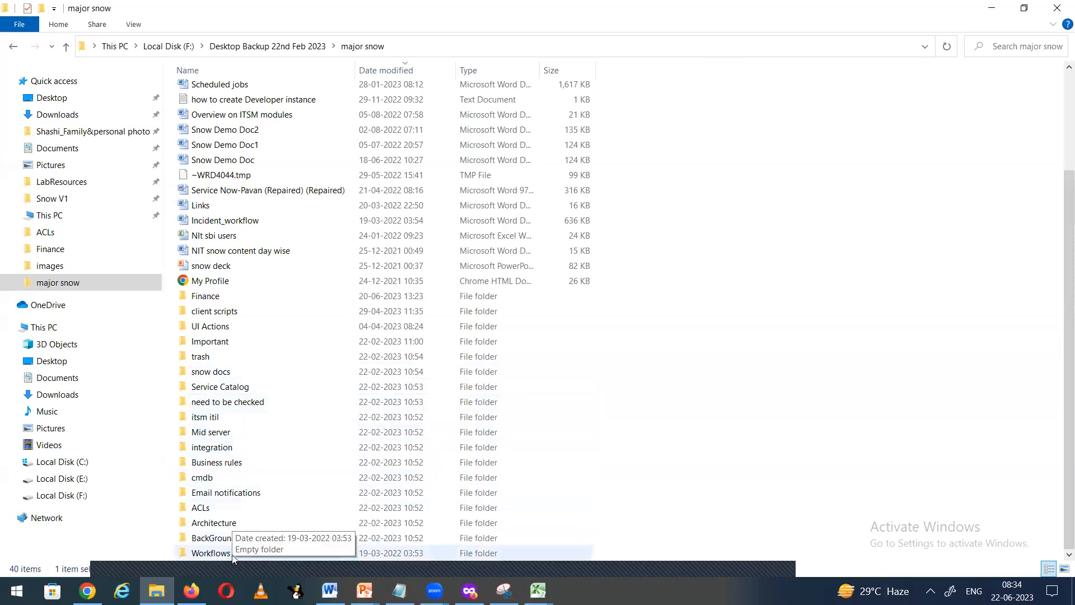
click(1017, 48)
text(send to stu)
key(Return)
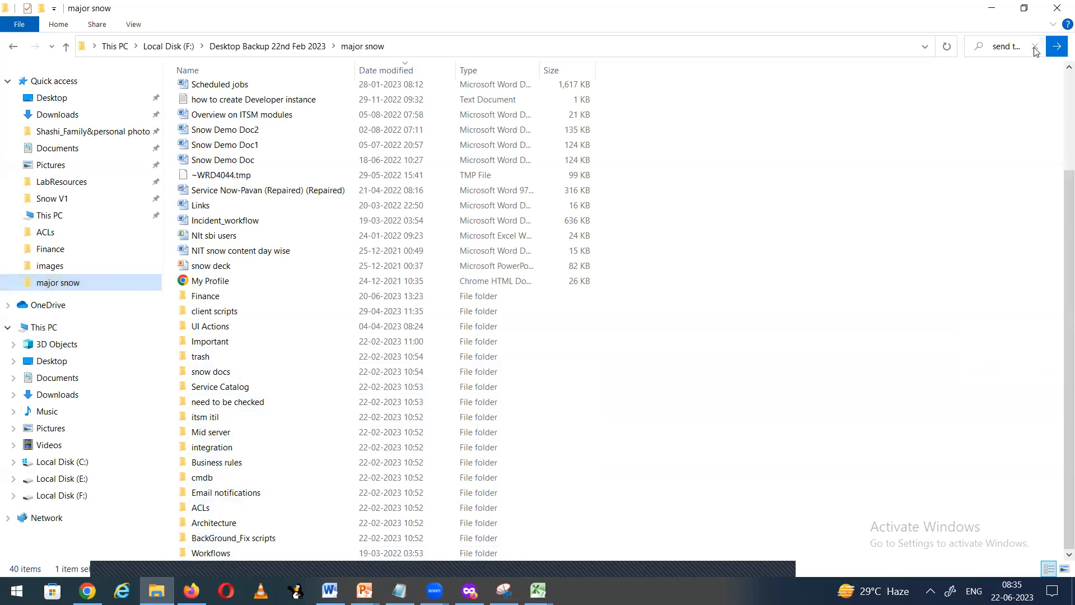
double_click(295, 91)
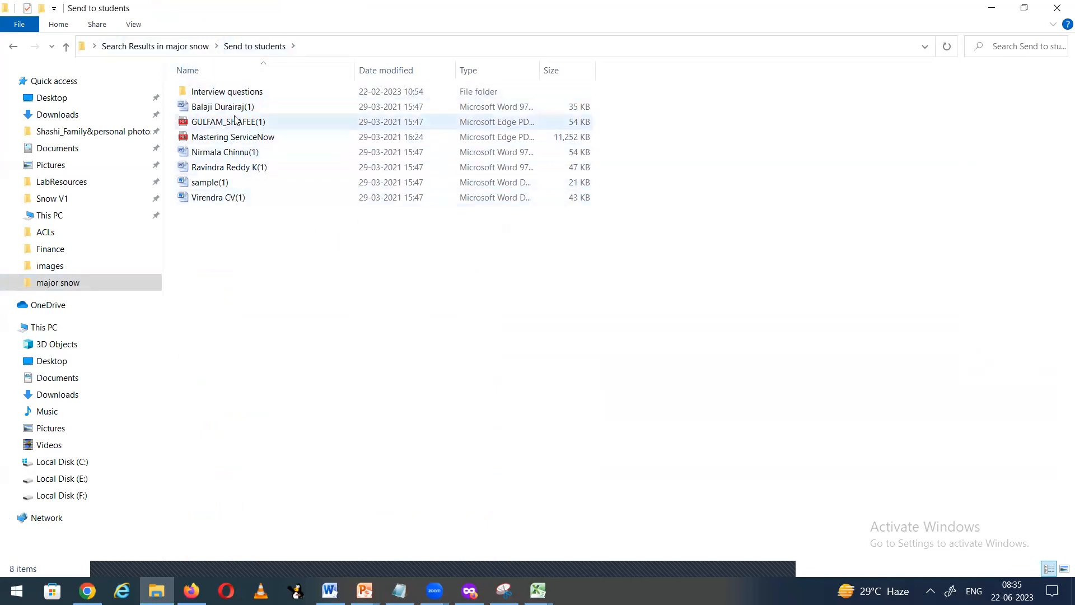
double_click(250, 95)
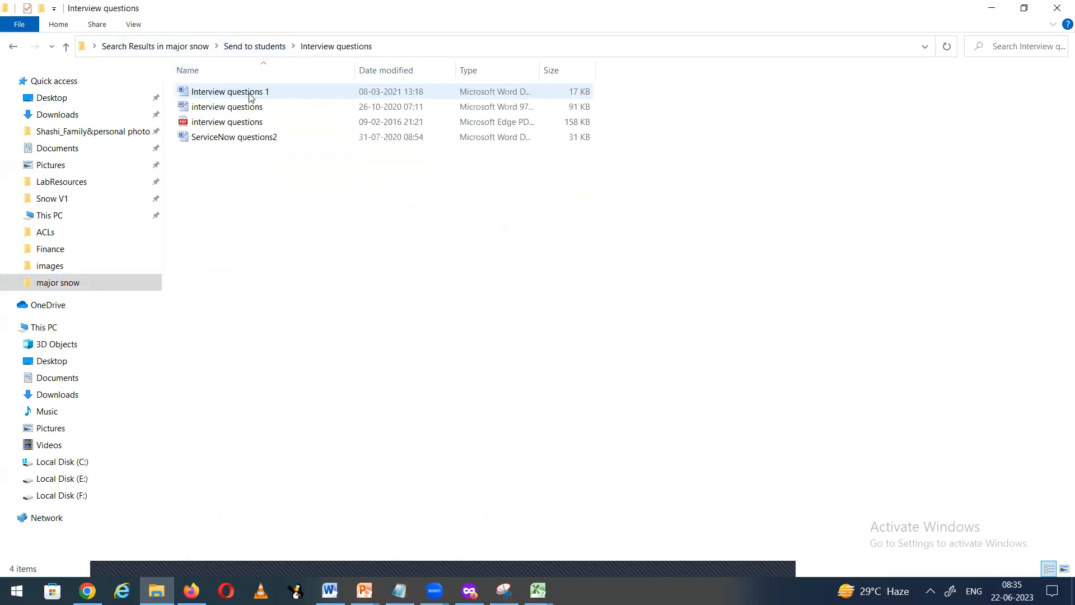
click(253, 46)
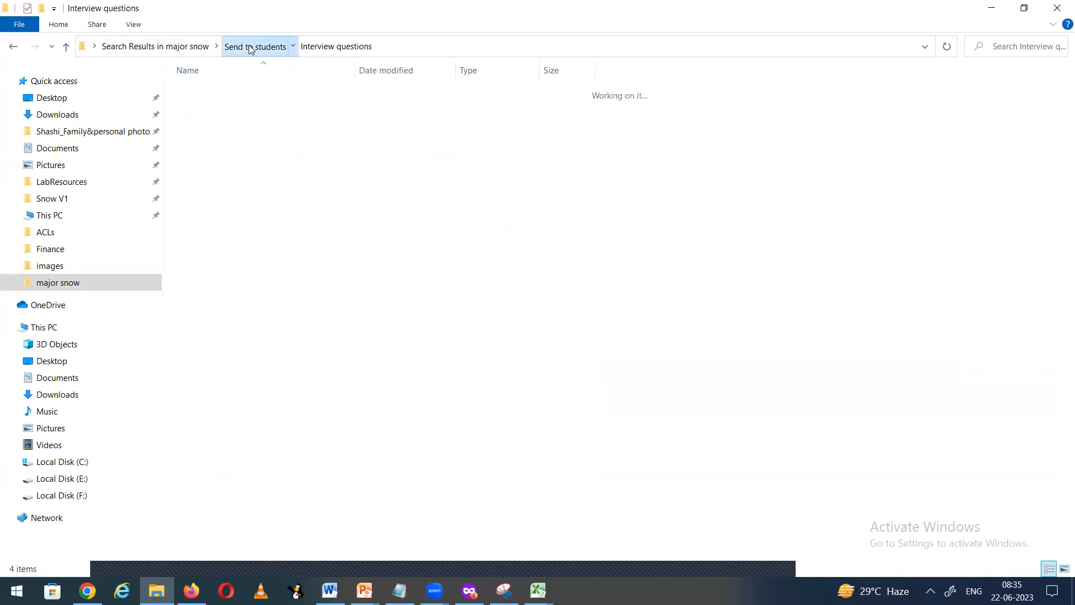
click(183, 49)
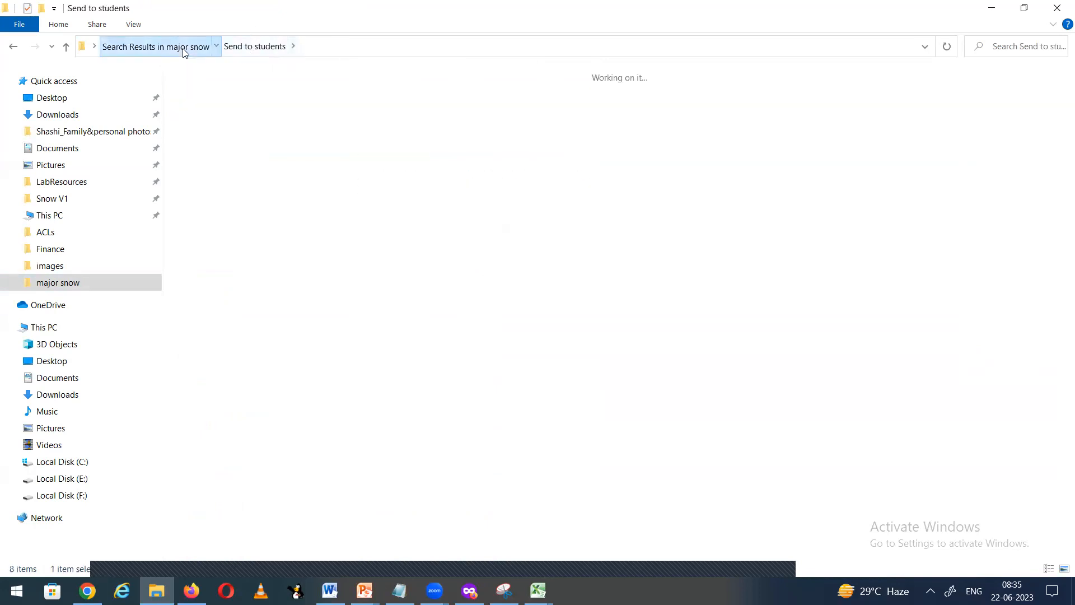
click(77, 286)
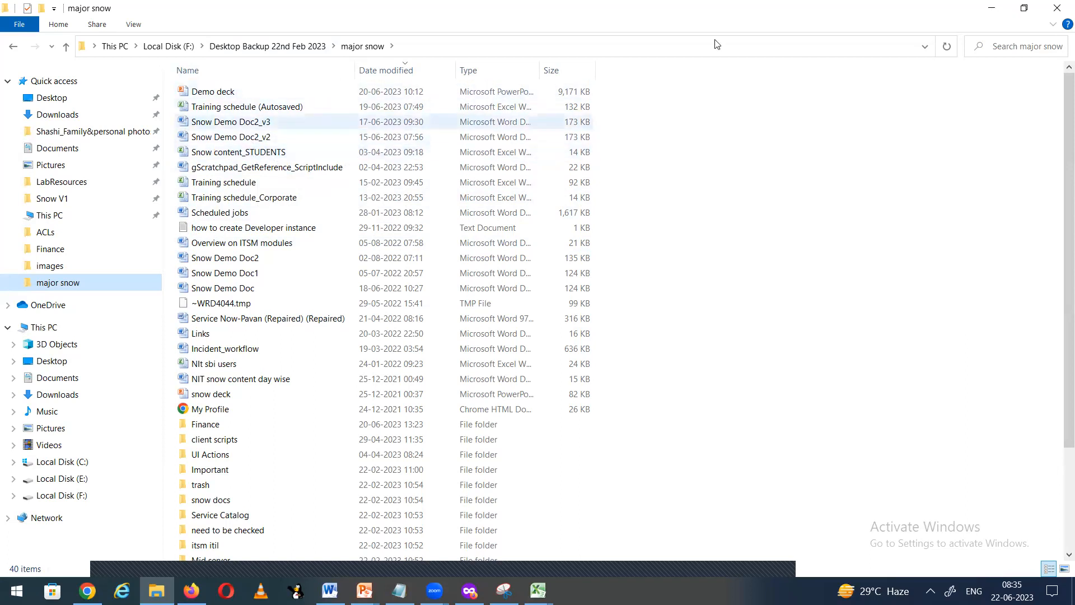
- Switch to WhatsApp Web and send the document Snow content_STUDENTS.xlsx from the major snow folder to the Snow 7 to 8 group
click(990, 10)
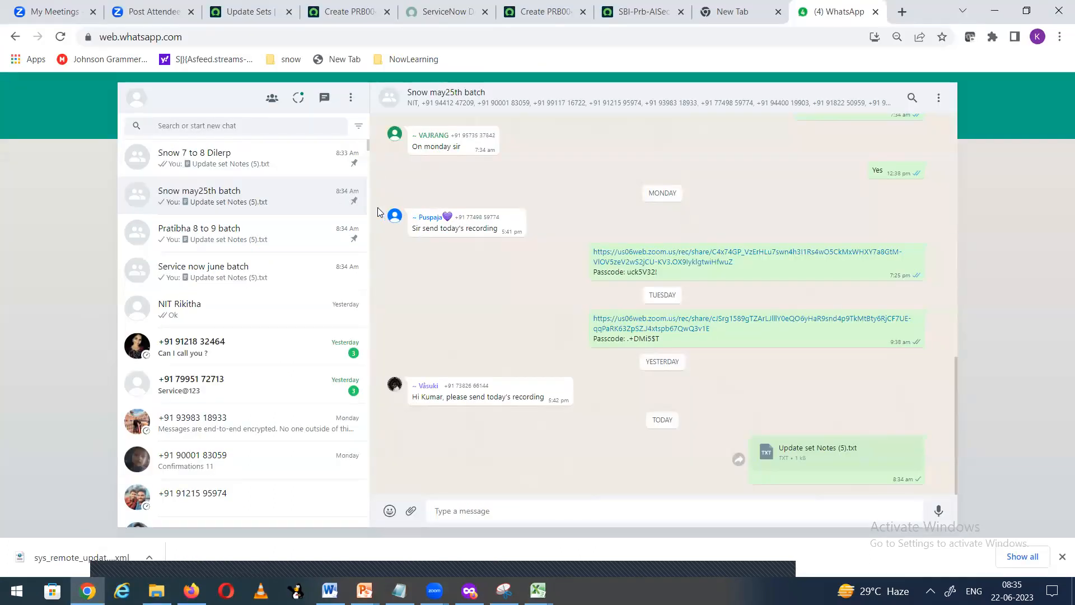
click(256, 168)
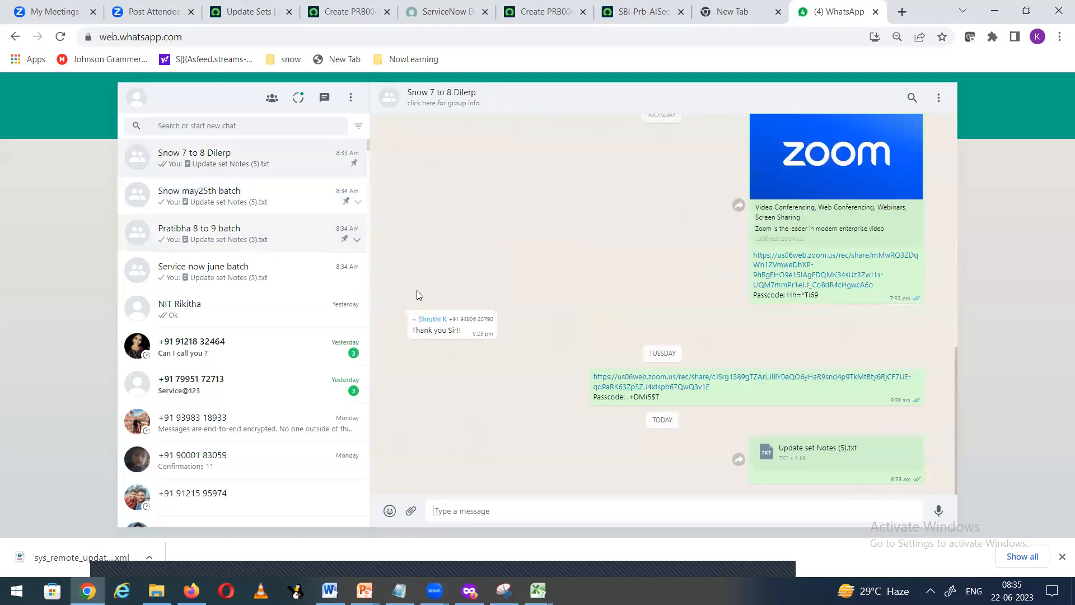
click(411, 514)
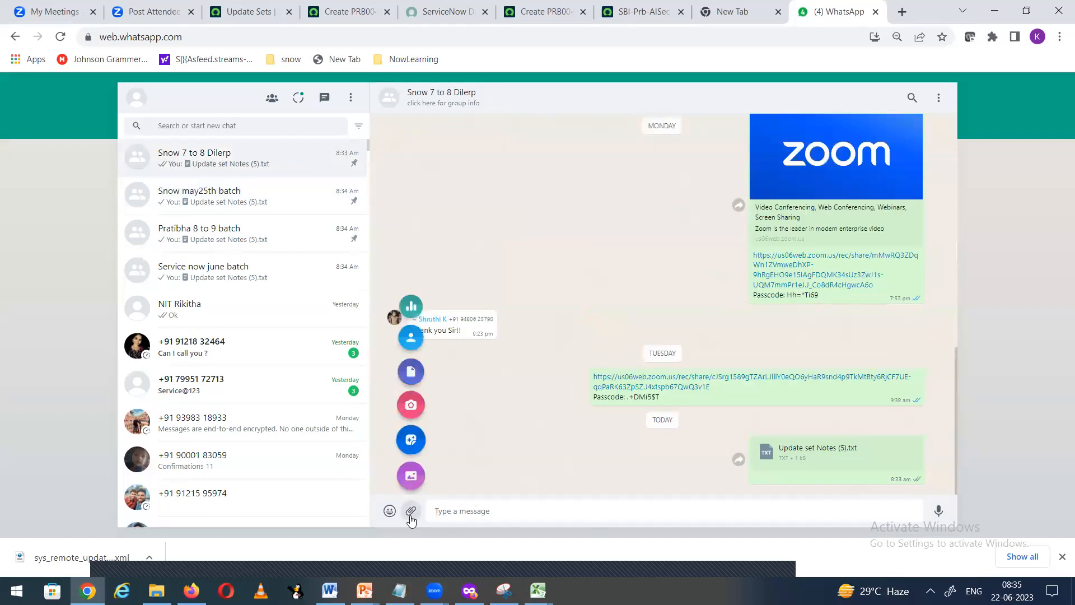
click(411, 372)
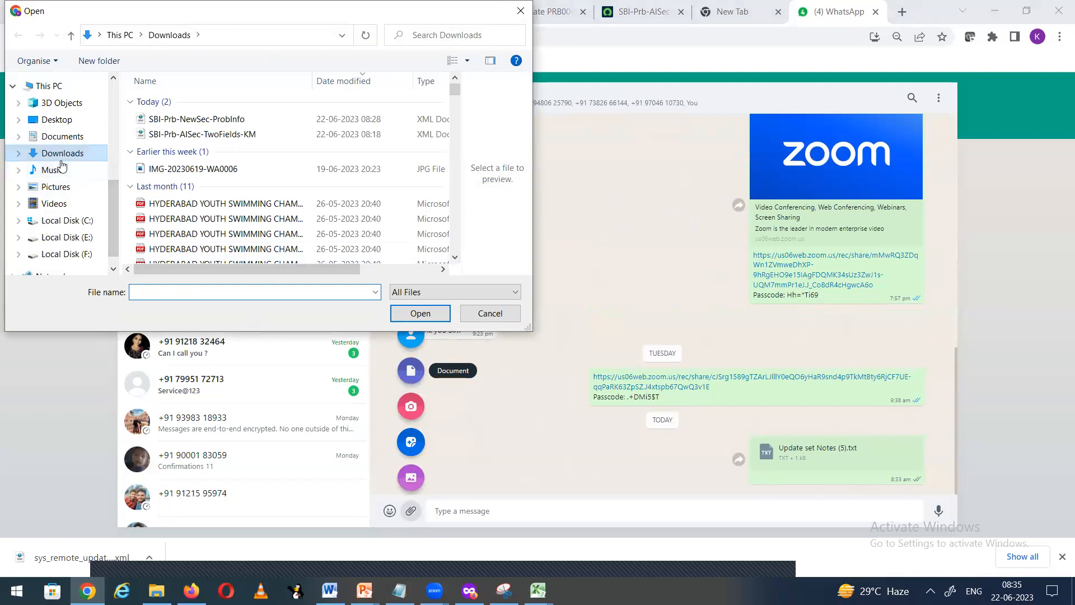
scroll(78, 203, down, 1)
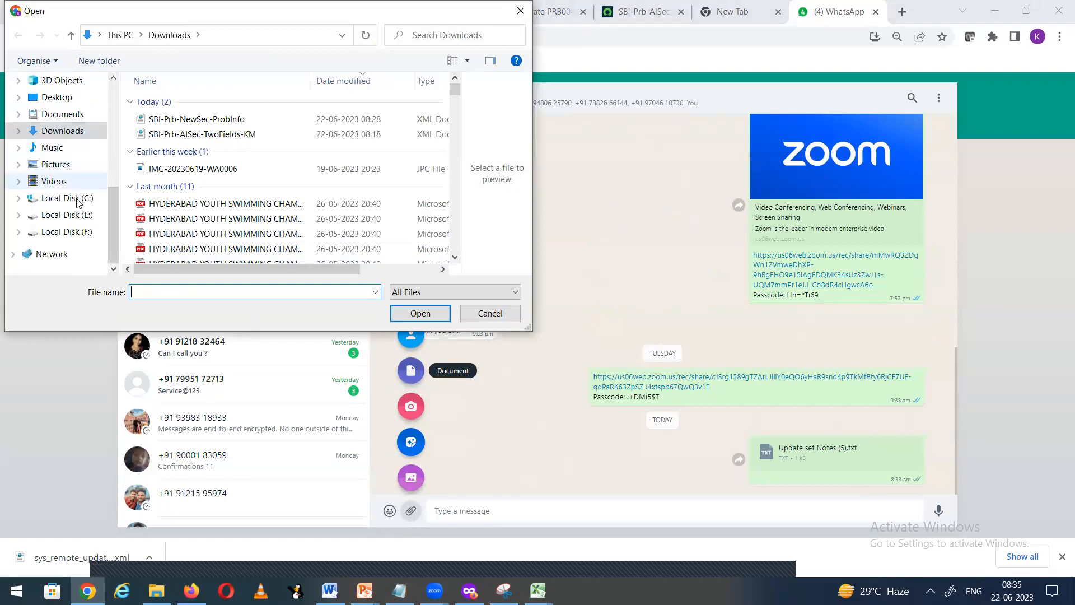
scroll(76, 201, up, 5)
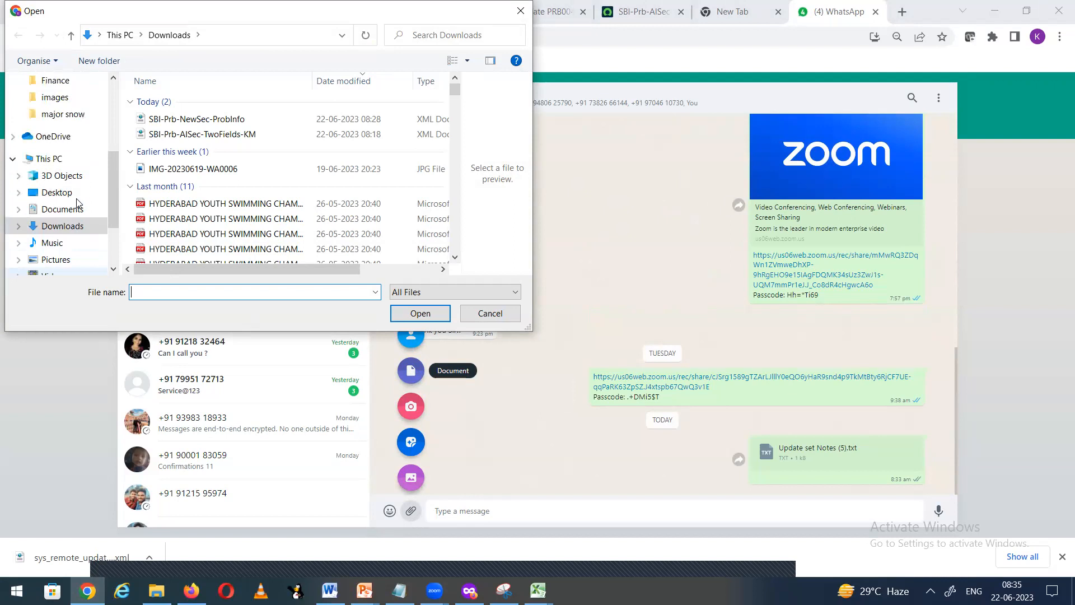
click(63, 131)
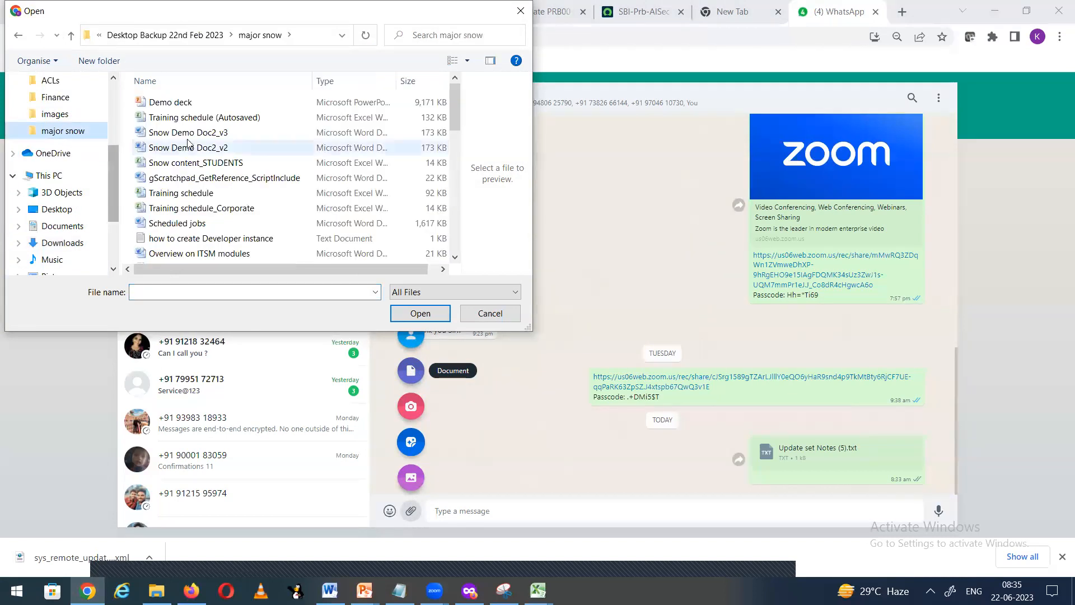
click(236, 162)
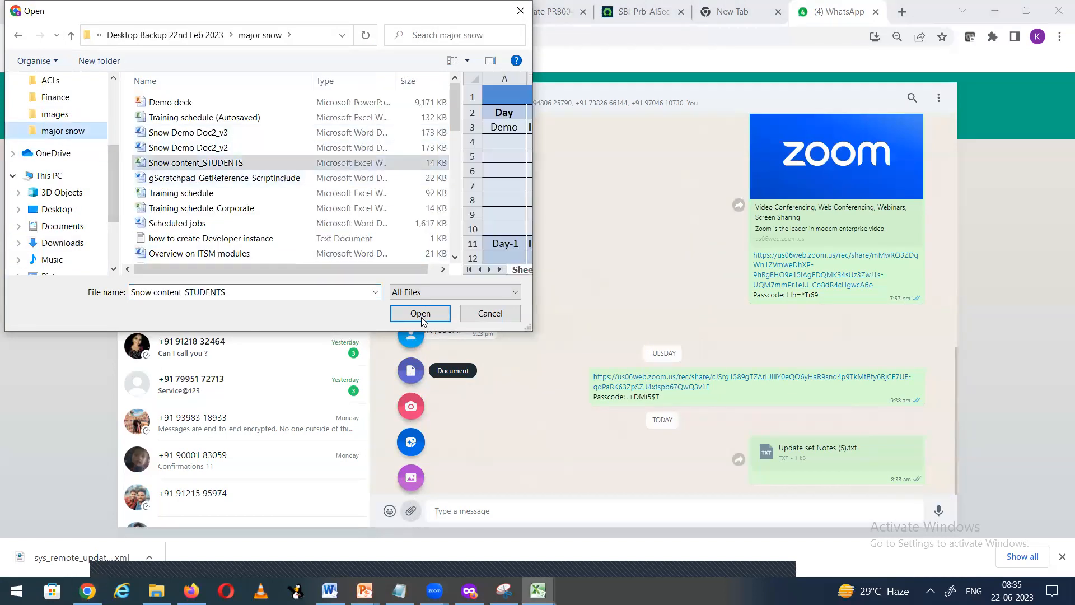
click(421, 315)
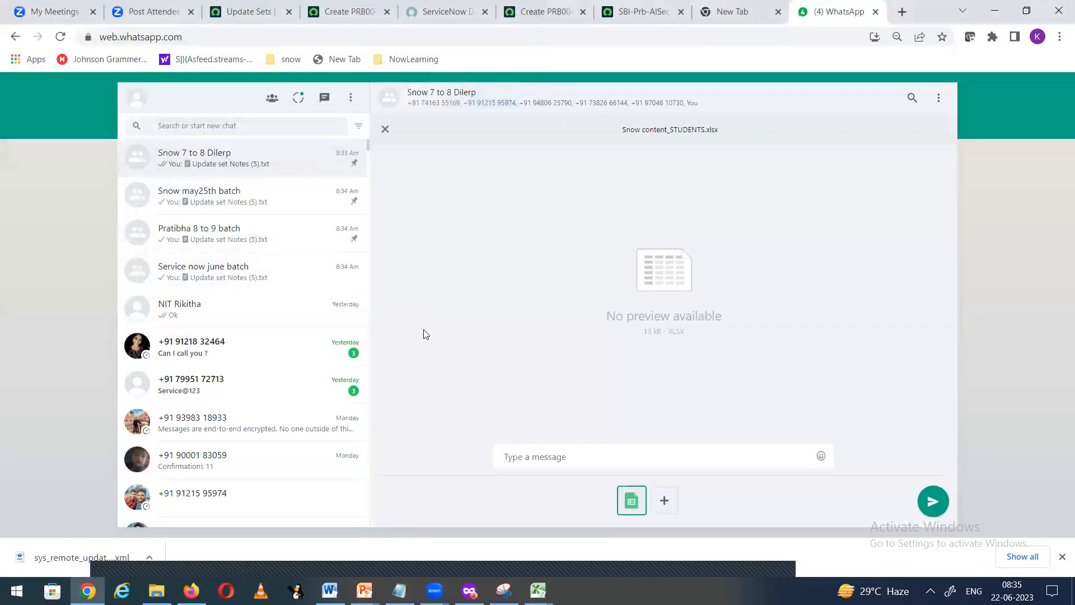
click(933, 502)
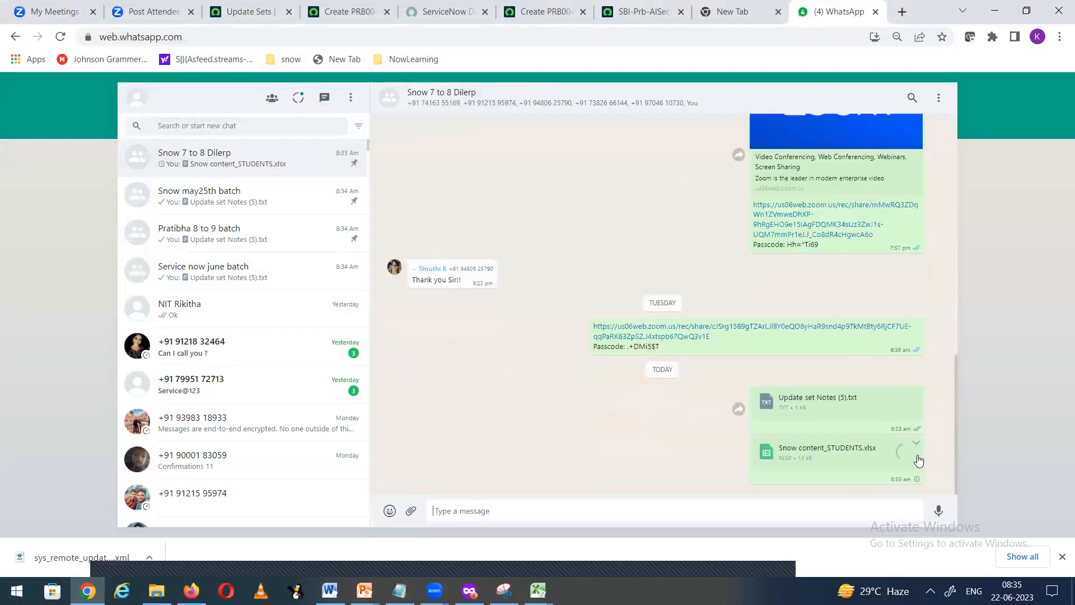
- Forward the Snow content_STUDENTS.xlsx message to the Snow 7 to 8, Snow may25th batch, 8 to 9 batch and Service now june batch groups
click(917, 444)
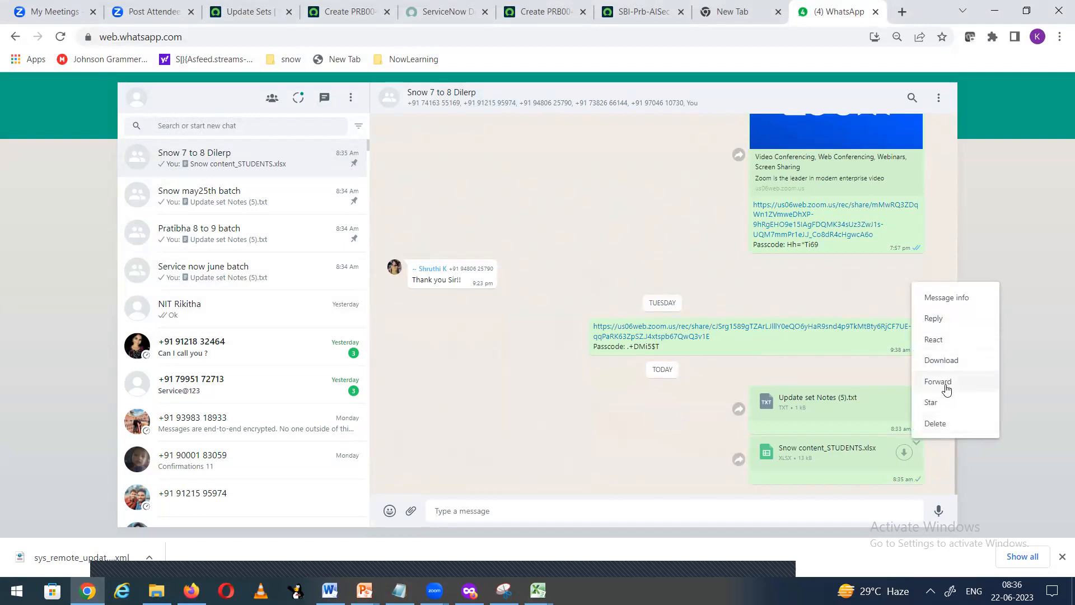
click(945, 384)
click(913, 510)
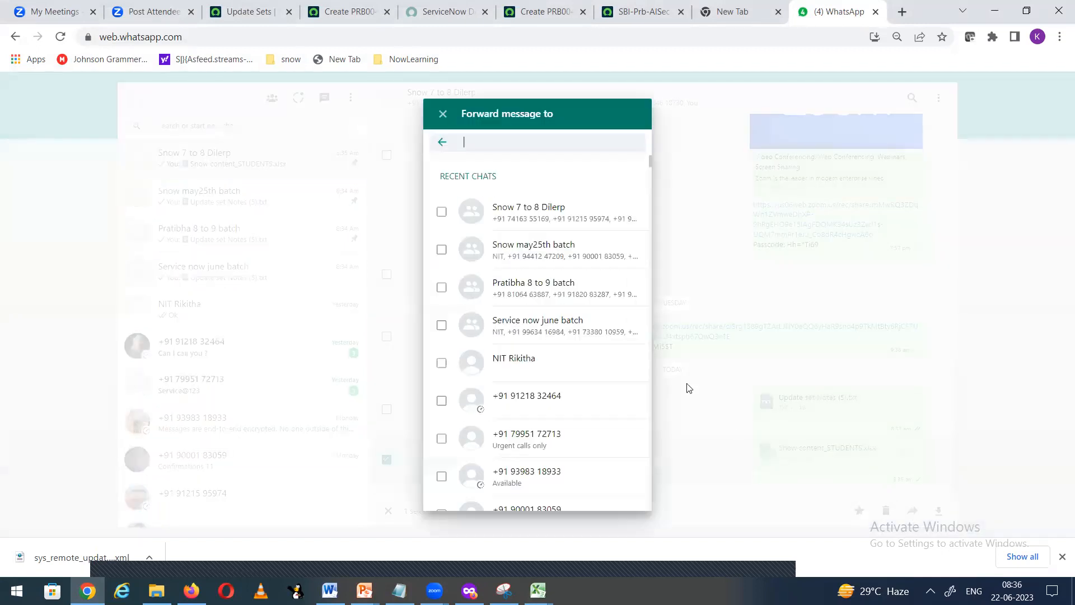
click(585, 227)
click(581, 257)
click(591, 286)
click(595, 336)
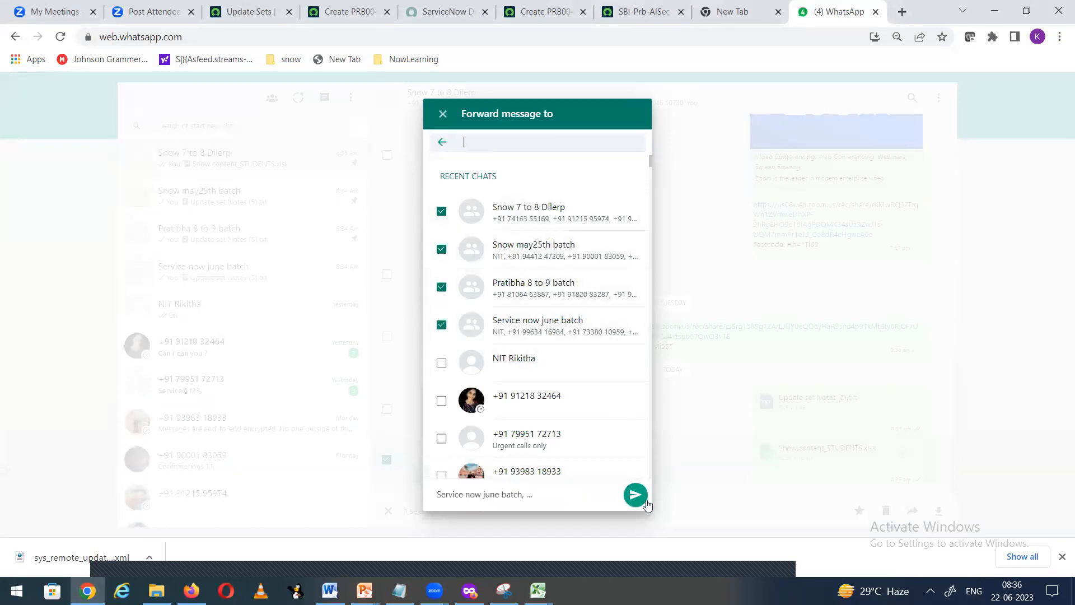
click(637, 496)
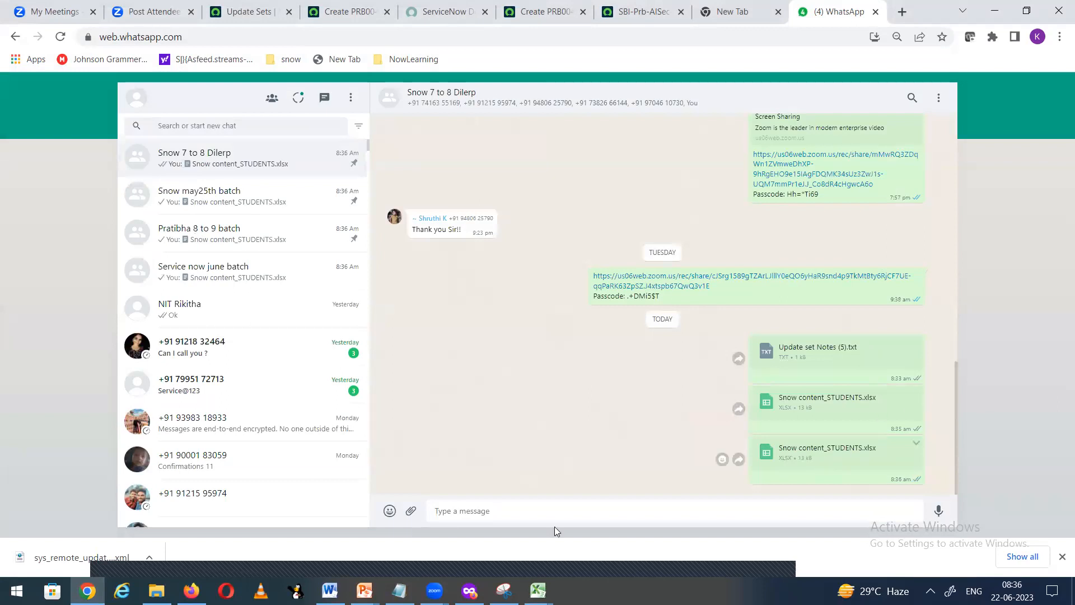
- Open the Snow content_STUDENTS workbook from the major snow folder, examine its training schedule and return to WhatsApp Web
click(157, 591)
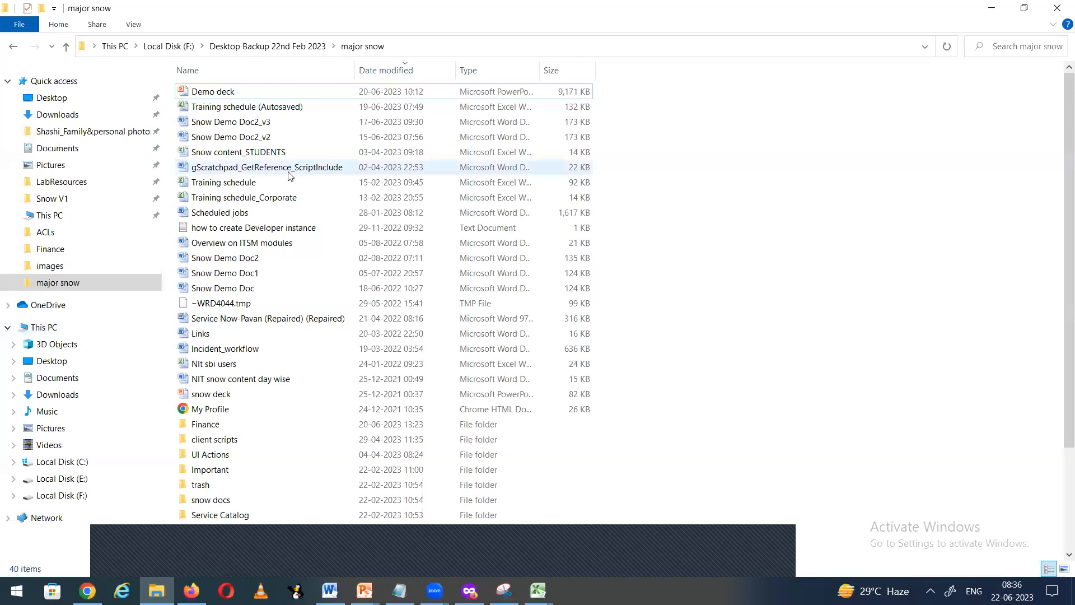
double_click(281, 154)
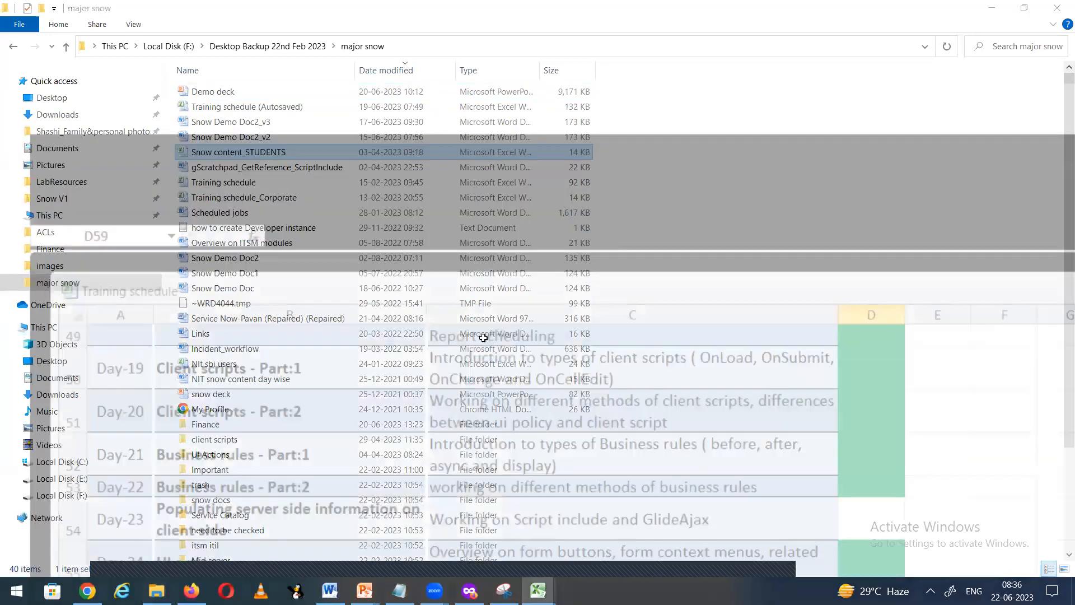
scroll(448, 387, down, 5)
scroll(416, 405, up, 9)
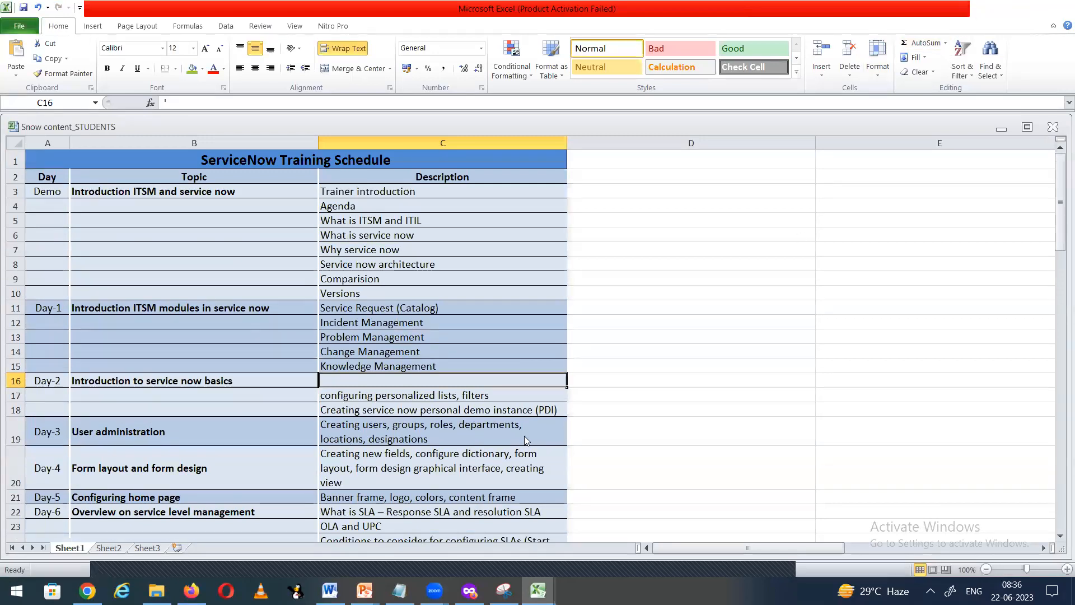
key(alt+Tab)
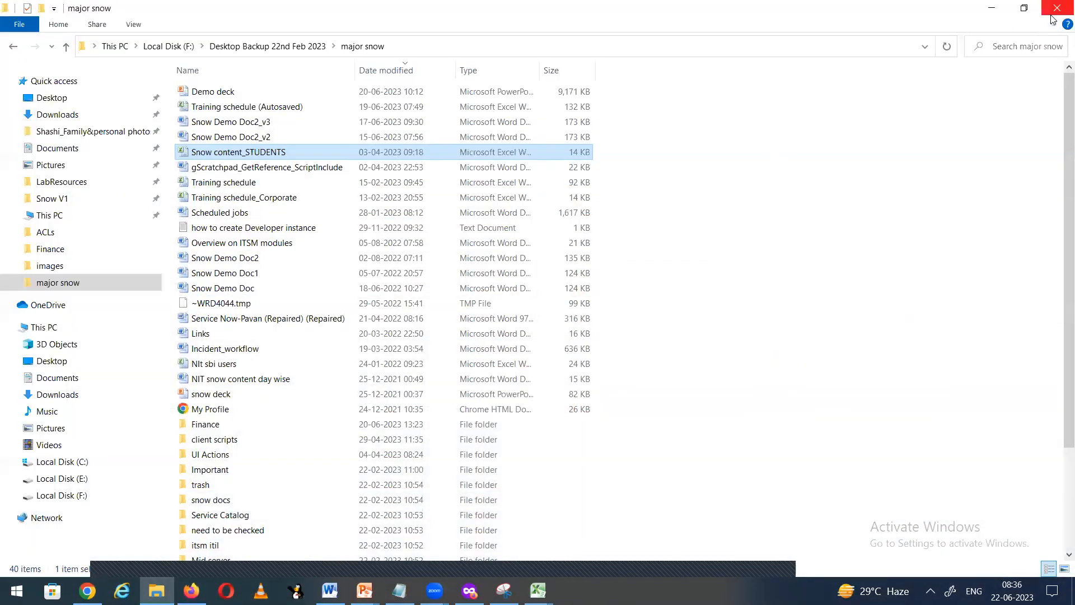
key(alt+Tab)
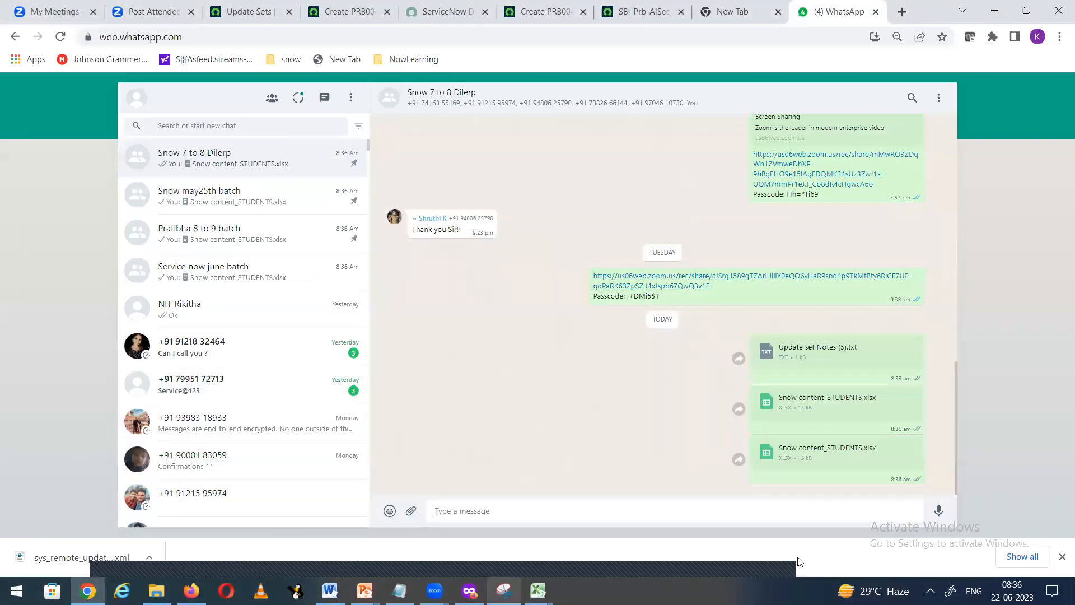
click(759, 563)
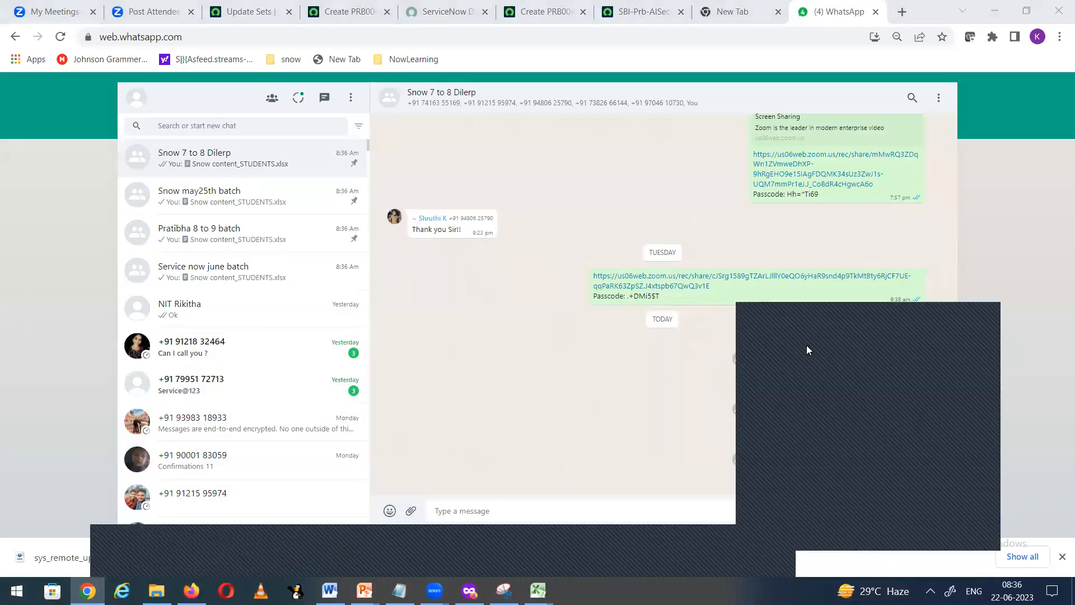